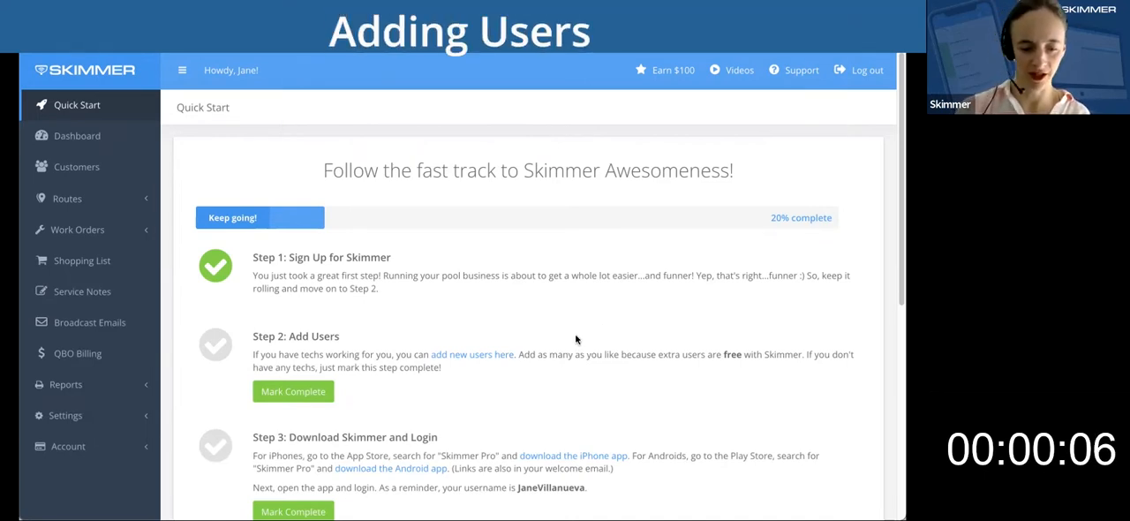
Go to the company's Users settings and start a new user entry.
click(119, 415)
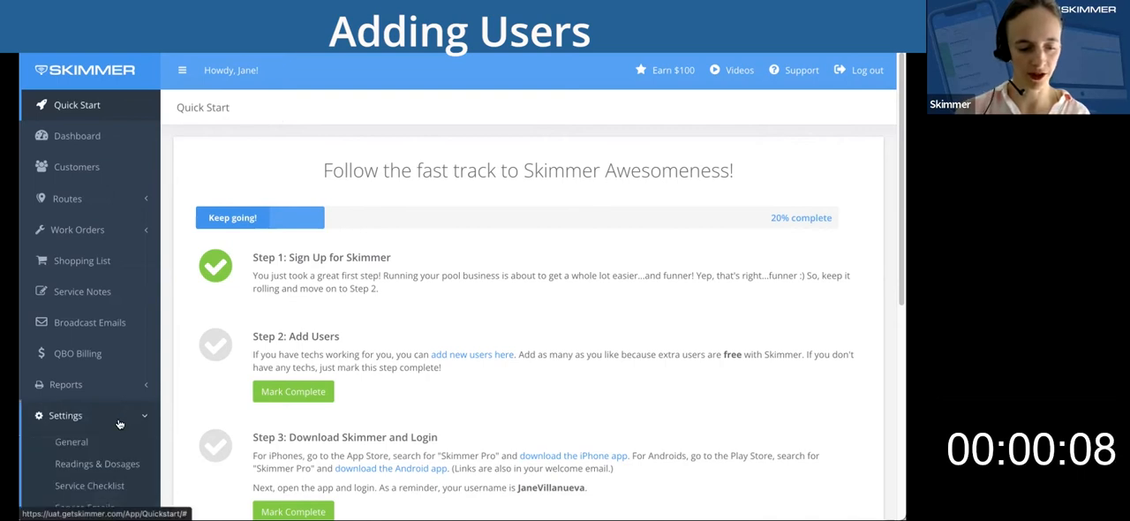
scroll(119, 425, down, 2)
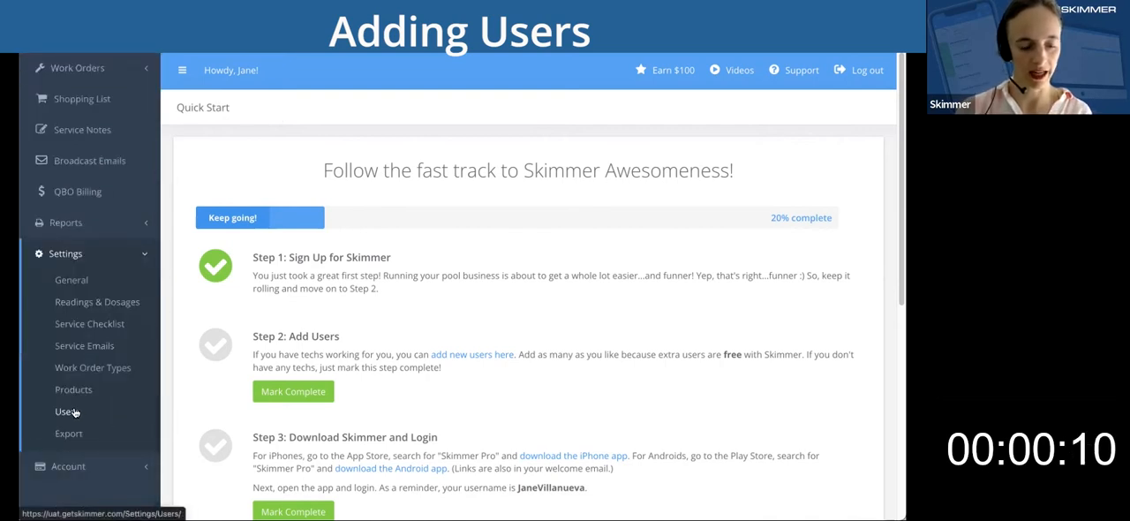
click(74, 412)
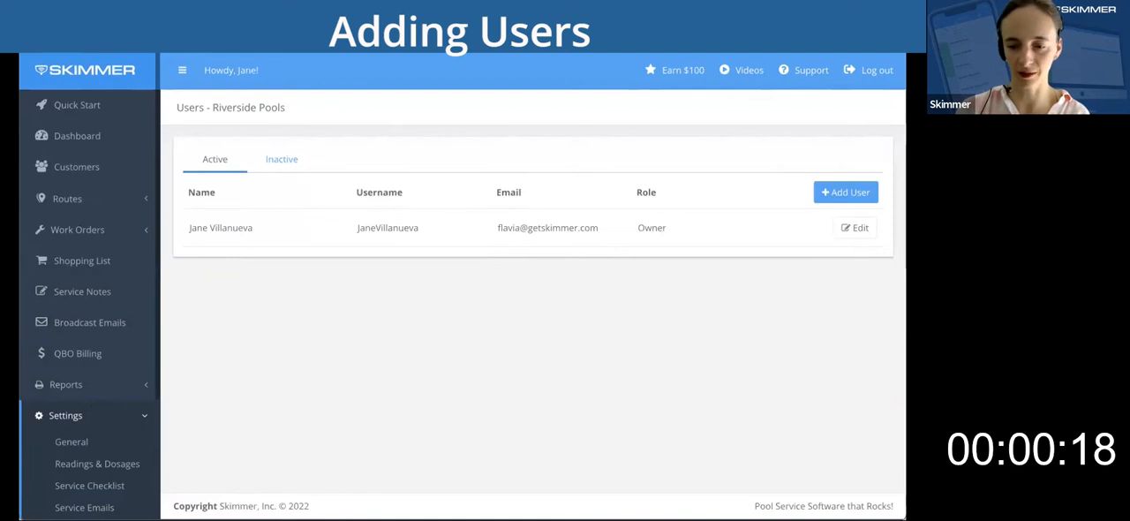
click(842, 192)
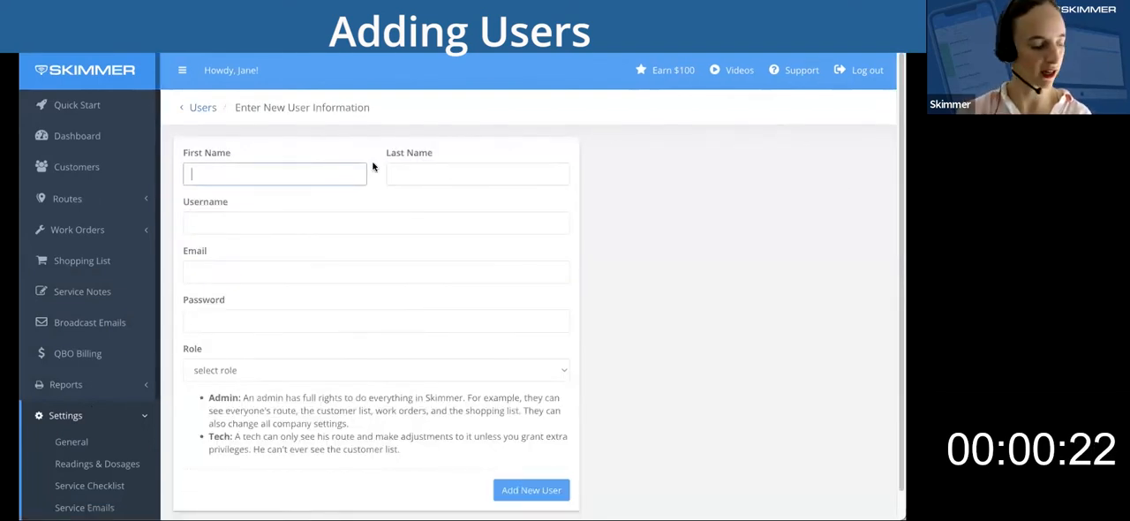
Enter the technician's first name, last name and a username combining both names in the new user form.
text(Malcolm)
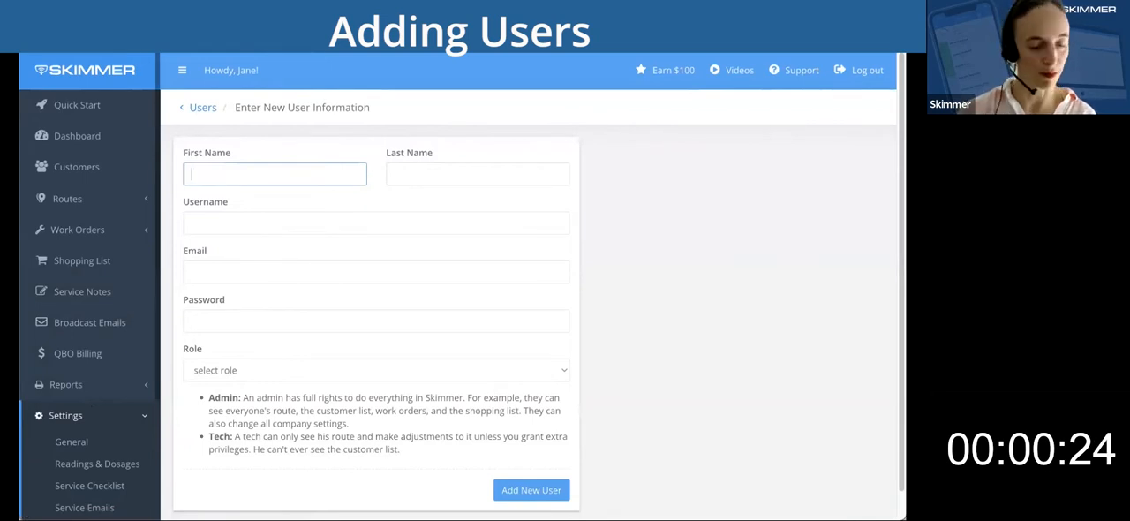
key(Tab)
text(Reynolds)
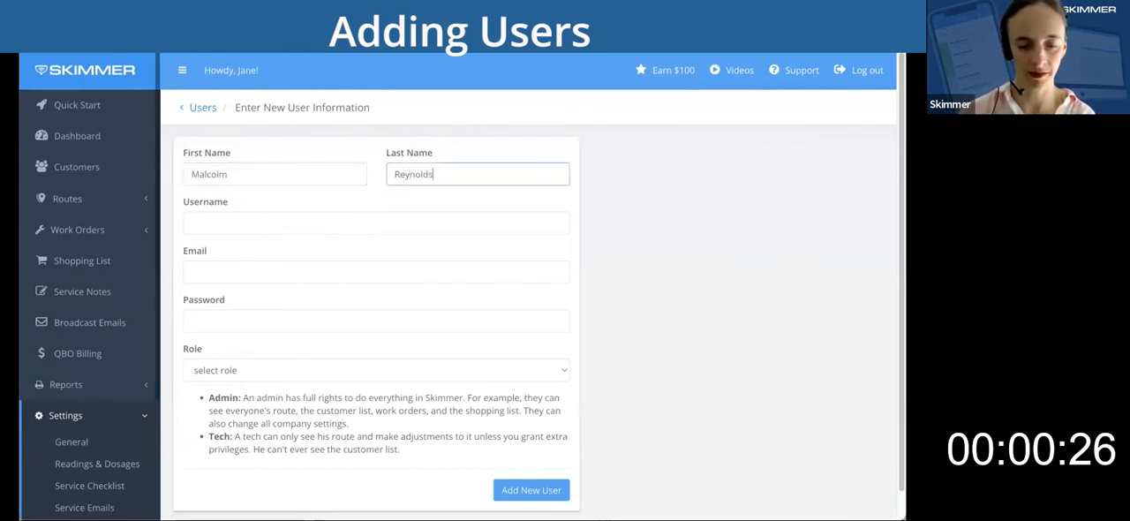
key(Tab)
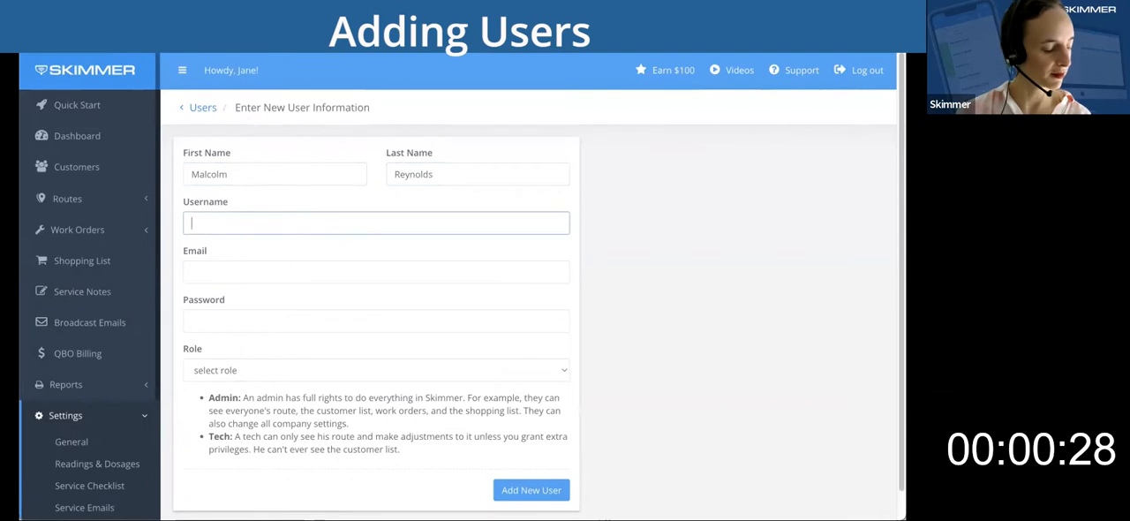
text(MalcolmReynolds)
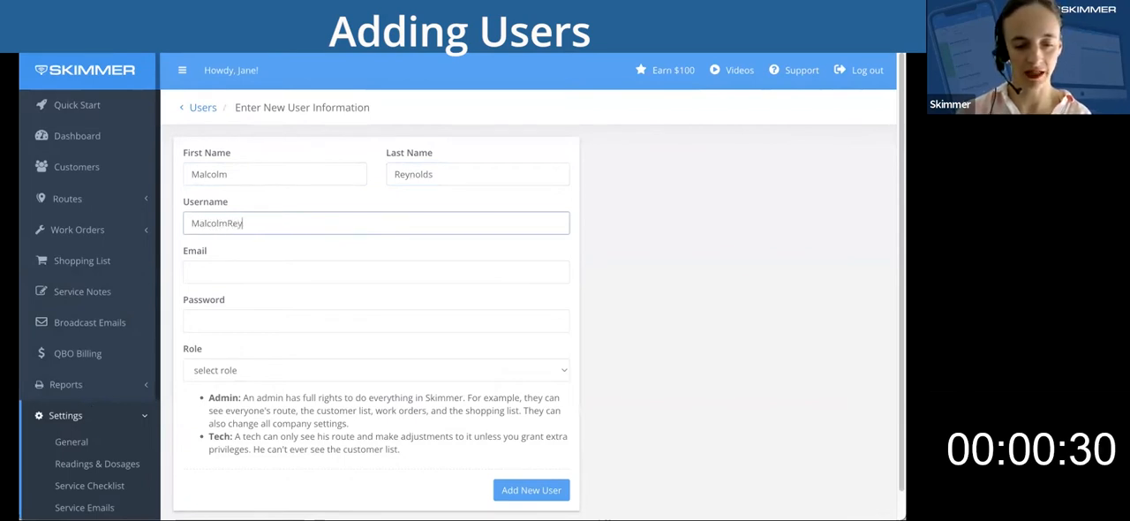
key(Tab)
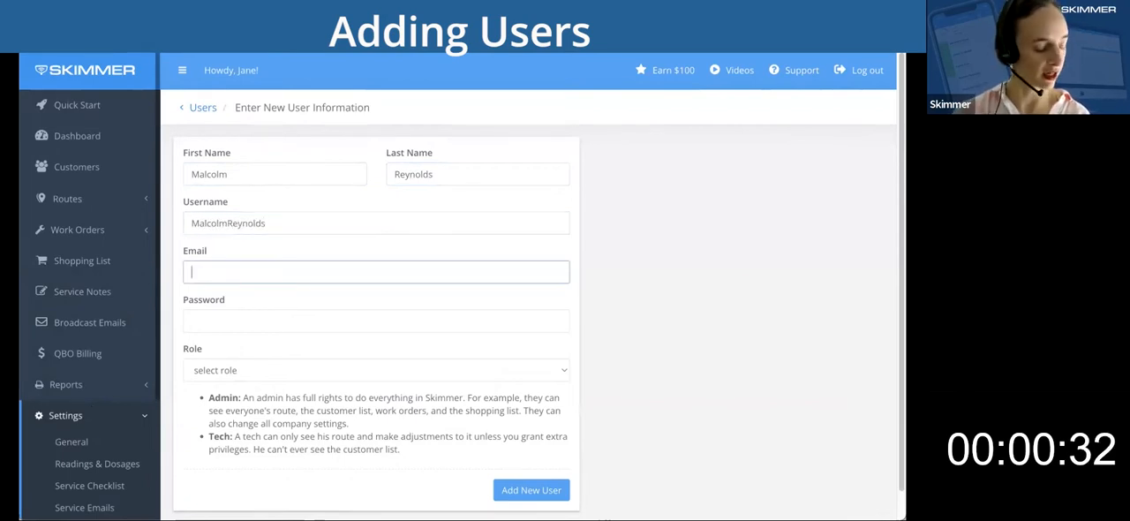
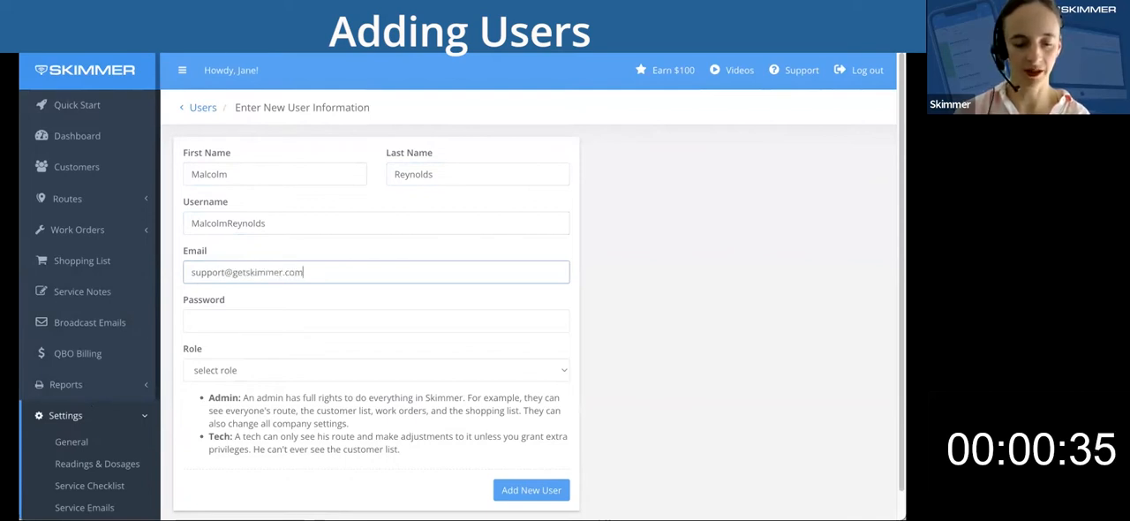
Fill in the technician's email address and account password.
key(Tab)
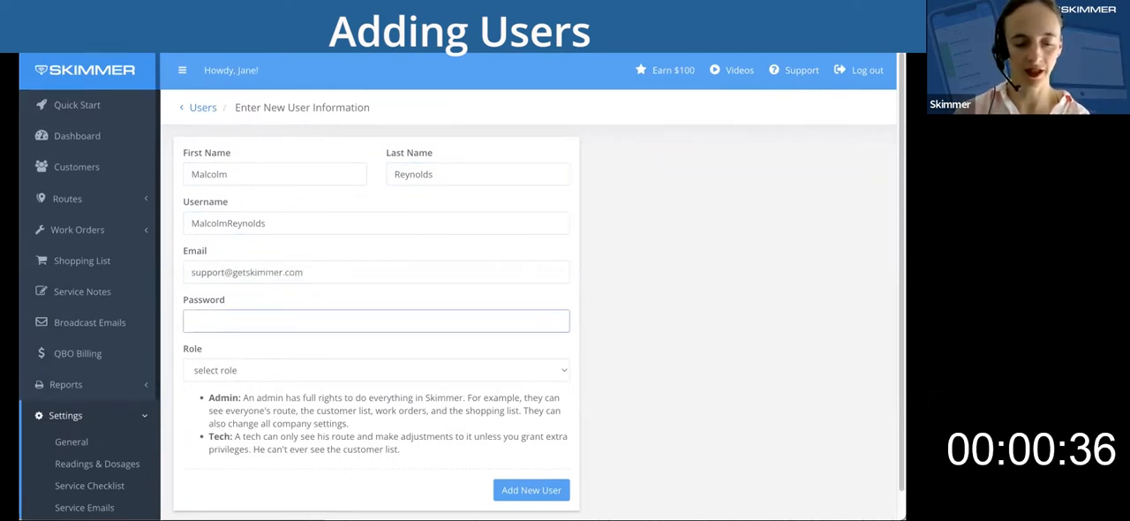
text(skimmer)
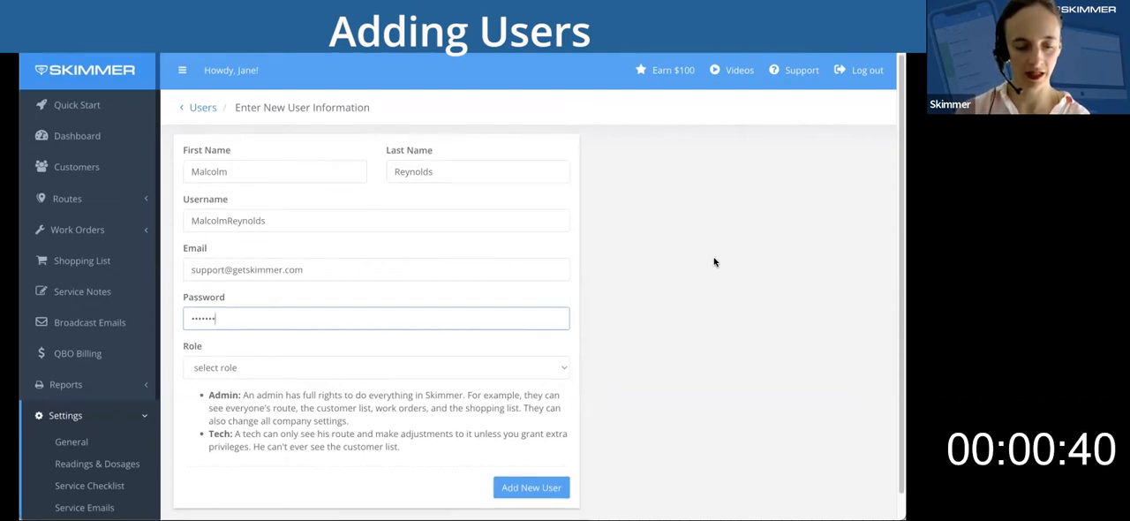
Assign the Tech role with no extra privileges selected and add the new user.
scroll(591, 278, down, 1)
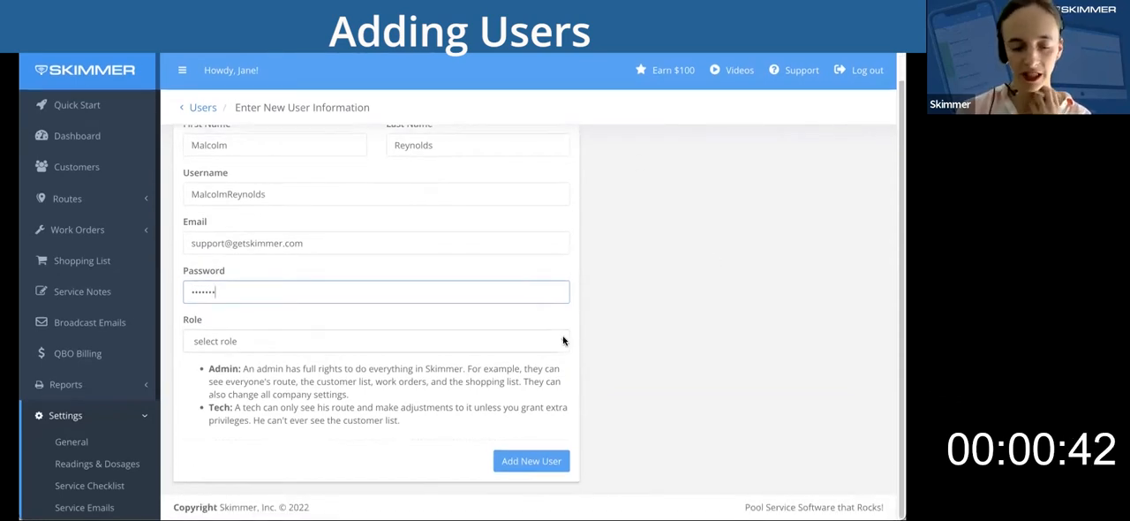
click(565, 341)
click(482, 371)
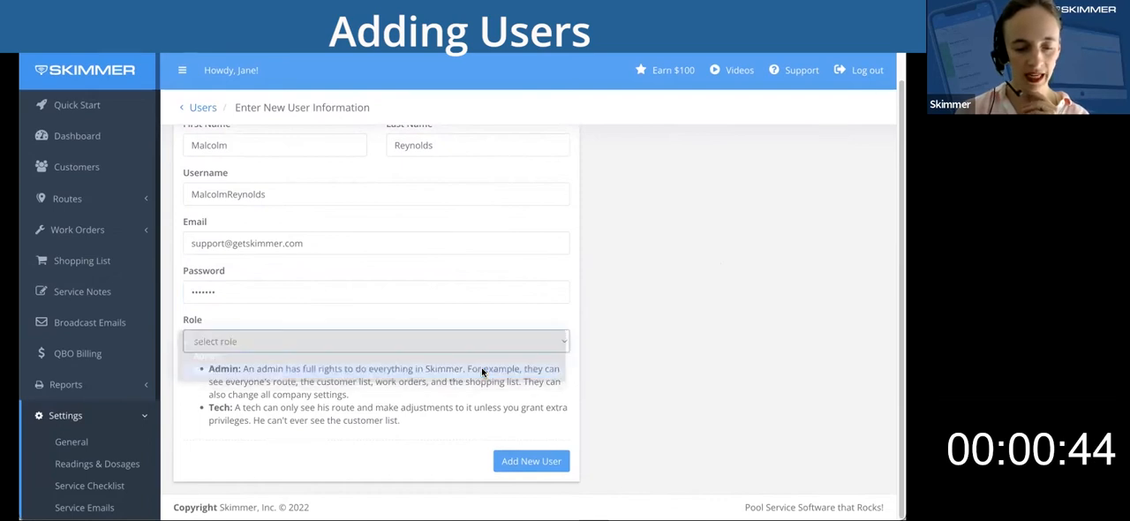
scroll(643, 348, down, 3)
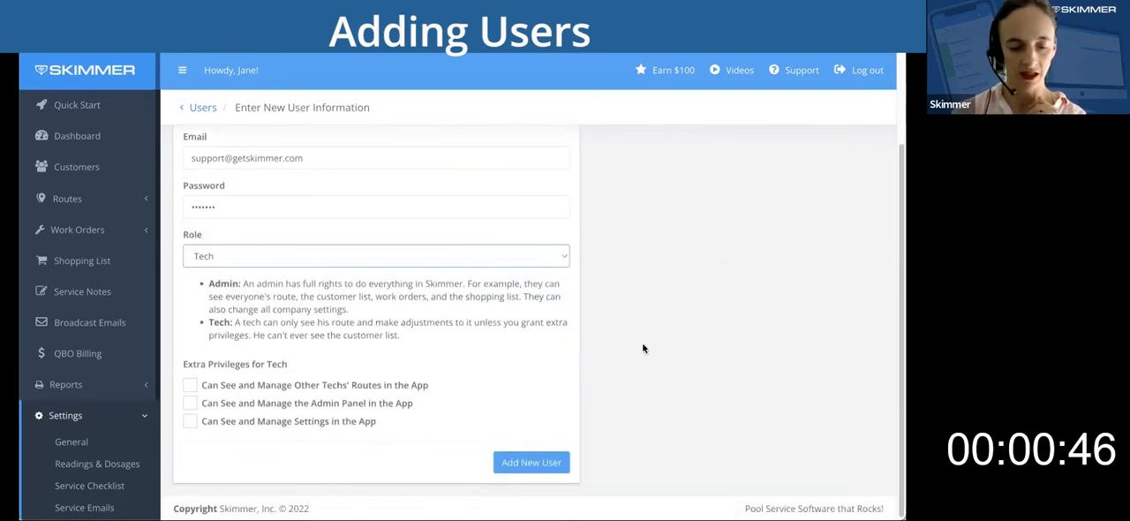
click(262, 423)
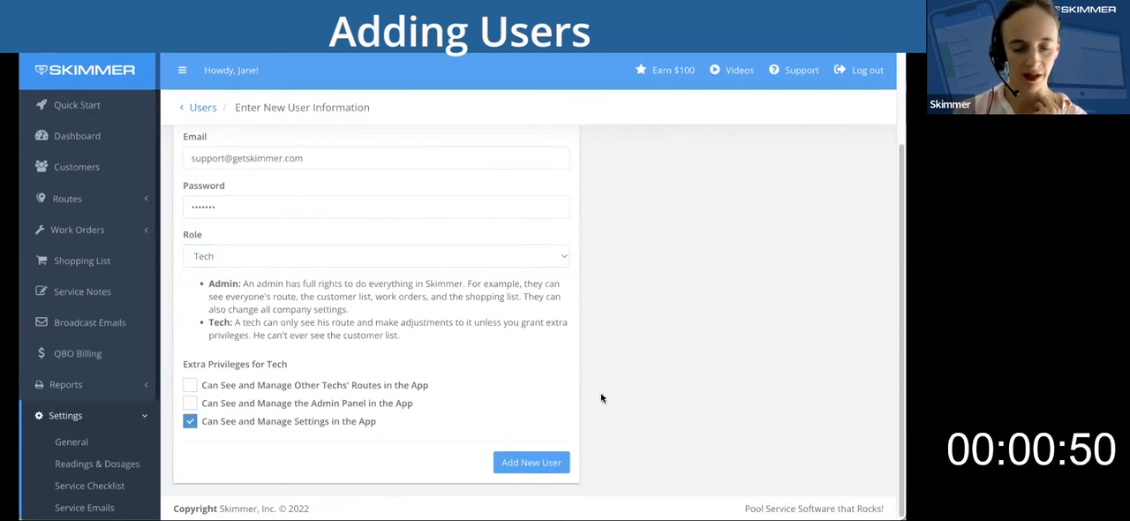
click(242, 420)
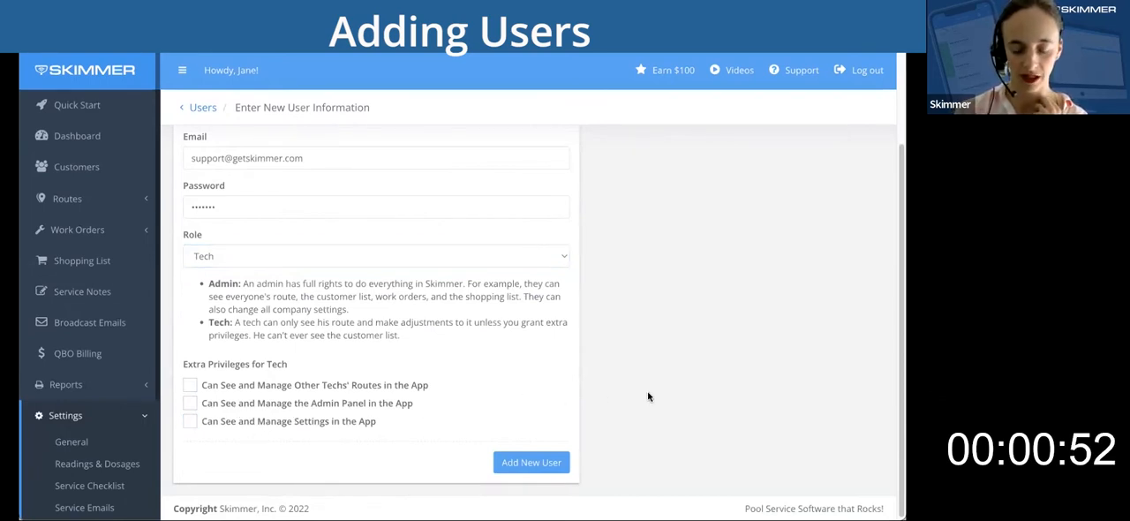
click(533, 464)
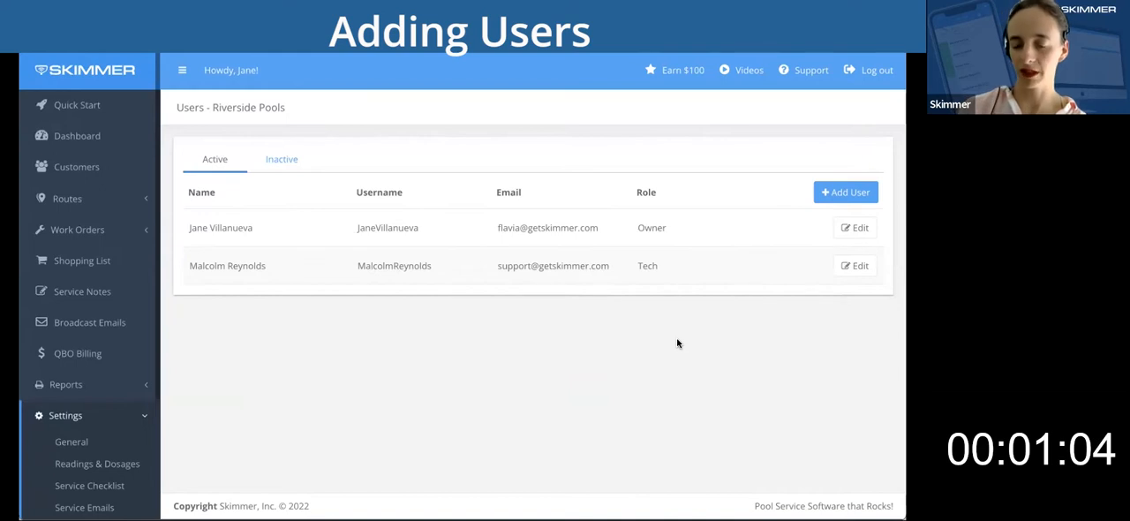
Start a second new user and enter the first name, last name and a username combining both names.
click(795, 229)
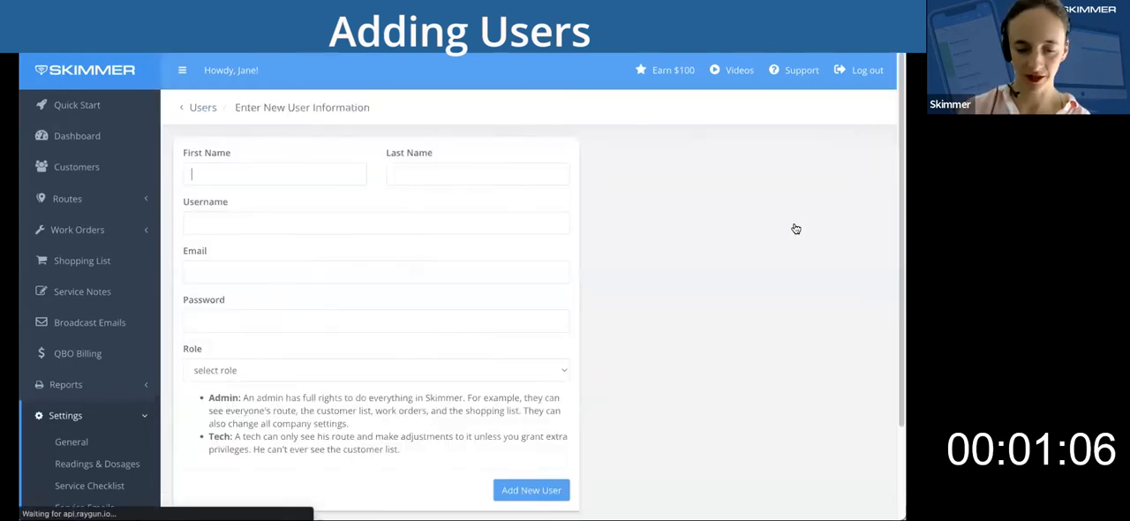
text(Kaylee)
key(Tab)
text(Frye)
key(Tab)
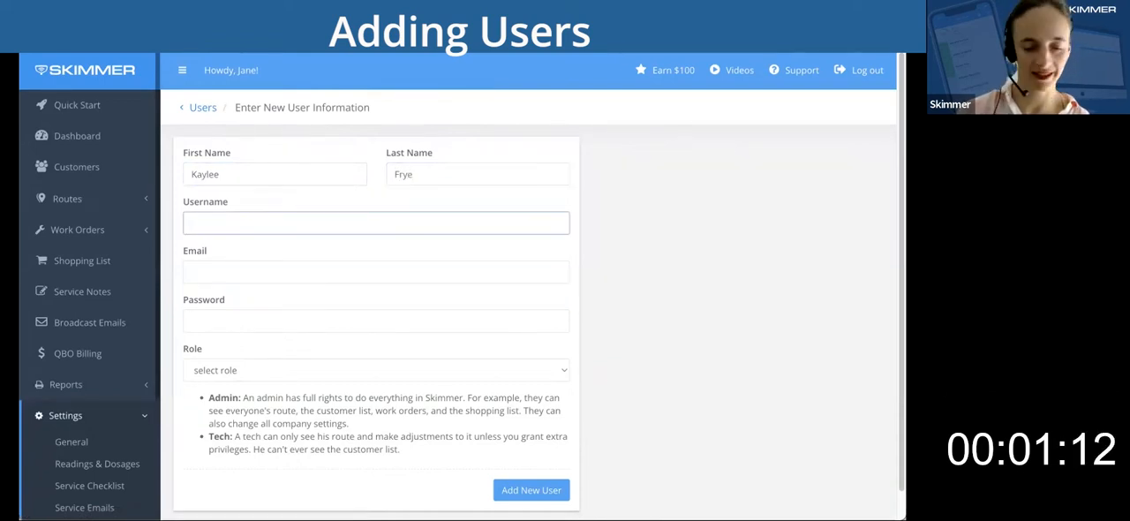
text(KayleeFrye)
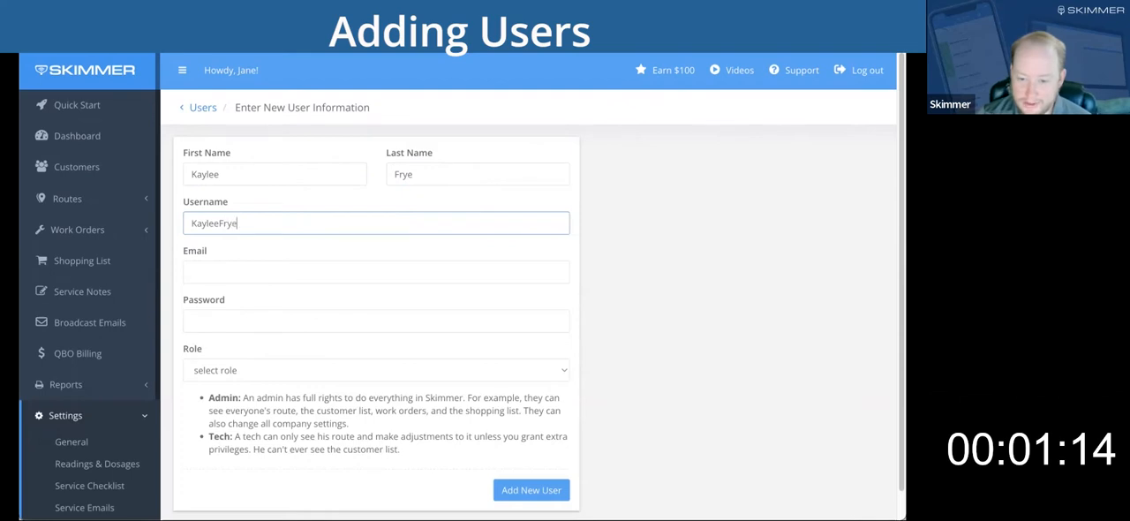
key(Tab)
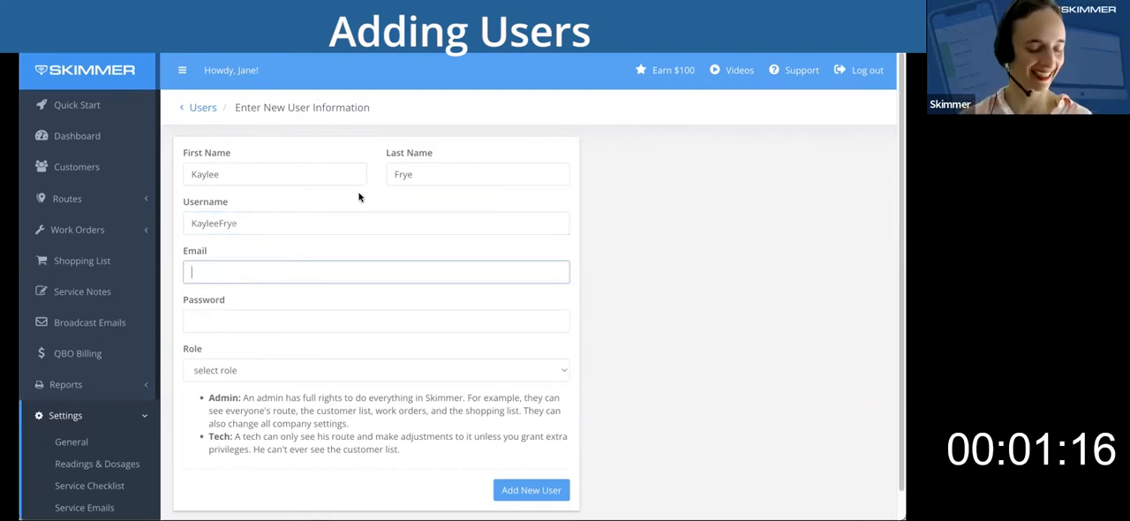
Fill in the second user's email address with the support mailbox and enter the account password.
text(Kay)
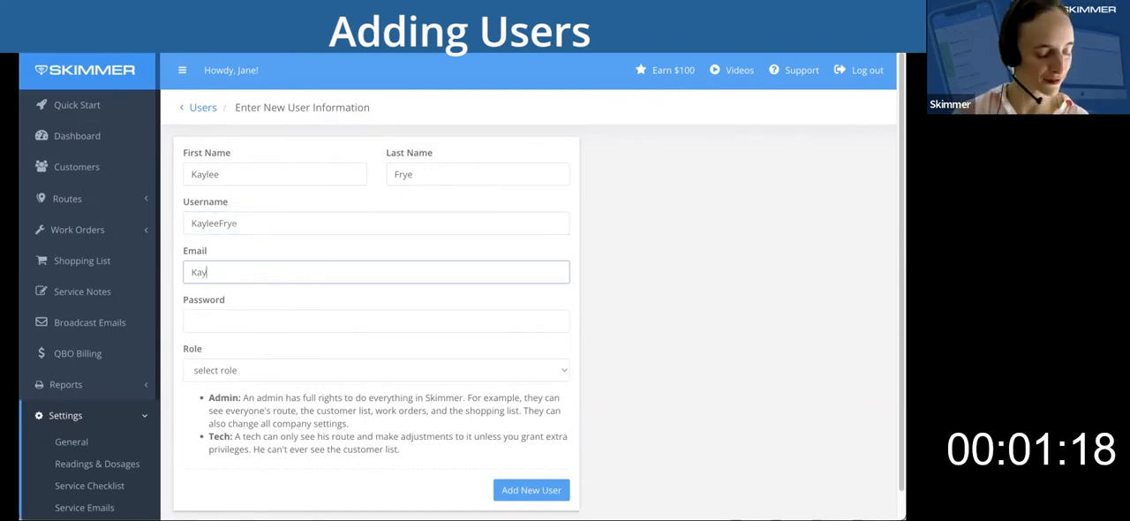
text(1l)
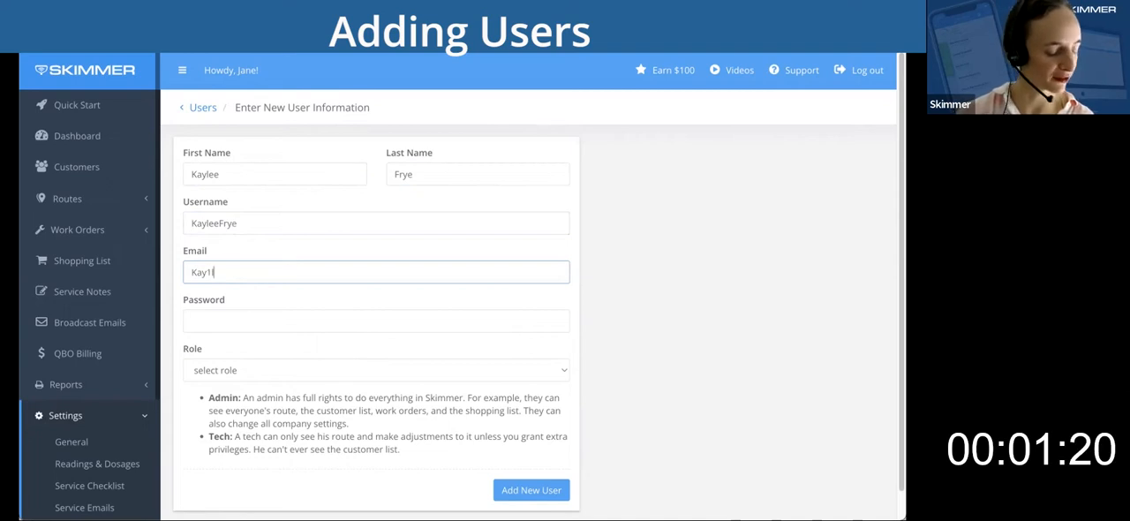
key(BackSpace)
key(BackSpace)
key(BackSpace)
key(BackSpace)
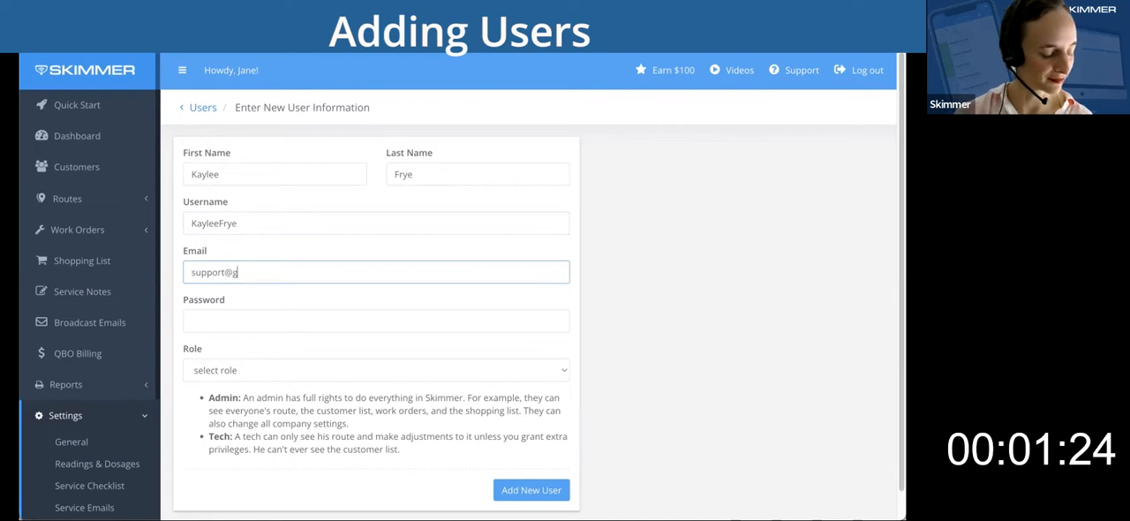
key(Tab)
text(skimmer)
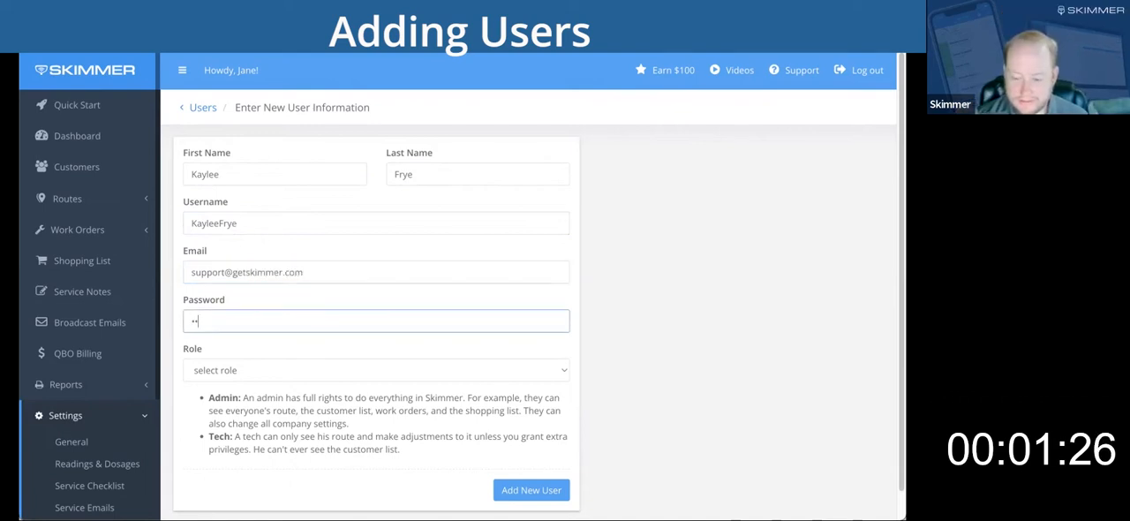
Assign the Admin role to the second user and add the user to the company.
click(563, 370)
click(530, 385)
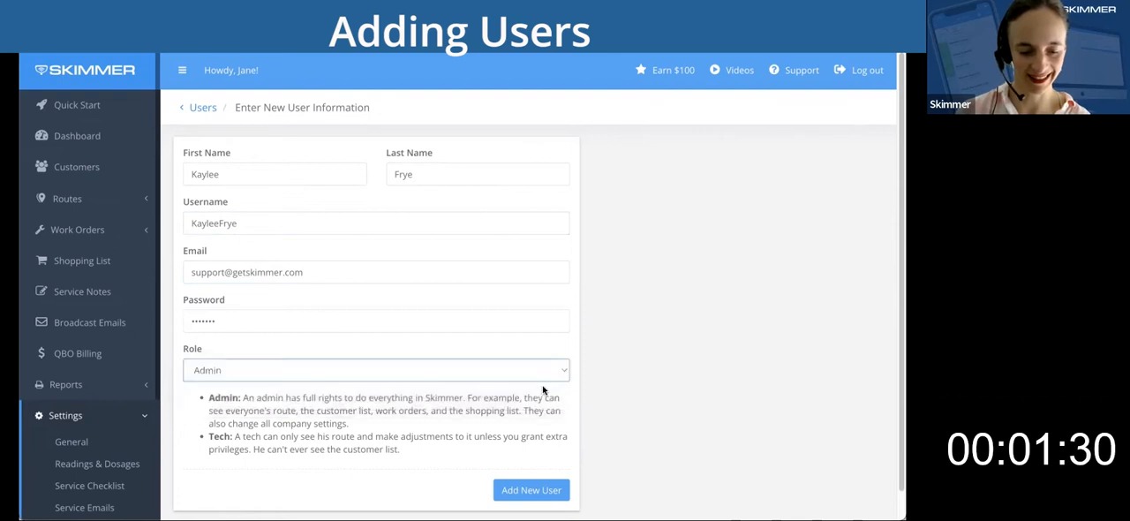
click(519, 493)
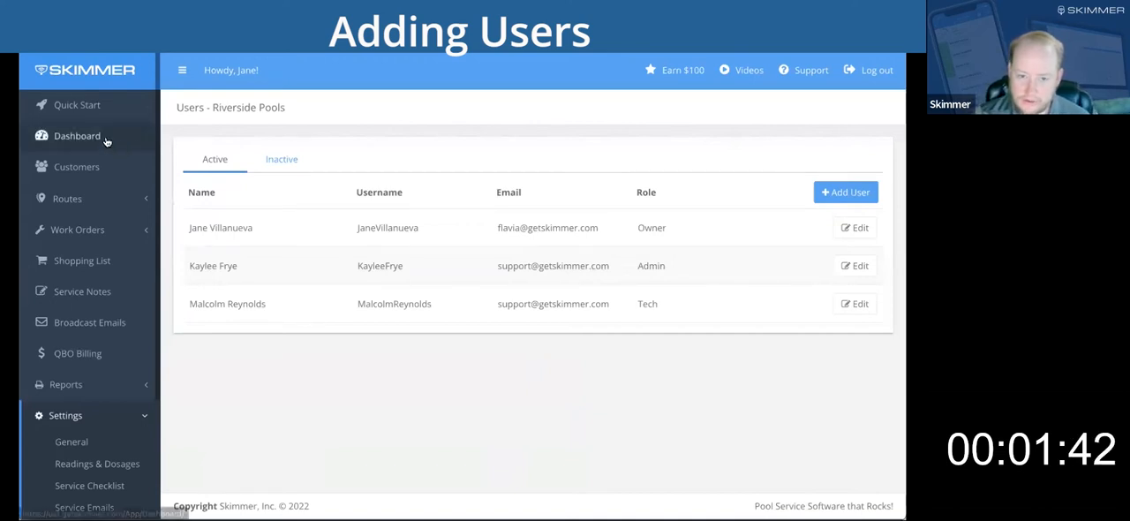
Return to the Quick Start checklist and mark "Step 2: Add Users" as complete.
click(83, 108)
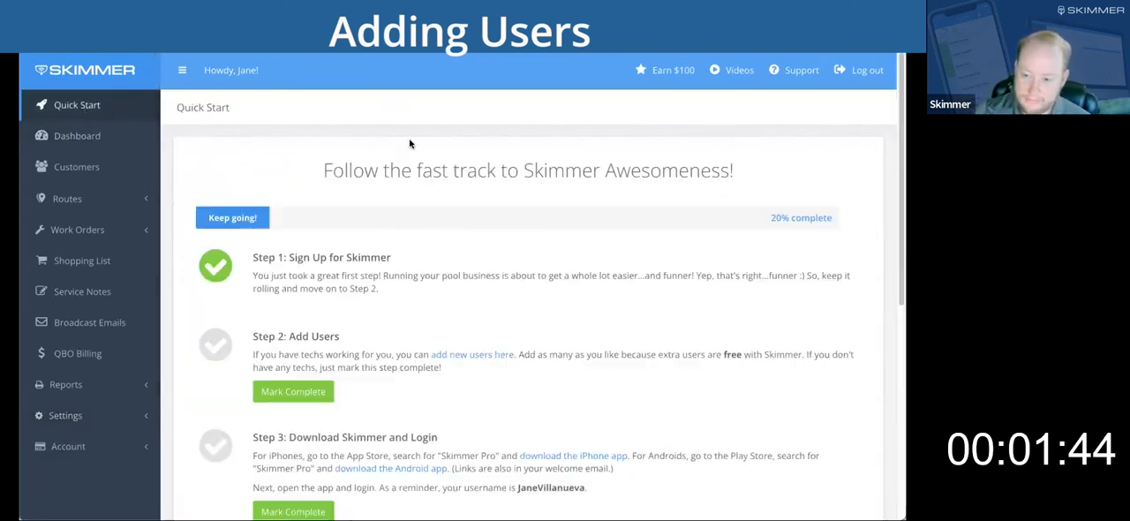
scroll(426, 328, down, 1)
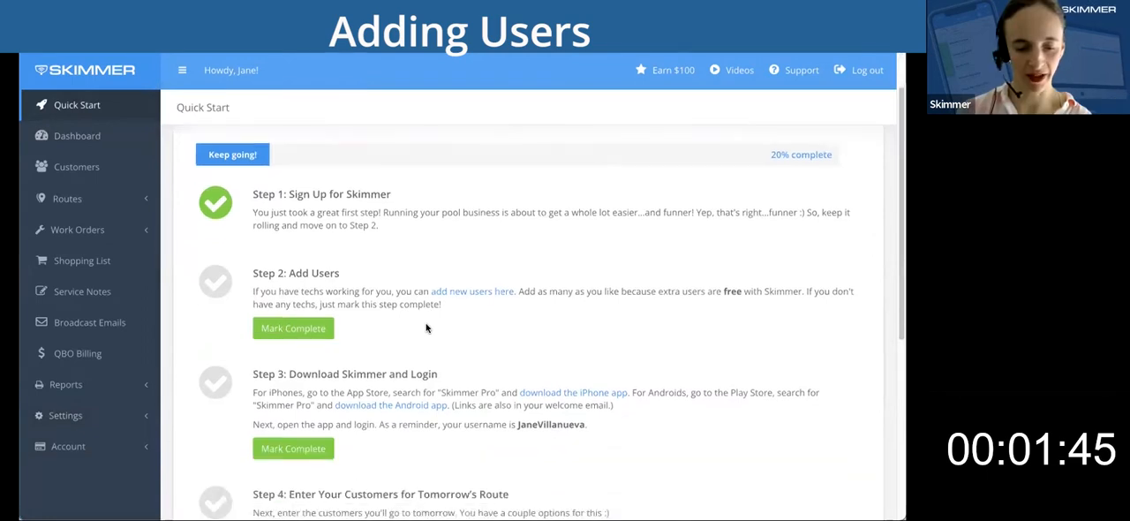
click(304, 323)
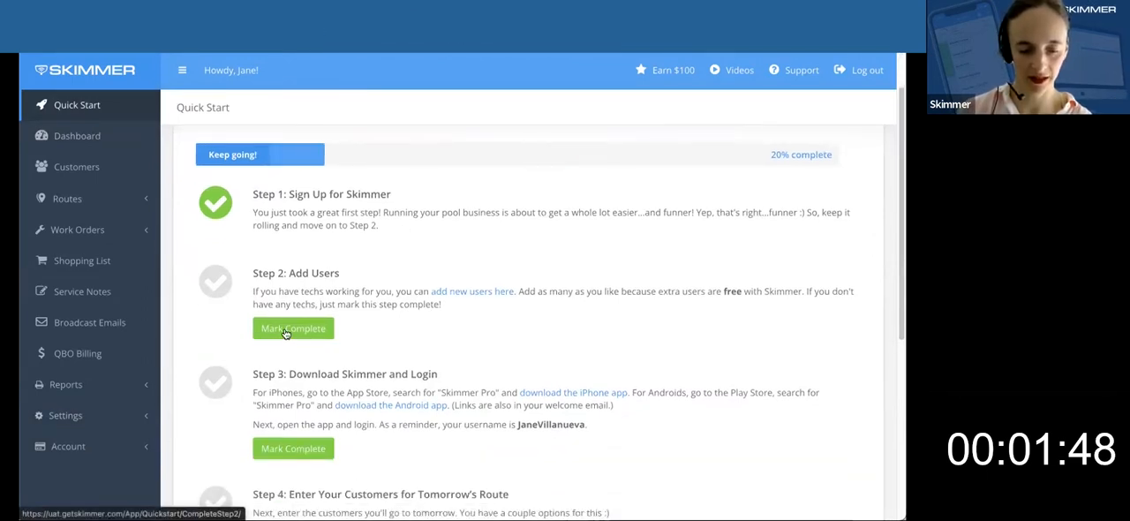
Mark "Step 3: Download Skimmer and Login" as complete in the Quick Start checklist.
scroll(676, 355, down, 1)
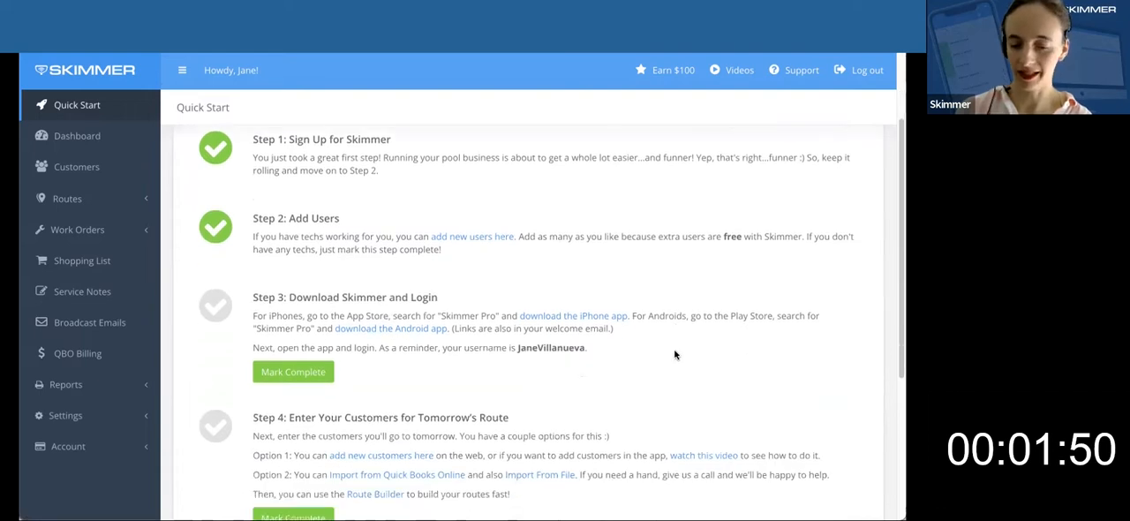
scroll(675, 355, down, 1)
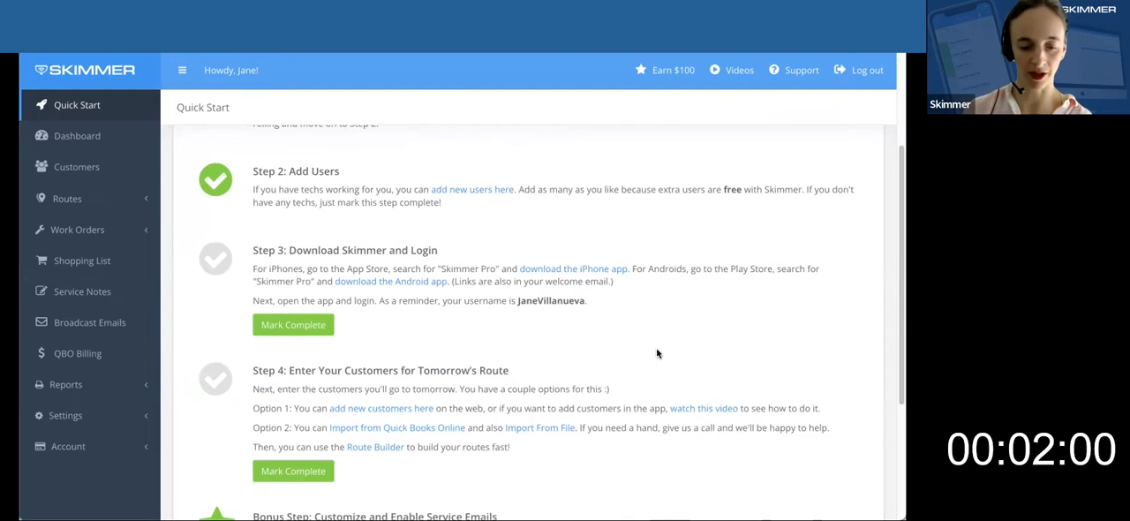
scroll(450, 340, down, 1)
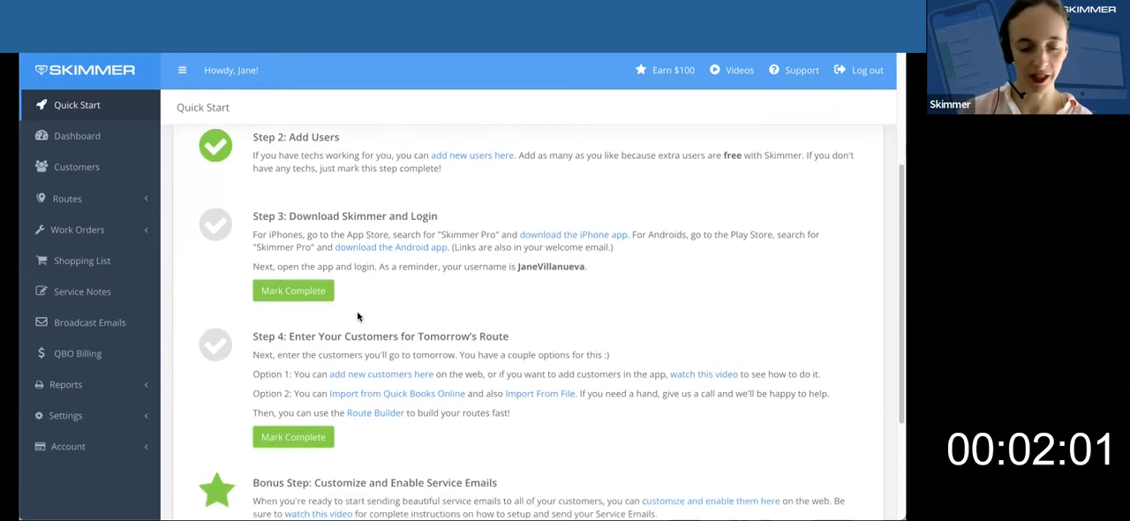
click(306, 299)
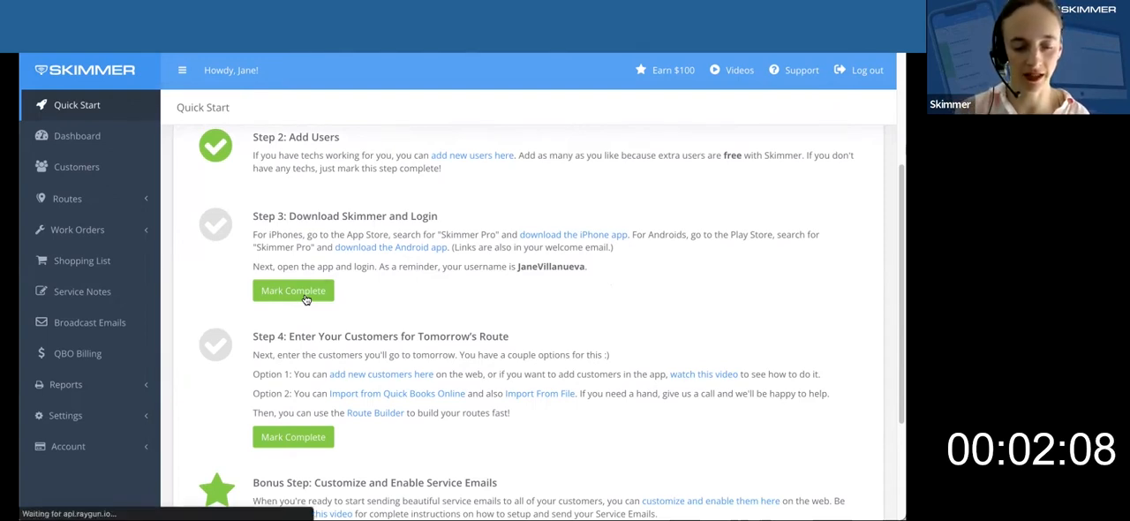
Complete the app download and login item in the Quick Start checklist and review the remaining steps.
click(298, 290)
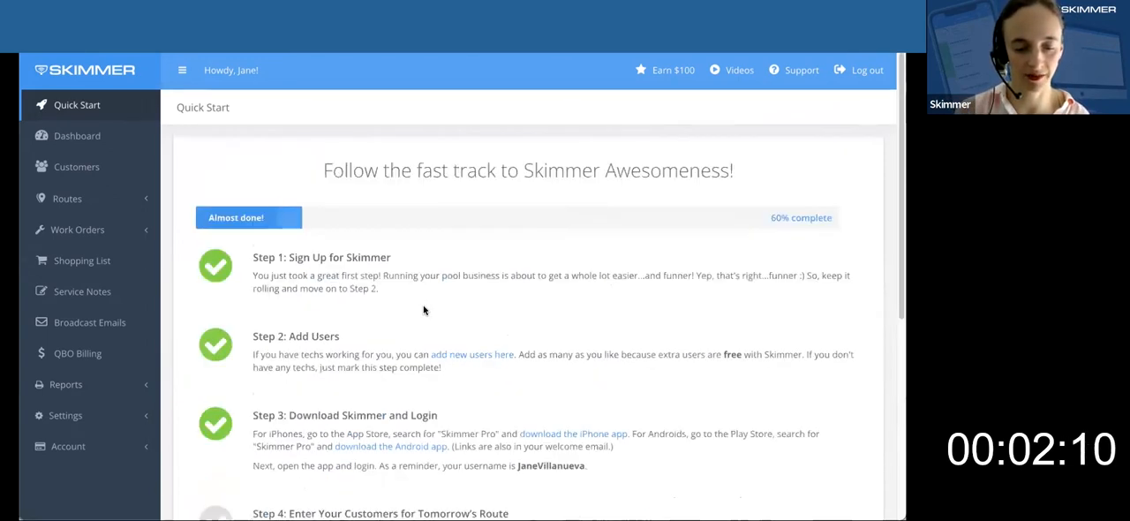
scroll(424, 309, down, 3)
scroll(424, 309, down, 2)
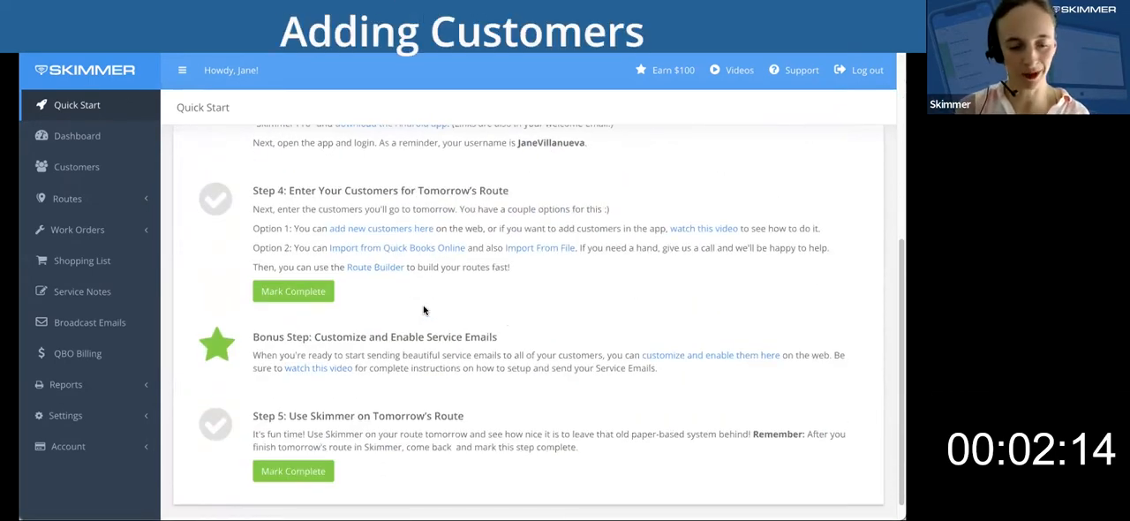
Go to the customer list and open a blank form for adding a customer.
click(97, 174)
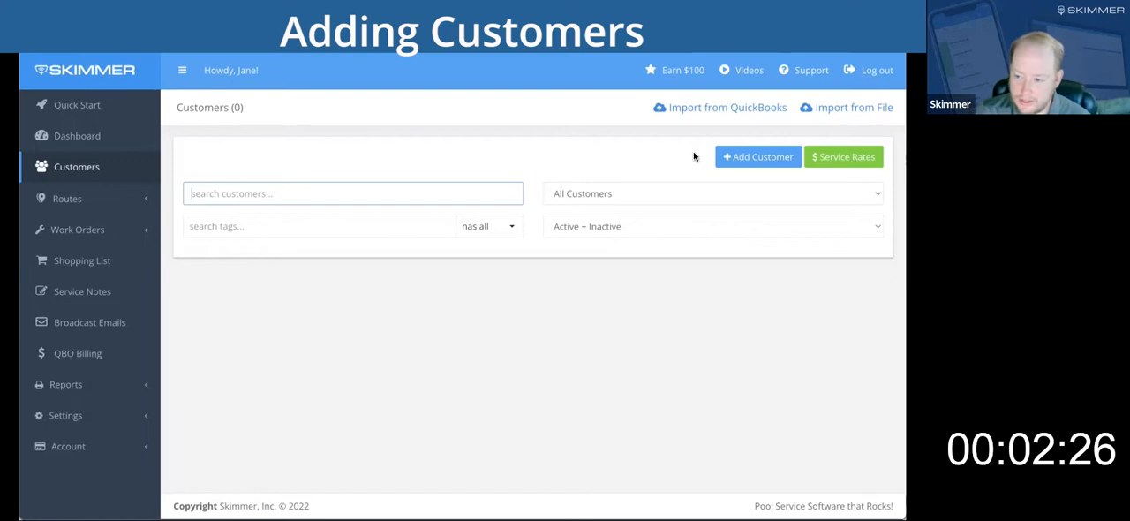
click(773, 157)
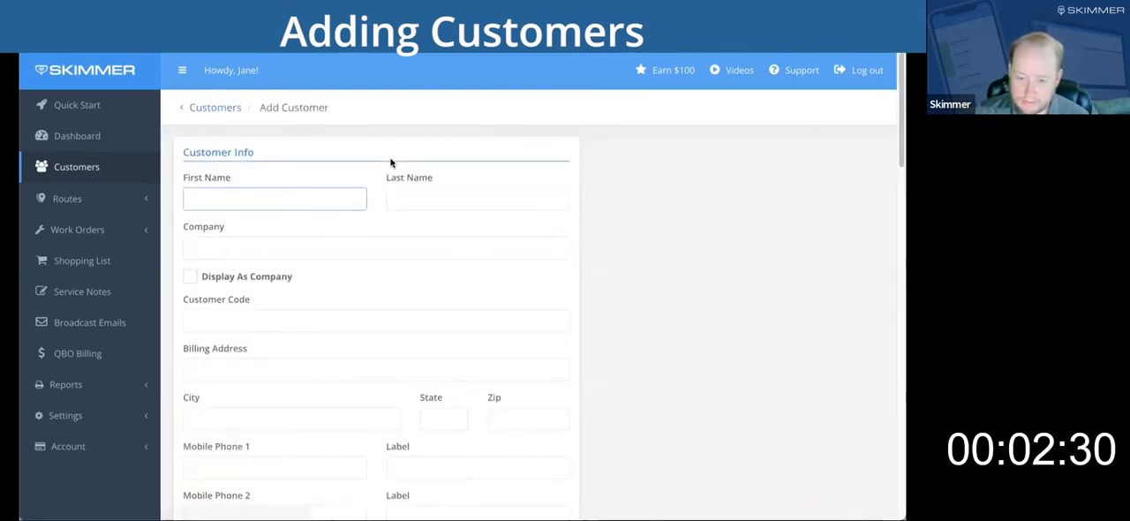
click(226, 108)
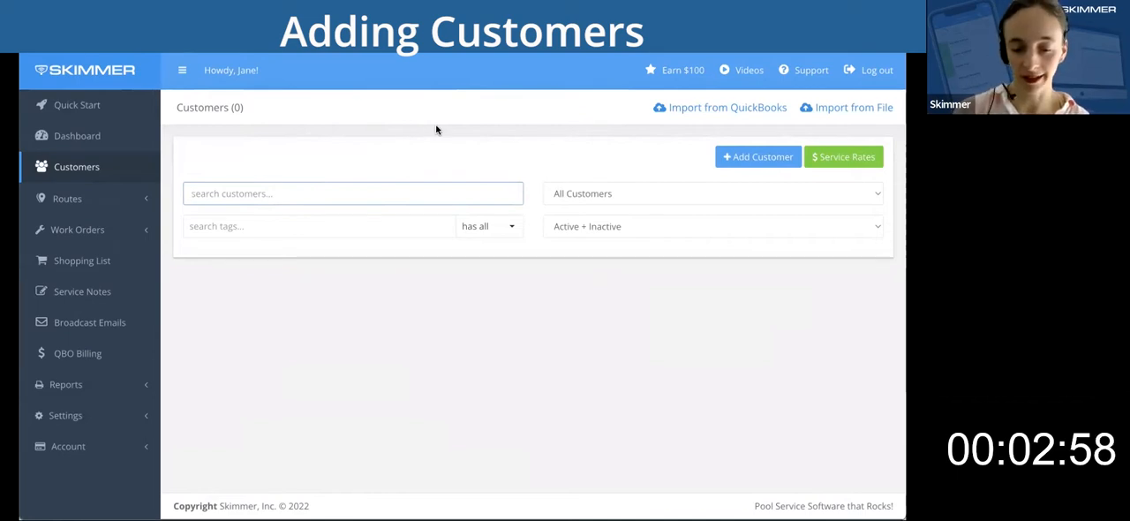
click(745, 157)
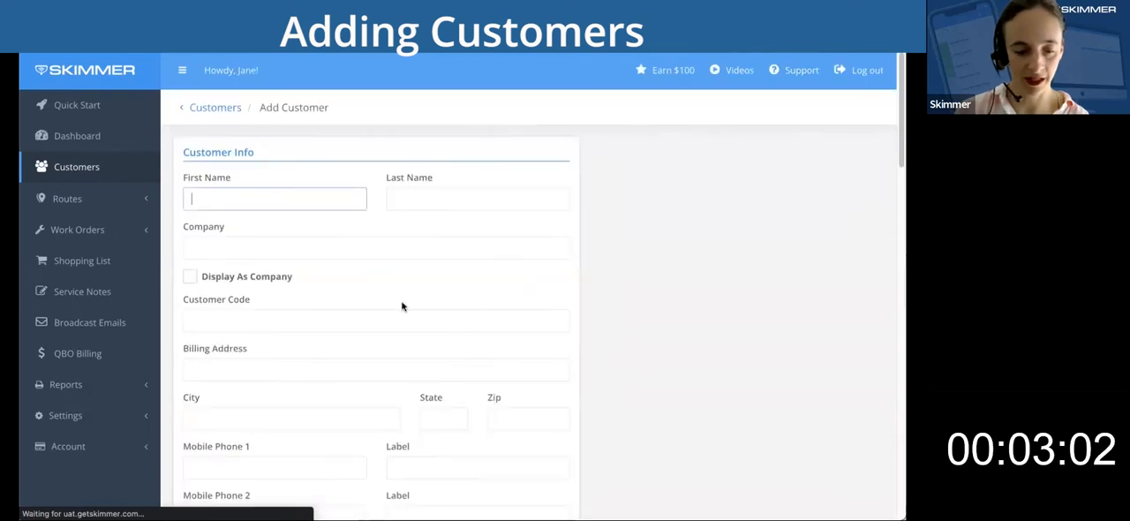
Enter the new customer's first and last name.
text(Ted)
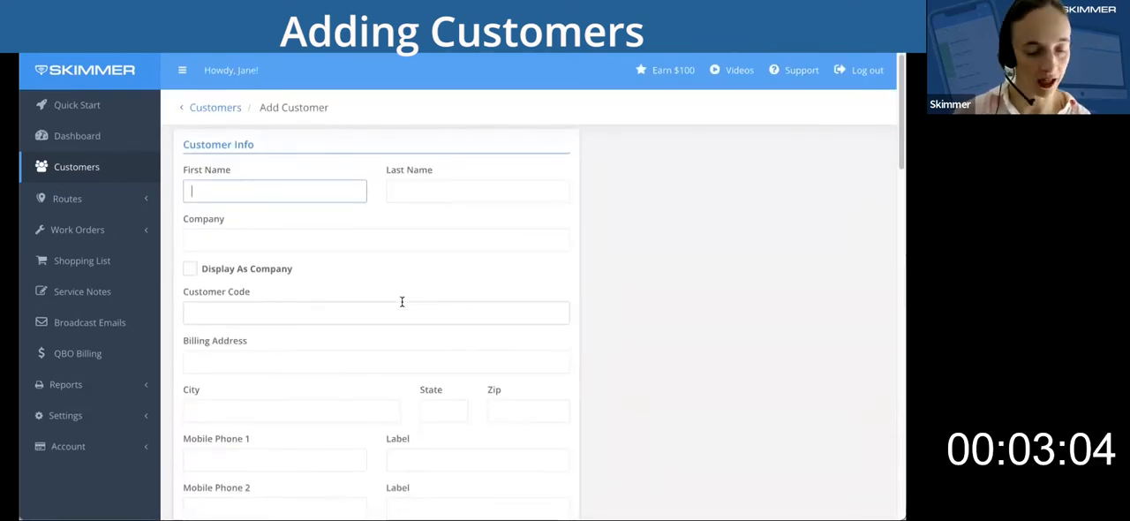
key(Tab)
text(Mosby)
key(Tab)
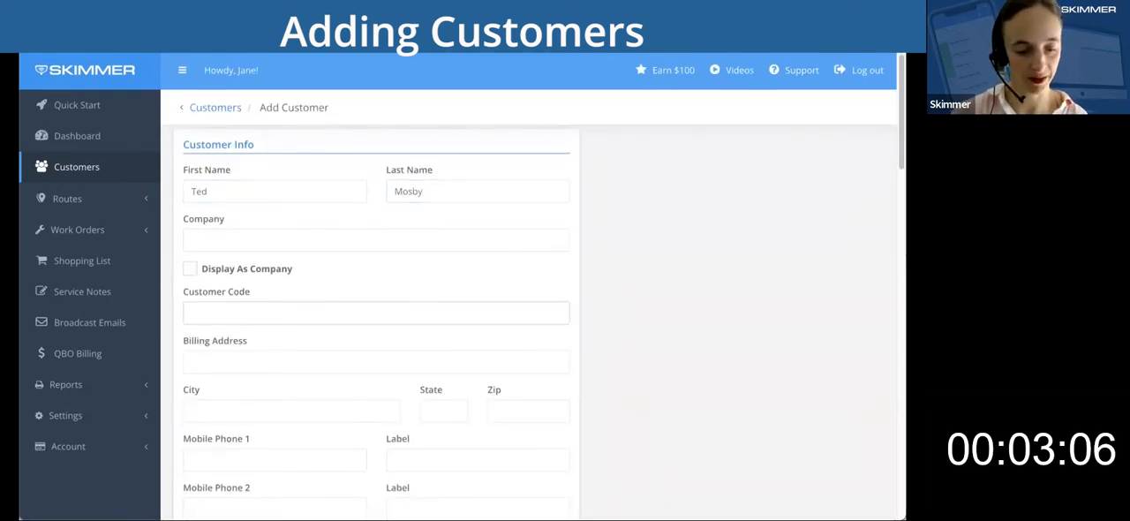
Fill in the customer's billing street address, city, state and ZIP code.
scroll(248, 375, down, 1)
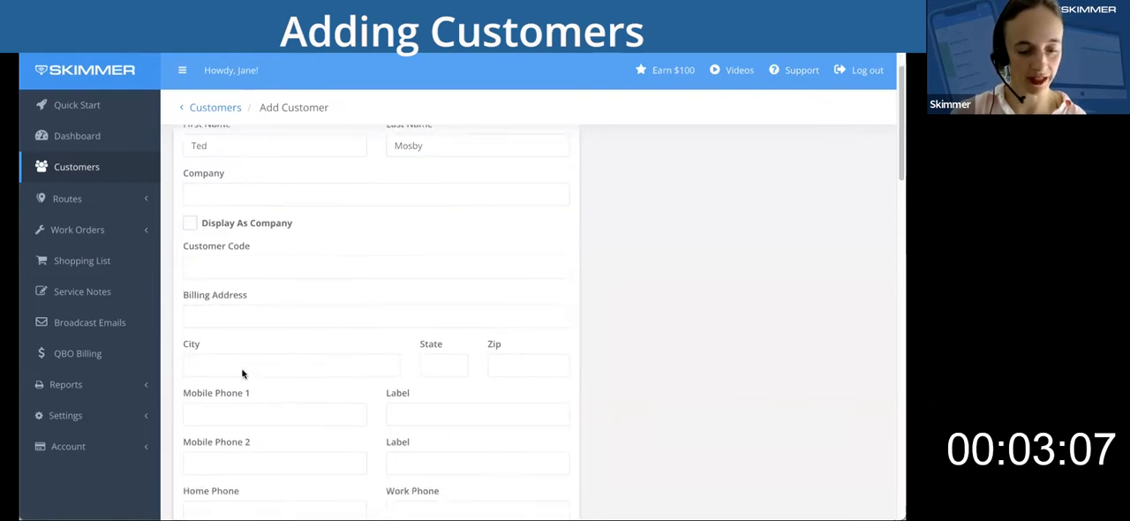
click(207, 316)
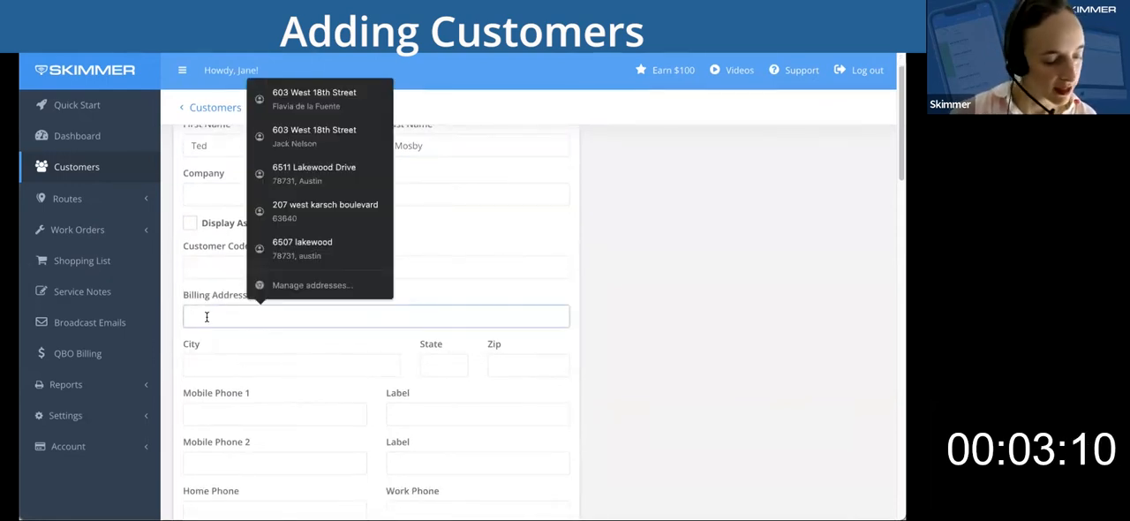
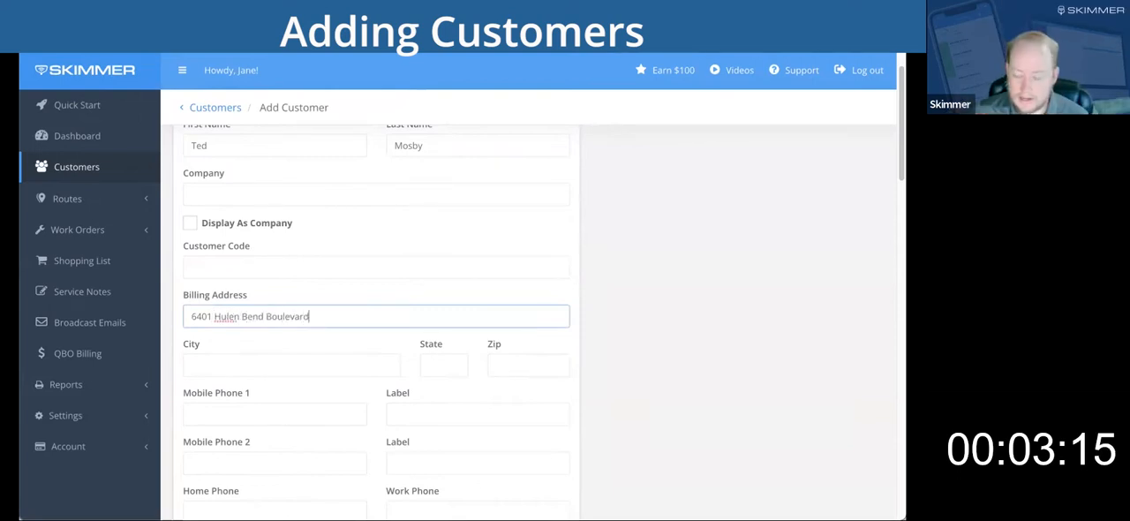
key(Tab)
text(Fort W)
key(Tab)
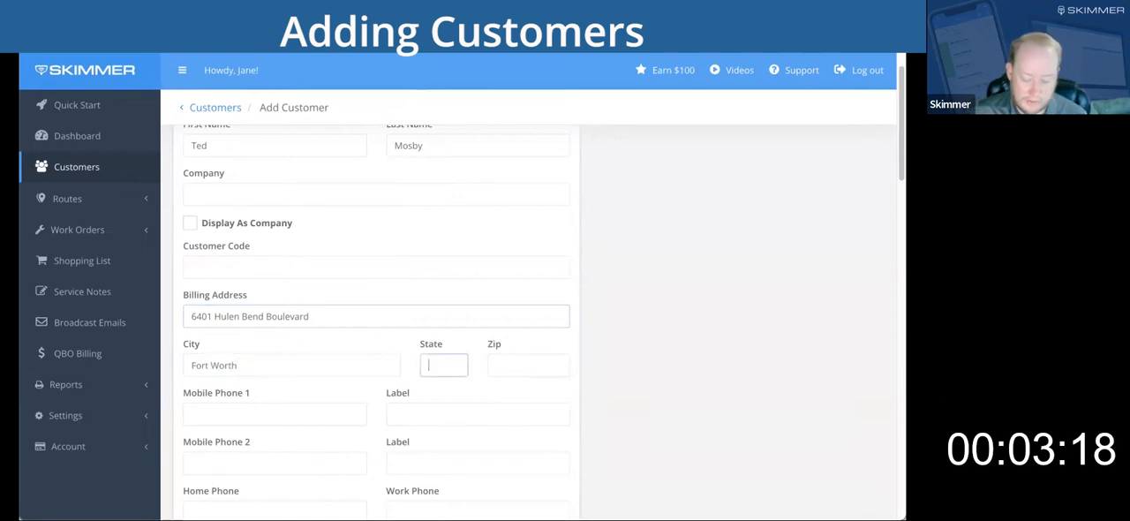
text(TX)
key(Tab)
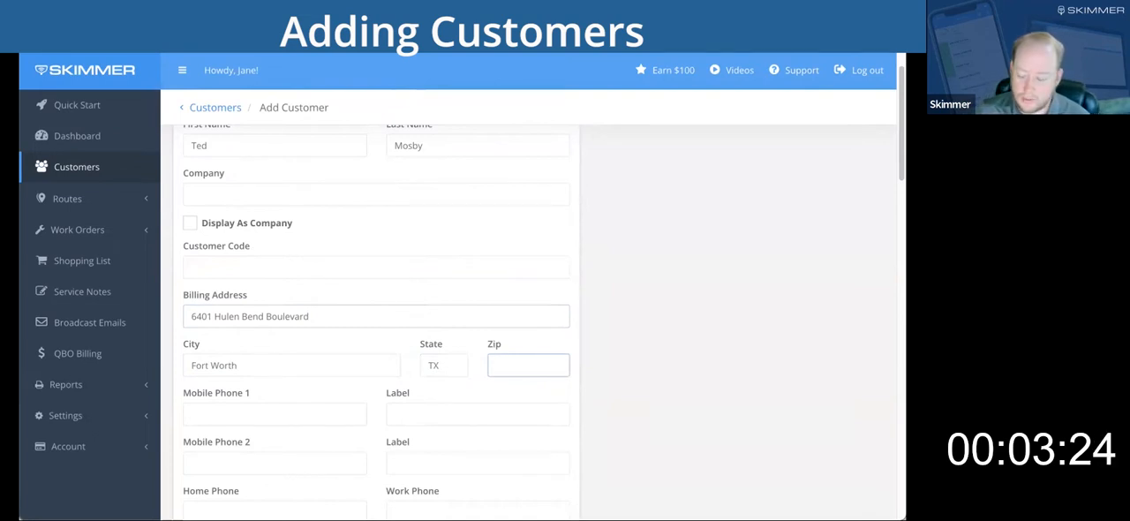
text(76132)
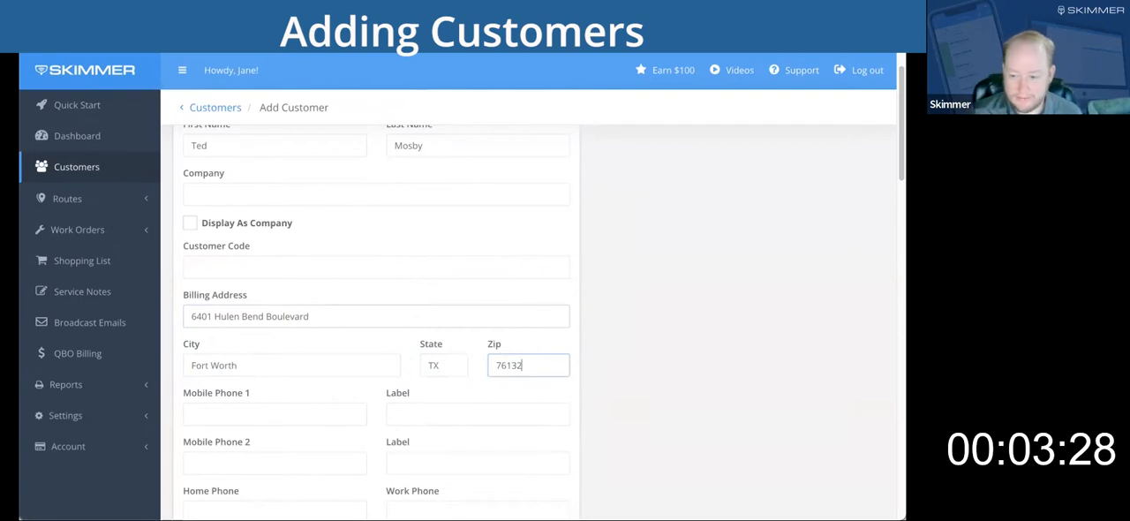
Enter a seven-digit number as the customer's first mobile phone.
scroll(397, 358, down, 1)
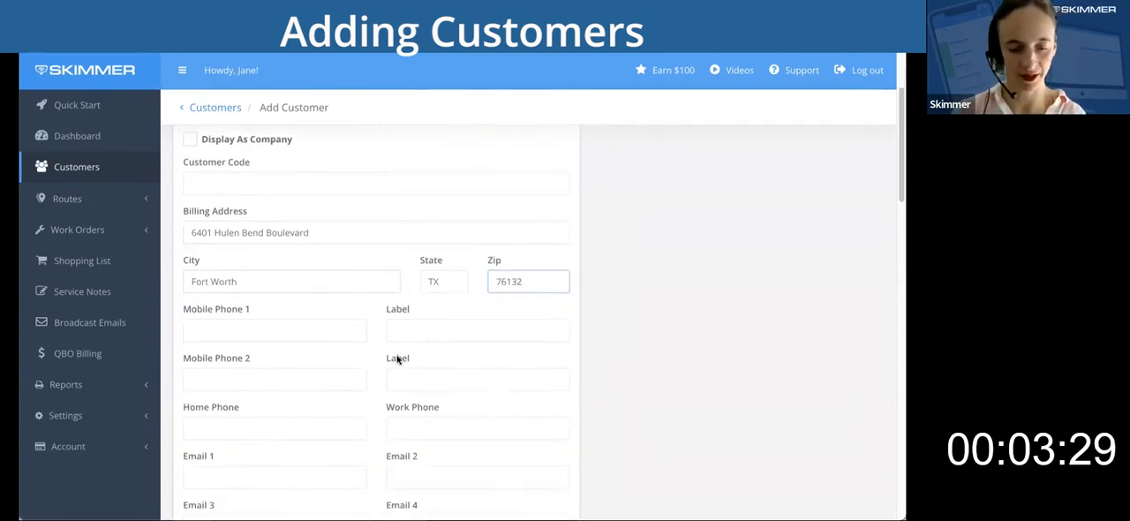
click(283, 325)
scroll(621, 353, down, 1)
scroll(621, 353, down, 1)
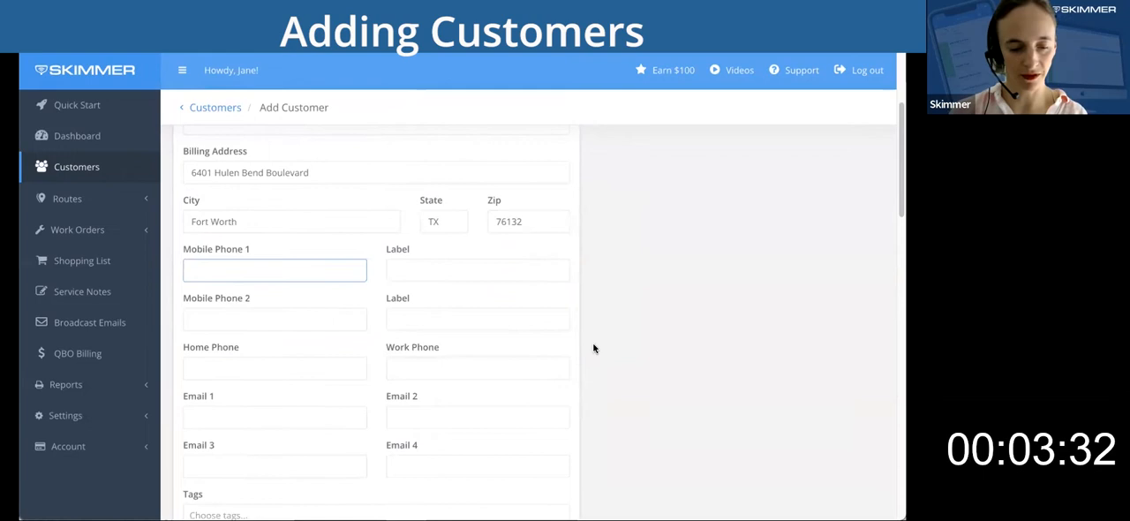
text(555)
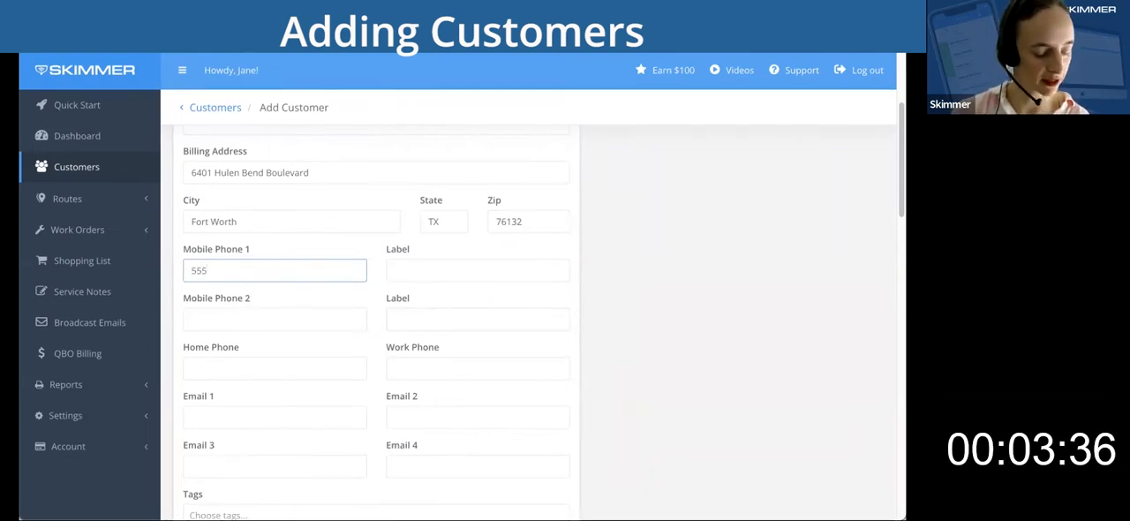
text(5555)
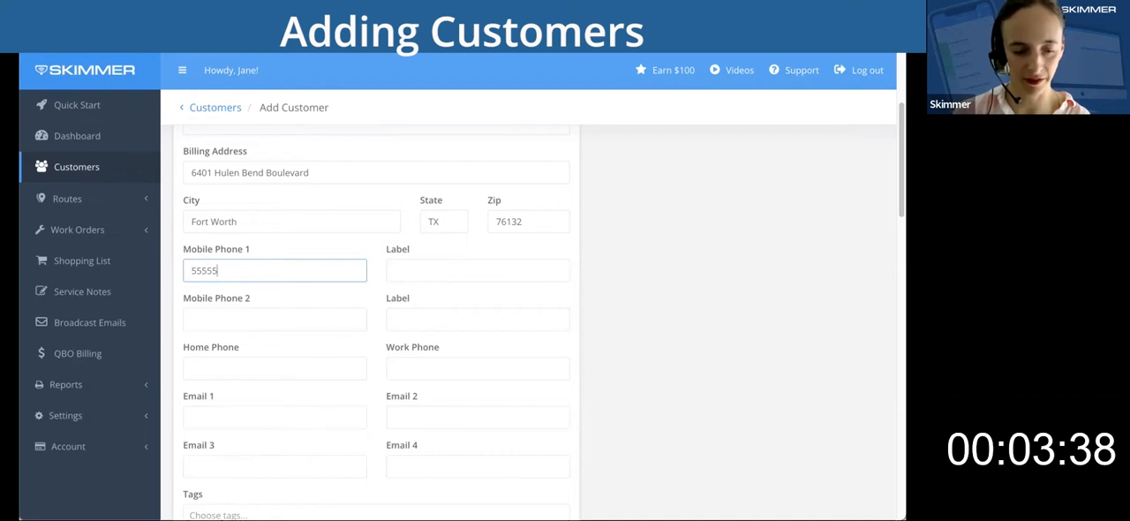
Begin entering the support mailbox as the customer's first email address.
scroll(334, 328, down, 1)
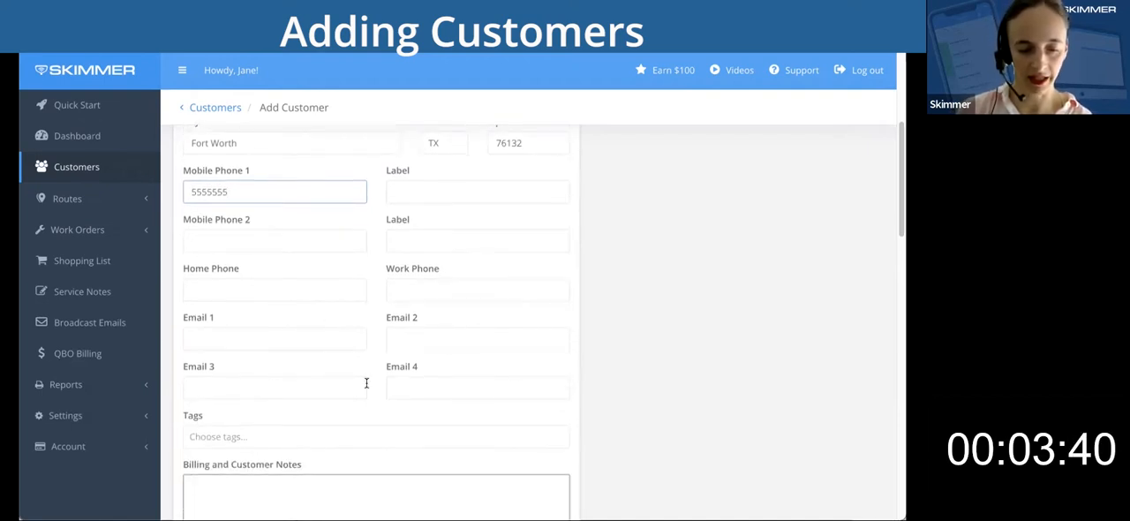
click(241, 343)
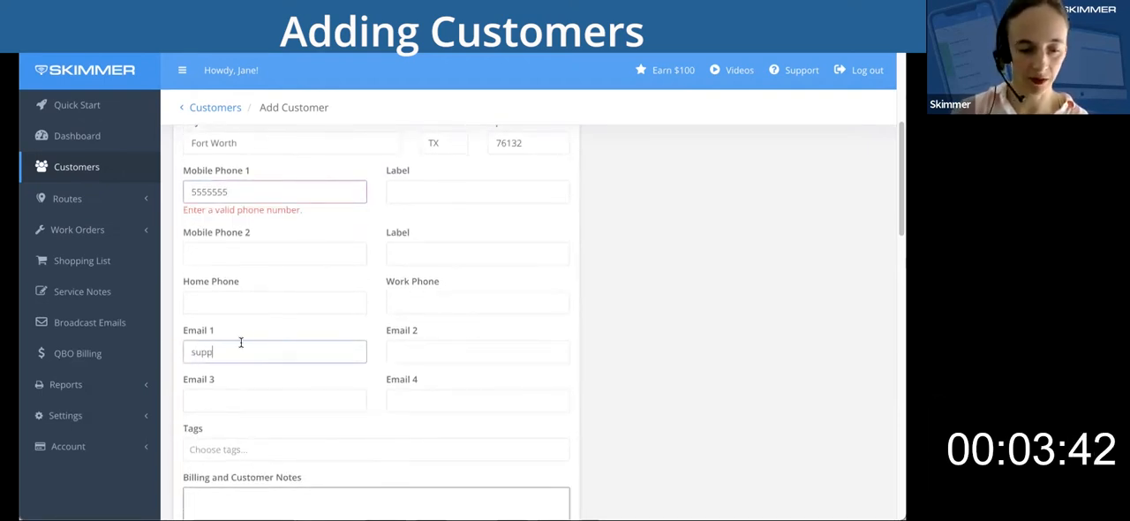
Correct the customer's first mobile phone to a ten-digit number separated by spaces.
click(349, 190)
click(190, 192)
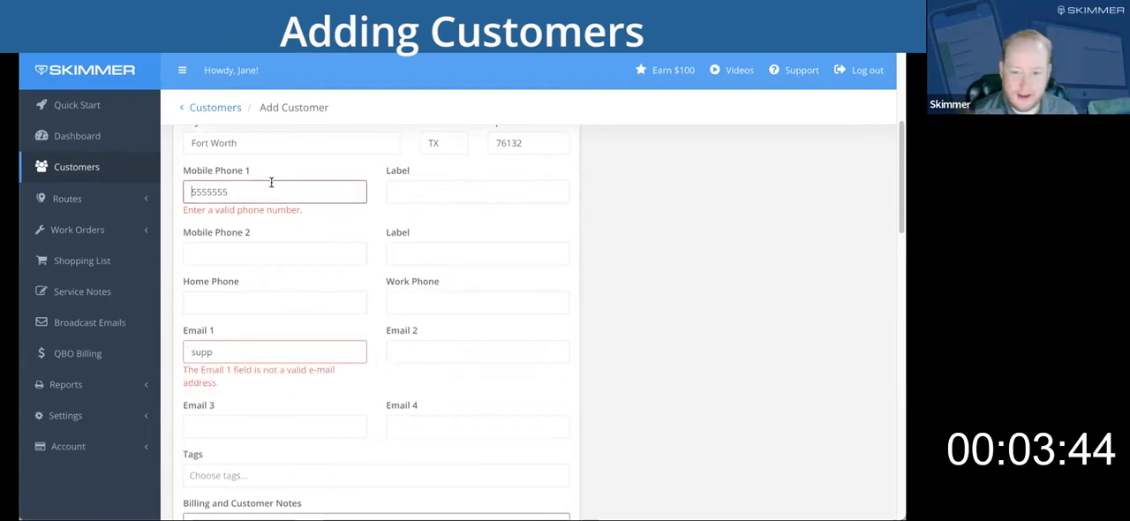
key(End)
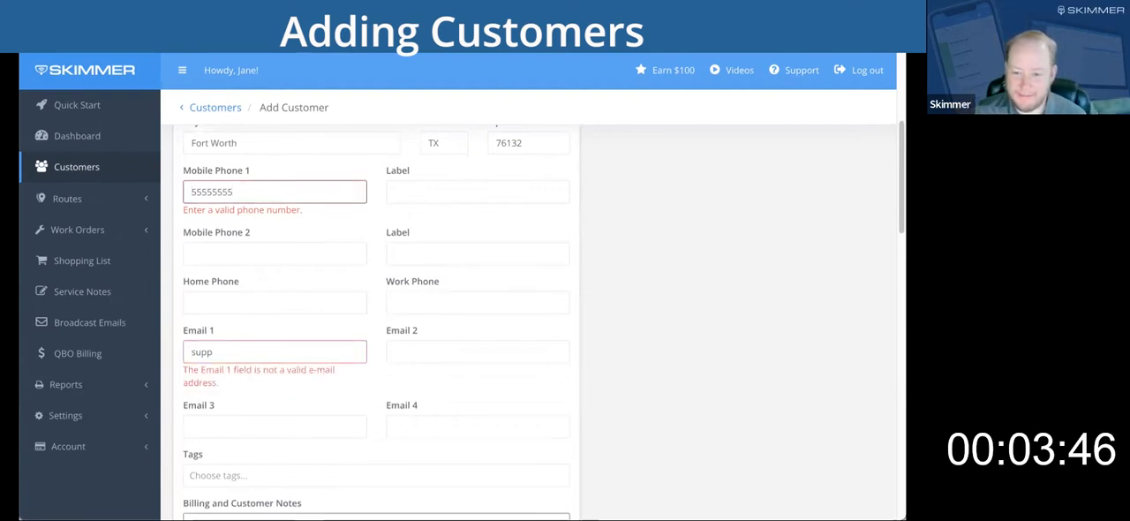
text(5)
double_click(274, 191)
text(555)
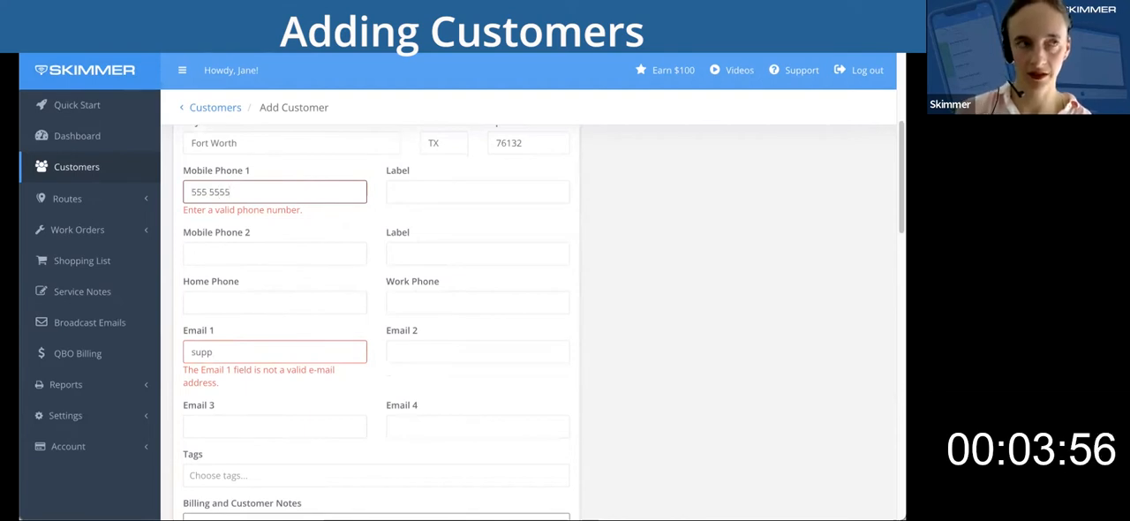
key(Left)
key(Left)
key(Left)
key(Left)
text(555)
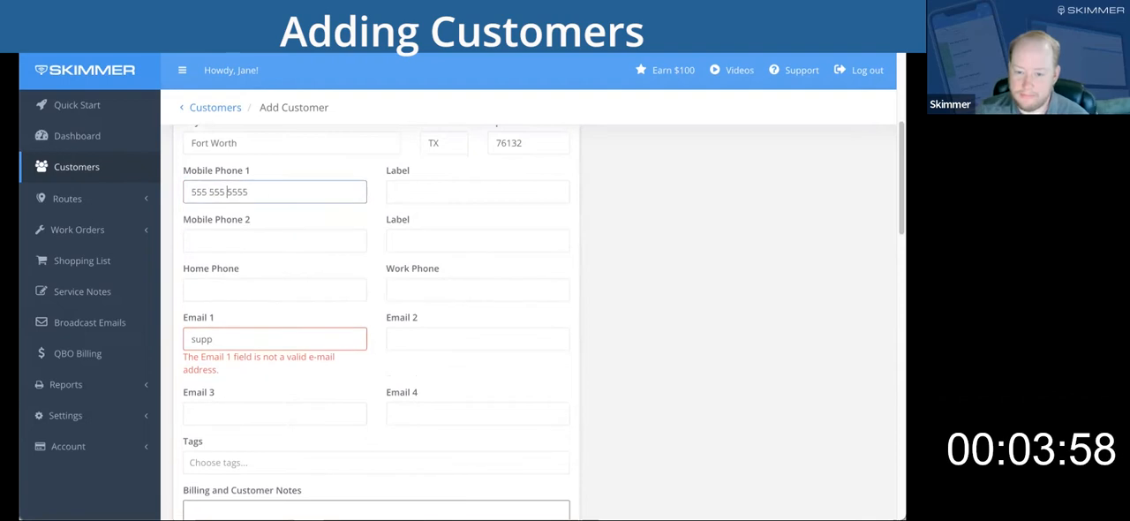
Complete the customer's first email address with the rest of the support mailbox address.
click(231, 339)
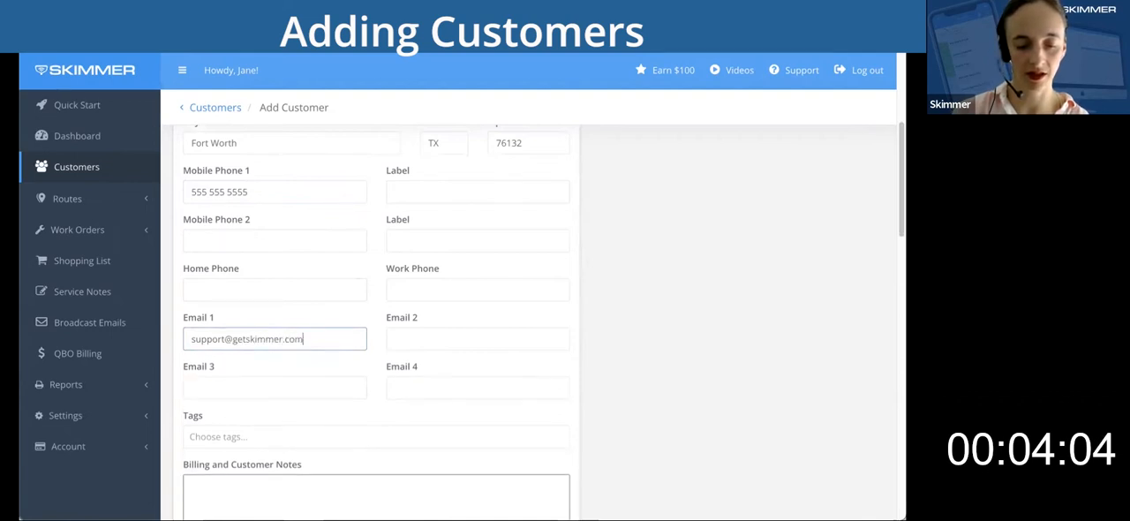
Make the customer's service location address the same as the billing address.
scroll(505, 358, down, 1)
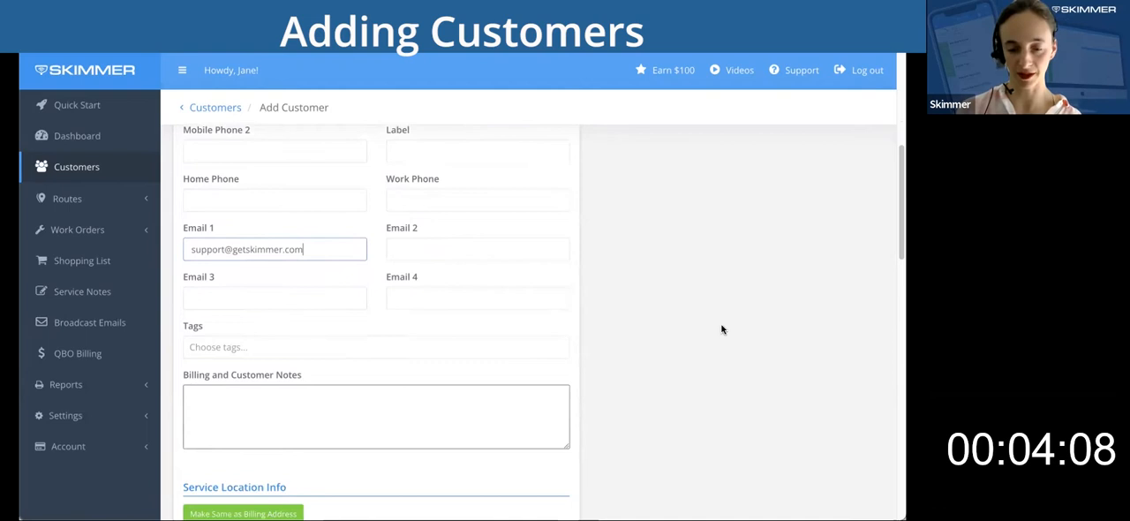
scroll(722, 329, down, 1)
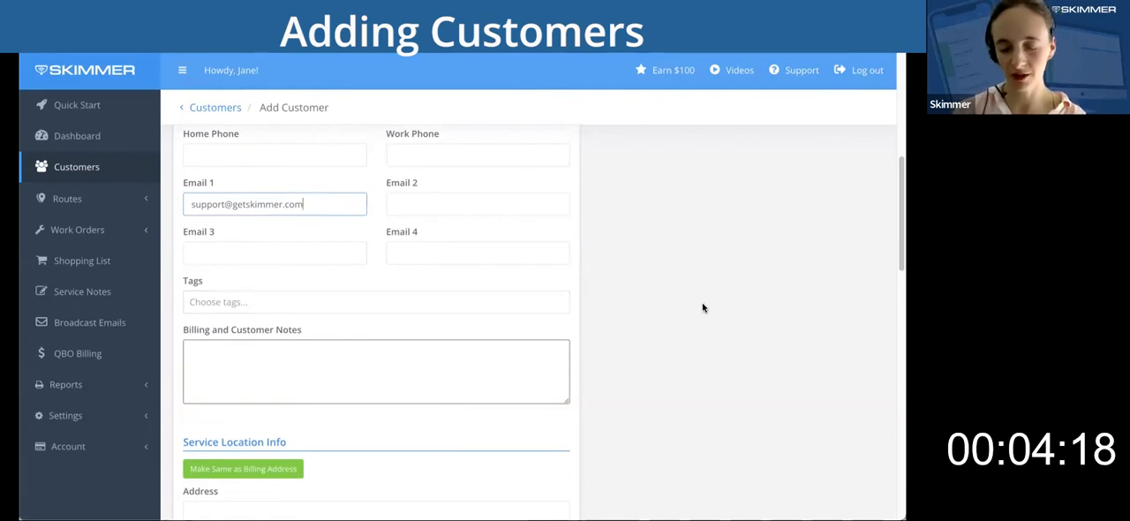
scroll(704, 307, down, 3)
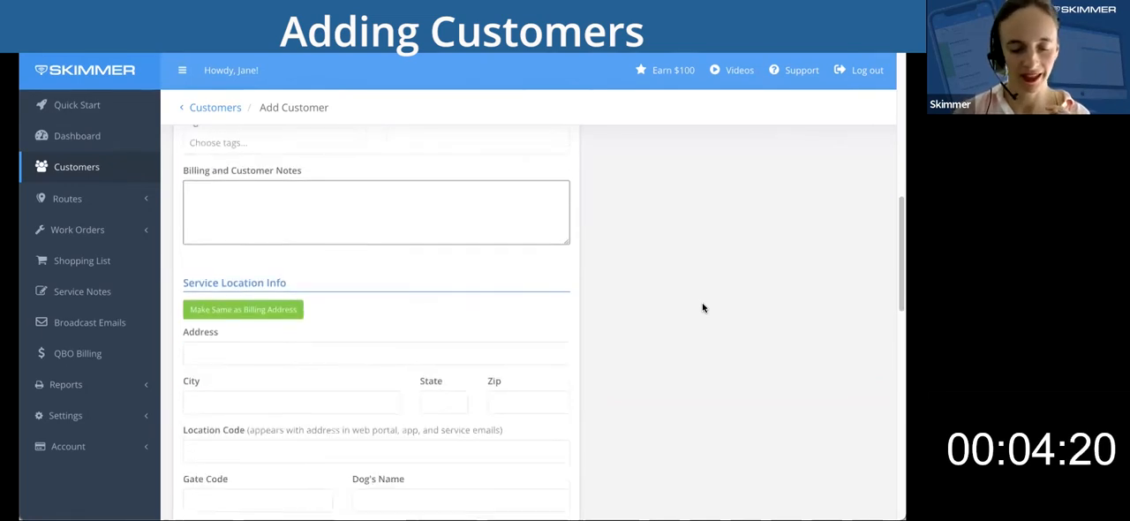
click(303, 264)
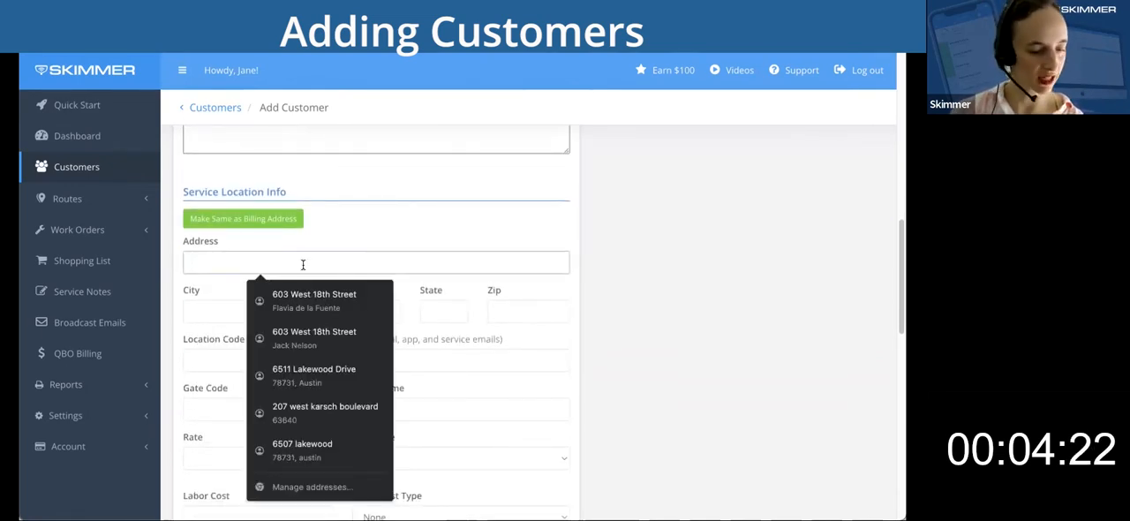
click(261, 220)
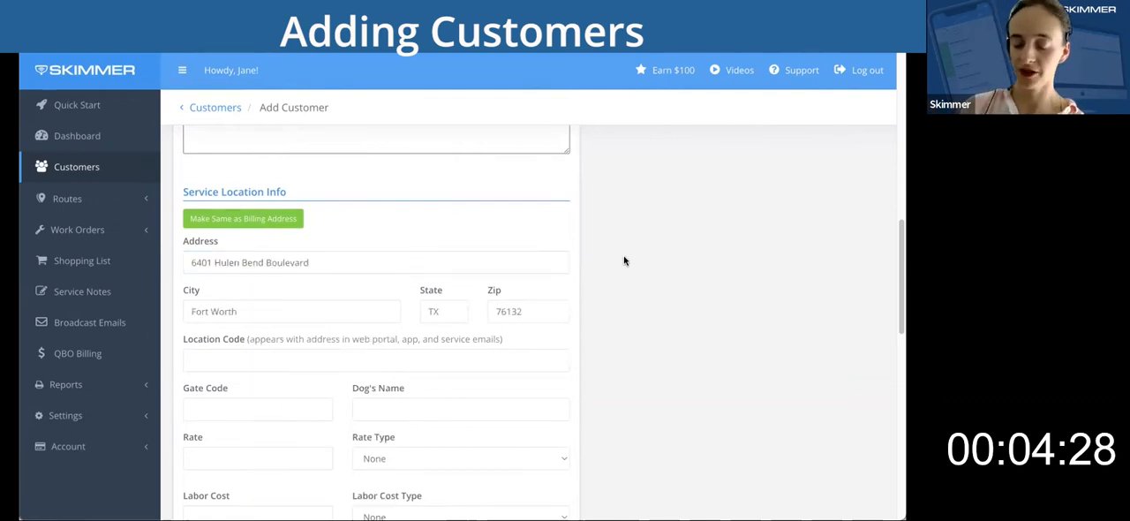
Assign the last listed technician to the customer's route and set the day of week to Thursday.
scroll(624, 260, down, 6)
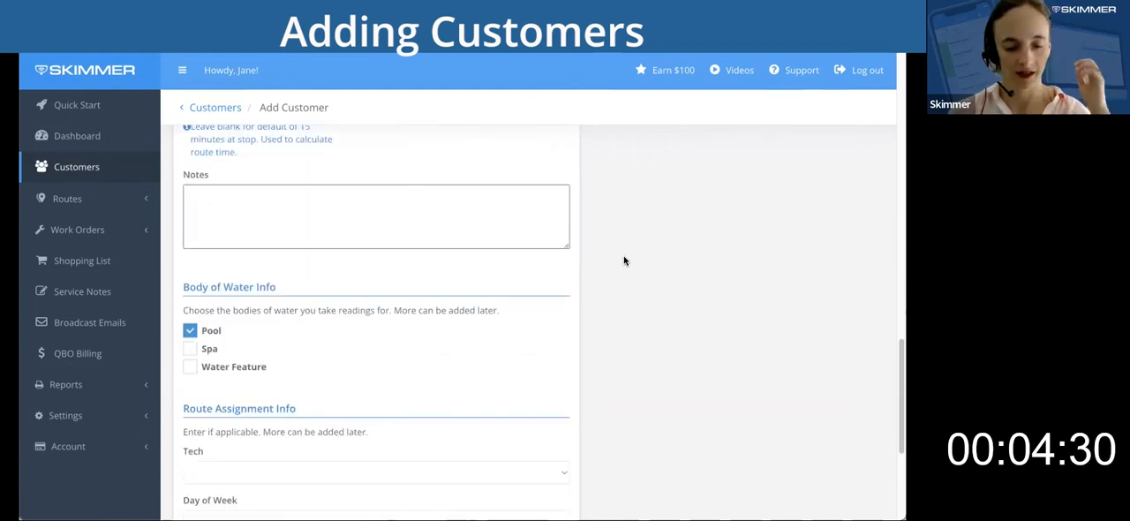
scroll(624, 261, down, 3)
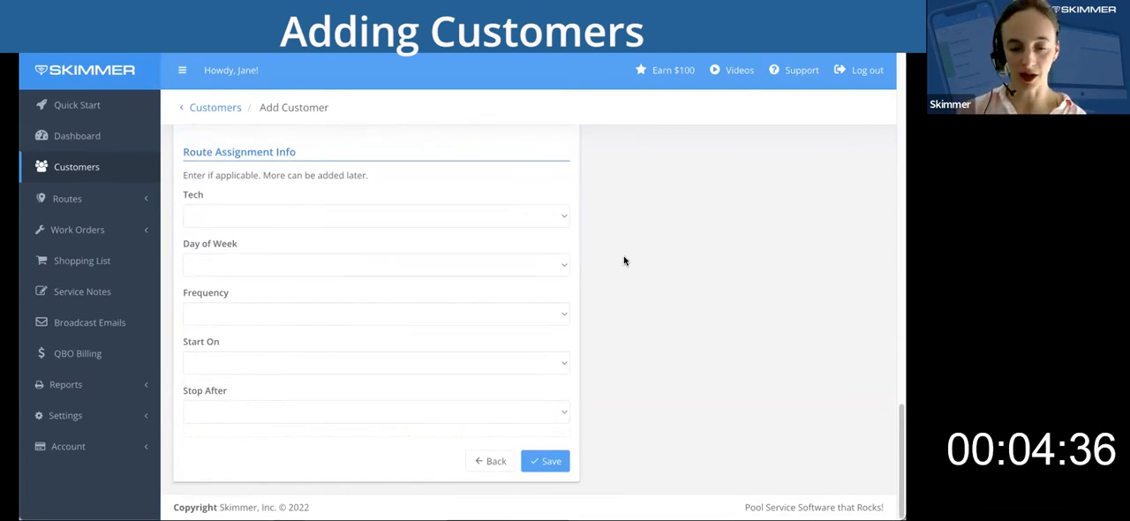
click(560, 218)
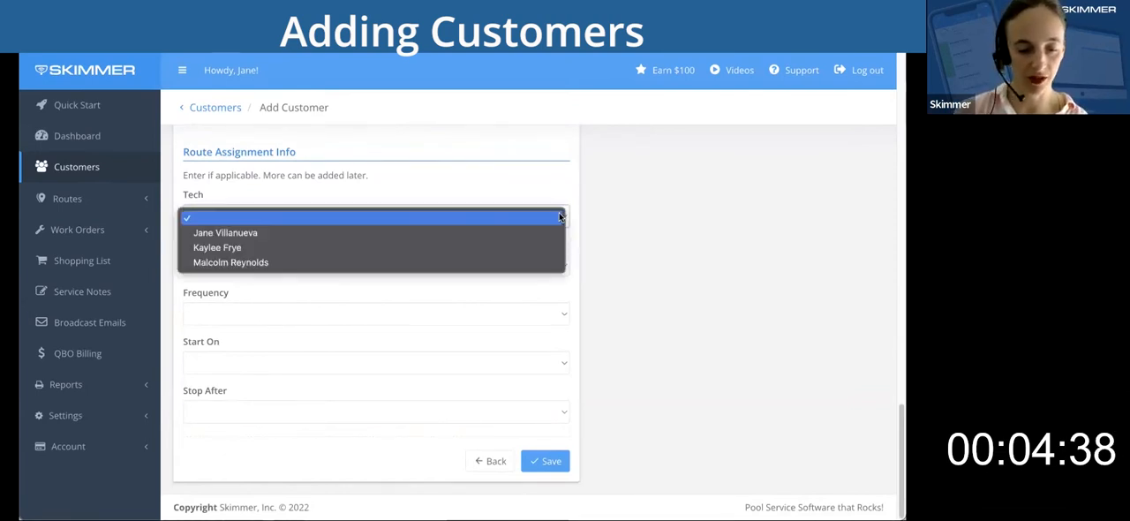
click(484, 269)
click(484, 266)
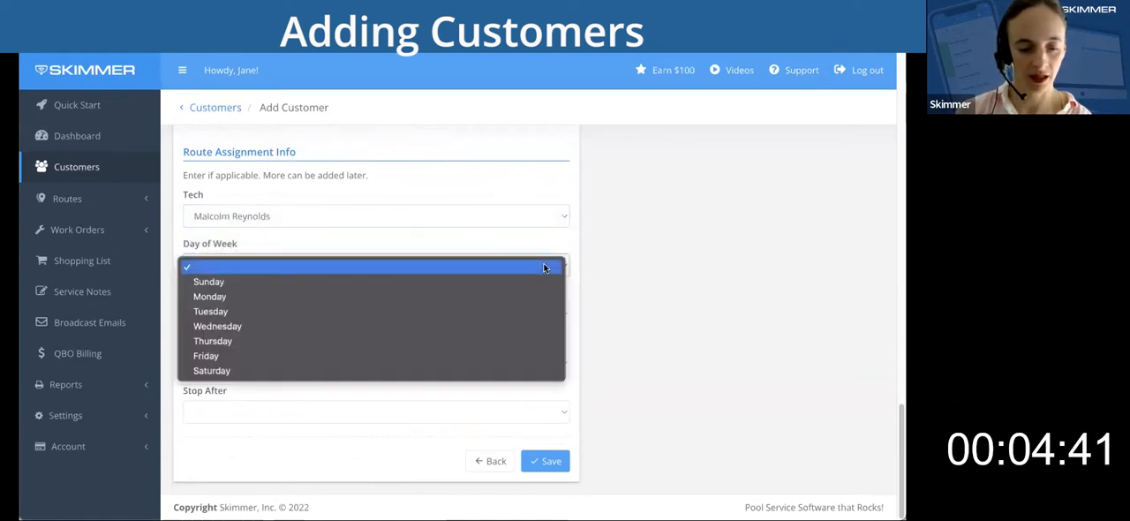
click(485, 346)
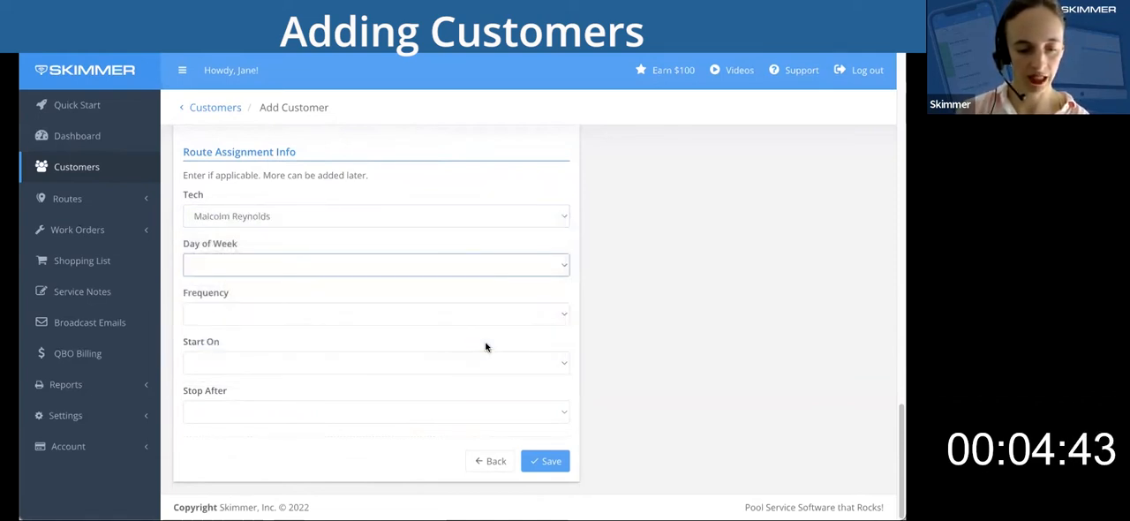
Keep the customer's route frequency at Weekly and save the customer.
click(561, 316)
click(562, 316)
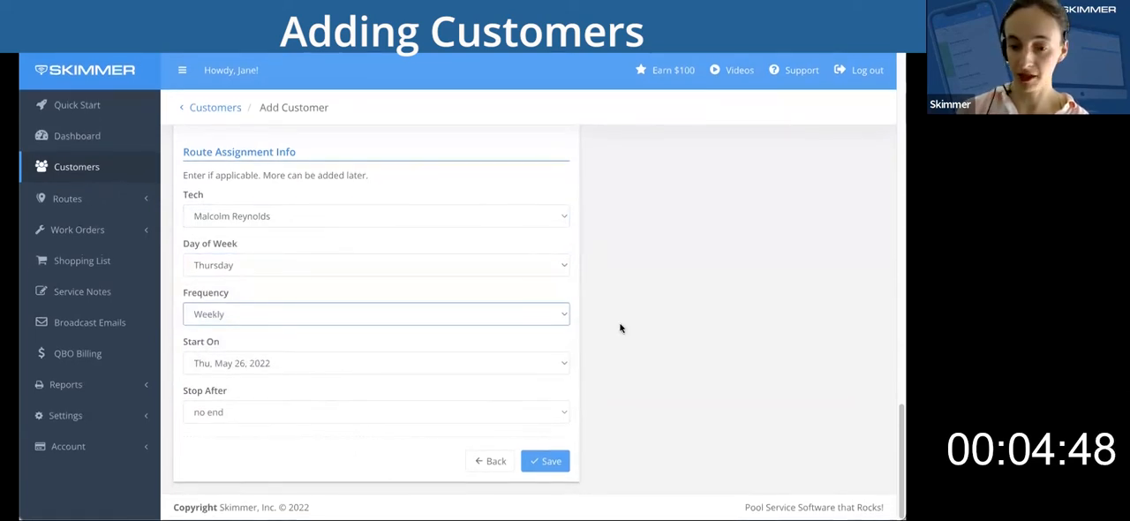
click(546, 461)
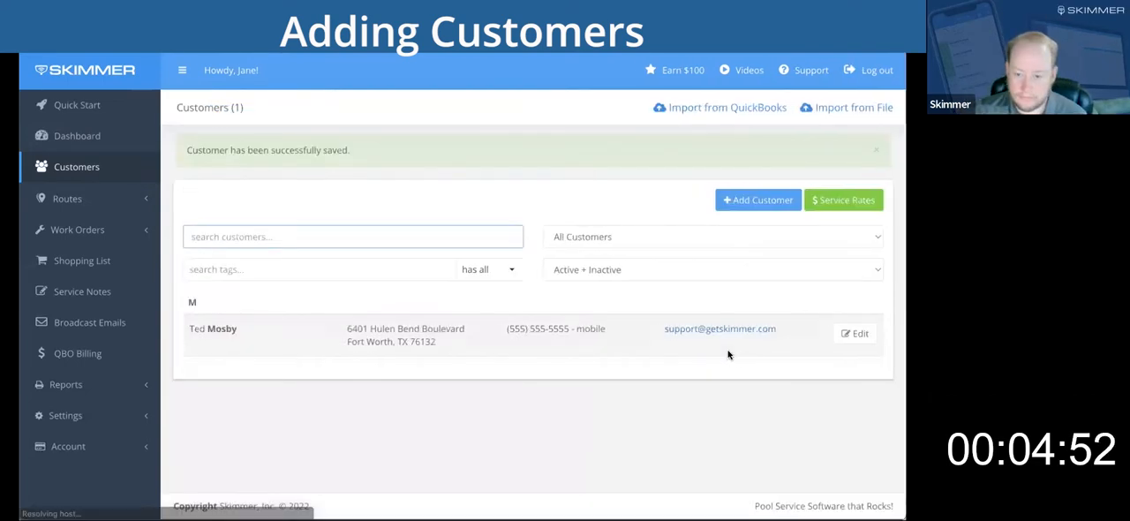
Start a second customer record and fill in the customer's first and last name.
click(744, 202)
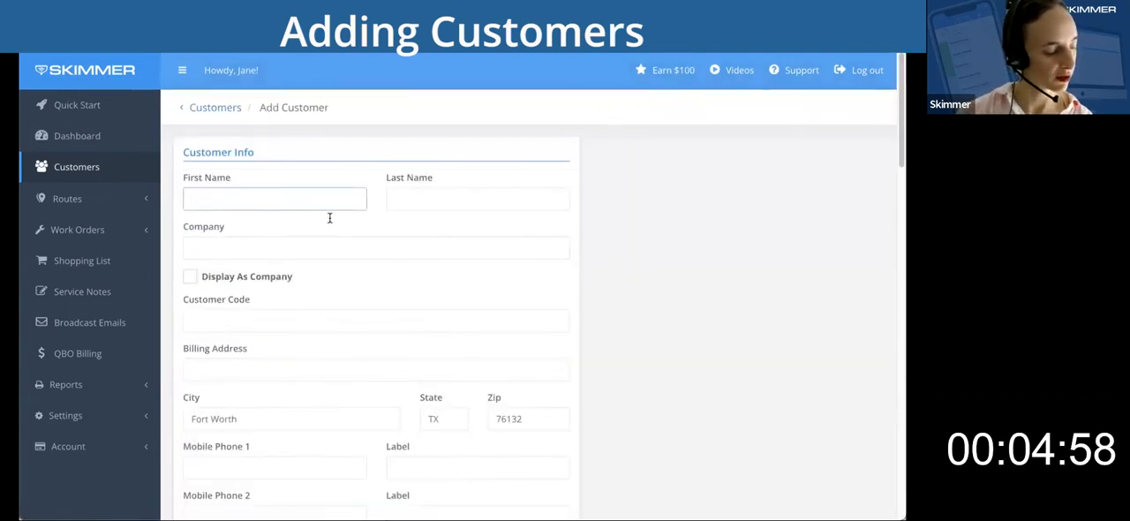
text(R)
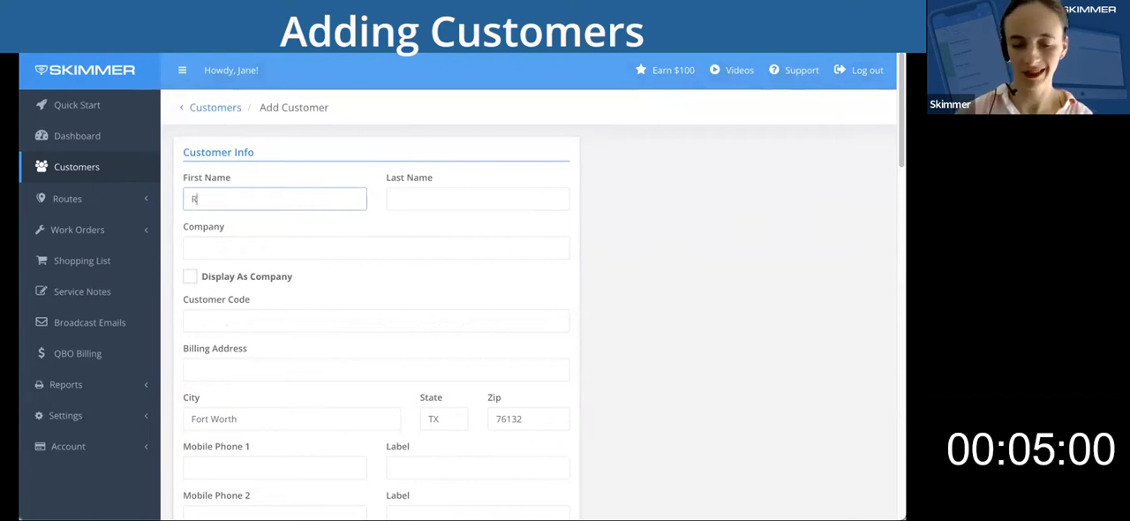
text(Burgundy)
key(Tab)
key(Tab)
key(Tab)
key(Tab)
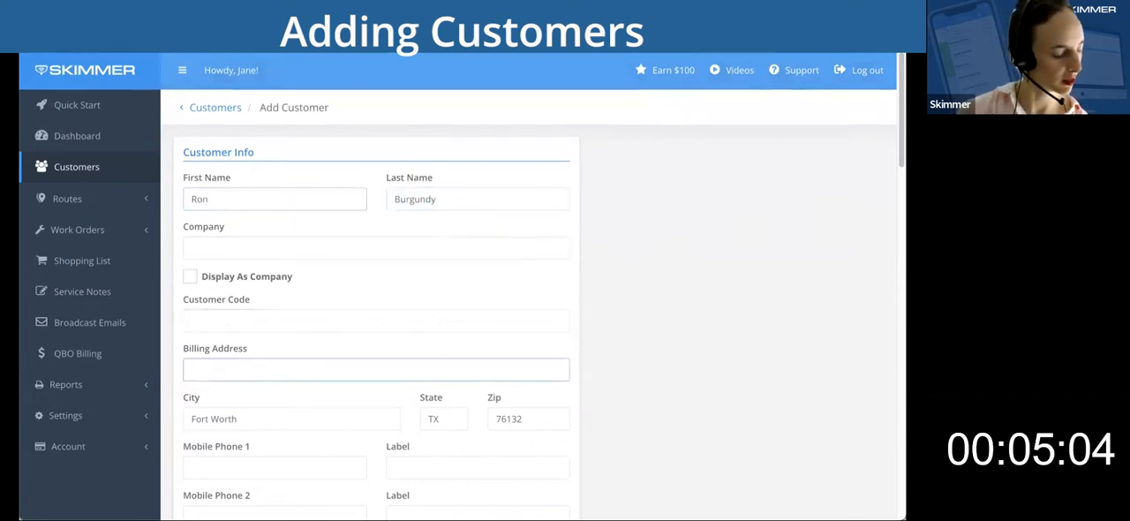
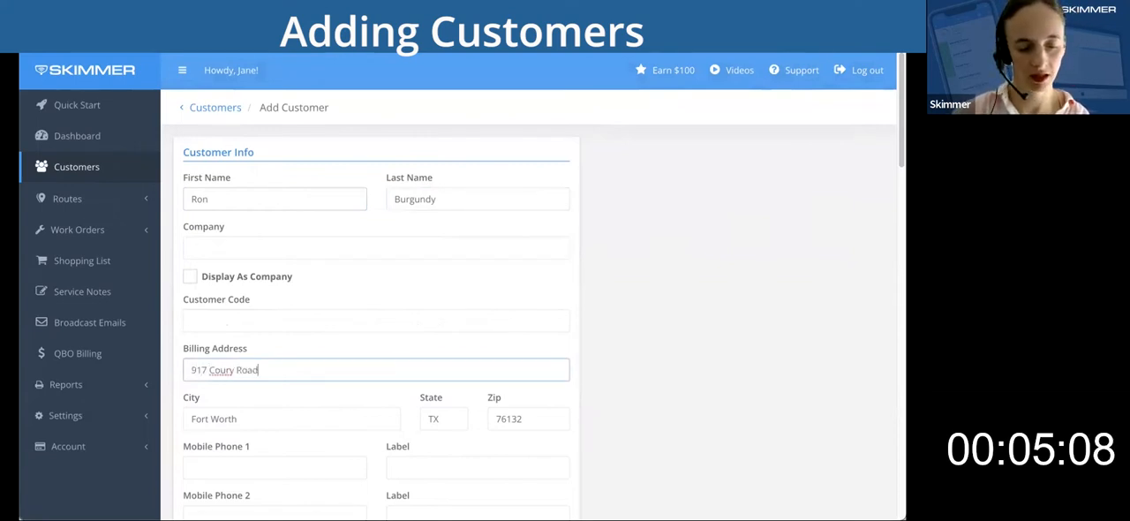
Enter the second customer's billing street address and correct the last two digits of the billing zip code.
key(Tab)
click(538, 417)
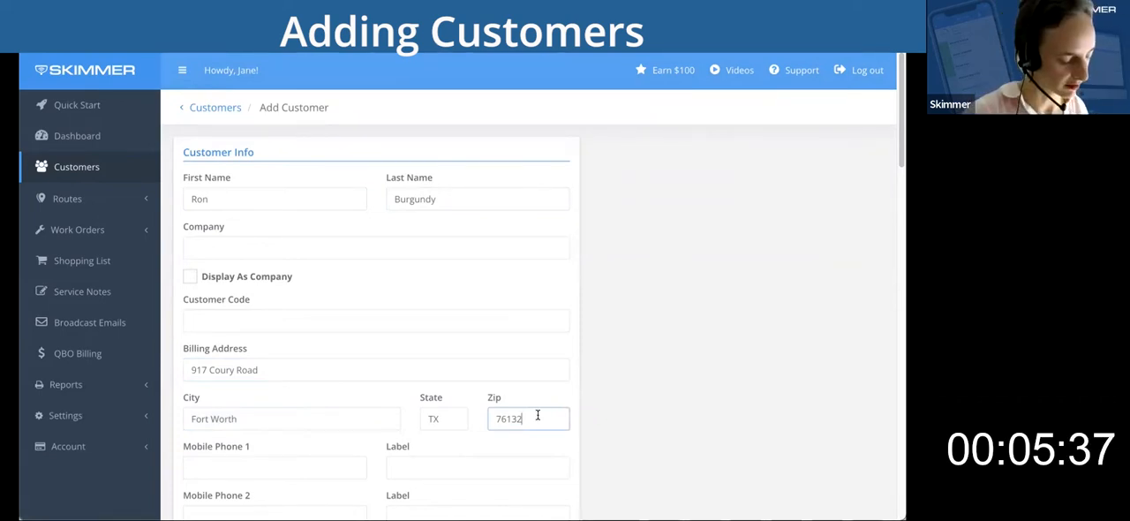
key(BackSpace)
key(BackSpace)
text(40)
Fill in the second customer's first mobile phone with a ten-digit number and the first email with the support mailbox address.
scroll(262, 366, down, 1)
click(261, 365)
text(5555555555)
scroll(515, 369, down, 2)
click(275, 354)
key(Tab)
Complete the second customer's service location and route assignment details and save the customer.
scroll(262, 424, down, 2)
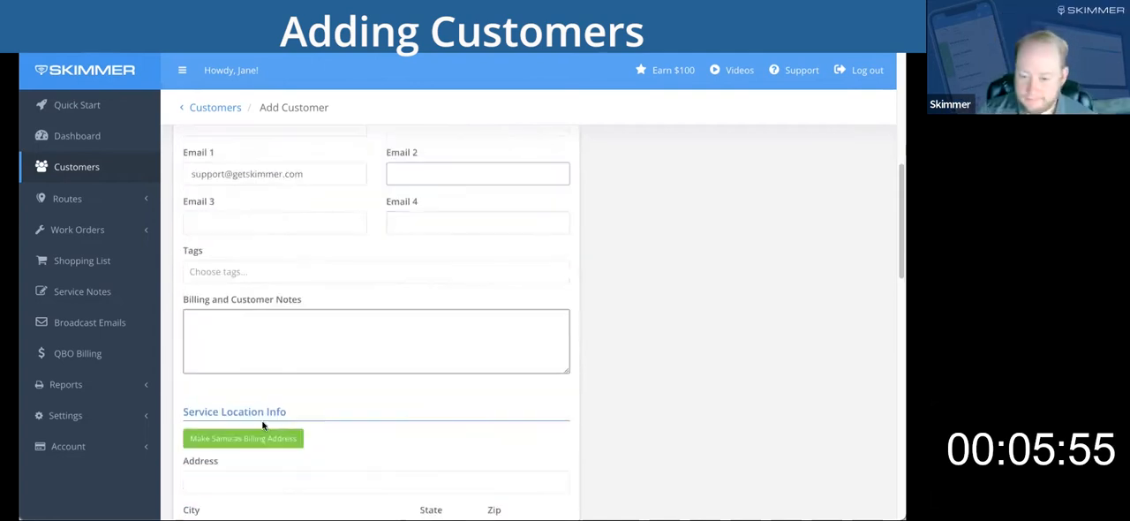
scroll(565, 237, down, 10)
click(565, 251)
scroll(588, 270, down, 1)
click(563, 265)
click(546, 460)
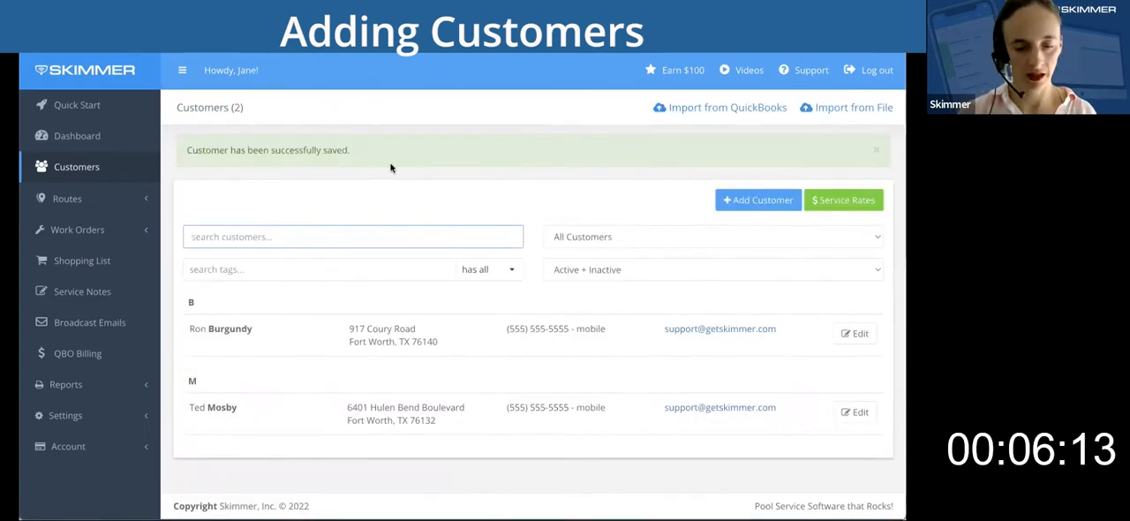
Start a third customer record and fill in the customer's first and last name.
click(758, 199)
text(Jay)
key(Tab)
text(Pritchett)
key(Tab)
key(Tab)
key(Tab)
key(Tab)
Enter the third customer's billing street address and zip code, keeping the prefilled city and state.
key(Tab)
key(Tab)
key(Tab)
text(76116)
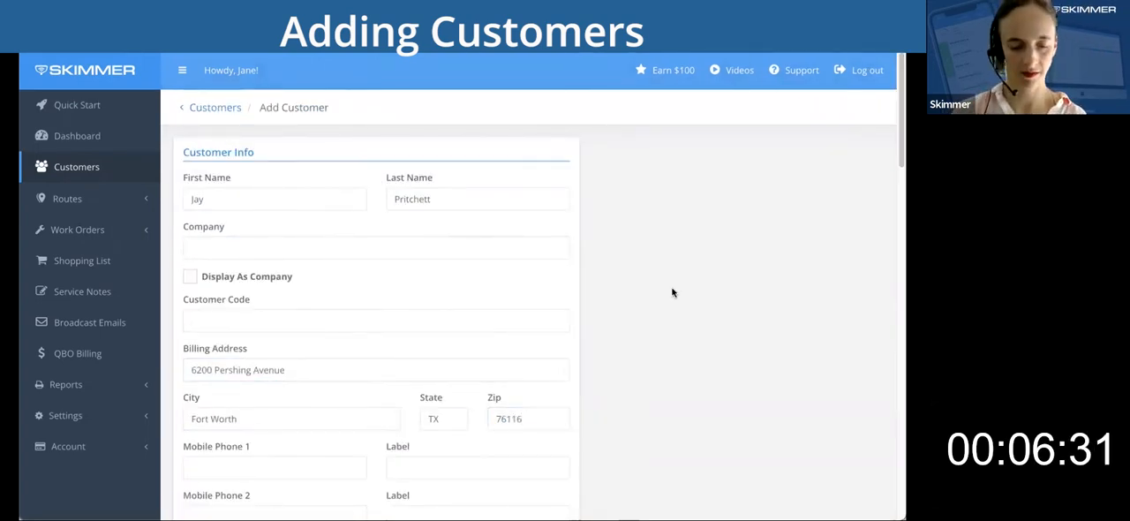
Fill in the third customer's home phone with a ten-digit number and the first email with the support mailbox address.
scroll(674, 290, down, 2)
click(275, 392)
text(5555555555)
click(275, 441)
key(Tab)
key(Tab)
key(Tab)
key(Tab)
key(Tab)
Assign the last listed technician and a day of week to the third customer's route and save the customer.
scroll(644, 376, down, 10)
click(495, 268)
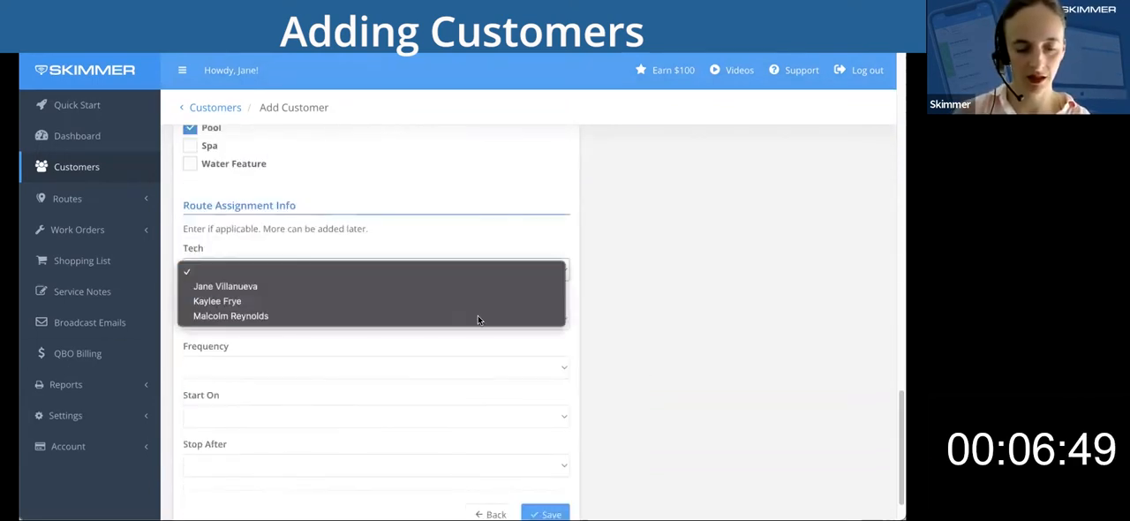
click(477, 316)
click(495, 305)
click(546, 461)
Start a fourth customer record and fill in the customer's first and last name.
click(758, 157)
text(Claire)
key(Tab)
text(Dunphy)
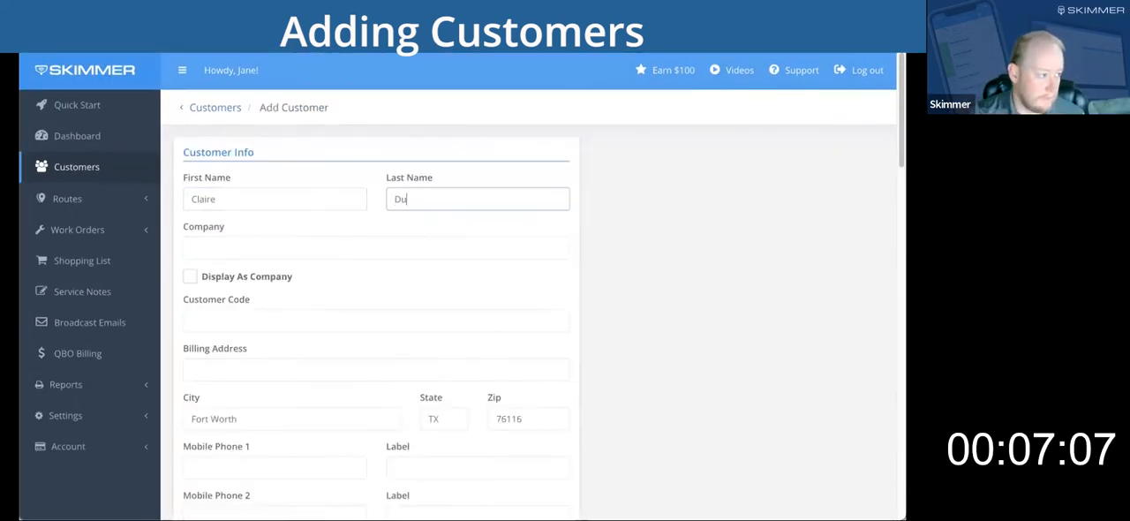
Enter the fourth customer's billing street address, the state TX and the zip code.
key(Tab)
key(Tab)
key(Tab)
key(Tab)
key(Tab)
key(Tab)
text(TX)
key(Tab)
text(76119)
Fill in the fourth customer's first mobile phone with a ten-digit number and the first email with the support mailbox address.
key(Tab)
scroll(515, 186, down, 2)
key(Tab)
Make the fourth customer's service location address the same as the billing address.
scroll(209, 409, down, 3)
click(210, 409)
scroll(611, 356, down, 3)
scroll(611, 356, down, 7)
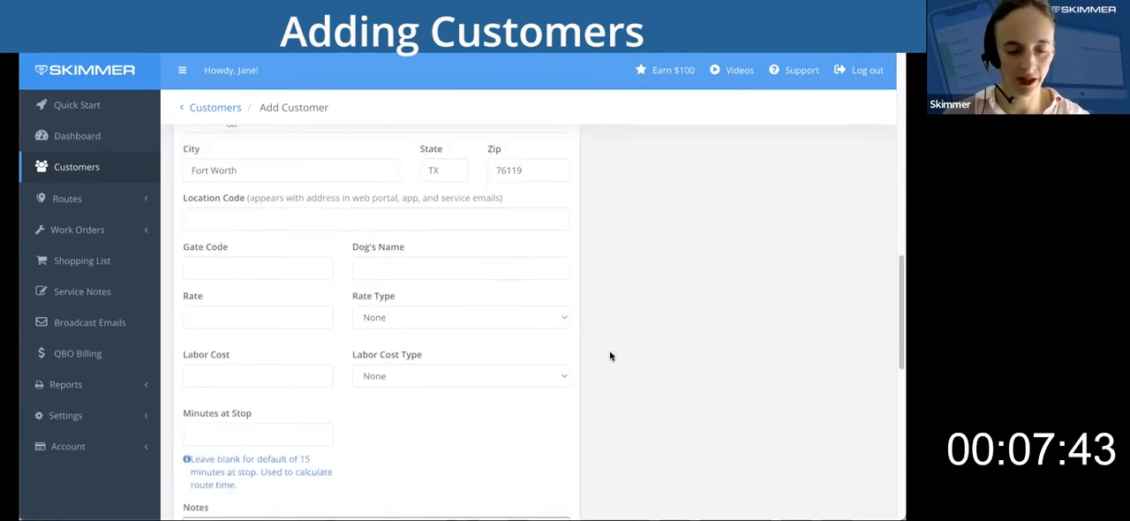
Choose the technician and schedule for the fourth customer's route assignment and save the customer.
click(549, 232)
click(530, 247)
click(495, 281)
click(481, 356)
scroll(623, 338, down, 1)
click(546, 460)
Start a fifth customer record and fill in the customer's first and last name, retyping the first name.
scroll(503, 368, down, 1)
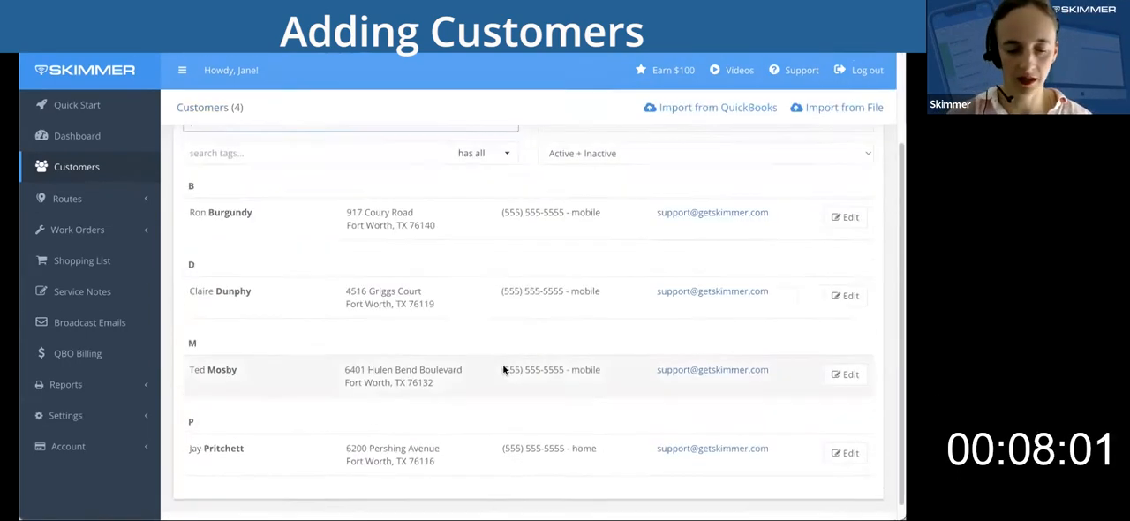
click(758, 157)
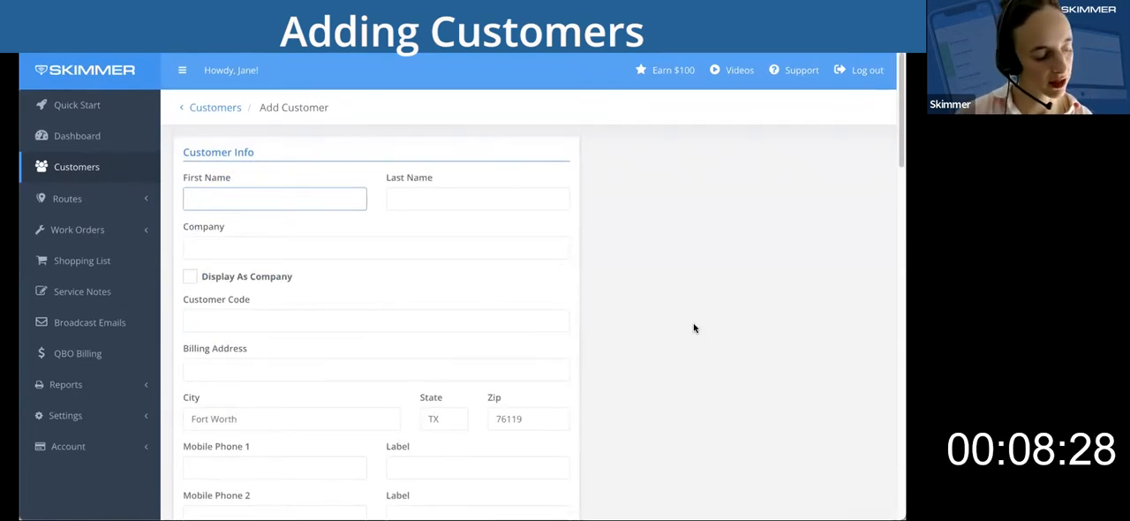
text(Rafael)
key(Tab)
key(shift+Tab)
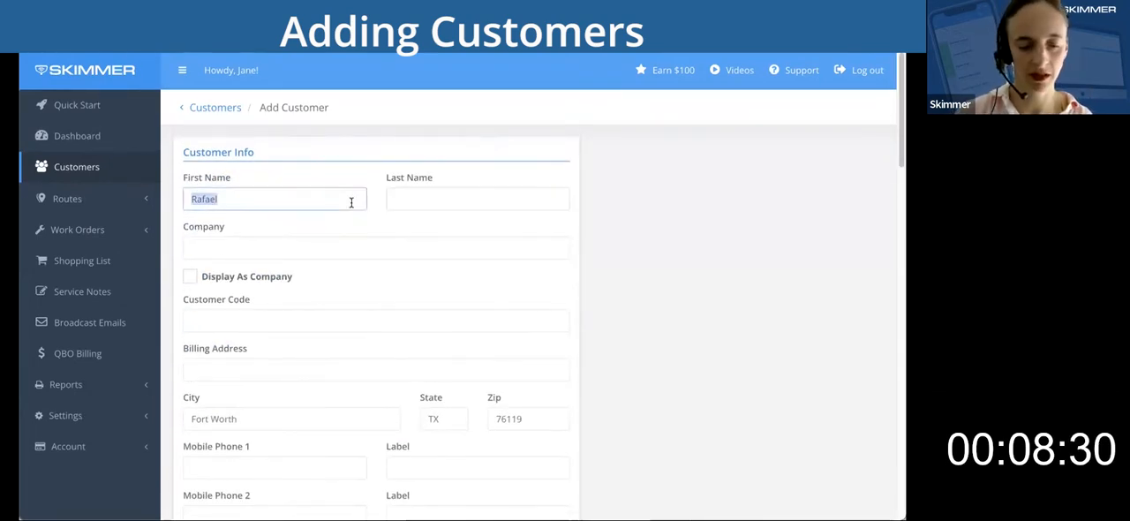
key(BackSpace)
text(Rafael)
key(Tab)
text(Solano)
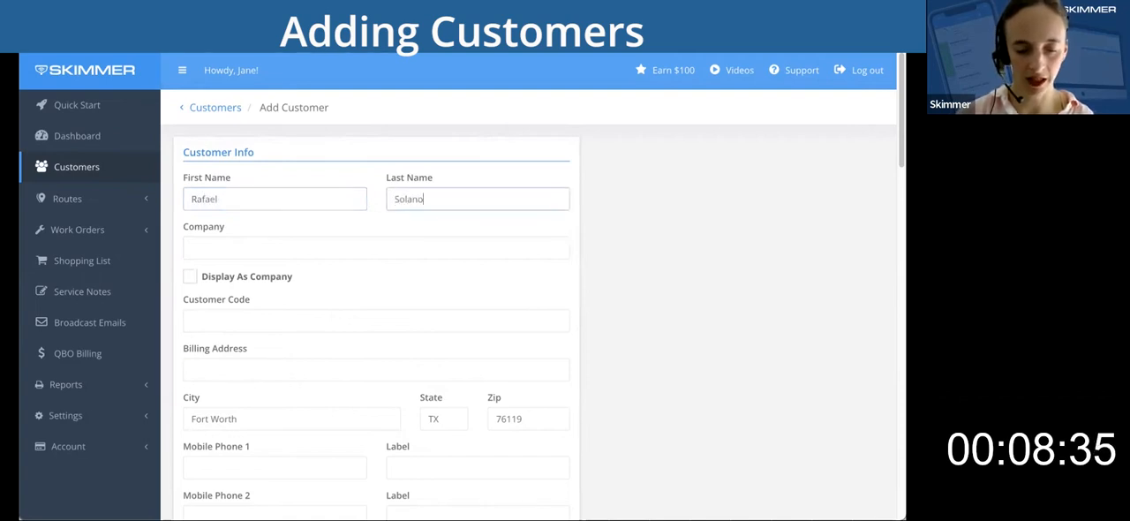
Enter the fifth customer's billing street address and try to enter the billing zip code.
key(Tab)
scroll(716, 331, down, 1)
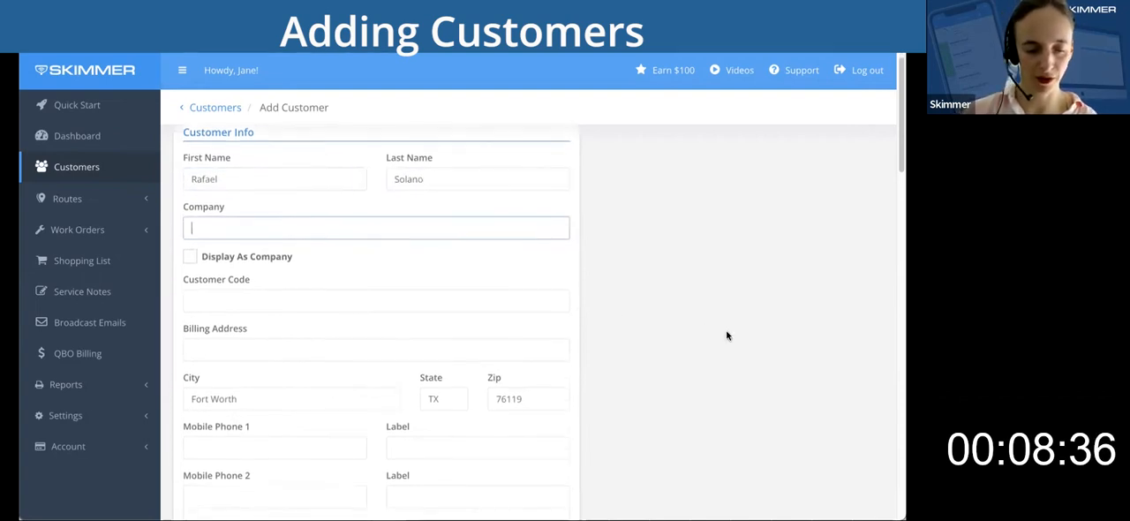
click(306, 333)
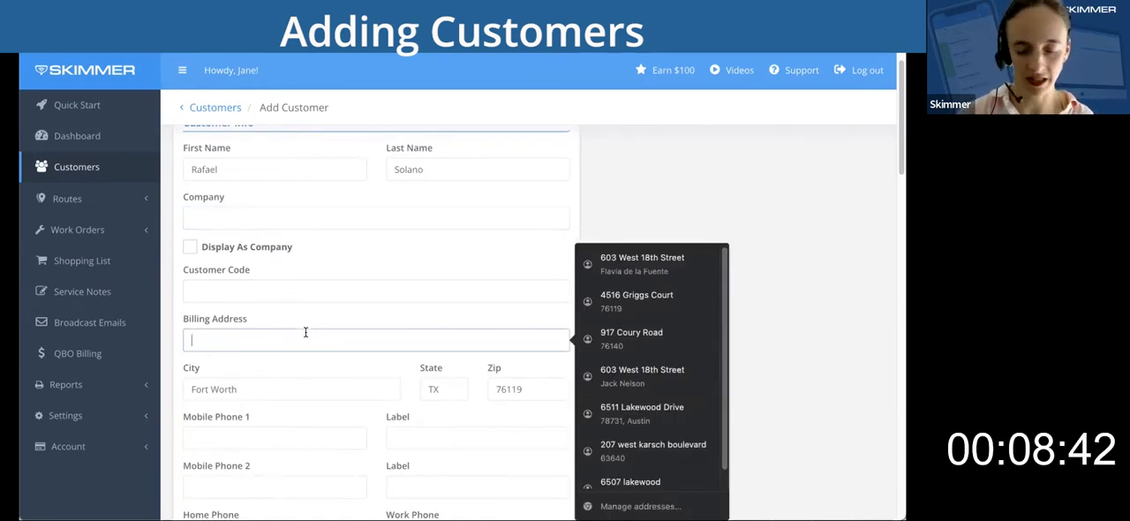
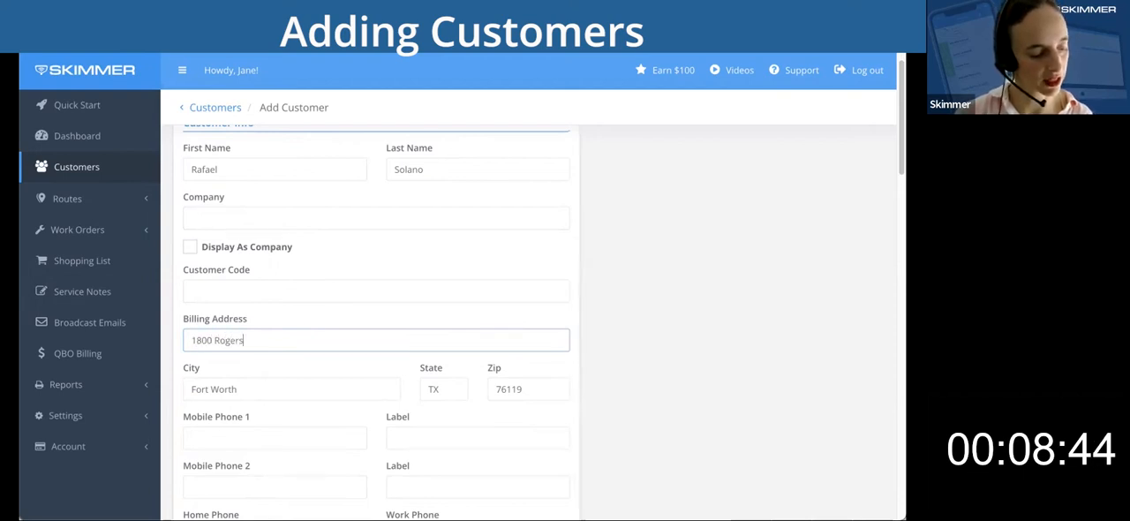
key(Tab)
key(Tab)
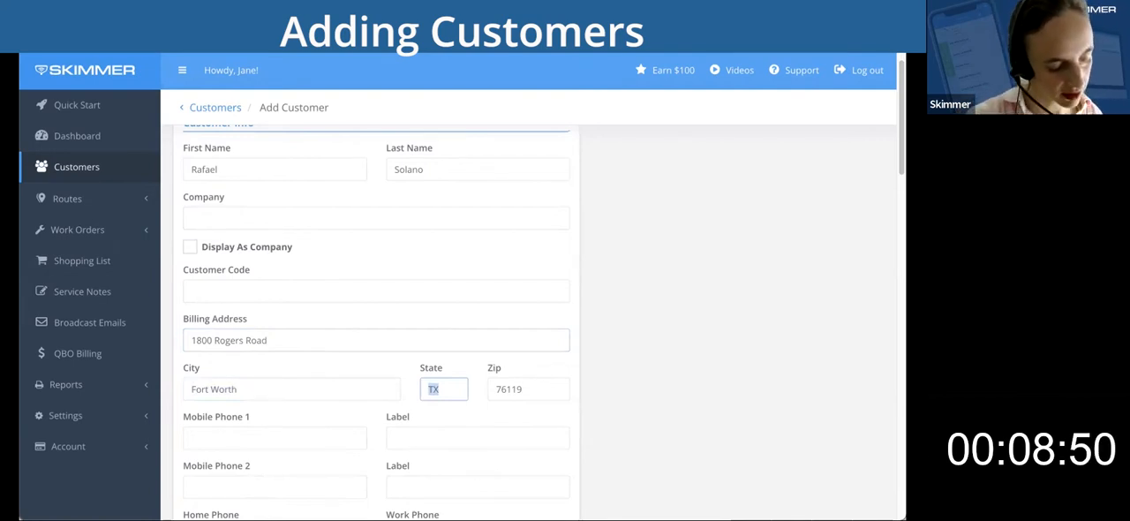
text(76107)
Fill in the fifth customer's first mobile phone with a ten-digit number.
scroll(429, 364, down, 1)
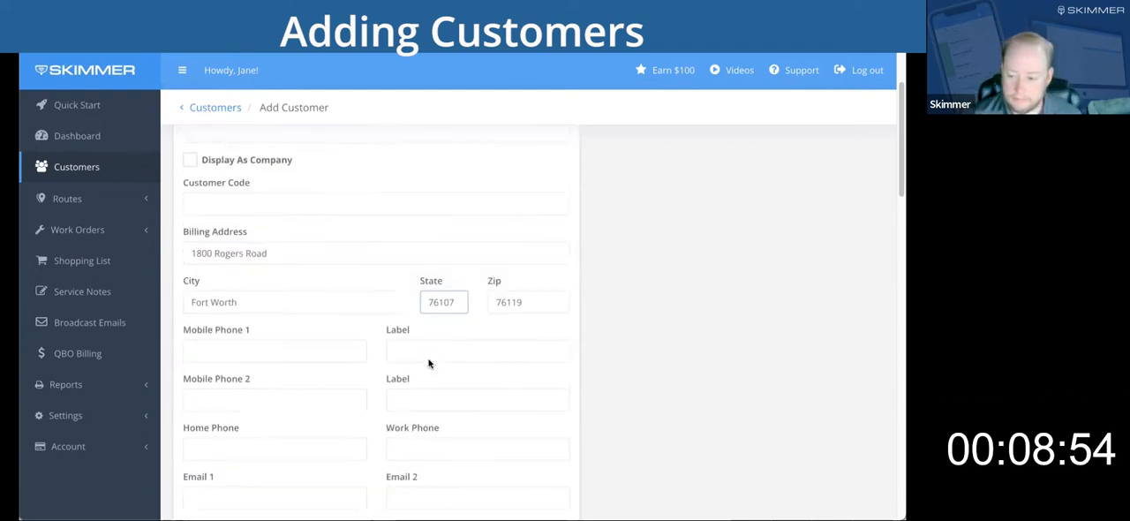
click(301, 343)
text(55)
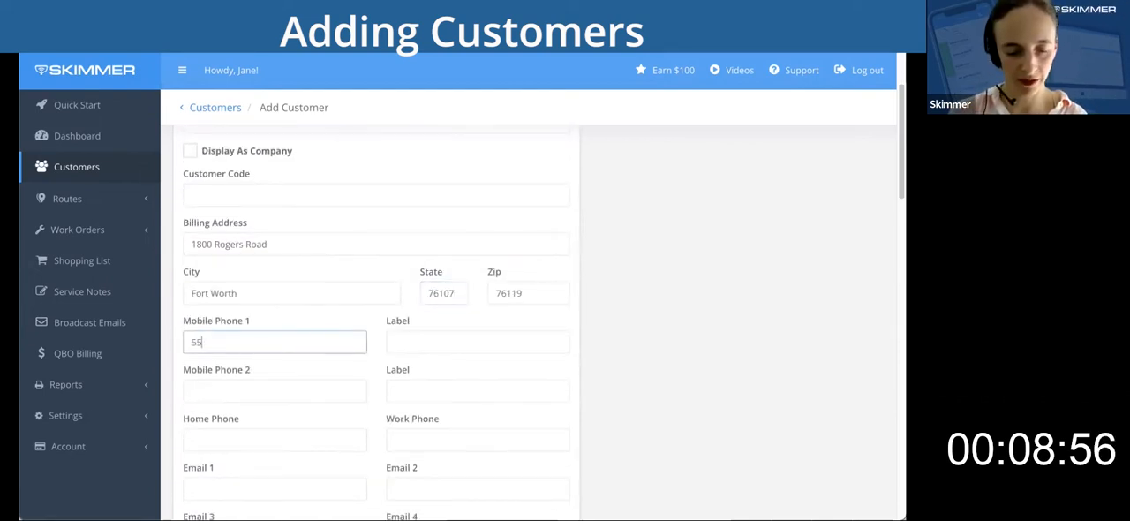
text(55555555)
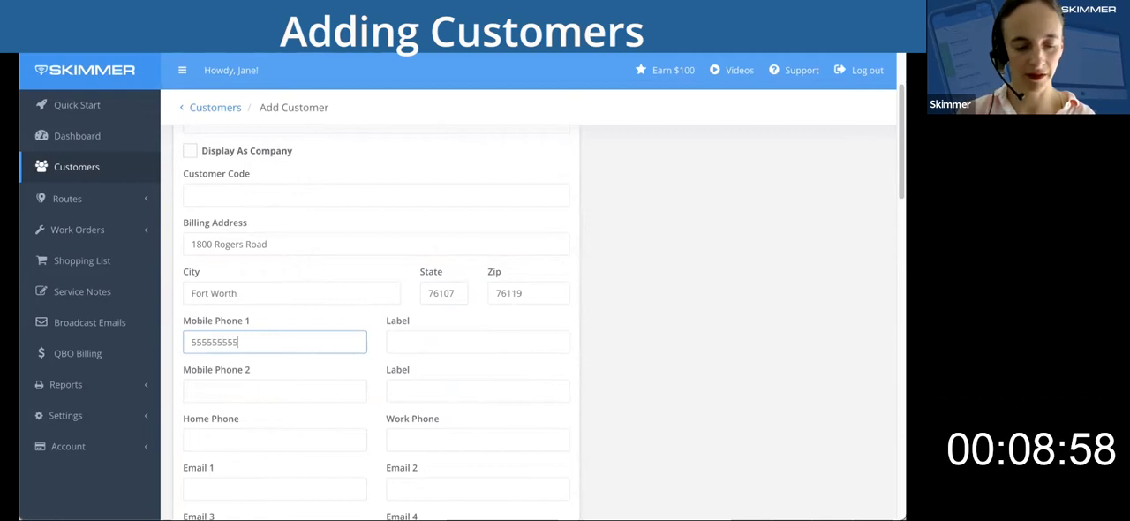
Fill in the fifth customer's first email with the support mailbox address.
key(Tab)
key(Tab)
key(Tab)
key(Tab)
key(Tab)
key(Tab)
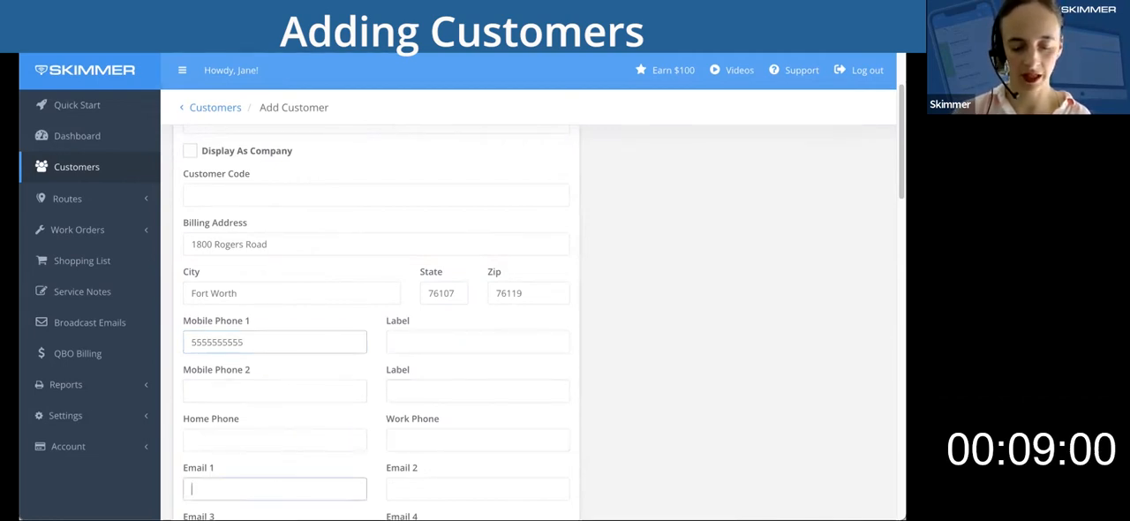
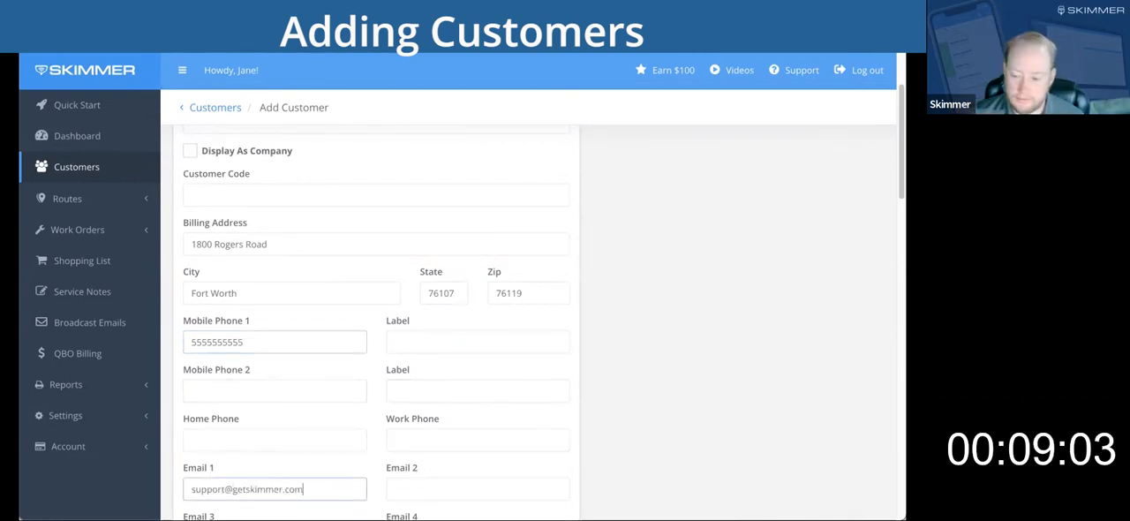
Set the billing state to TX and replace the billing zip code with the fifth customer's zip code.
double_click(460, 292)
text(TX)
double_click(532, 293)
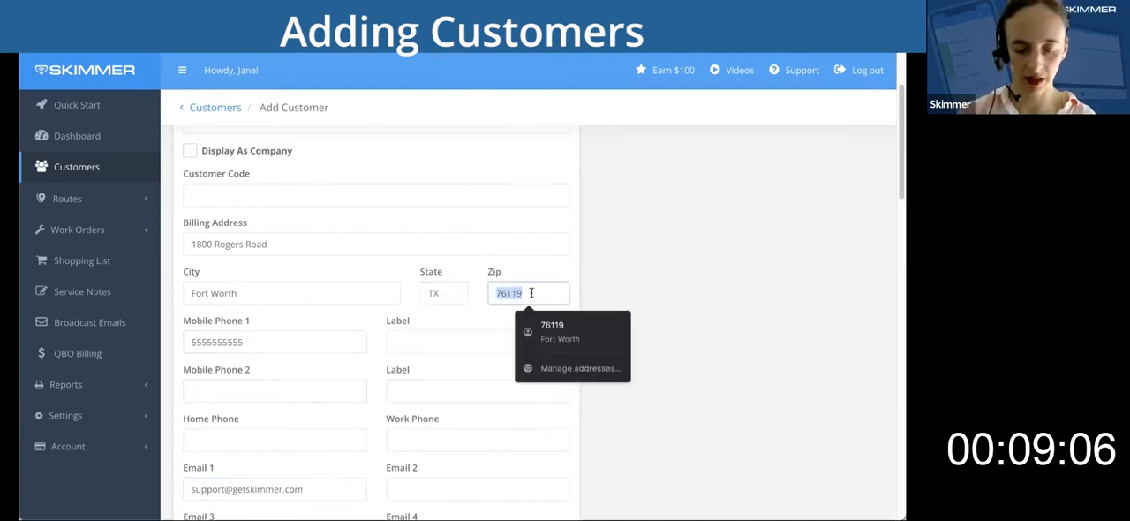
text(76)
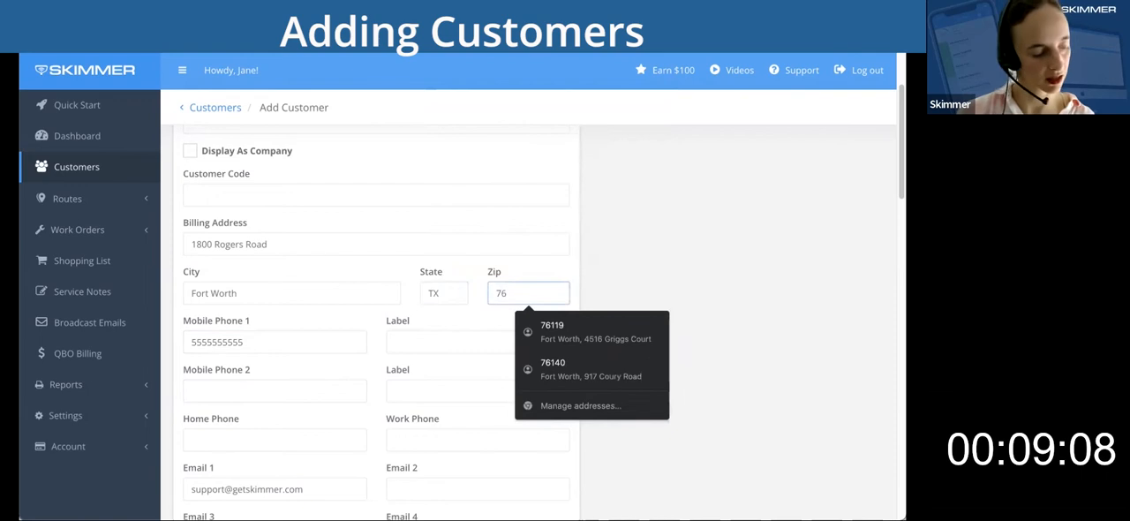
text(107)
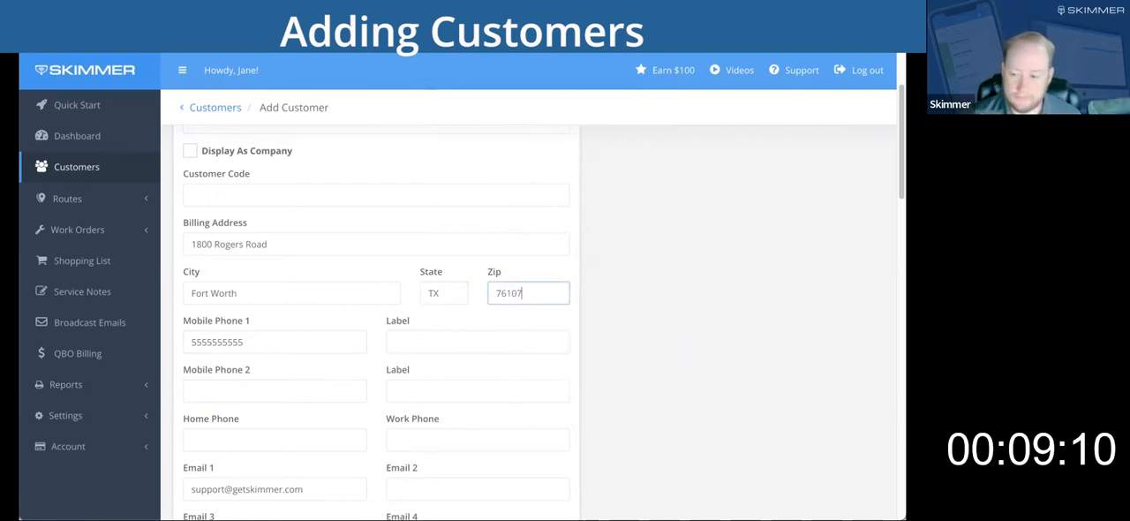
Make the fifth customer's service location address the same as the billing address.
scroll(694, 358, down, 5)
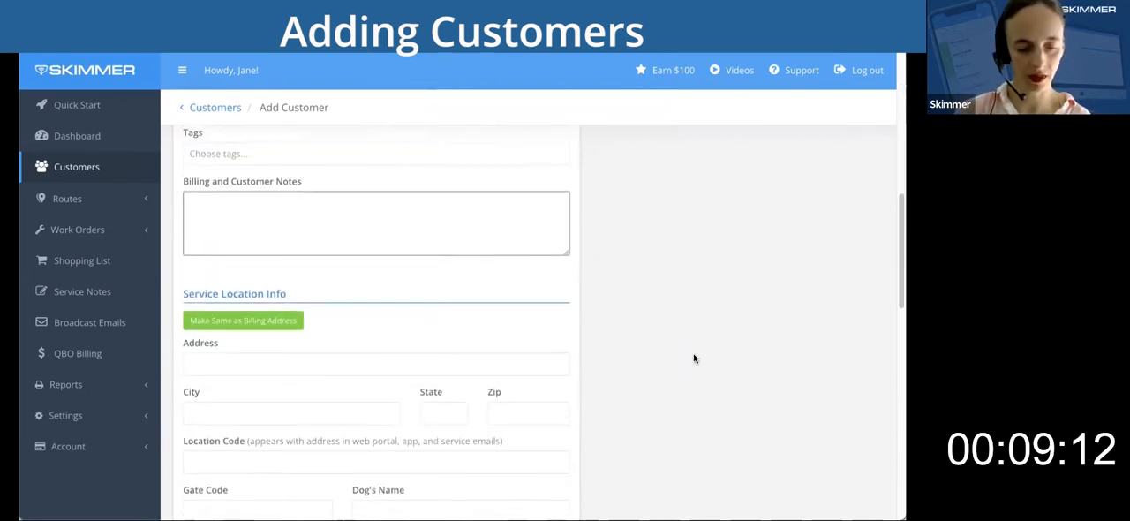
click(261, 313)
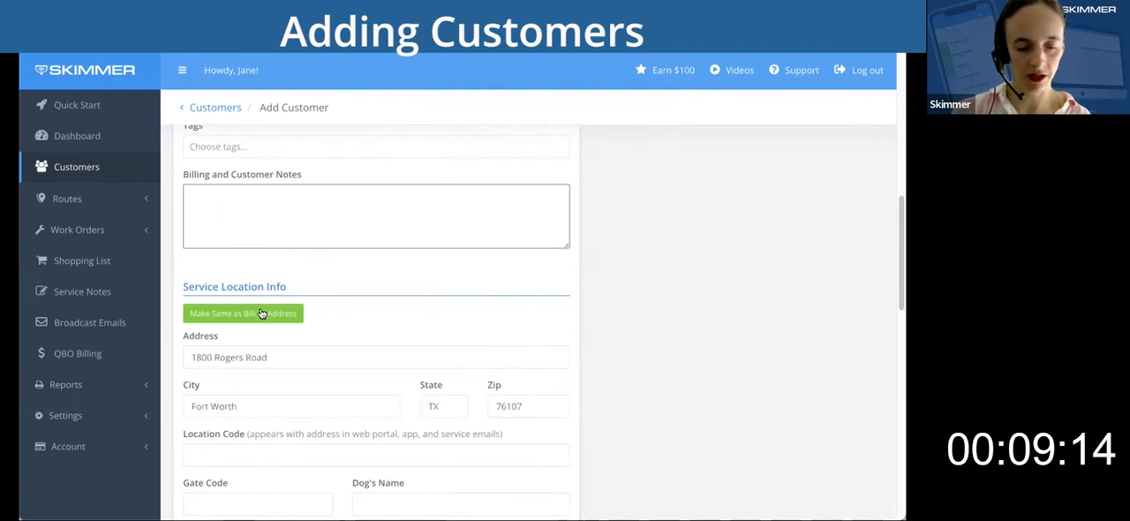
Fill in the fifth customer's gate code and set the dog's name to Sparky in the service location details.
scroll(657, 332, down, 1)
scroll(657, 332, down, 2)
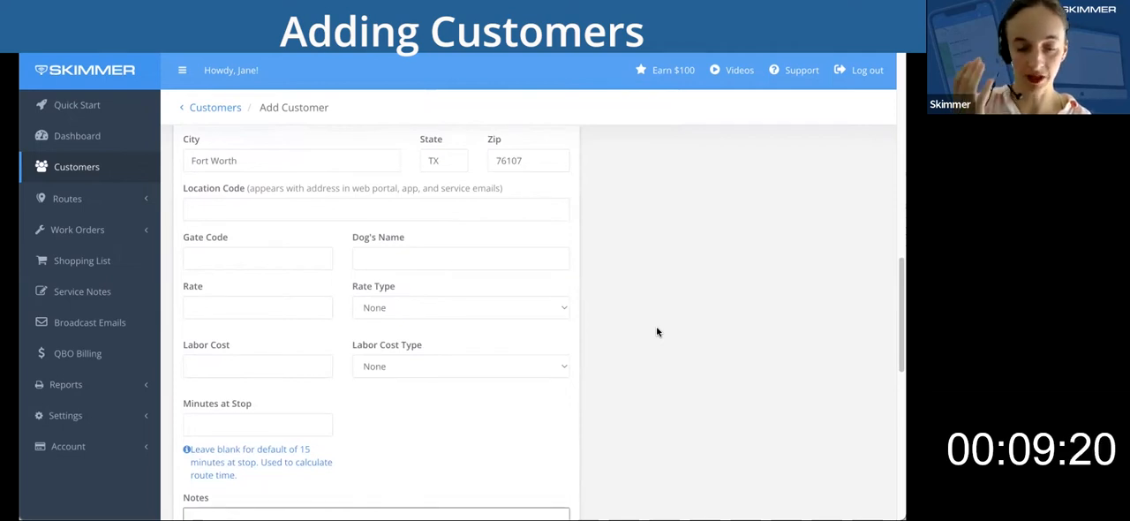
scroll(657, 332, up, 1)
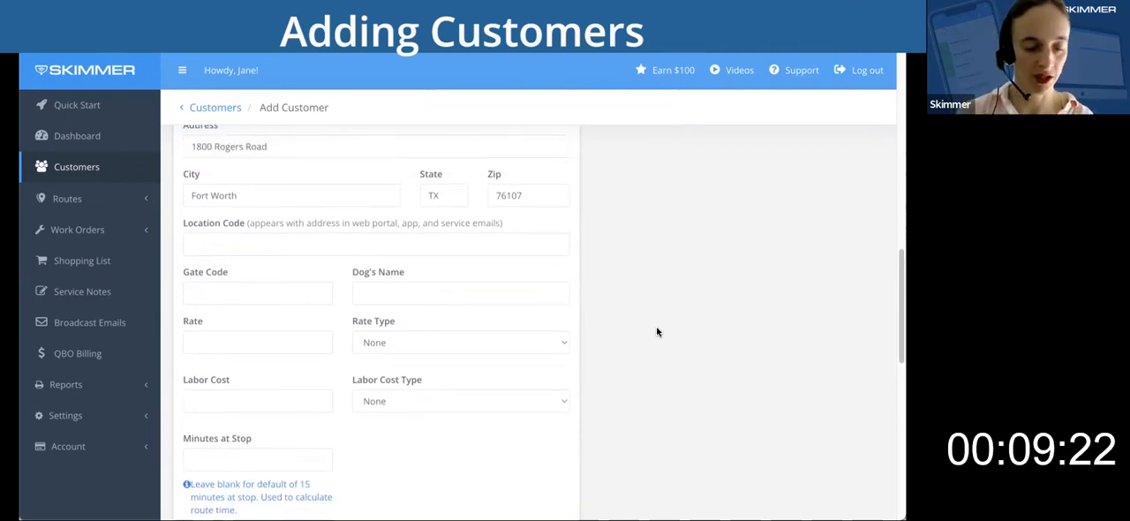
scroll(657, 332, up, 4)
scroll(656, 331, down, 6)
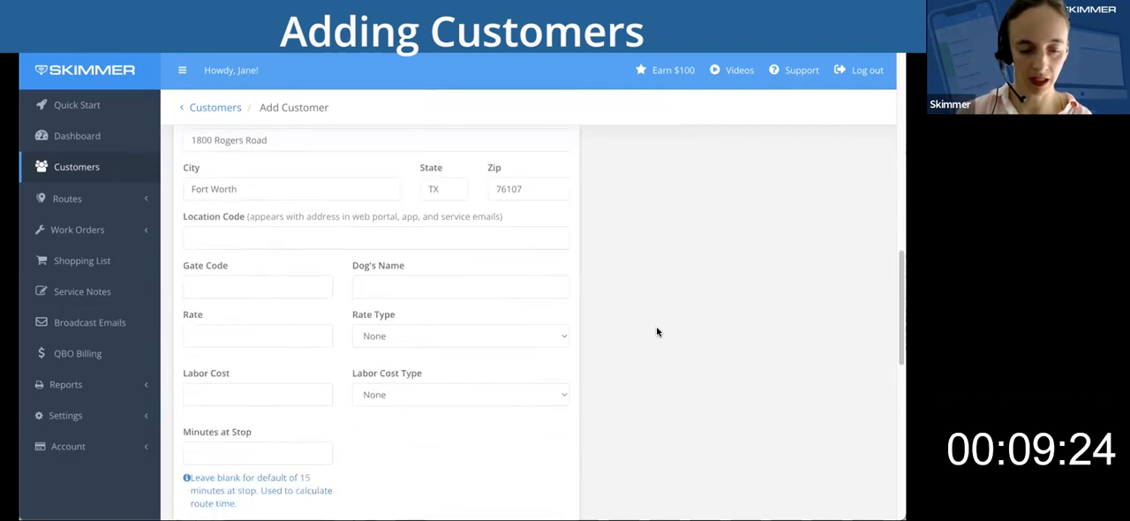
click(269, 212)
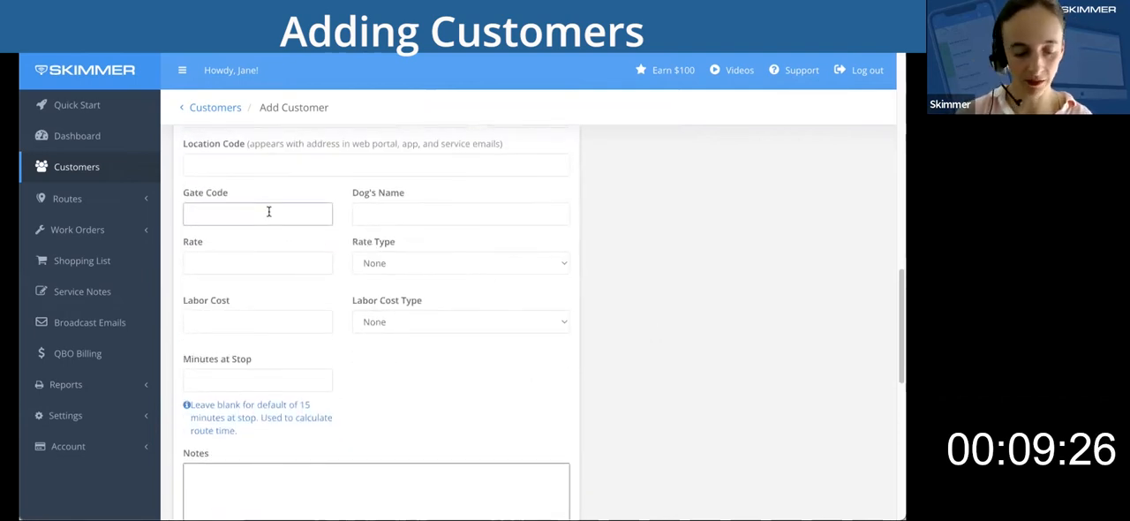
text(123)
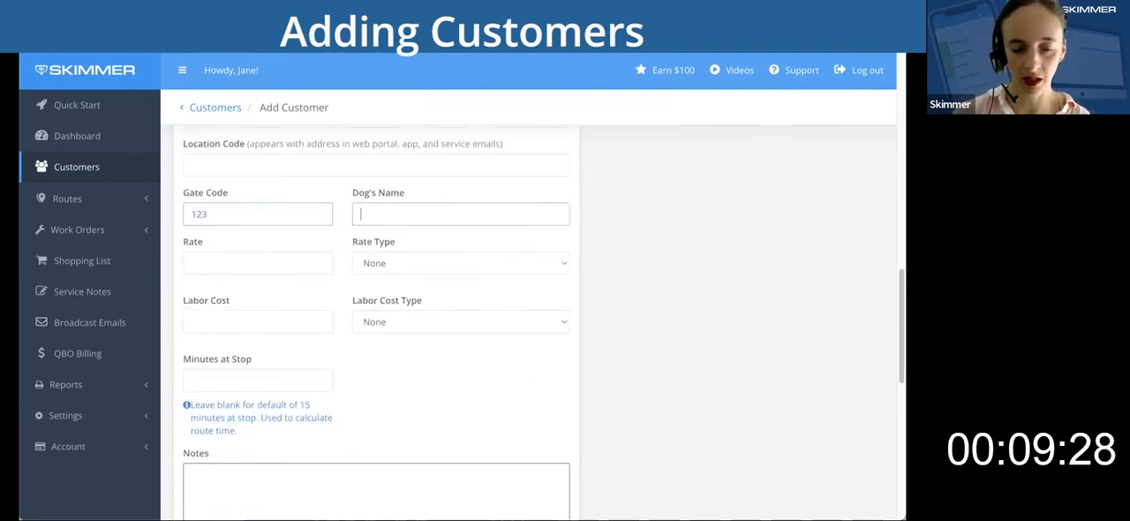
key(Tab)
text(Spark)
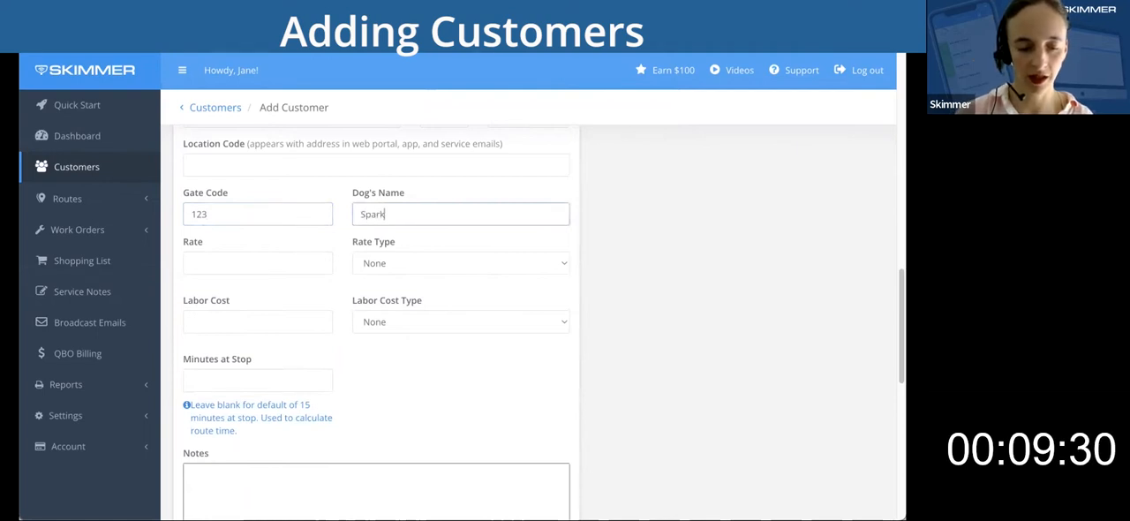
text(y)
key(Tab)
Set the fifth customer's service rate to 150 with the rate type Per Month With Chemicals.
scroll(750, 322, down, 1)
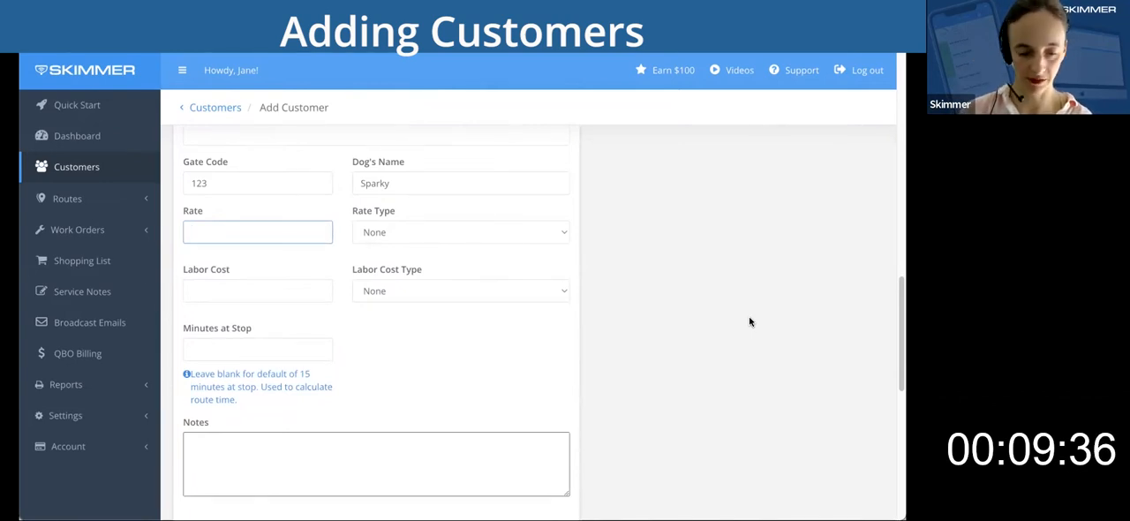
text(150)
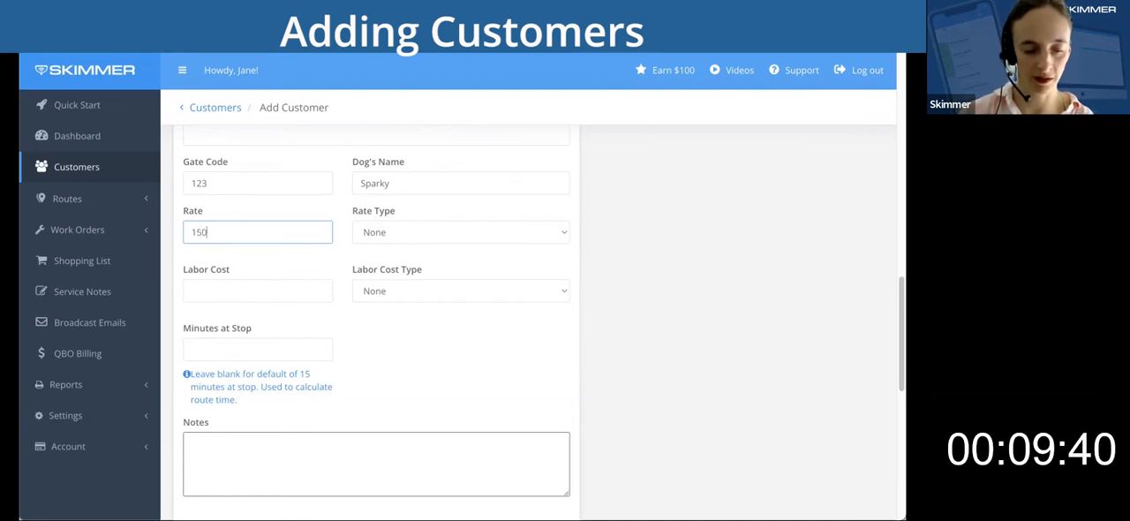
click(547, 231)
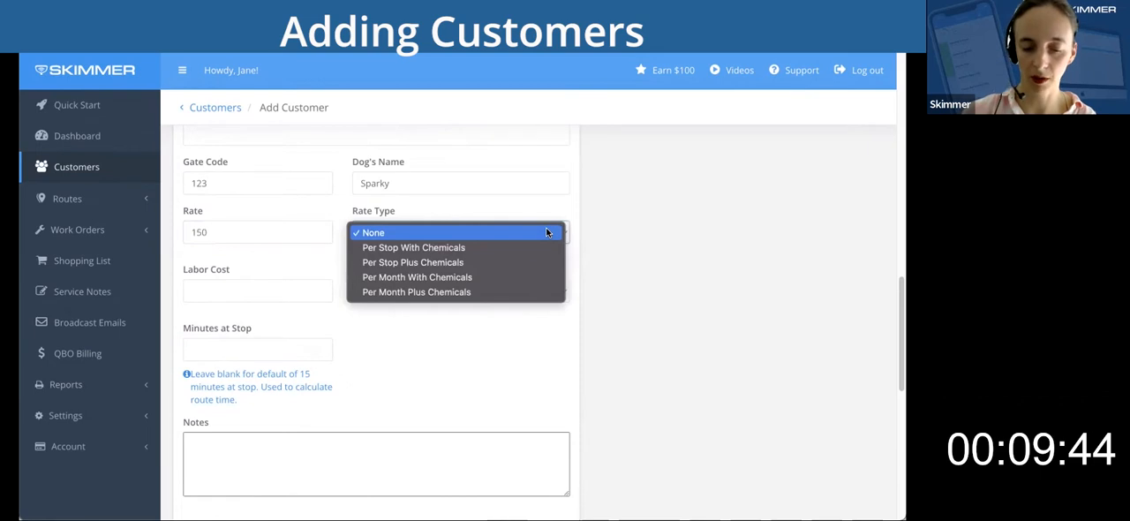
click(495, 276)
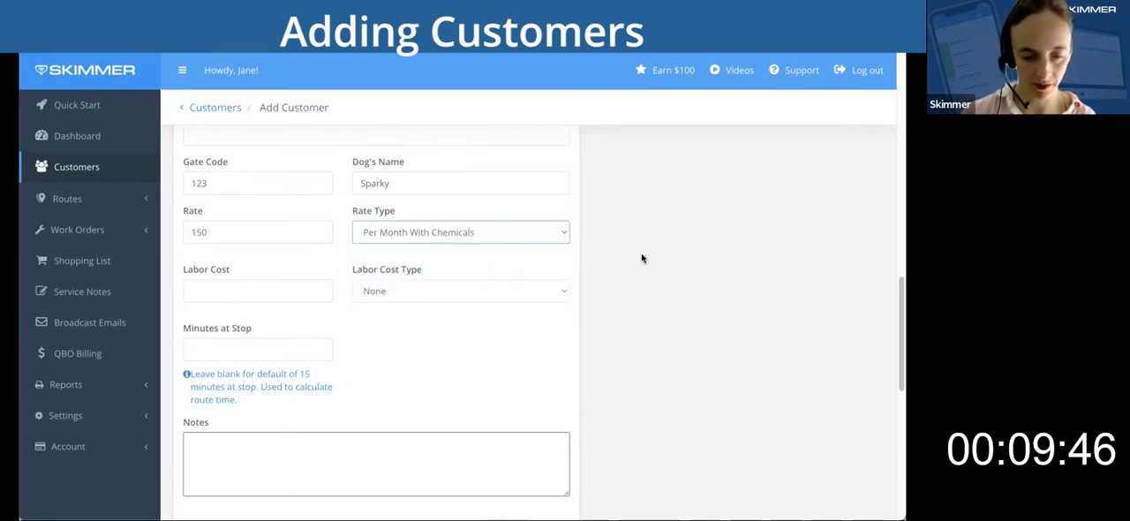
Set the fifth customer's labor cost to 25 with the labor cost type Per Stop.
scroll(642, 258, down, 1)
click(283, 232)
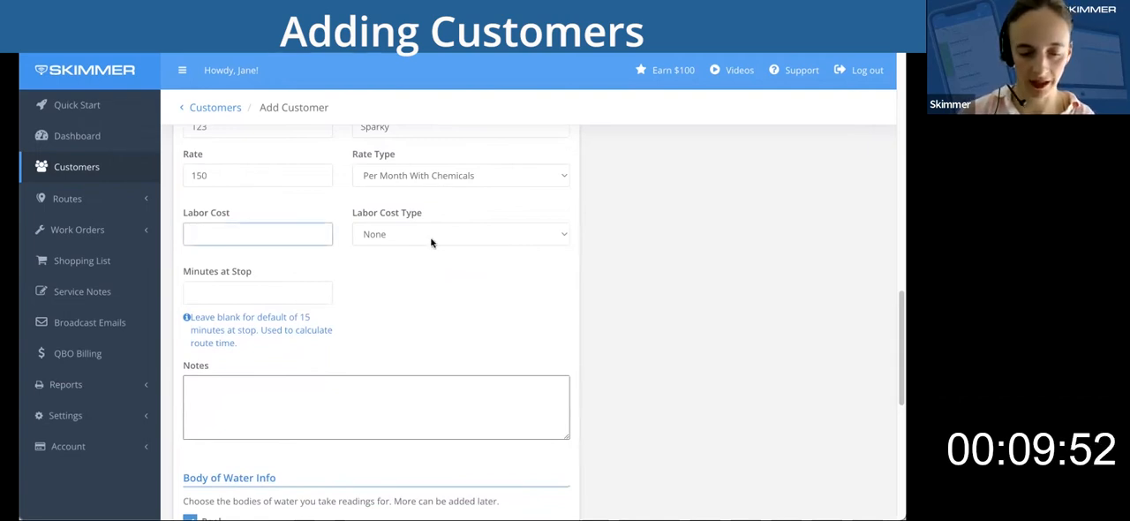
click(431, 237)
click(275, 237)
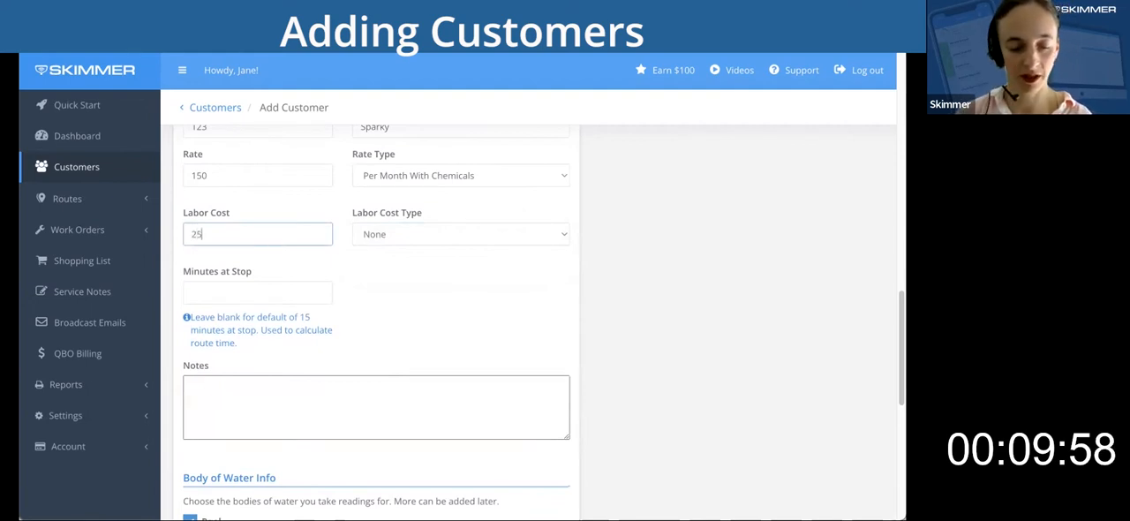
click(474, 236)
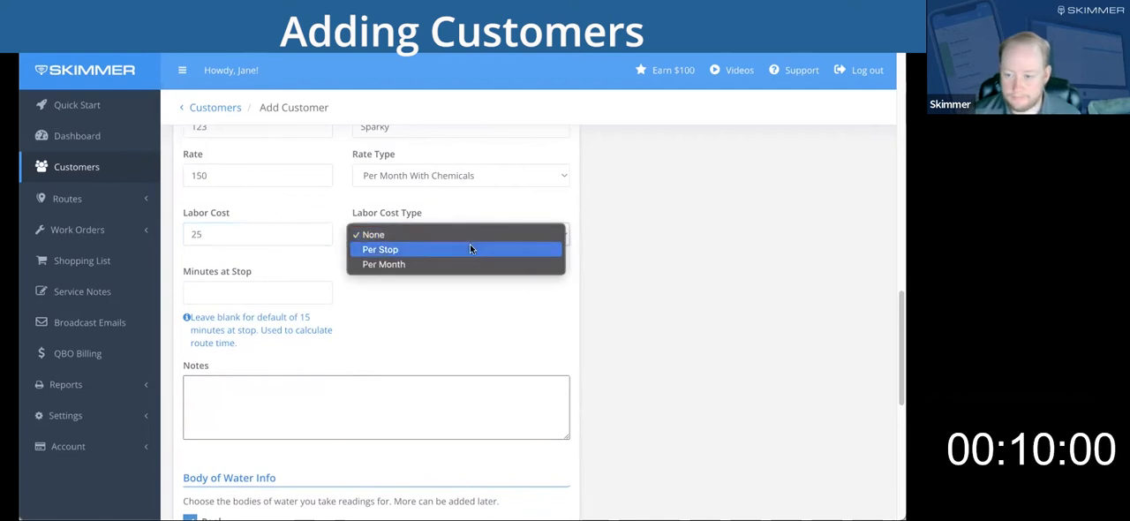
click(472, 248)
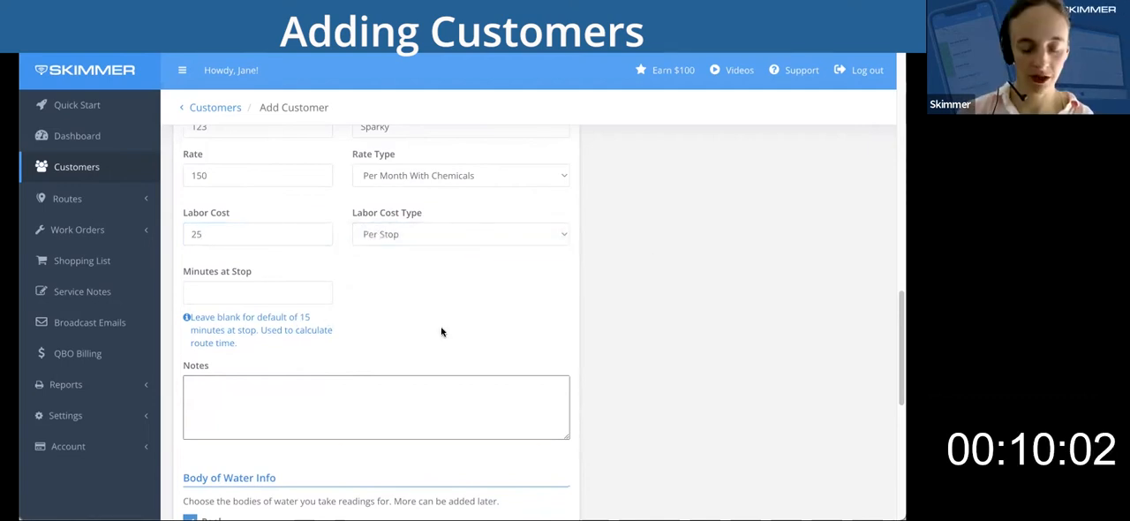
Set the fifth customer's minutes at stop to 30.
click(262, 292)
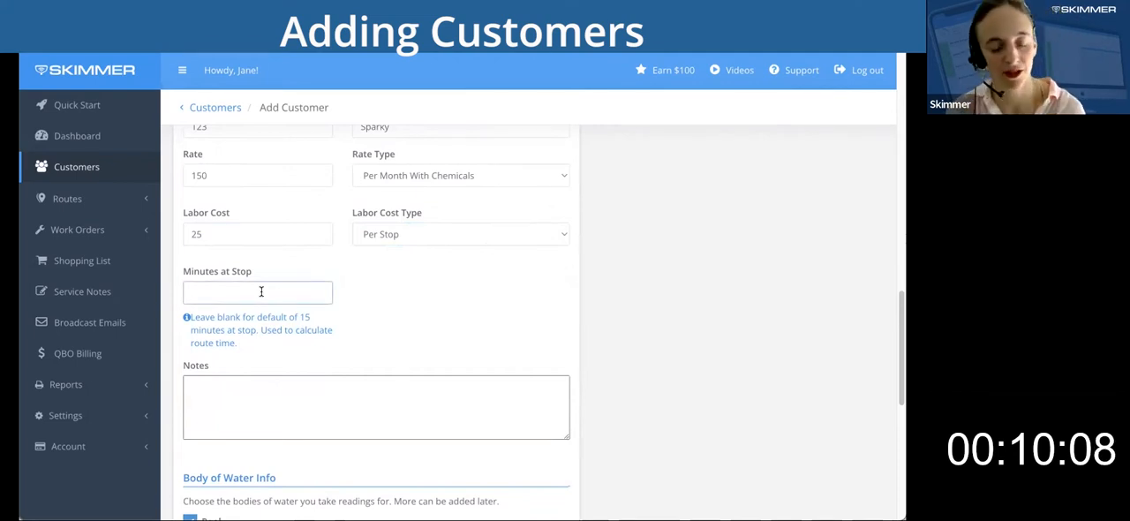
text(30)
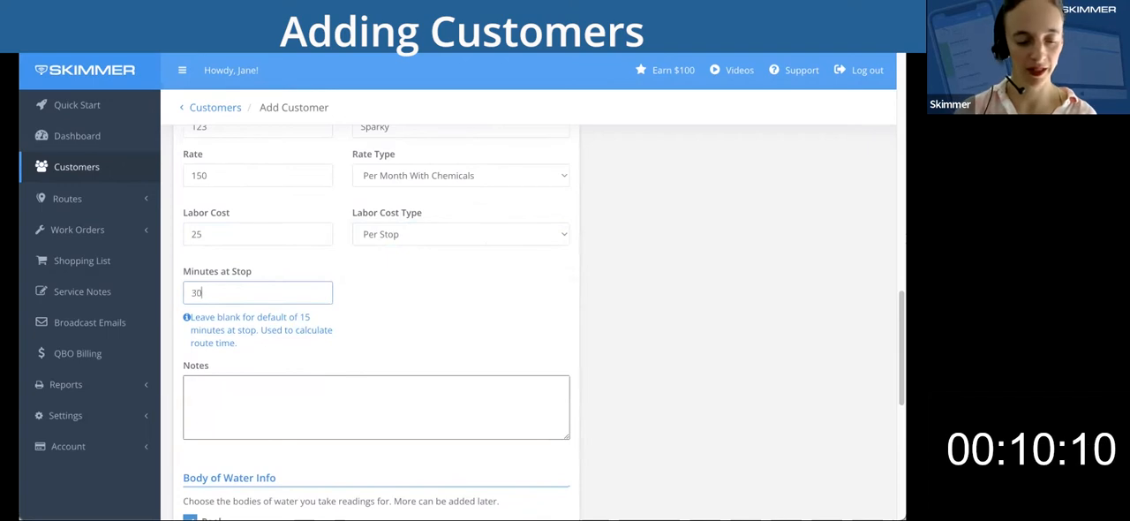
click(396, 310)
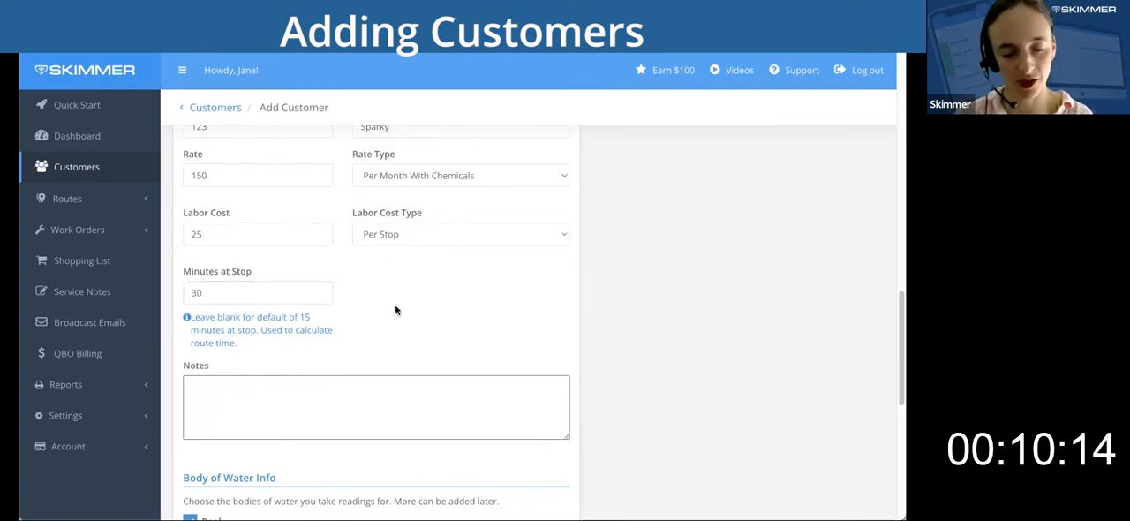
Toggle the Pool and Spa options among the fifth customer's bodies of water.
scroll(395, 310, up, 1)
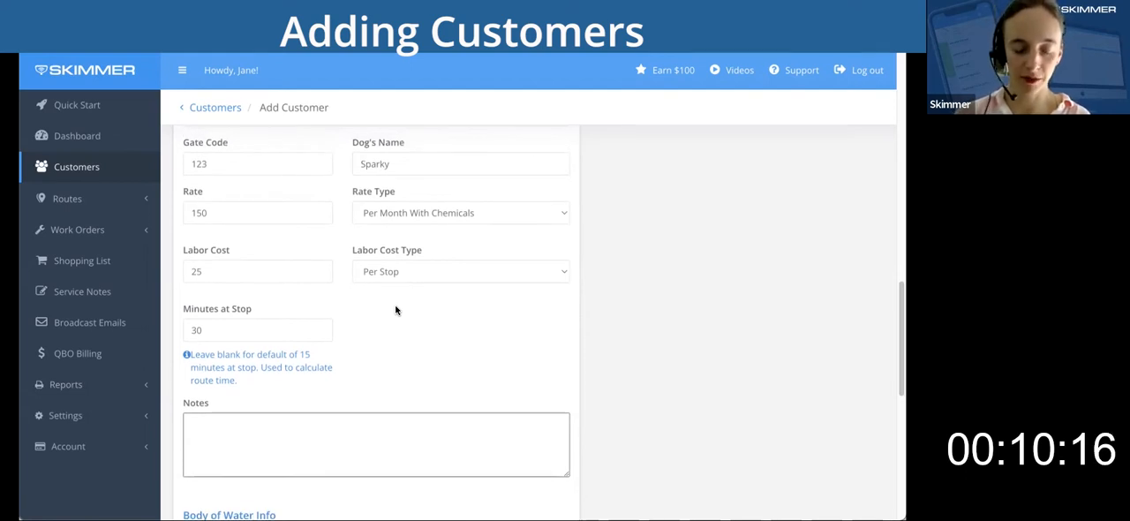
scroll(396, 310, up, 1)
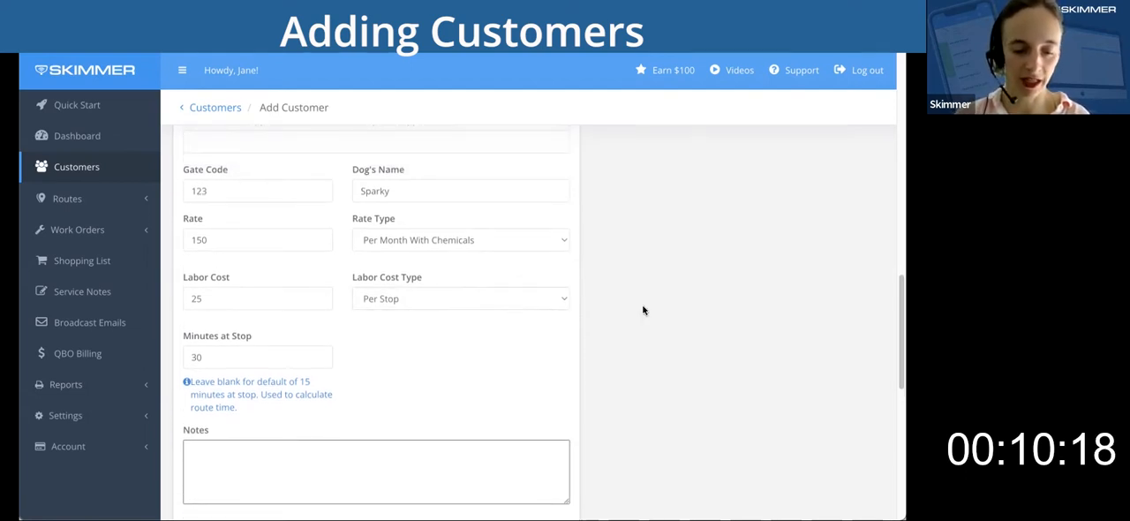
scroll(644, 310, up, 1)
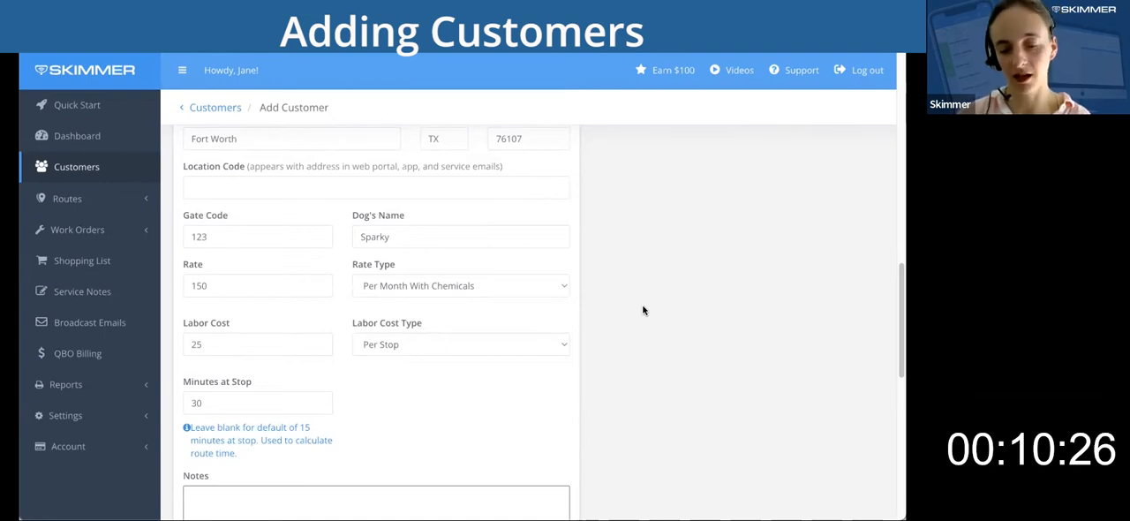
scroll(643, 310, up, 1)
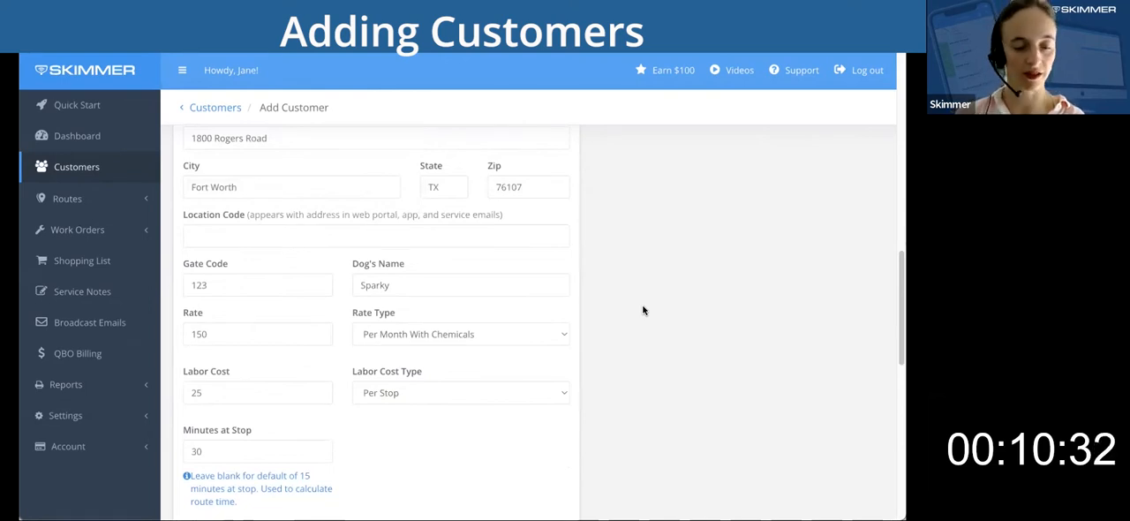
scroll(643, 310, up, 5)
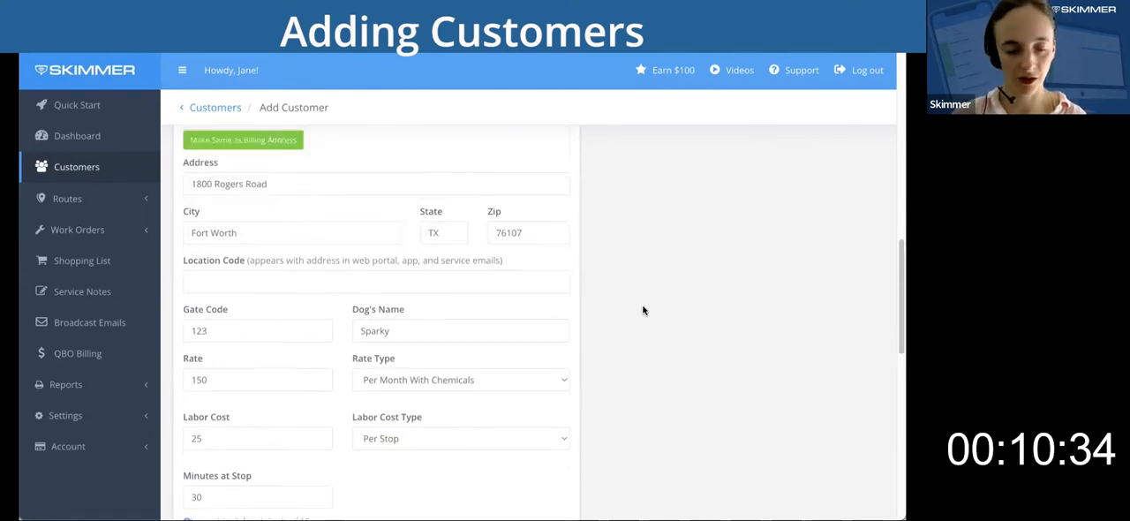
scroll(643, 310, down, 5)
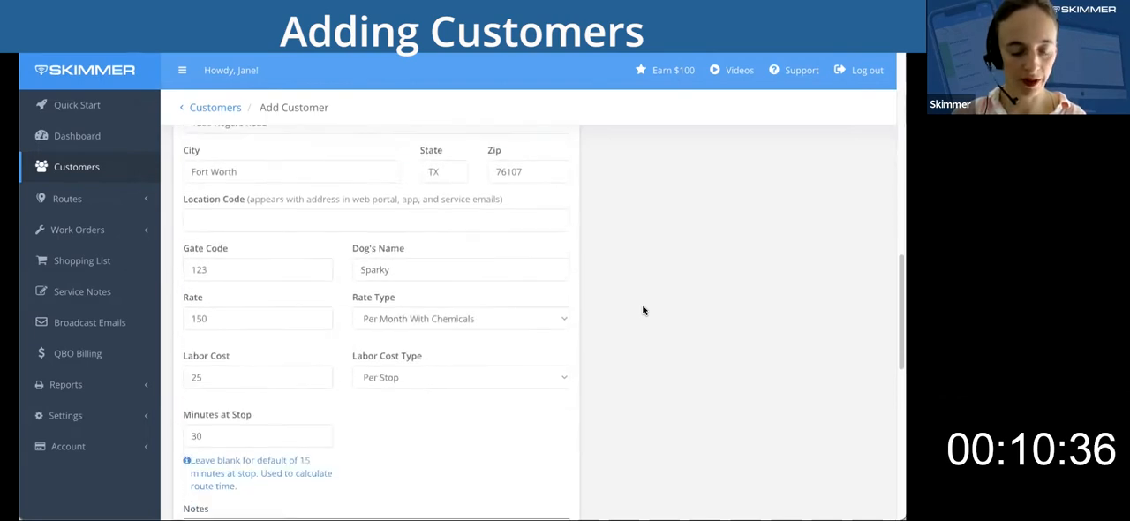
scroll(643, 310, down, 5)
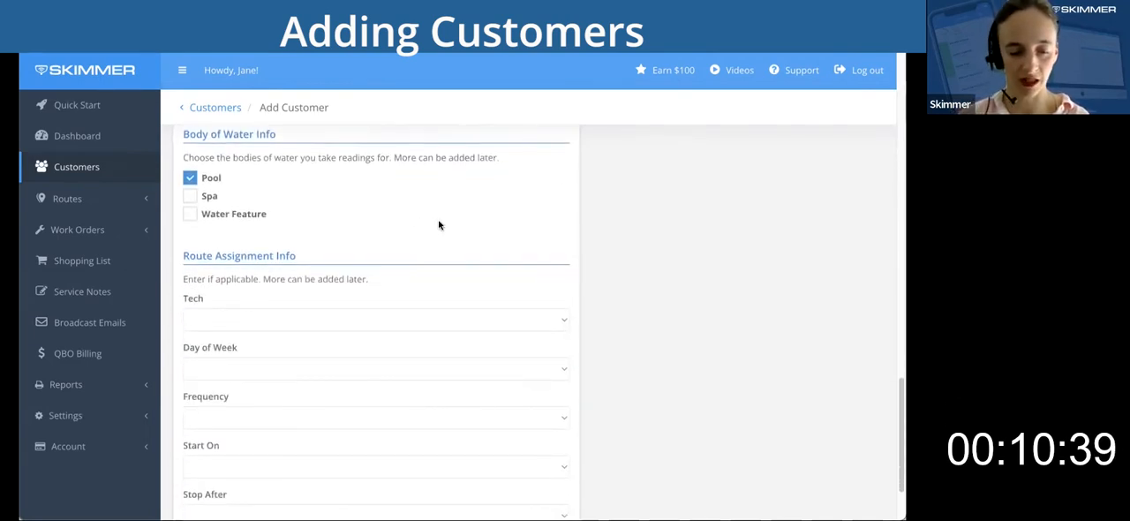
click(190, 180)
click(189, 196)
Assign the fifth customer to a technician's weekly Thursday route and save the customer.
scroll(697, 278, down, 1)
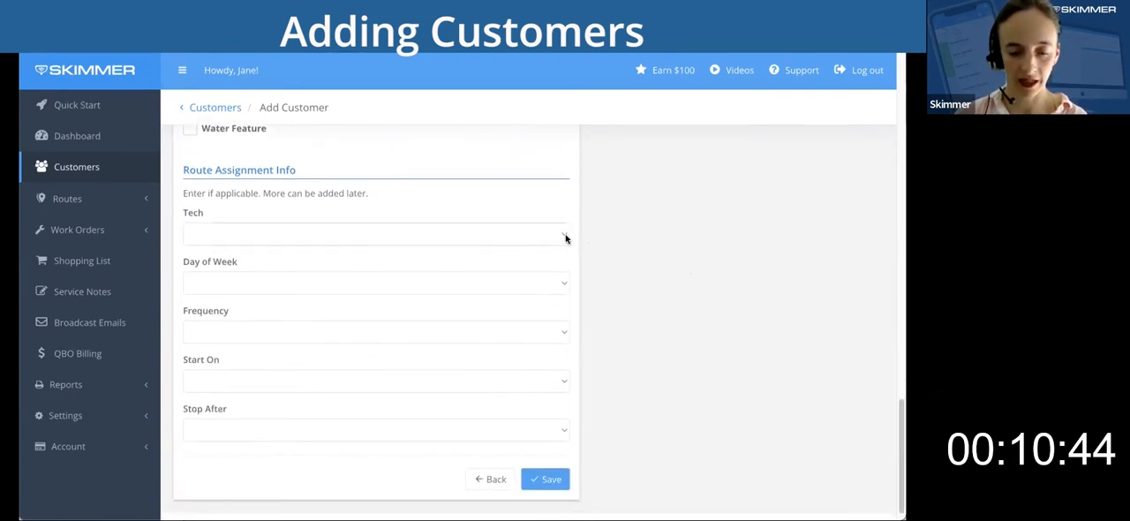
click(566, 238)
click(525, 277)
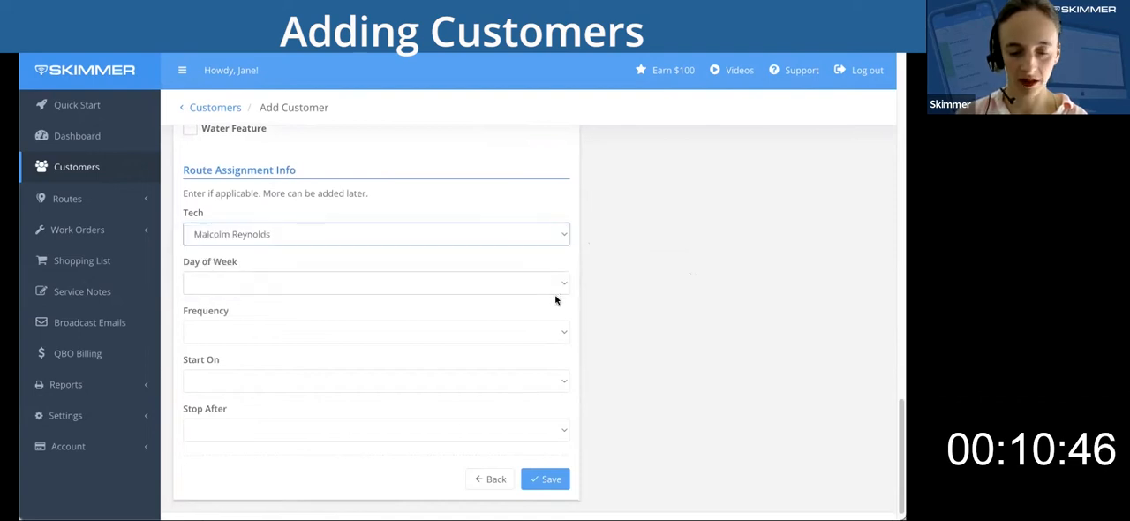
click(555, 290)
click(511, 352)
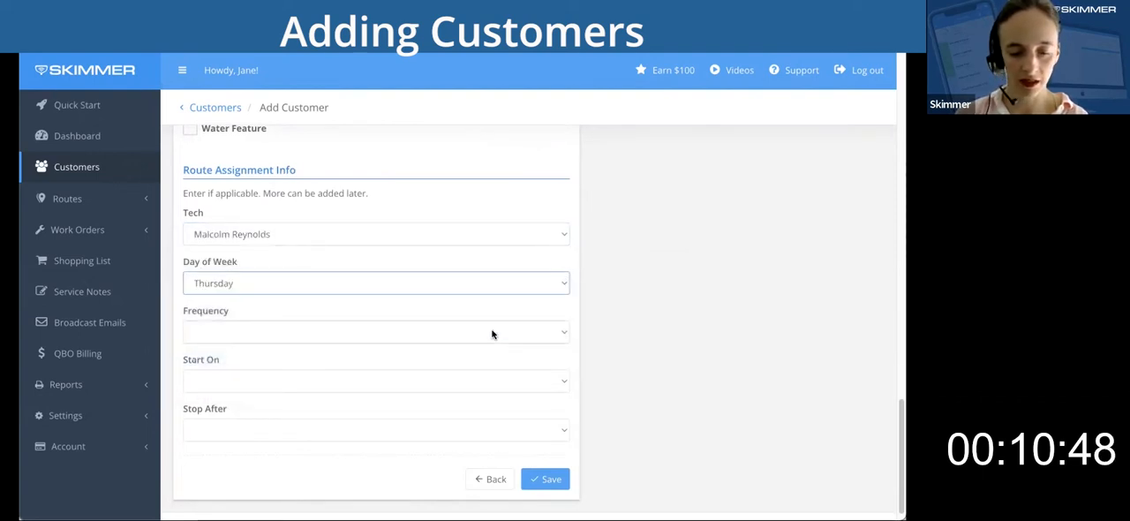
click(493, 334)
click(542, 330)
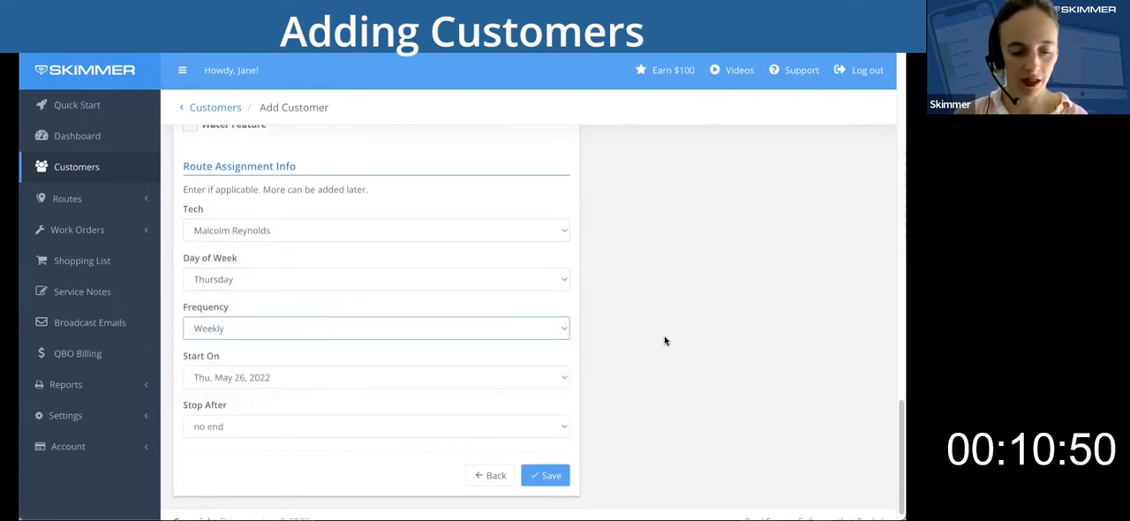
scroll(667, 341, down, 1)
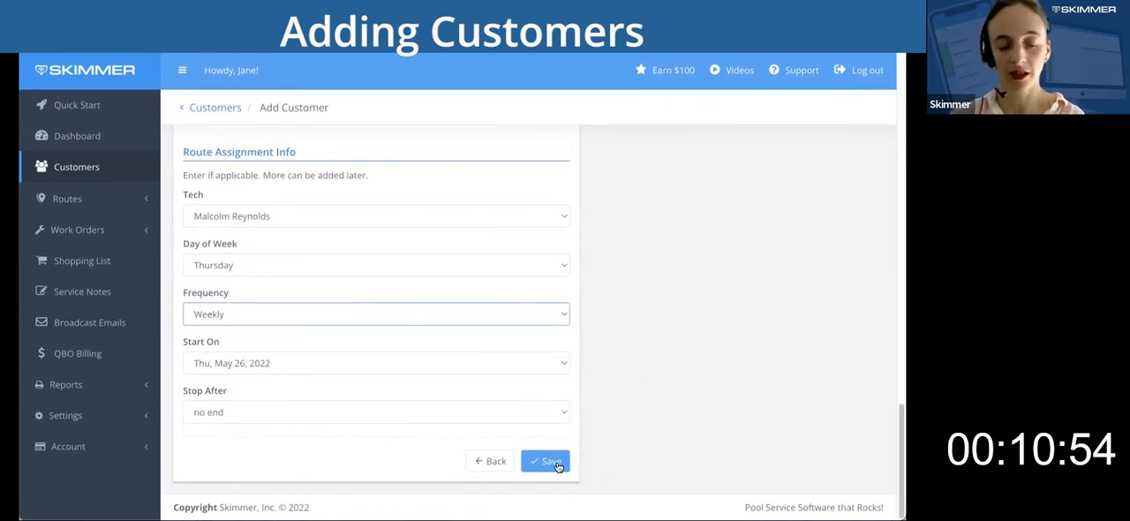
click(554, 463)
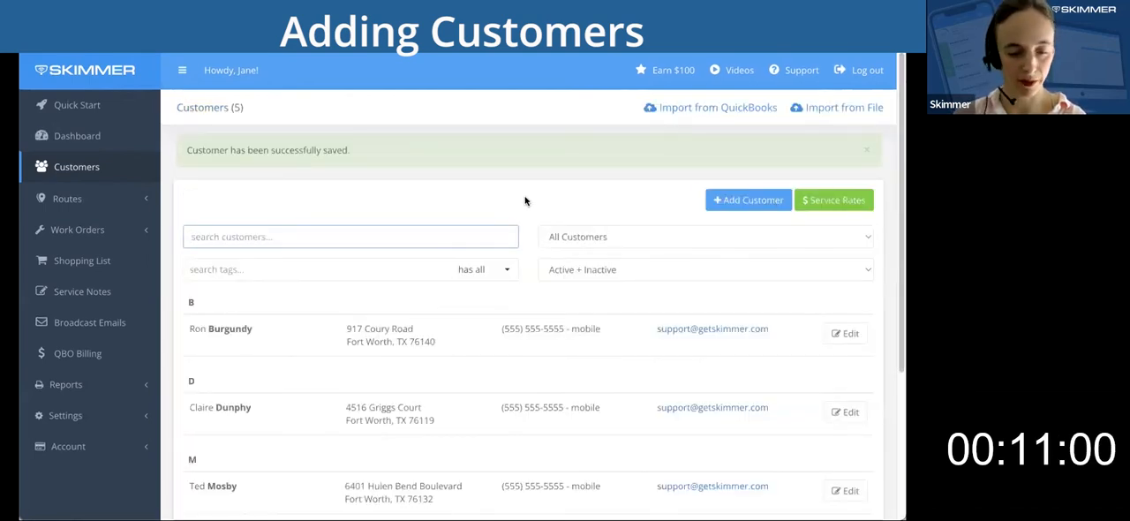
Start adding a sixth customer and fill in the customer's first and last name.
scroll(525, 201, down, 3)
scroll(524, 202, up, 3)
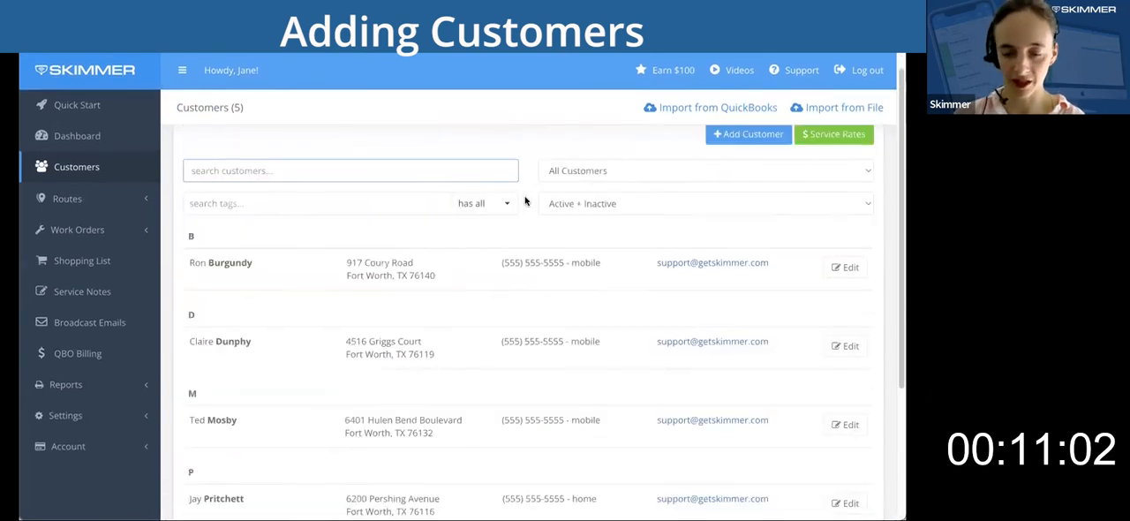
click(740, 139)
click(315, 195)
text(Marshall)
key(Tab)
text(Ericsen)
Fill in the sixth customer's billing street address and replace the prefilled zip code with the customer's own.
key(Tab)
key(Tab)
key(Tab)
key(Tab)
key(Tab)
key(Tab)
key(Tab)
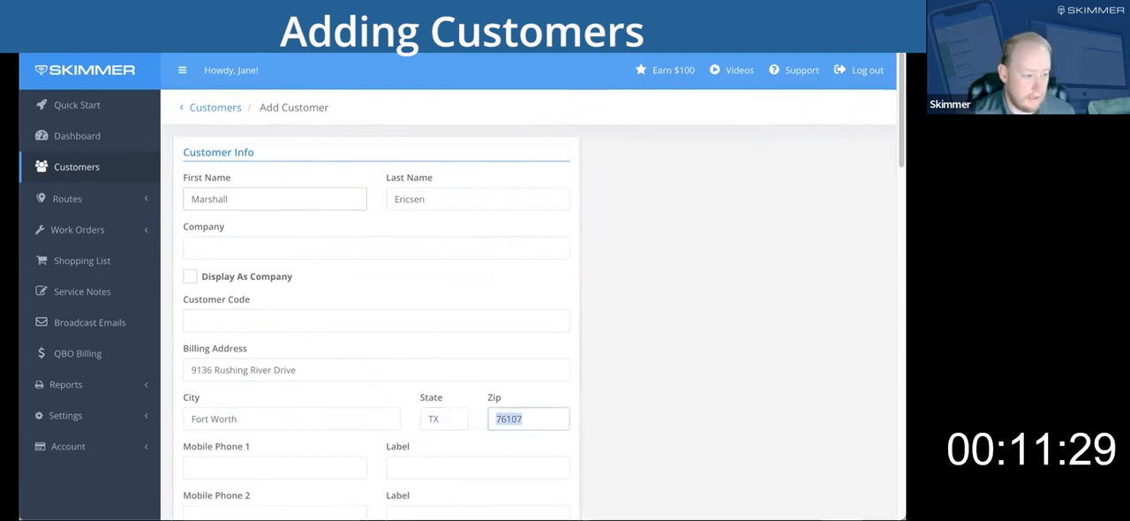
text(76118)
Fill in the sixth customer's first mobile phone and the support mailbox email, and save the customer.
key(Tab)
text(5555555555)
Start adding a seventh customer and fill in the customer's first and last name.
key(Tab)
key(Tab)
key(Tab)
key(Tab)
key(Tab)
key(Tab)
scroll(672, 362, down, 12)
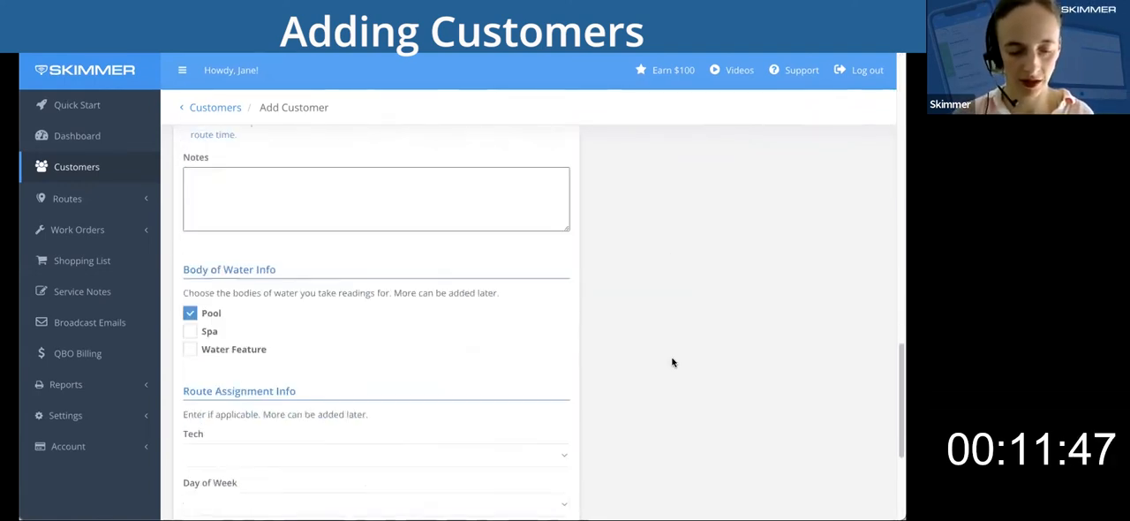
click(548, 205)
click(748, 156)
click(274, 198)
text(Robin)
Fill in the seventh customer's billing street address and replace the prefilled zip code with the customer's own.
key(Tab)
text(Scherbatsky)
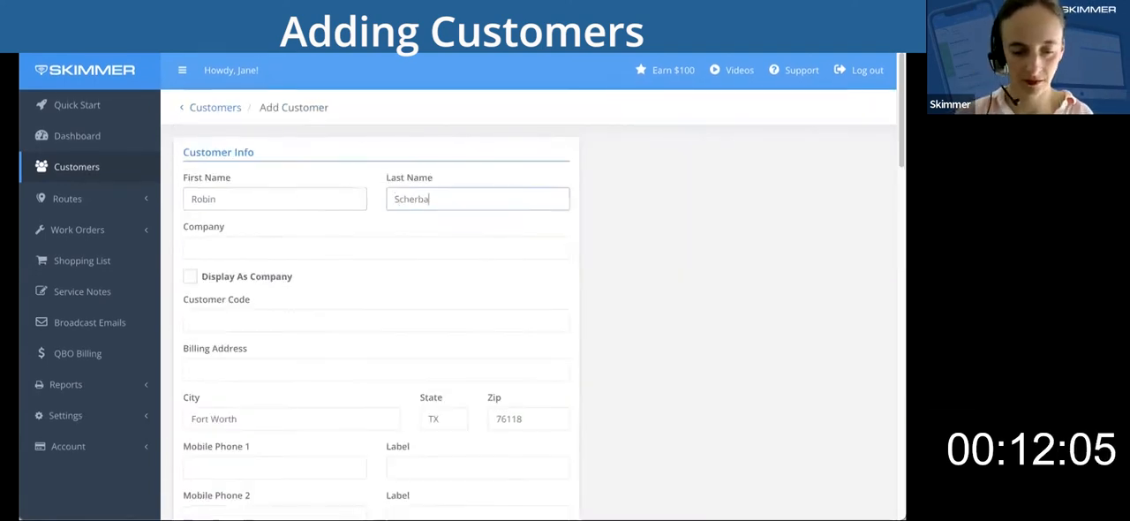
key(Tab)
key(Tab)
key(Tab)
key(Tab)
Fill in the seventh customer's first mobile phone and the support mailbox email, and save the customer.
key(Tab)
key(Tab)
key(Tab)
text(7)
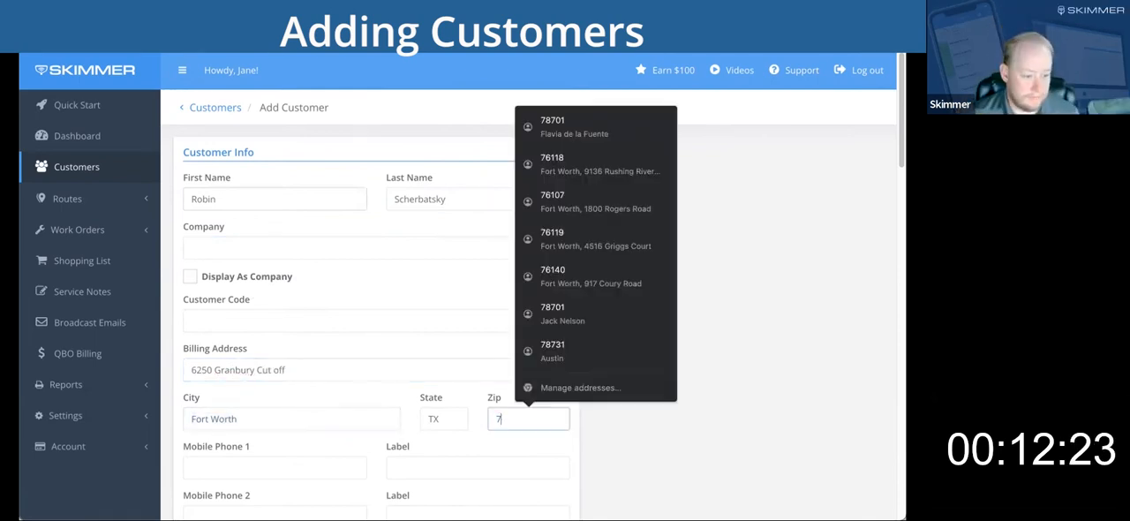
text(6132)
key(Tab)
text(5555555555)
Start adding an eighth customer and fill in the capitalized first name and the last name.
key(Tab)
key(Tab)
key(Tab)
key(Tab)
key(Tab)
key(Tab)
scroll(621, 351, down, 12)
click(547, 205)
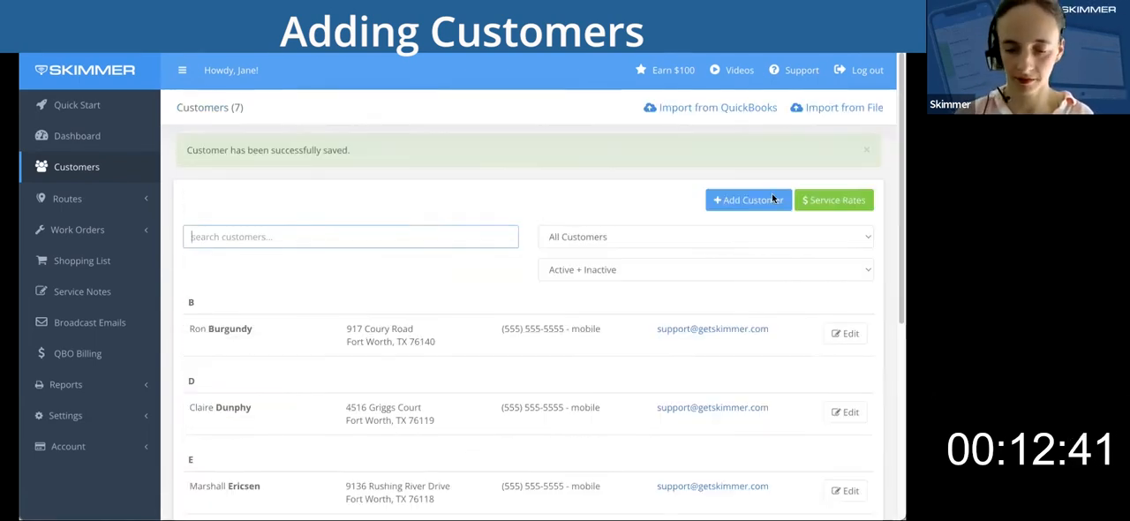
click(753, 197)
text(veronica)
key(Tab)
text(Corningstone)
key(shift+Tab)
text(Veronica)
Fill in the eighth customer's billing street address including the suite, and replace the prefilled zip code.
key(Tab)
key(Tab)
key(Tab)
key(Tab)
key(Tab)
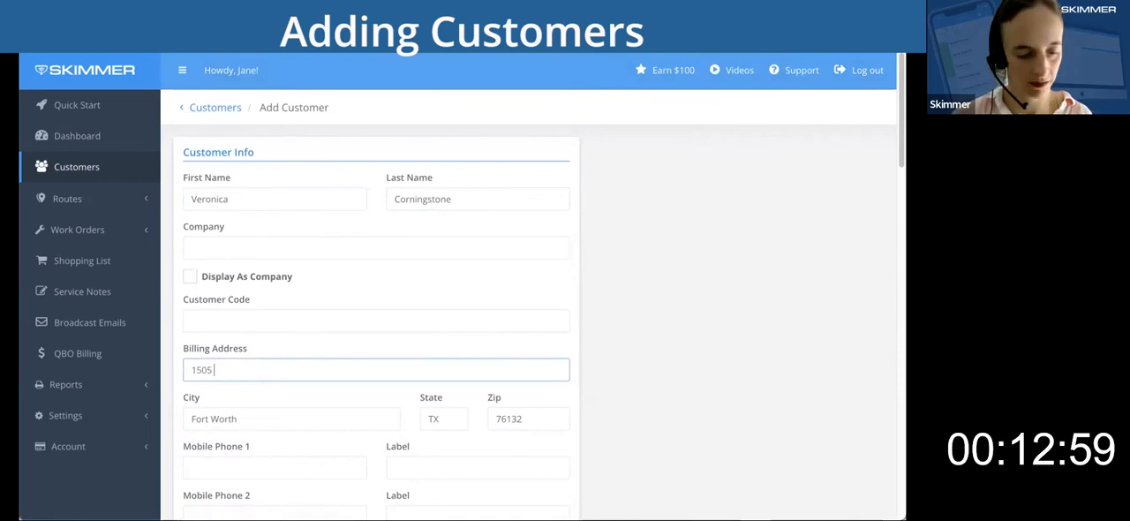
Fill in the eighth customer's first mobile phone and the support mailbox email, and save the customer.
key(Tab)
key(Tab)
key(Tab)
text(75006)
key(Tab)
text(5555555555)
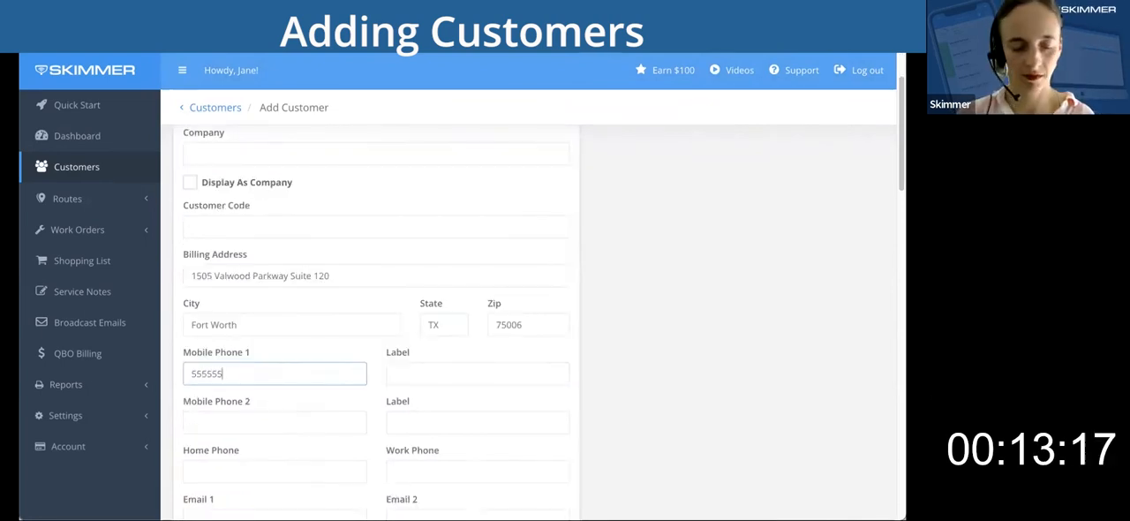
key(Tab)
key(Tab)
key(Tab)
key(Tab)
key(Tab)
key(Tab)
scroll(633, 361, down, 12)
click(548, 205)
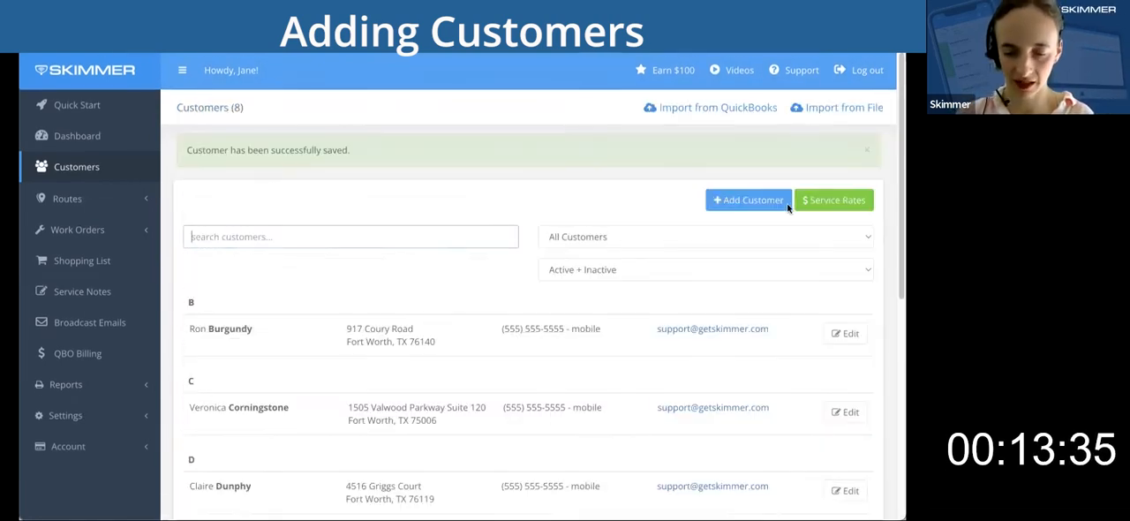
Start adding a ninth customer and fill in the customer's first and last name.
click(753, 200)
key(Tab)
Fill in the ninth customer's billing street address and replace the prefilled zip code with the customer's own.
click(249, 369)
key(Tab)
key(Tab)
key(Tab)
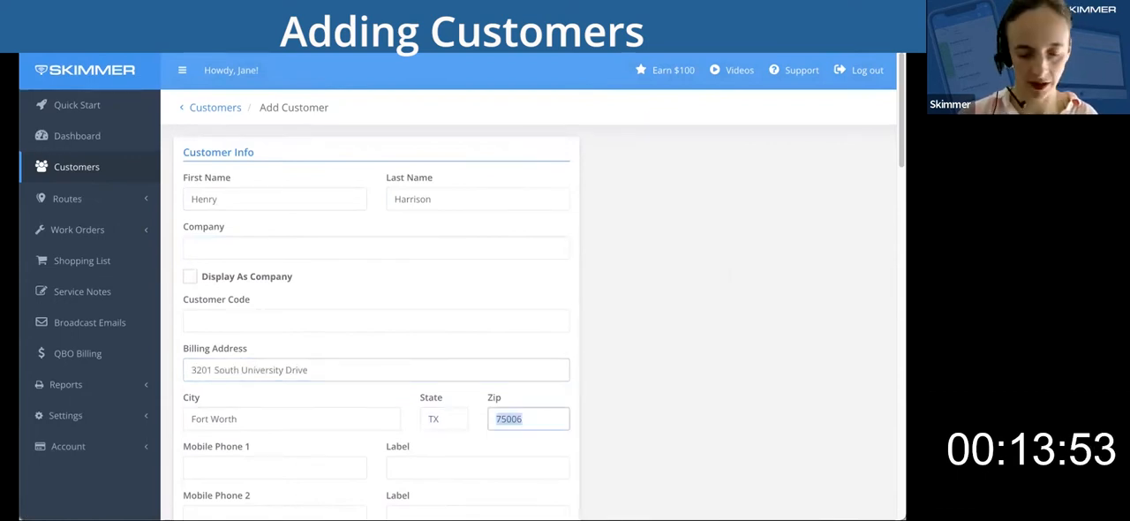
text(76109)
Fill in the ninth customer's first mobile phone and the support mailbox email, and save the customer.
key(Tab)
text(5555555555)
key(Tab)
key(Tab)
key(Tab)
key(Tab)
key(Tab)
key(Tab)
key(Tab)
scroll(553, 354, down, 13)
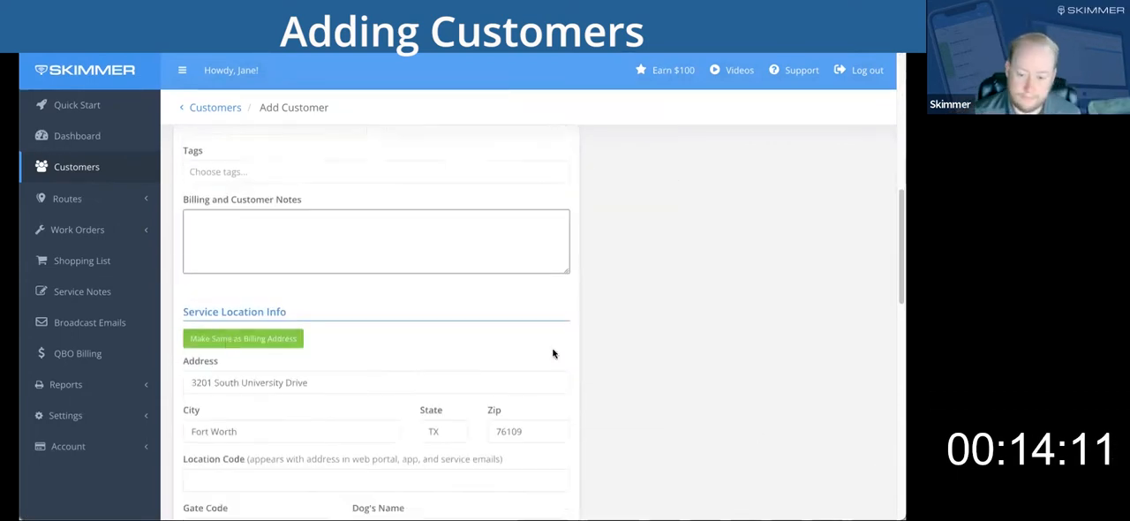
click(548, 459)
Start adding a tenth customer and fill in the customer's first and last name.
click(828, 151)
click(236, 203)
key(Tab)
Fill in the tenth customer's billing street address and re-enter the zip code.
key(Tab)
key(Tab)
key(Tab)
key(Tab)
key(Tab)
key(Tab)
Fill in the tenth customer's first mobile phone and the support mailbox email, and save the customer.
key(Tab)
key(BackSpace)
text(76109)
key(Tab)
text(5555555555)
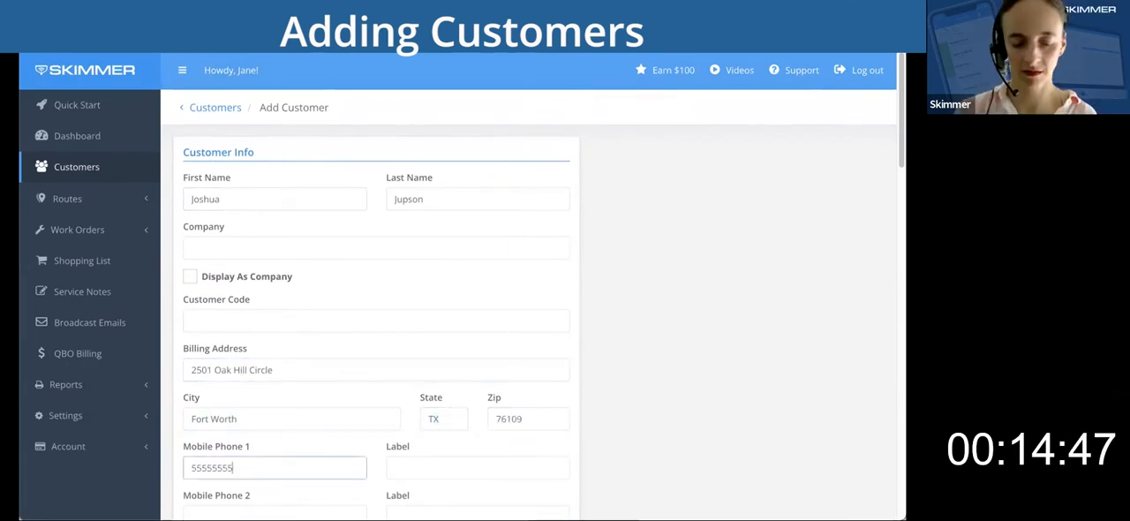
key(Tab)
key(Tab)
key(Tab)
key(Tab)
key(Tab)
key(Tab)
scroll(710, 372, down, 6)
scroll(710, 373, down, 7)
click(548, 459)
Start adding an eleventh customer and fill in the customer's name.
click(744, 201)
click(306, 197)
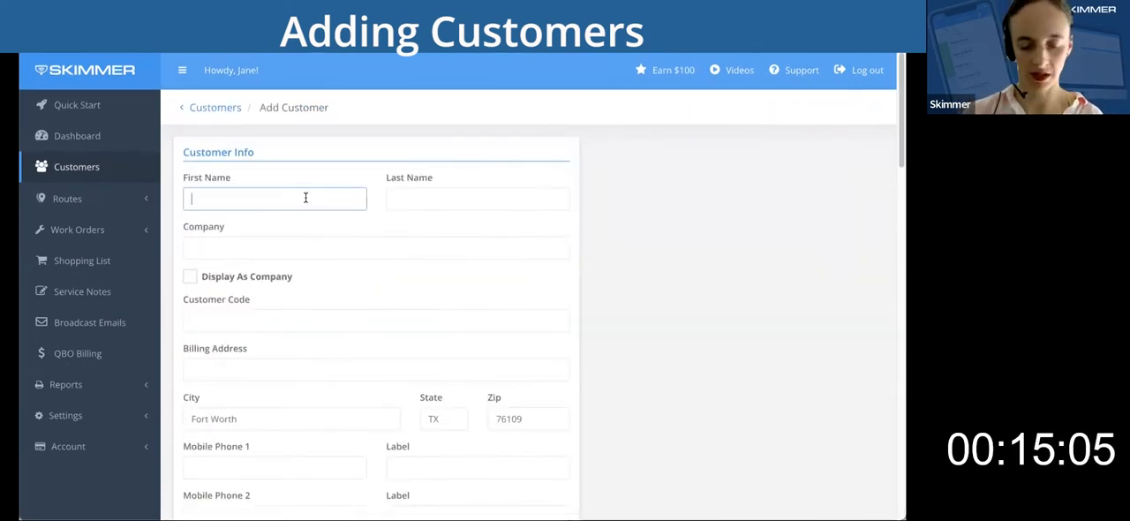
text(J)
Fill in the eleventh customer's billing street address and re-enter the zip code.
scroll(235, 292, down, 1)
click(235, 293)
key(Tab)
key(Tab)
key(Tab)
key(BackSpace)
text(76109)
Fill in the eleventh customer's first mobile phone and the support mailbox email, and save the customer.
key(Tab)
scroll(235, 293, down, 1)
text(5555555555)
key(Tab)
key(Tab)
key(Tab)
key(Tab)
key(Tab)
key(Tab)
scroll(635, 414, down, 10)
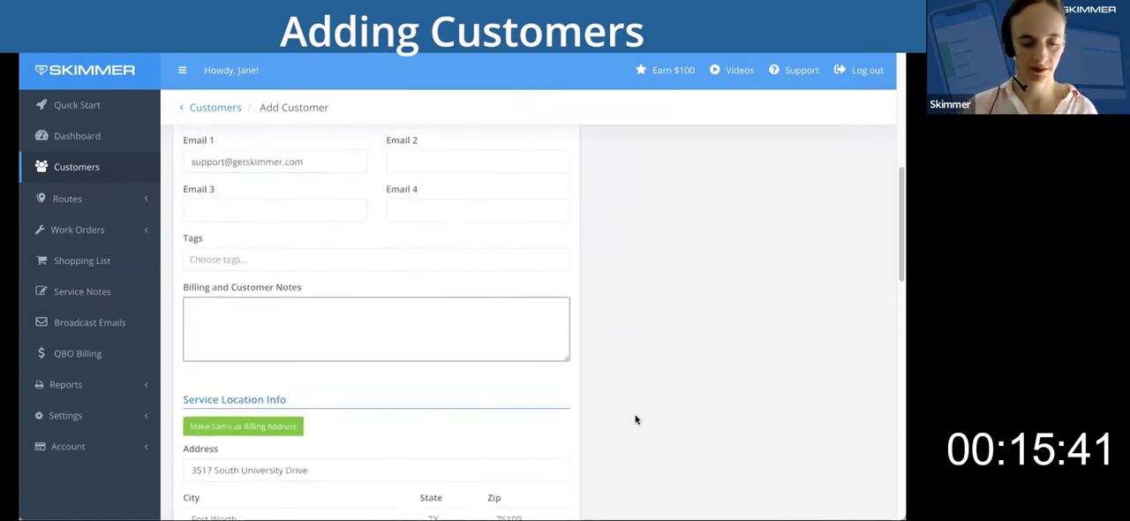
click(545, 460)
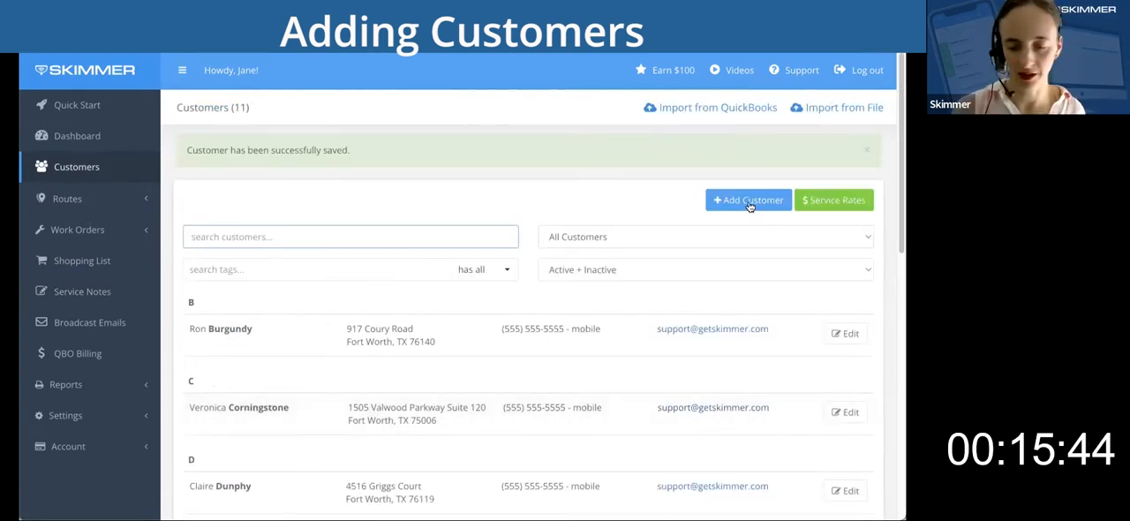
Start adding a twelfth customer and fill in the customer's name and billing street address.
click(749, 202)
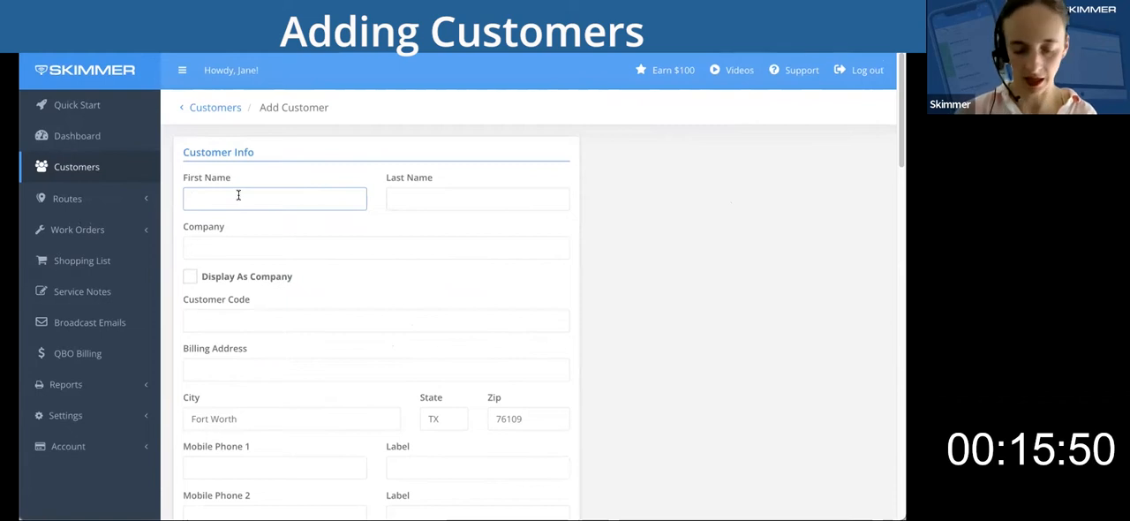
text(Kimber)
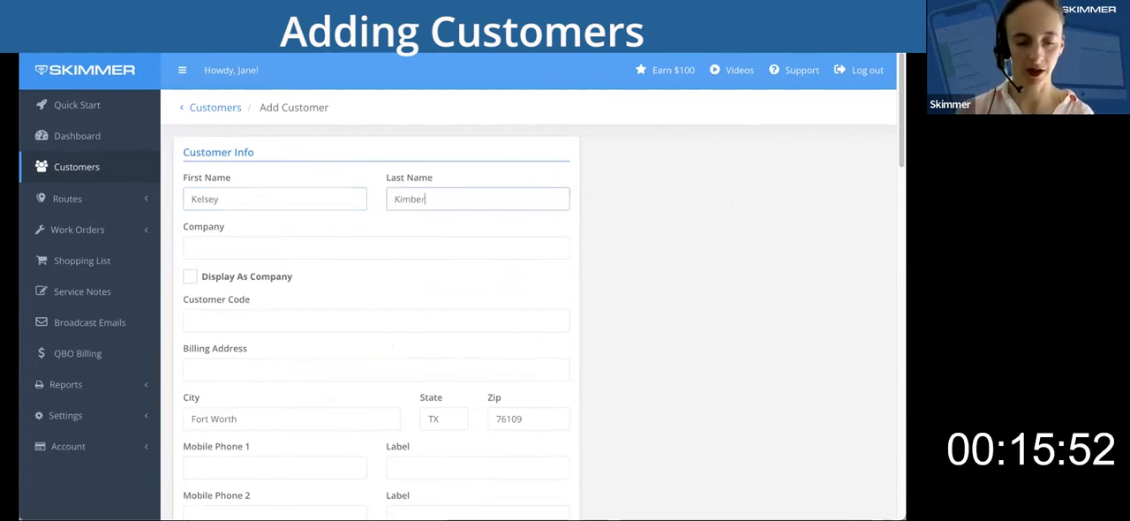
scroll(290, 273, down, 1)
click(234, 353)
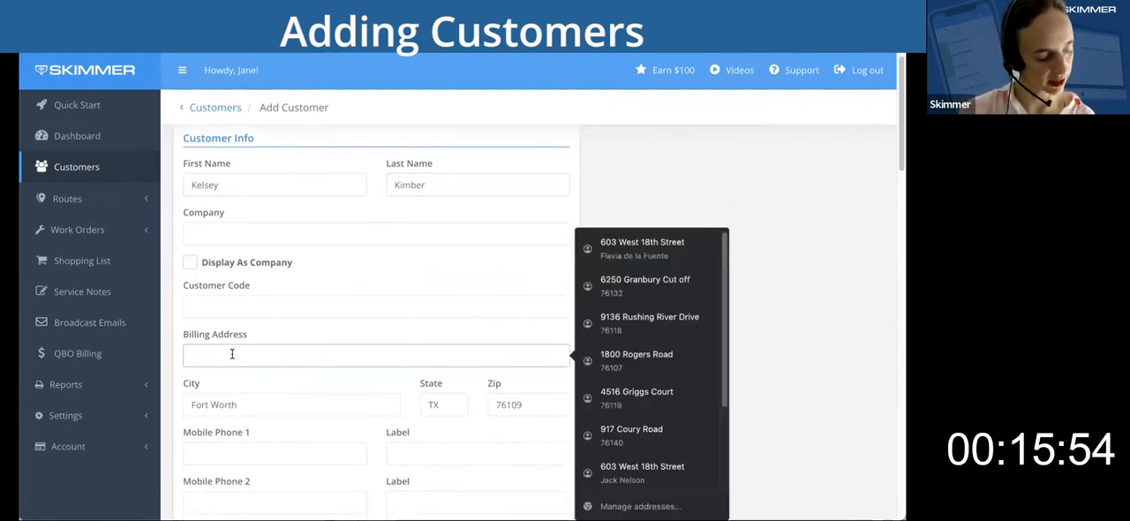
Set the twelfth customer's billing state to TX and replace the prefilled zip code with the customer's own.
key(Tab)
key(Tab)
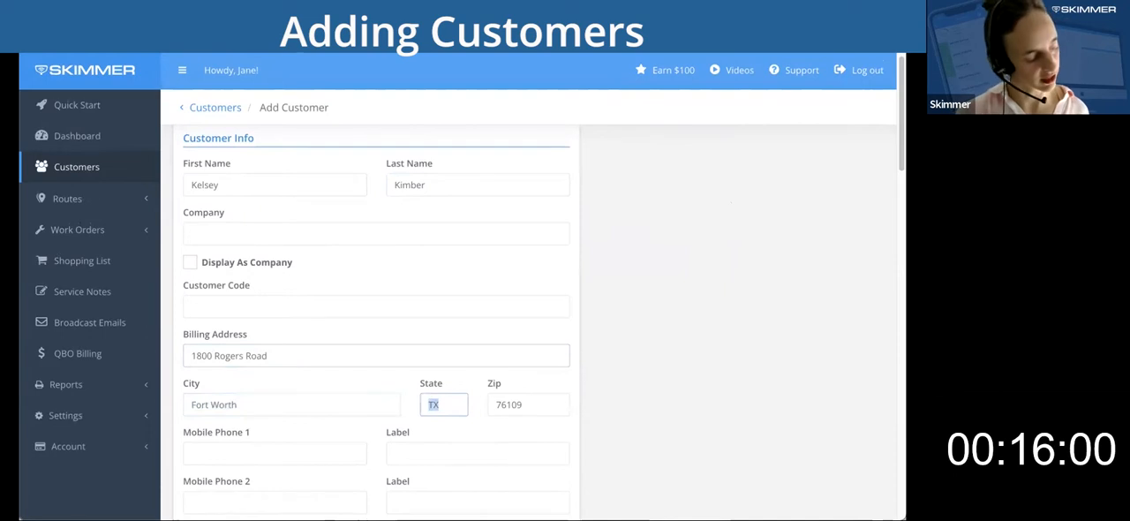
text(10)
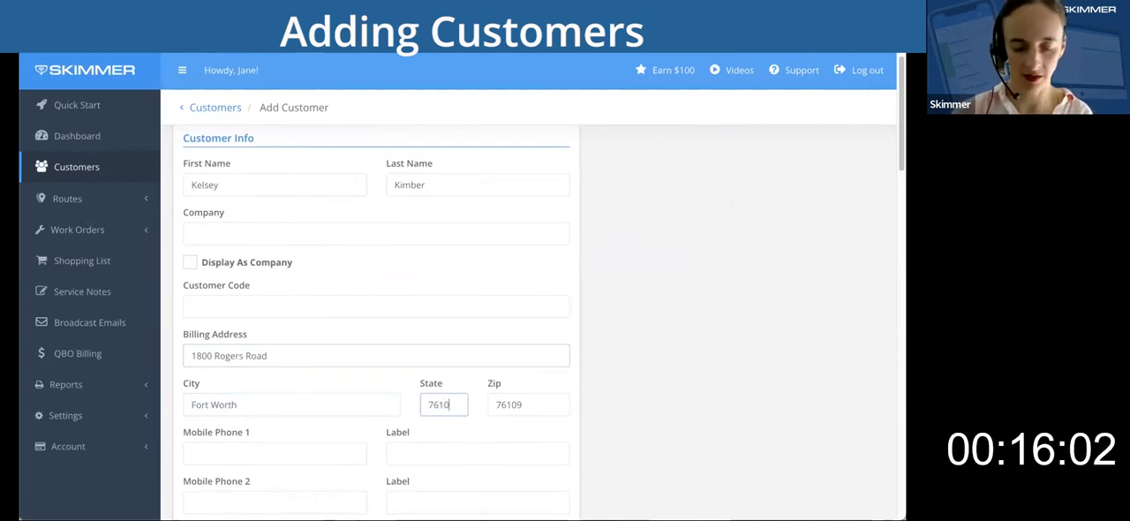
key(BackSpace)
text(TX)
key(Tab)
text(76107)
Fill in the twelfth customer's first mobile phone and enter the support mailbox address as Email 1.
key(Tab)
scroll(669, 439, down, 1)
scroll(668, 438, down, 1)
click(237, 335)
text(5555555555)
key(Tab)
key(Tab)
key(Tab)
key(Tab)
key(Tab)
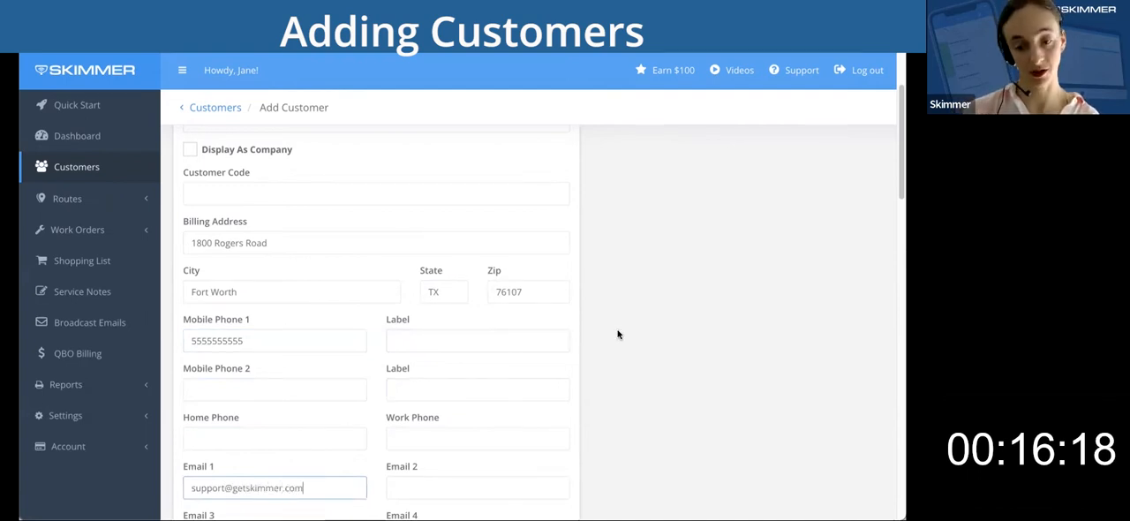
Make the twelfth customer's service location the same as the billing address and look over the remaining location fields.
scroll(618, 334, down, 1)
scroll(618, 334, down, 3)
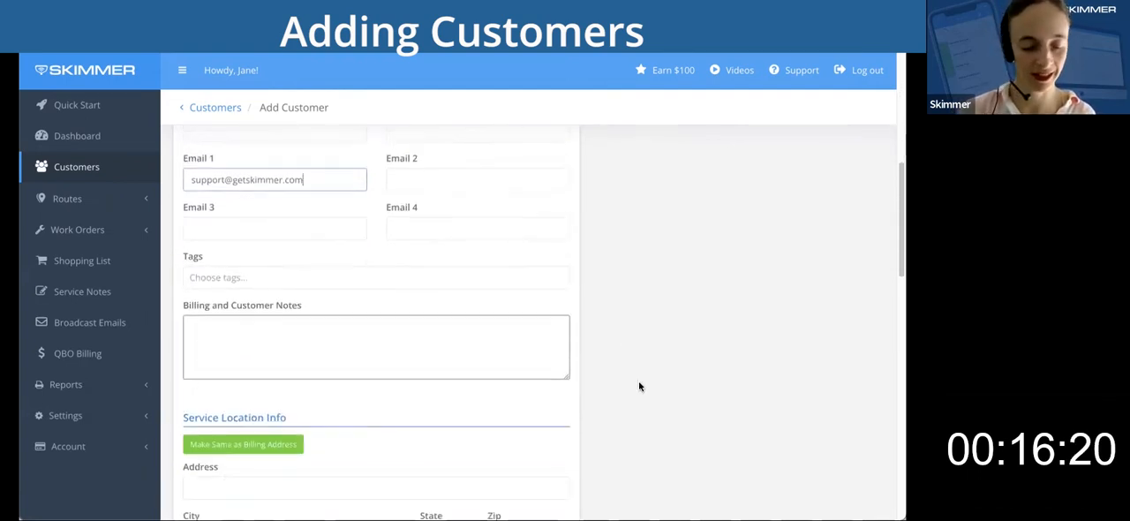
click(215, 448)
scroll(672, 396, down, 2)
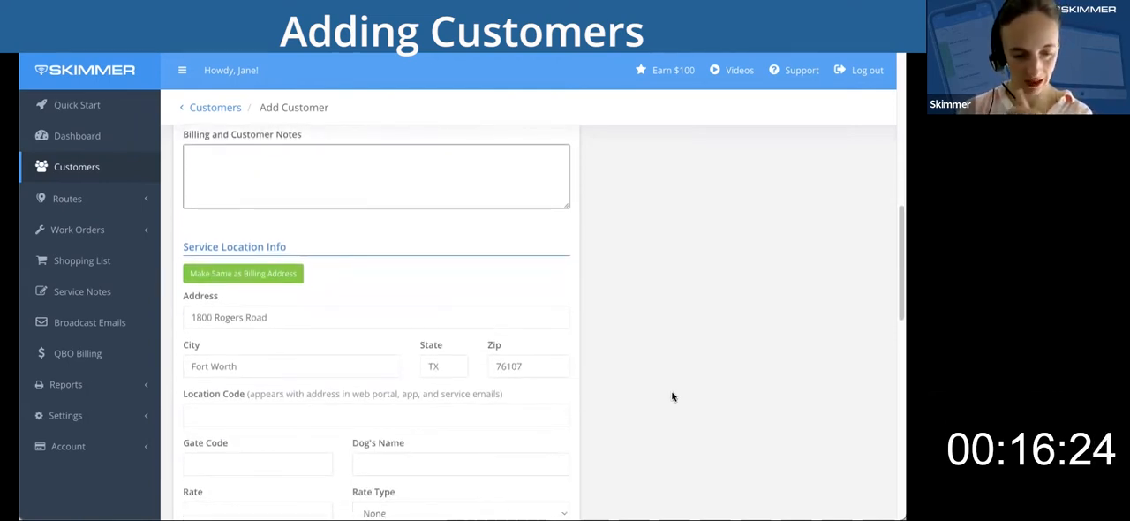
scroll(672, 397, down, 1)
scroll(672, 396, down, 1)
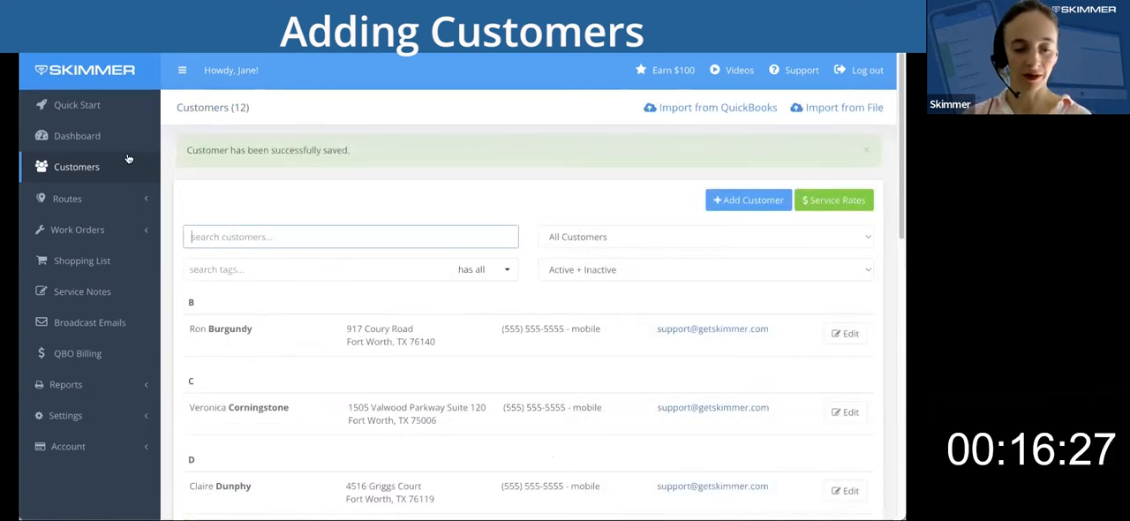
Mark Step 4, Enter Your Customers for Tomorrow's Route, complete in the Quick Start checklist and look over the remaining steps.
click(95, 107)
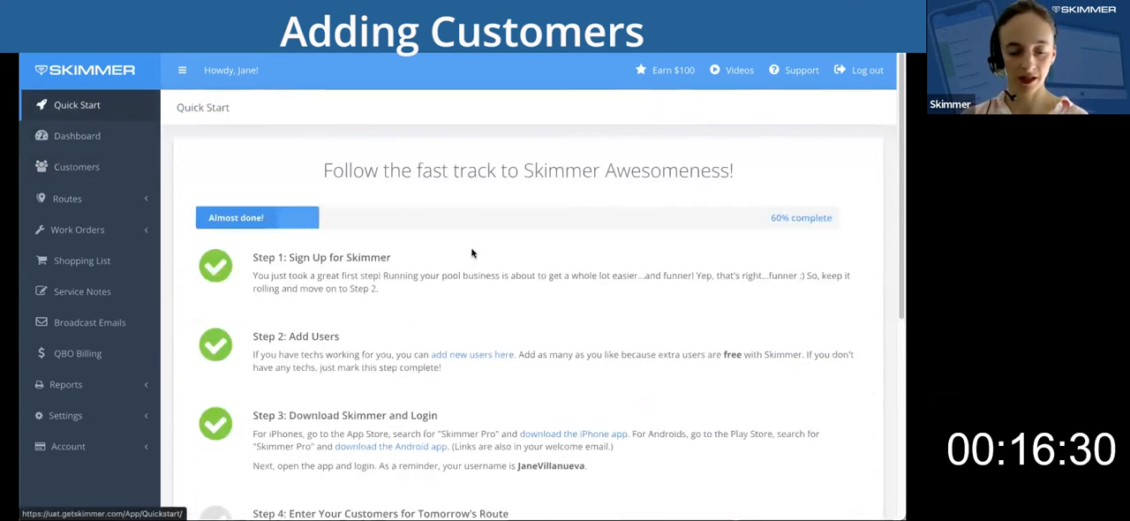
scroll(520, 336, down, 1)
scroll(520, 336, down, 1)
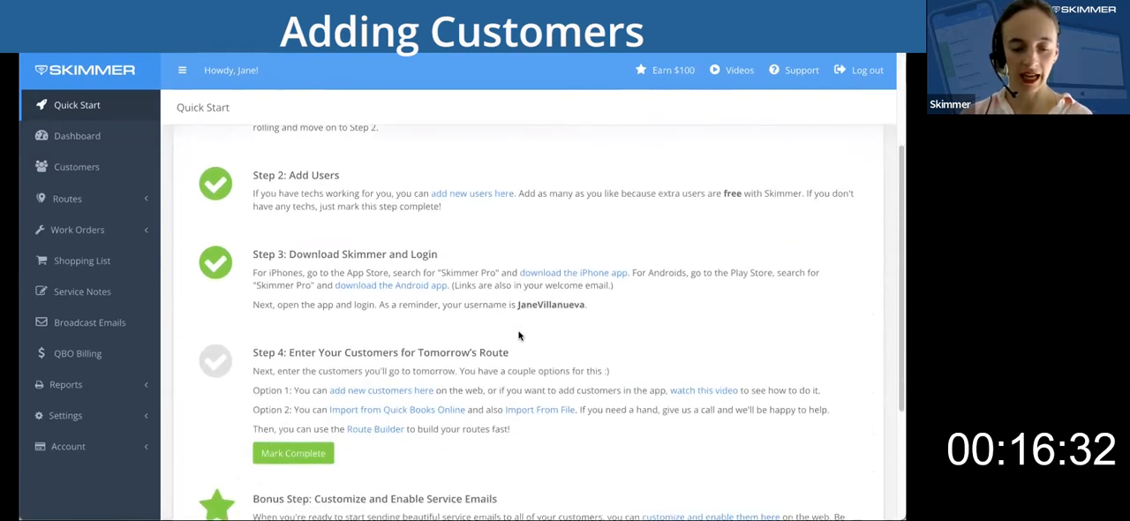
click(303, 454)
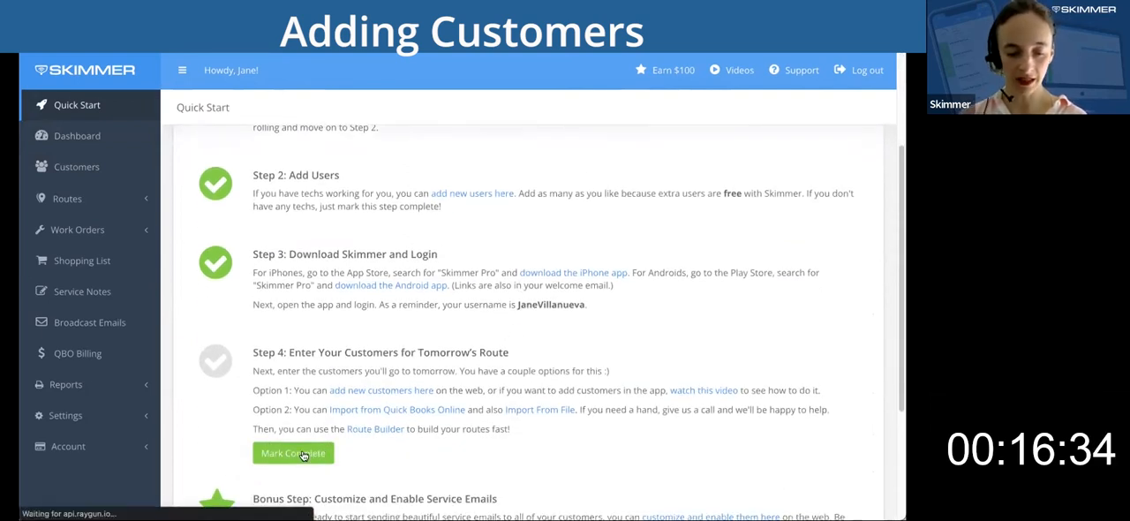
scroll(508, 388, down, 3)
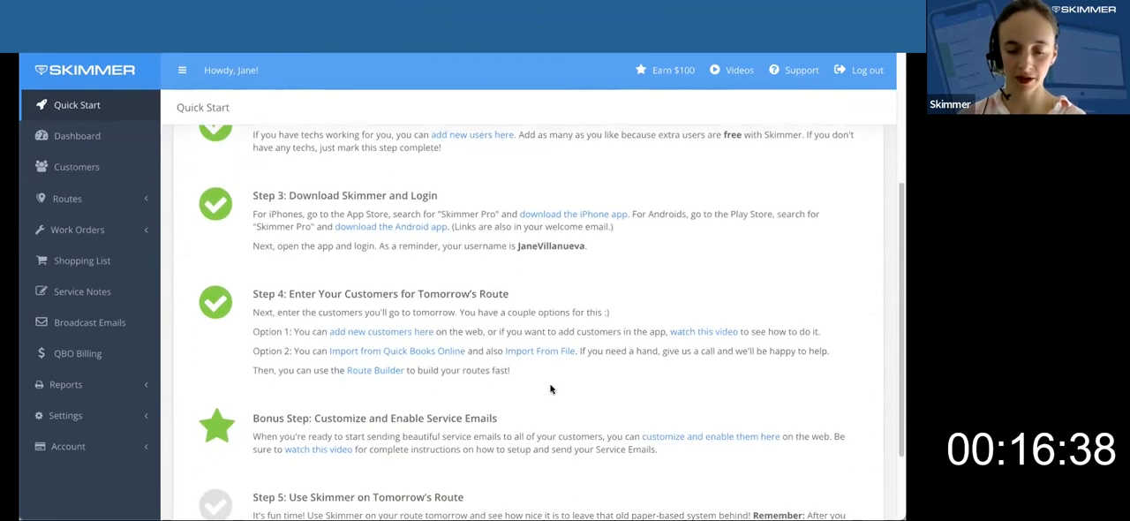
scroll(551, 388, down, 1)
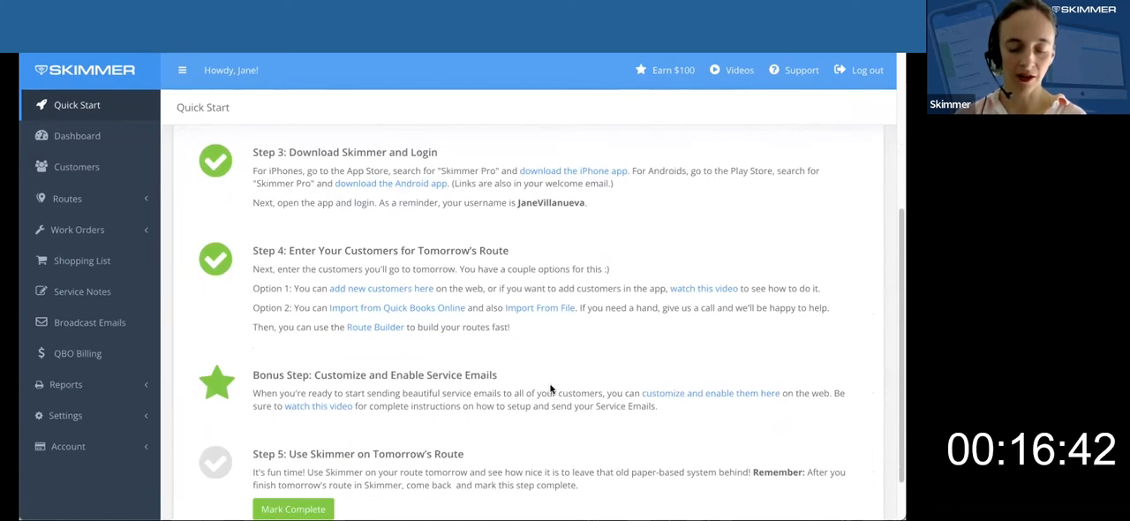
scroll(550, 388, down, 1)
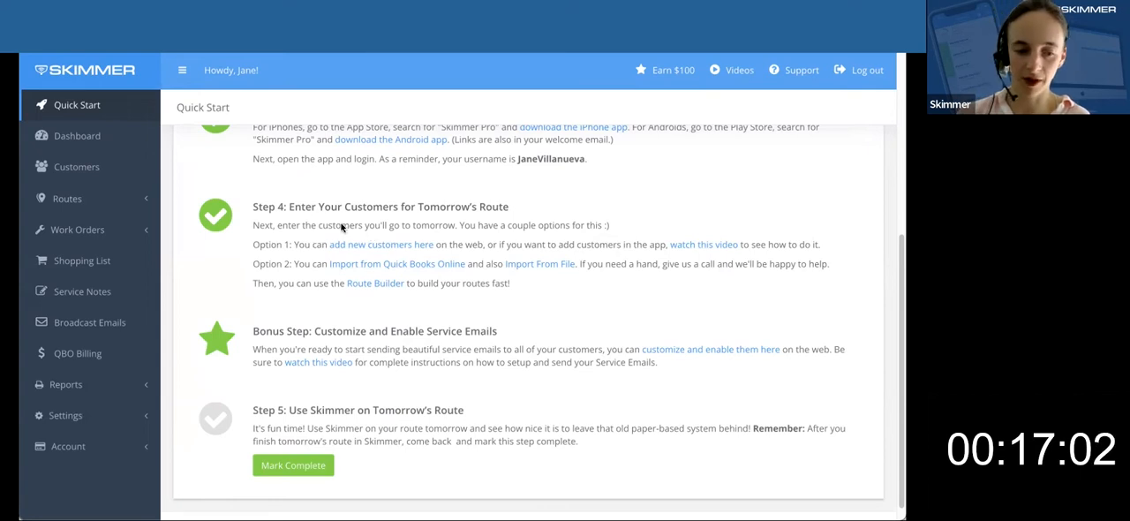
Open the Route Builder and dismiss its welcome video.
click(103, 203)
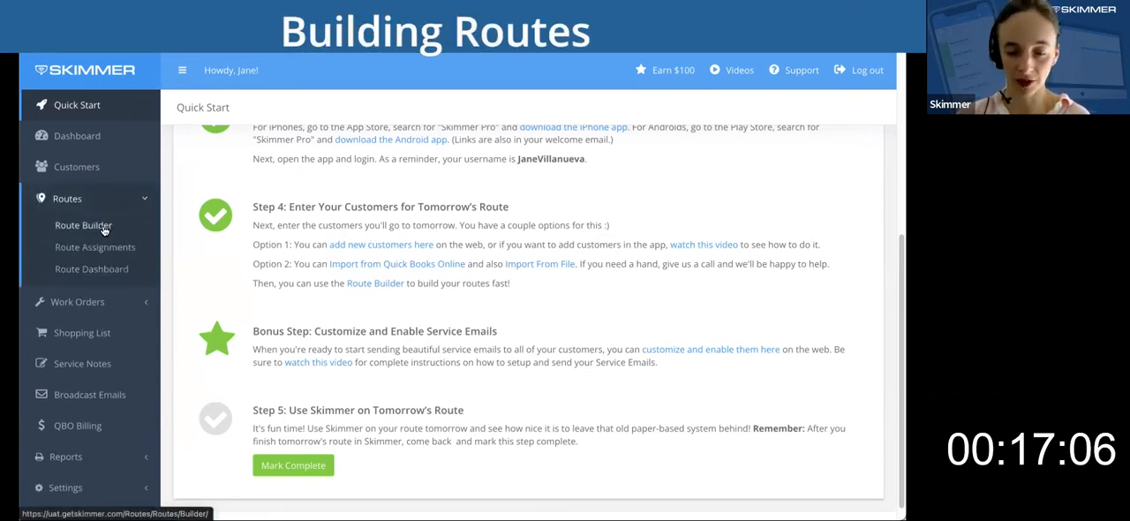
click(103, 228)
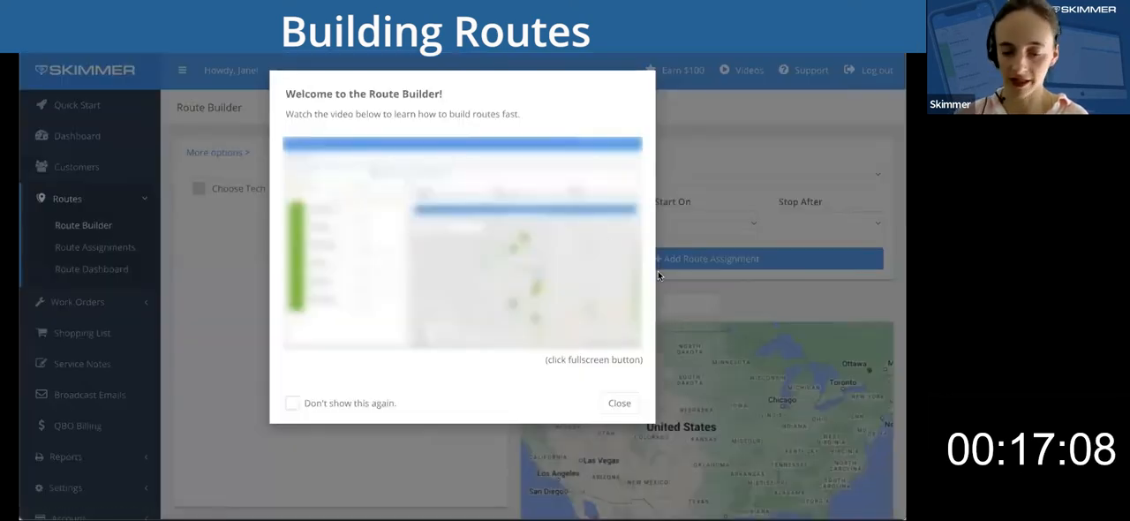
click(621, 402)
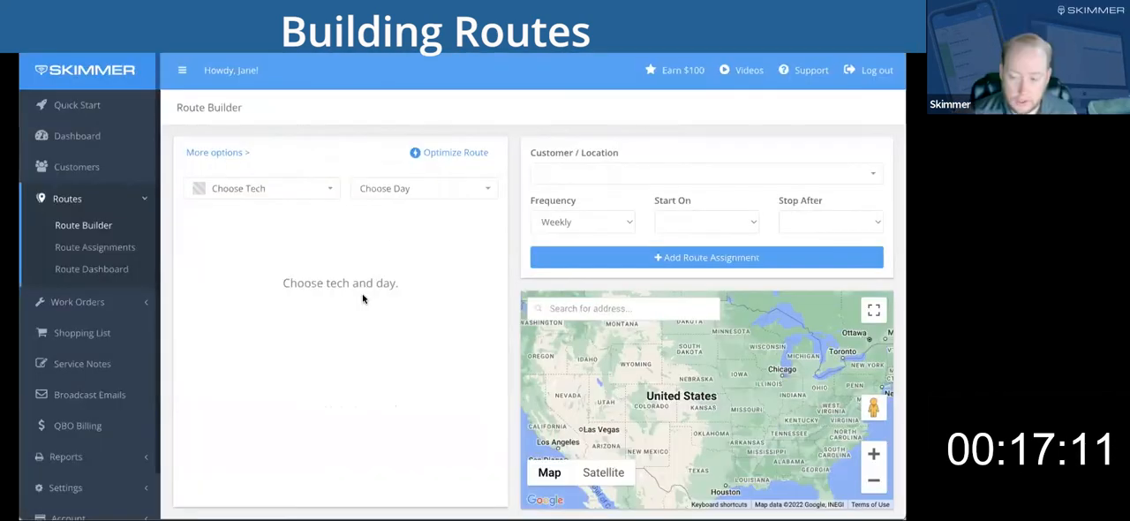
Show the Thursday route of the technician marked in green and reveal the additional route display options.
click(327, 188)
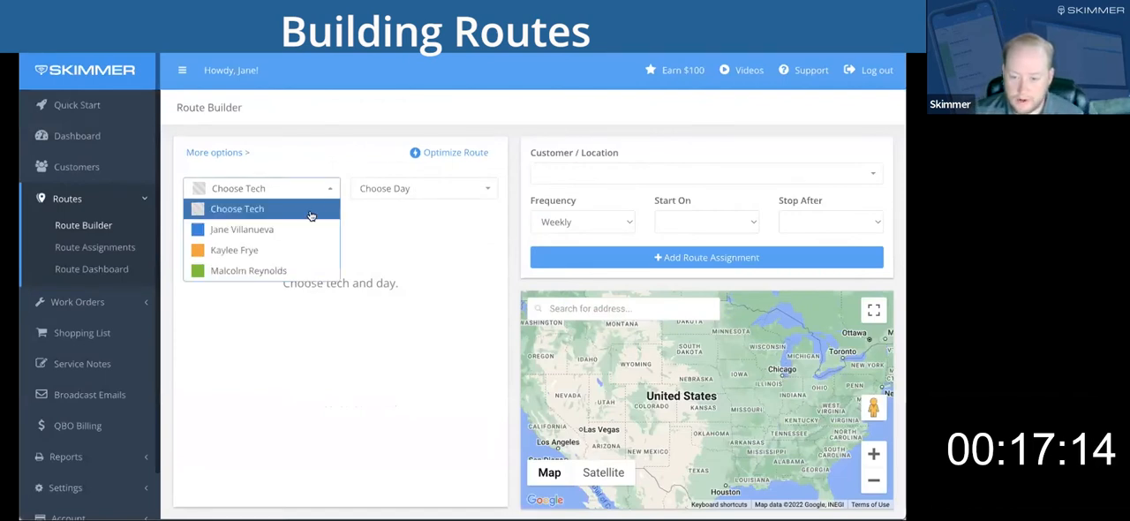
click(270, 270)
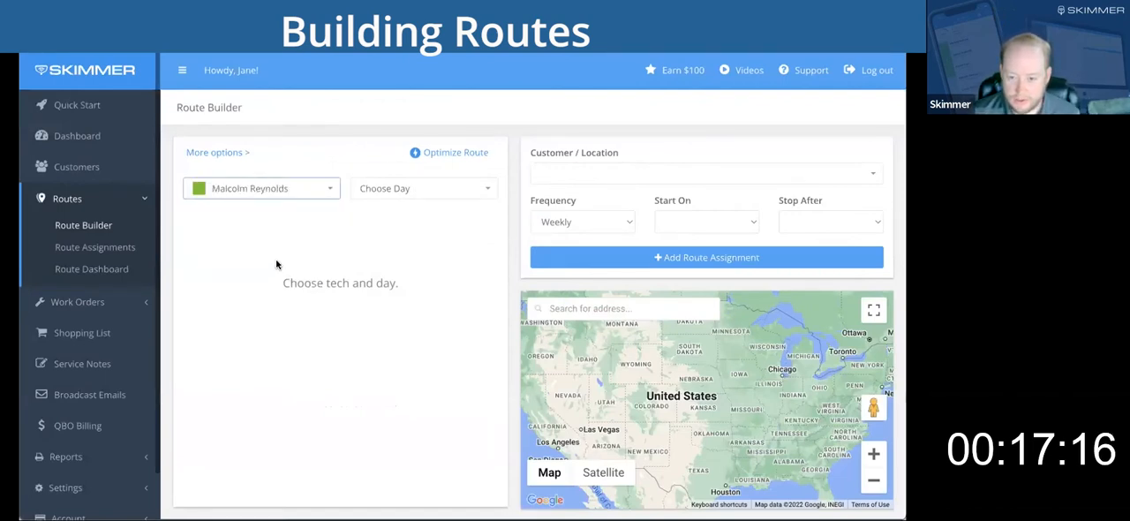
click(474, 193)
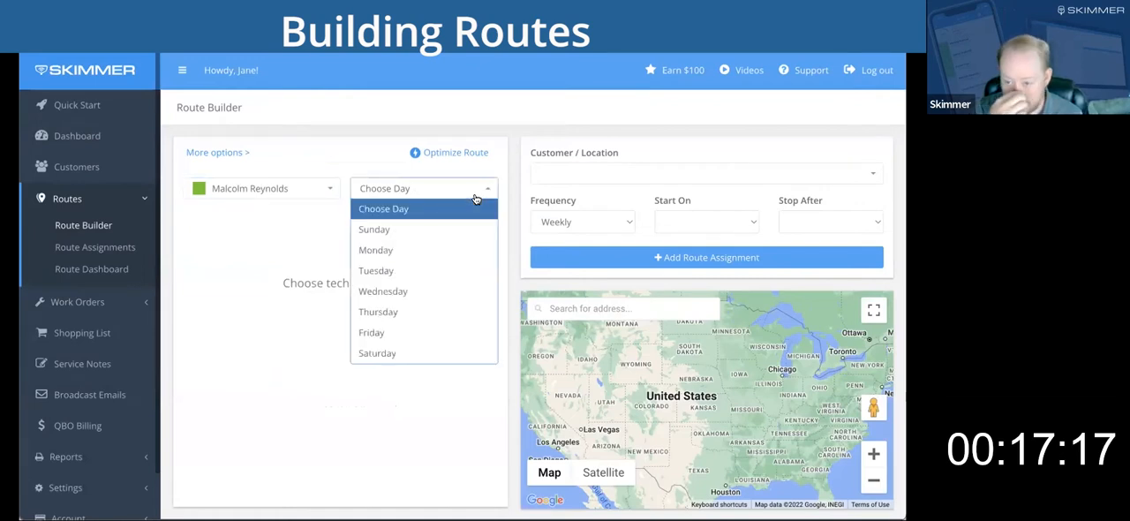
click(424, 312)
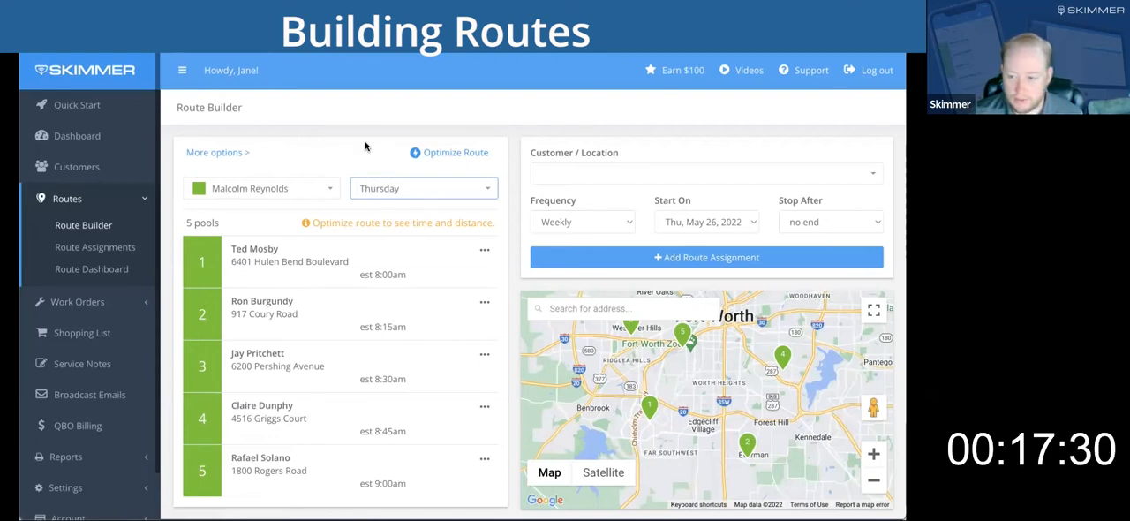
click(235, 154)
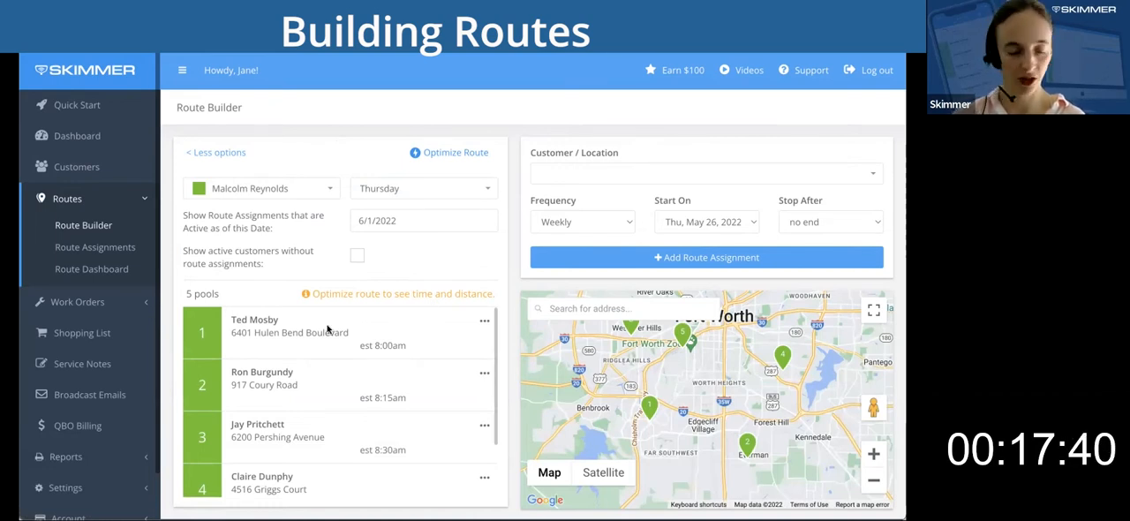
scroll(301, 426, down, 1)
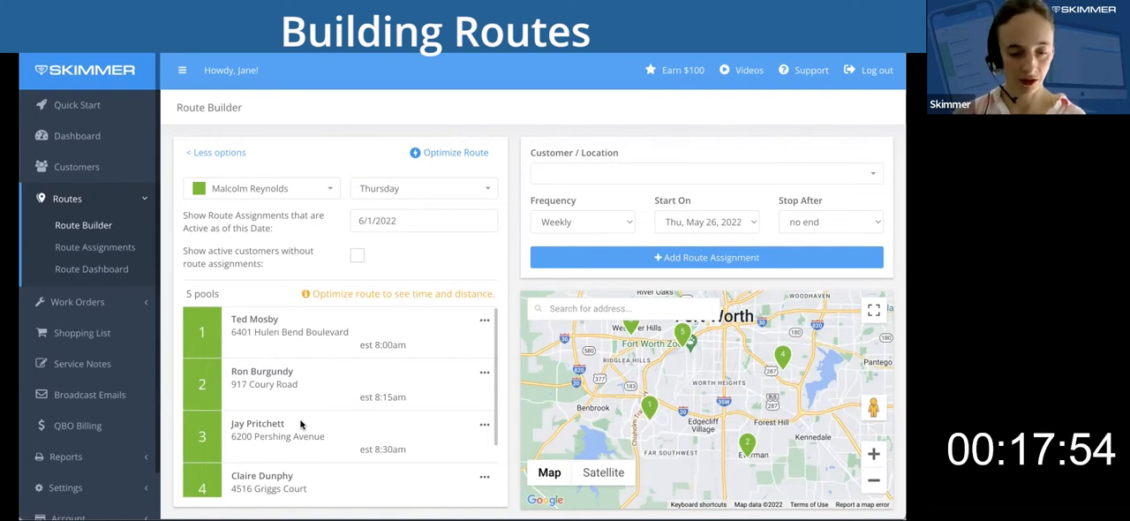
Show active customers without route assignments and add the unassigned customer near Benbrook to the Thursday route, weekly from May 26, 2022.
click(227, 152)
click(228, 152)
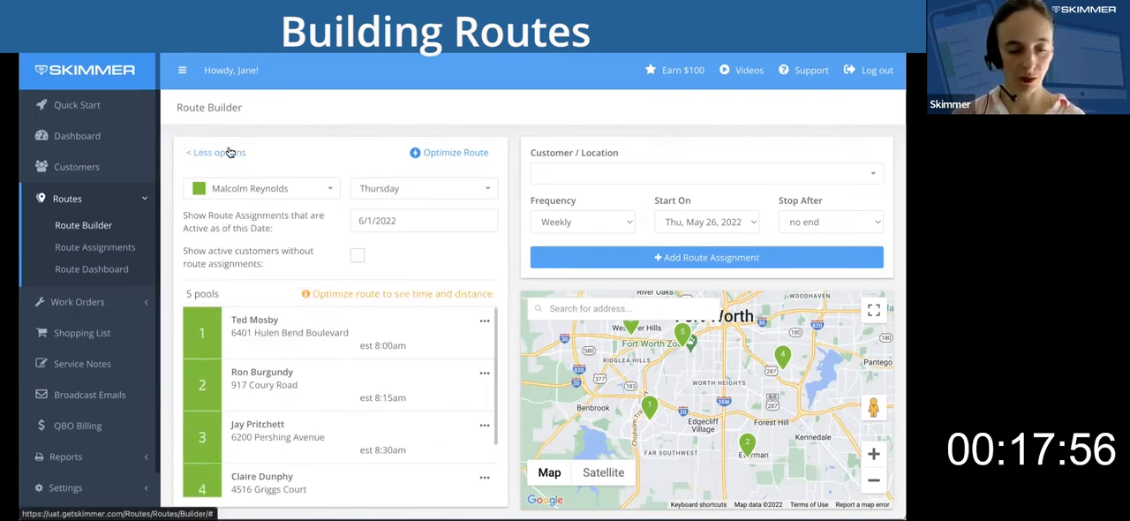
click(355, 257)
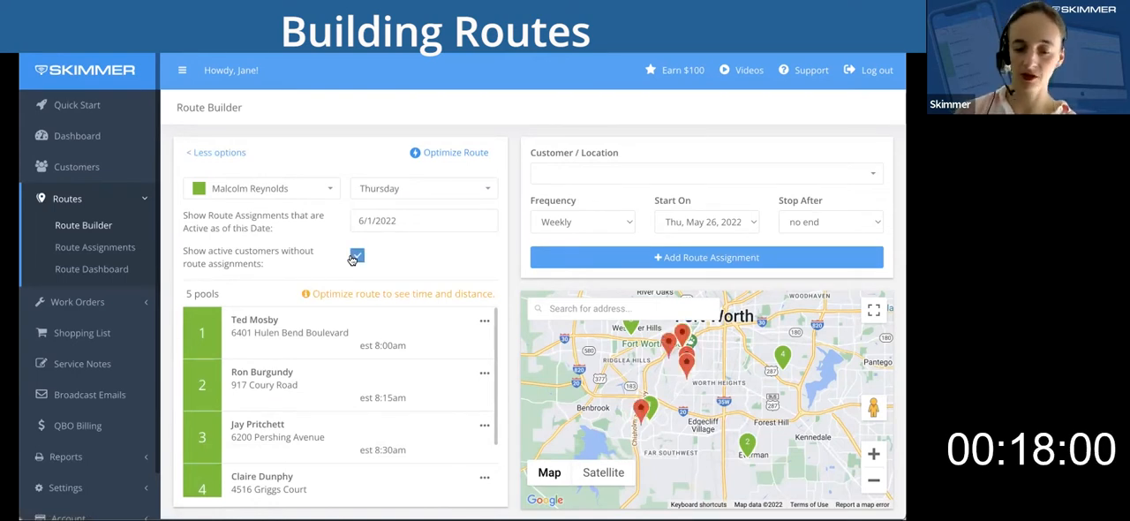
click(642, 410)
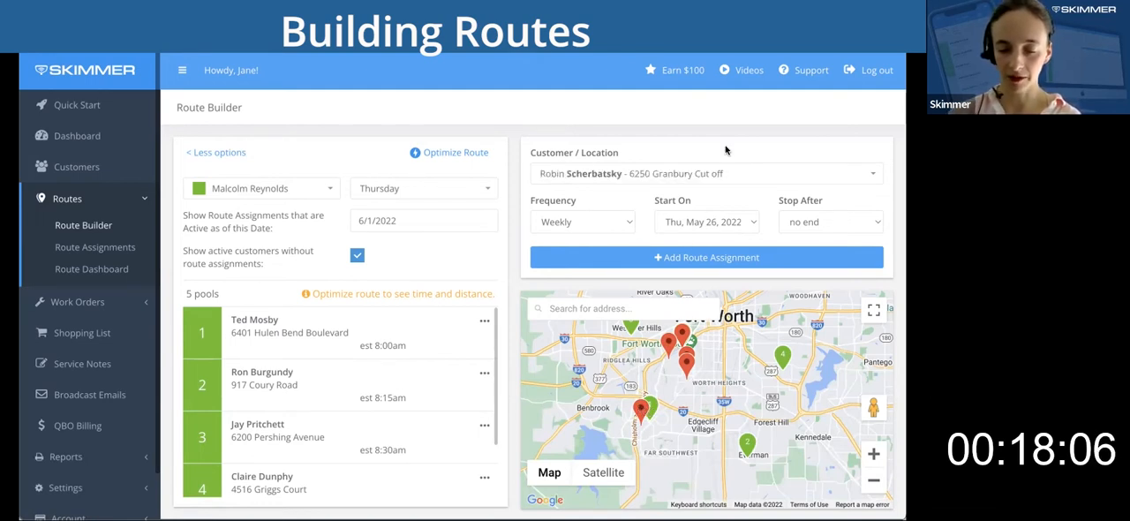
click(718, 257)
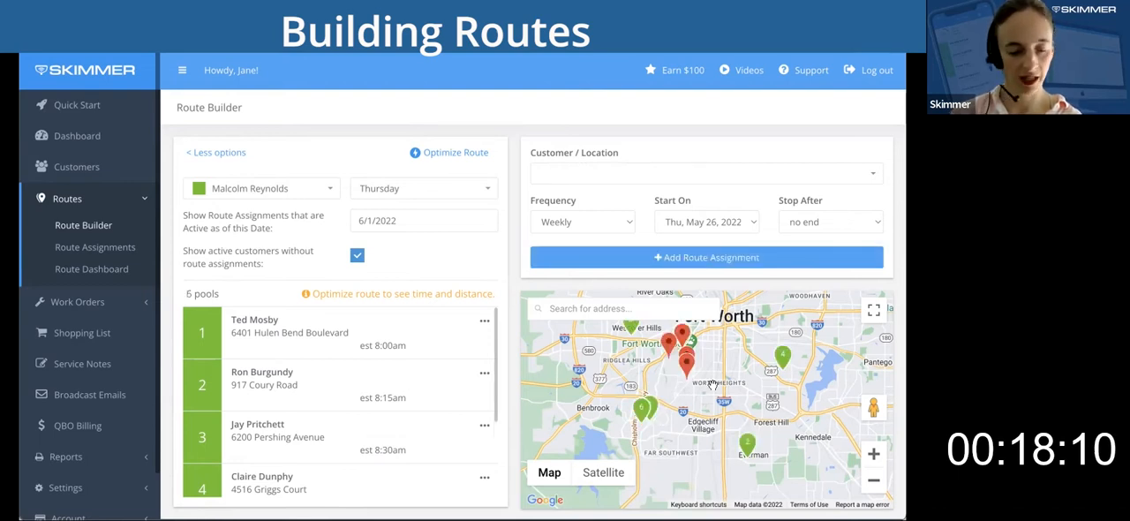
scroll(426, 406, down, 3)
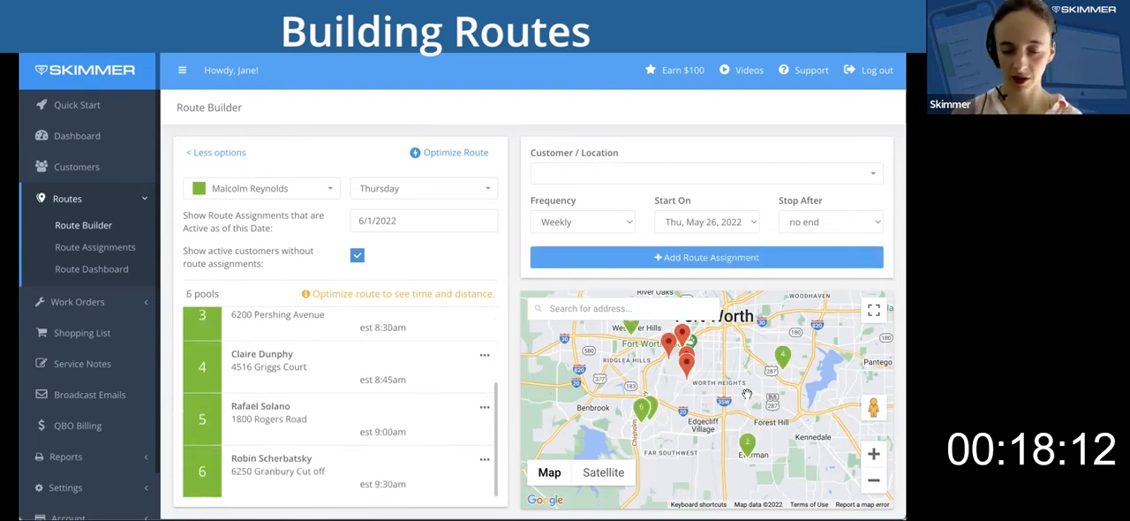
Add the four remaining unassigned customers clustered near central Fort Worth to the Thursday route as weekly assignments.
click(688, 368)
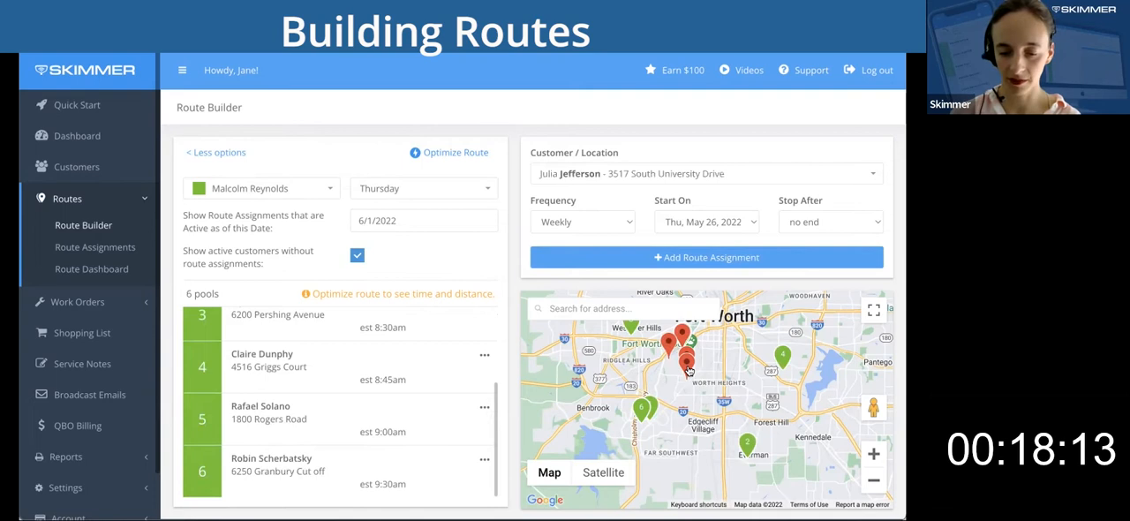
click(679, 259)
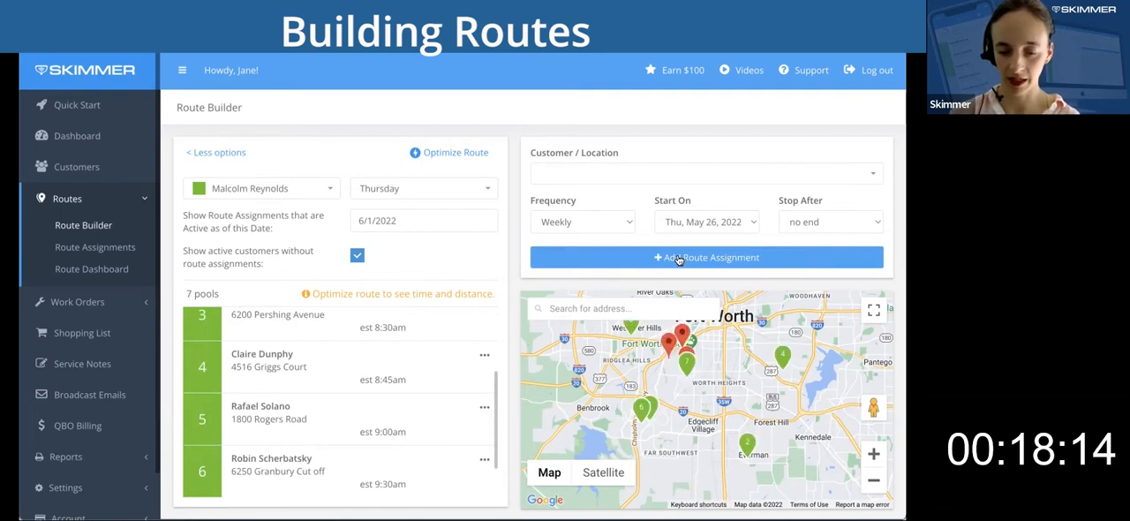
click(681, 353)
click(725, 262)
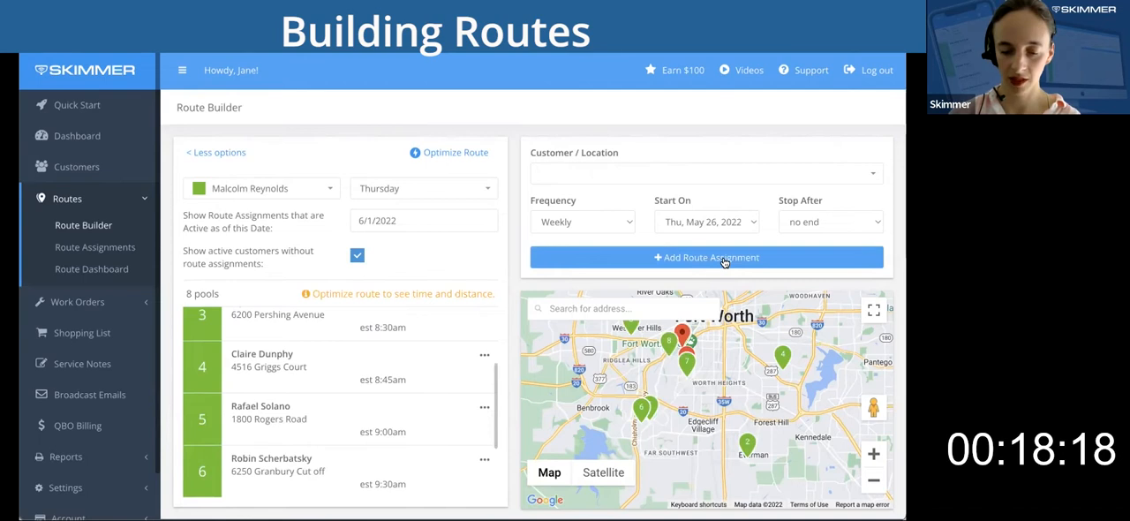
click(682, 335)
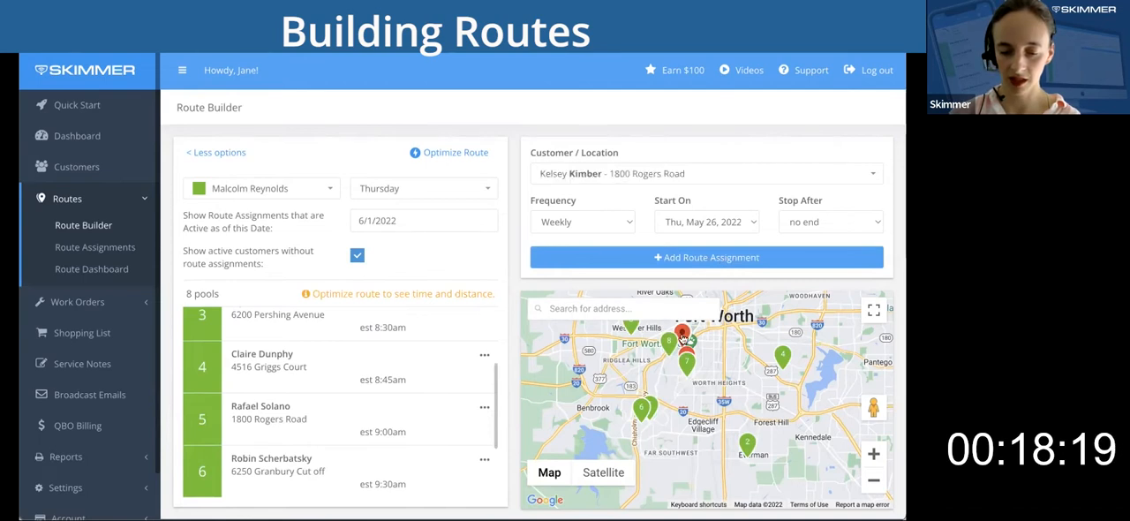
click(671, 258)
click(689, 353)
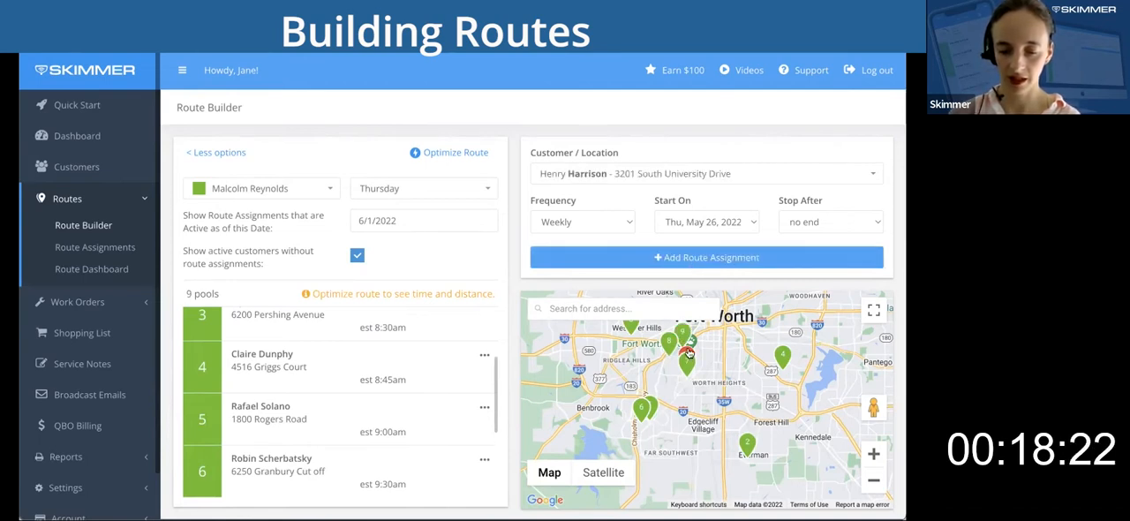
click(693, 259)
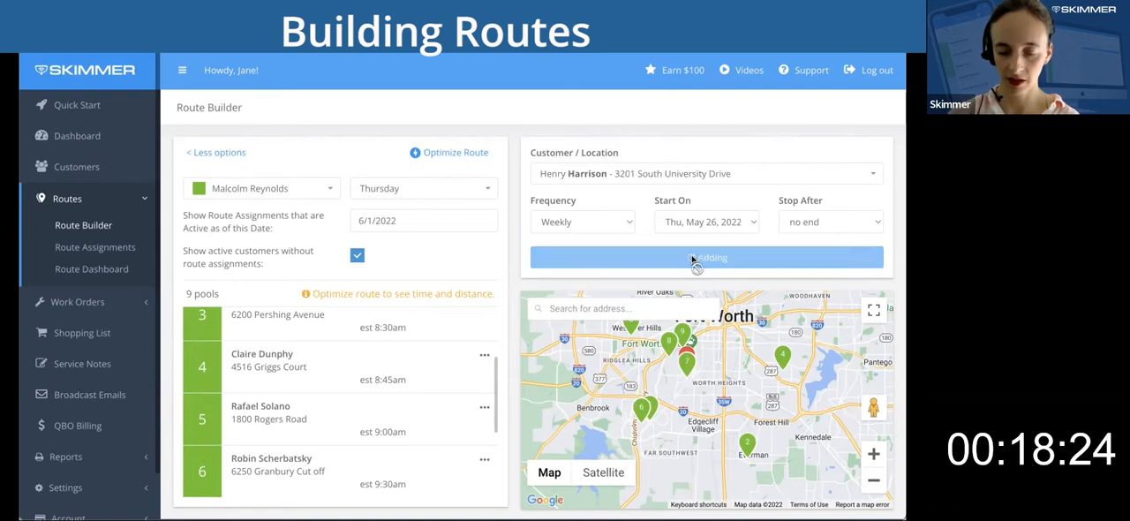
Add the two outlying unassigned customers, near North Richland Hills and south of Lewisville, to the Thursday route weekly.
click(871, 482)
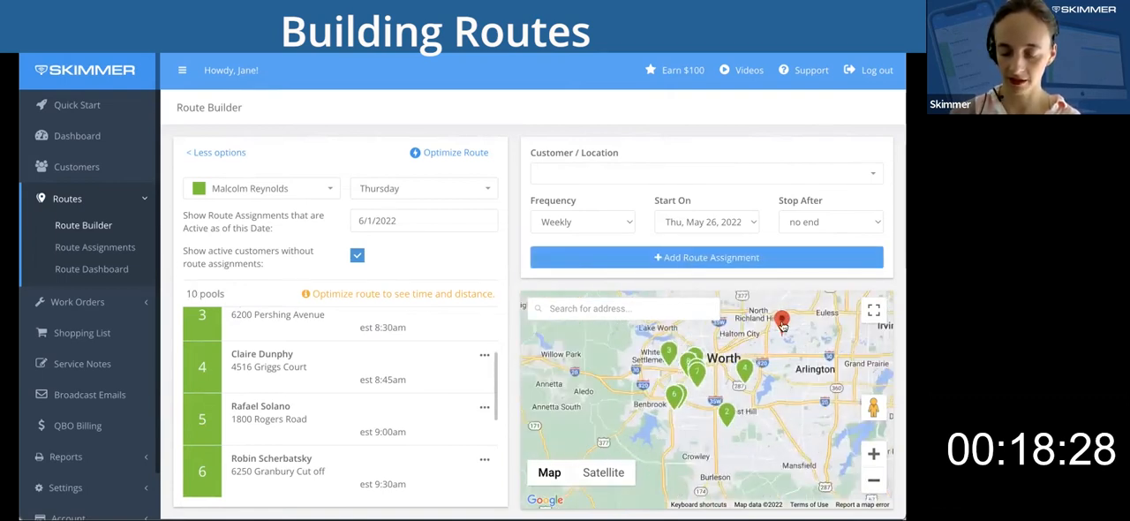
click(782, 323)
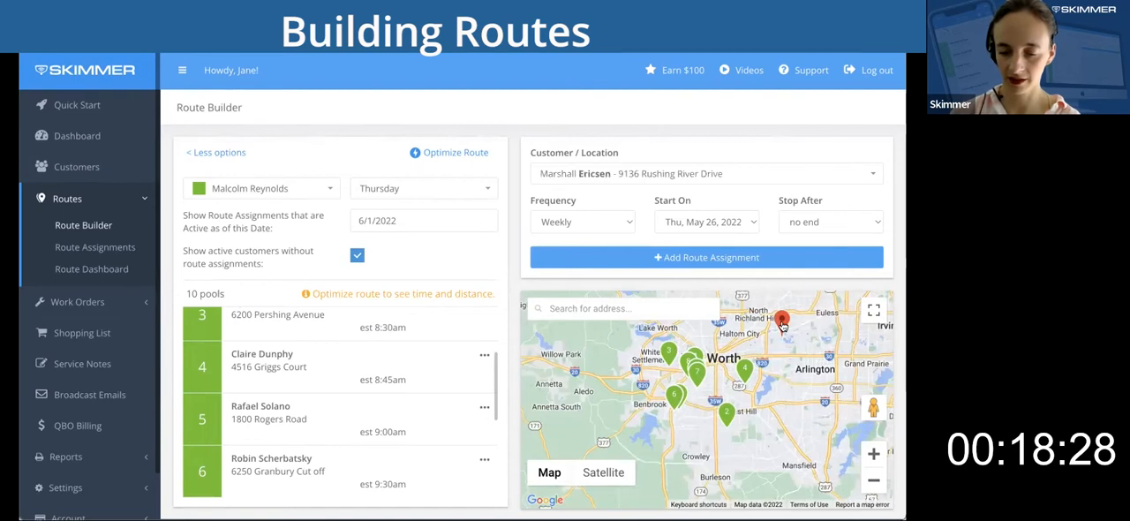
click(730, 260)
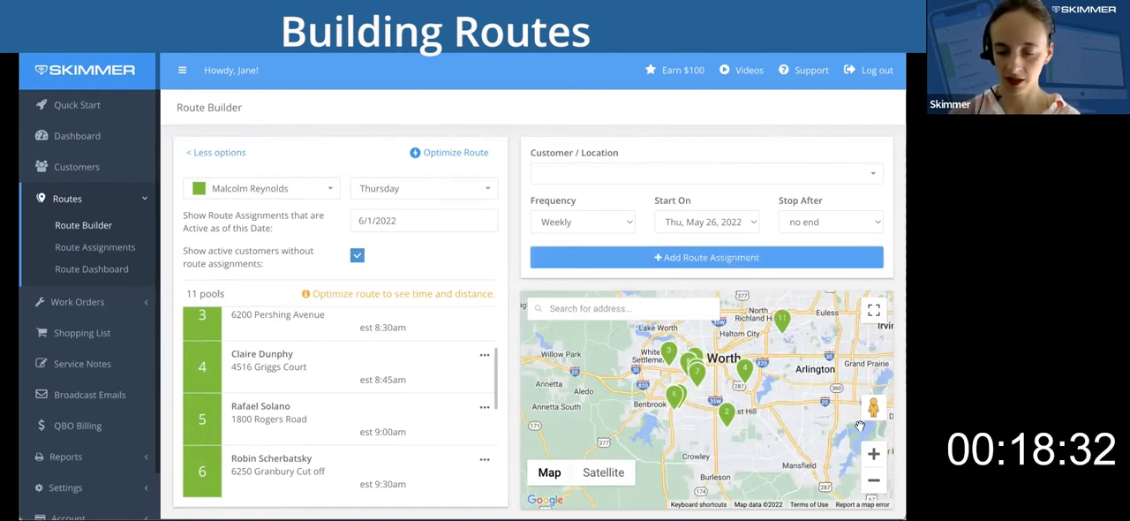
click(873, 483)
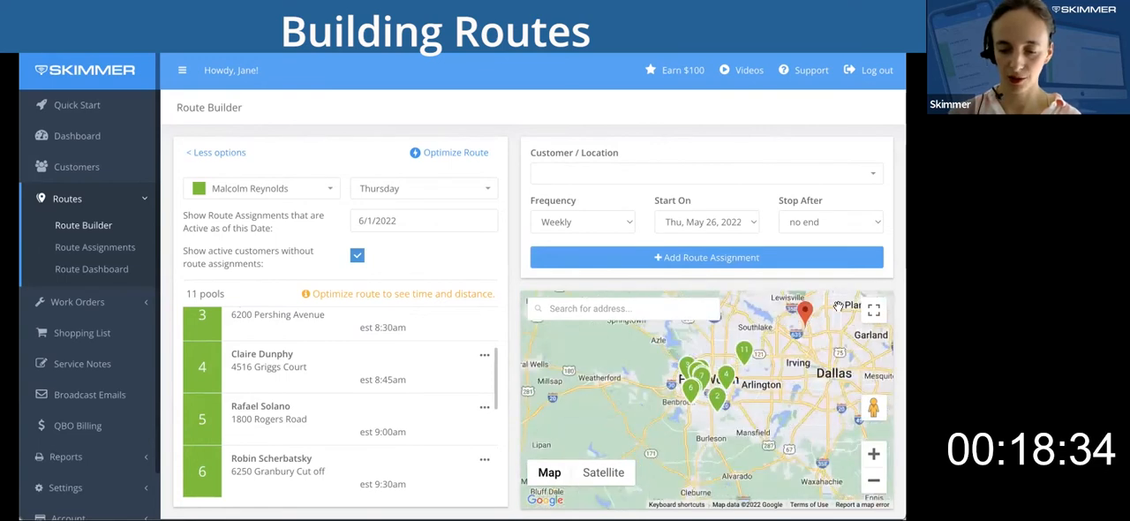
click(804, 315)
click(711, 257)
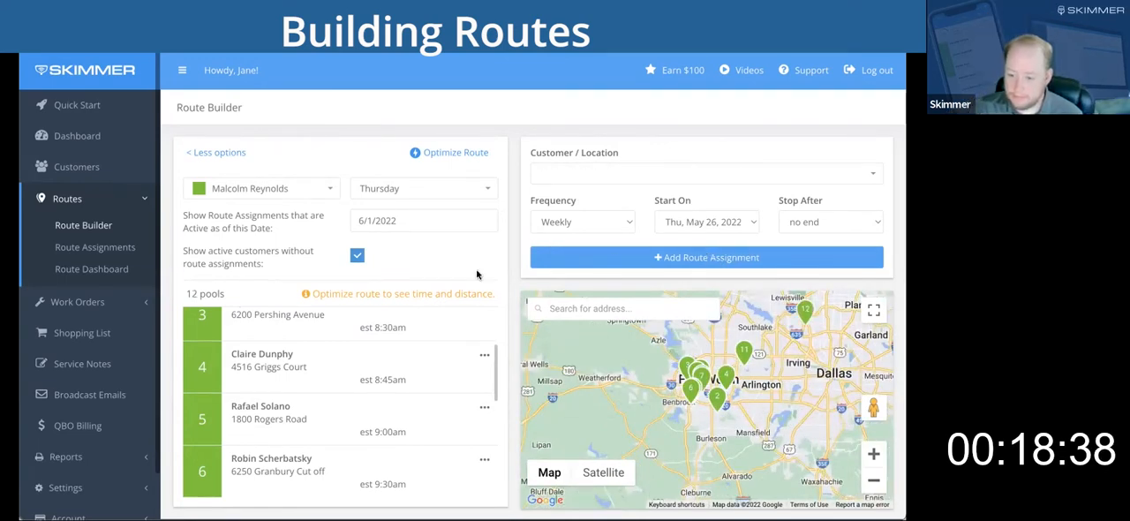
Reorder the Thursday route by moving the first stop to second place and the third stop to fifth.
scroll(420, 329, down, 5)
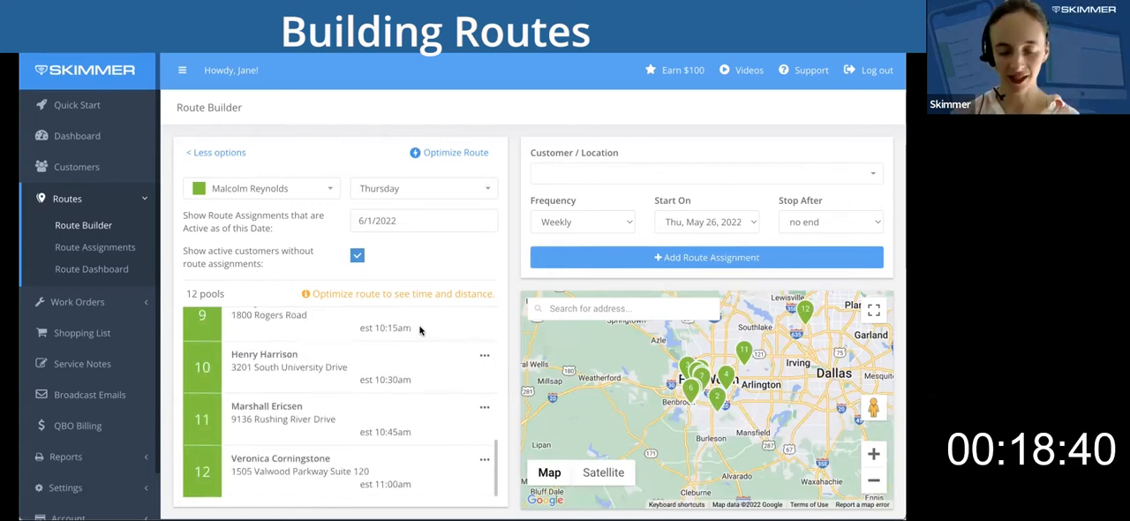
scroll(420, 330, up, 5)
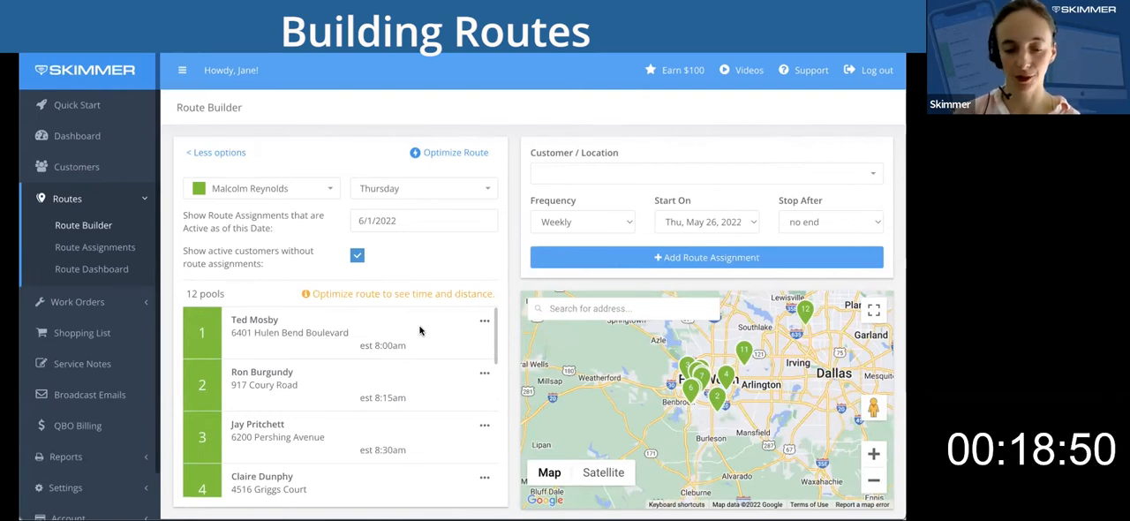
drag(201, 336, 200, 385)
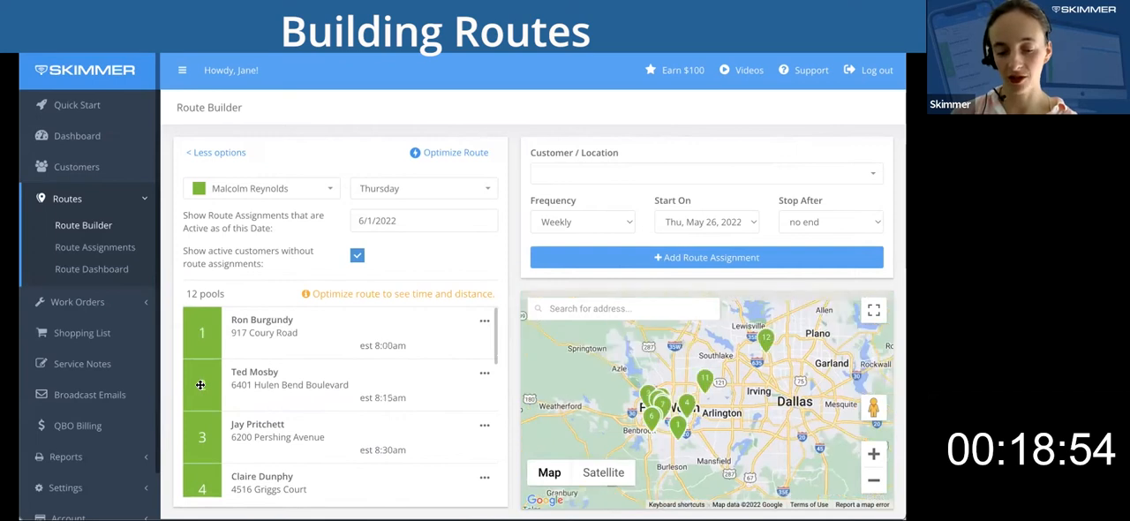
drag(202, 431, 201, 354)
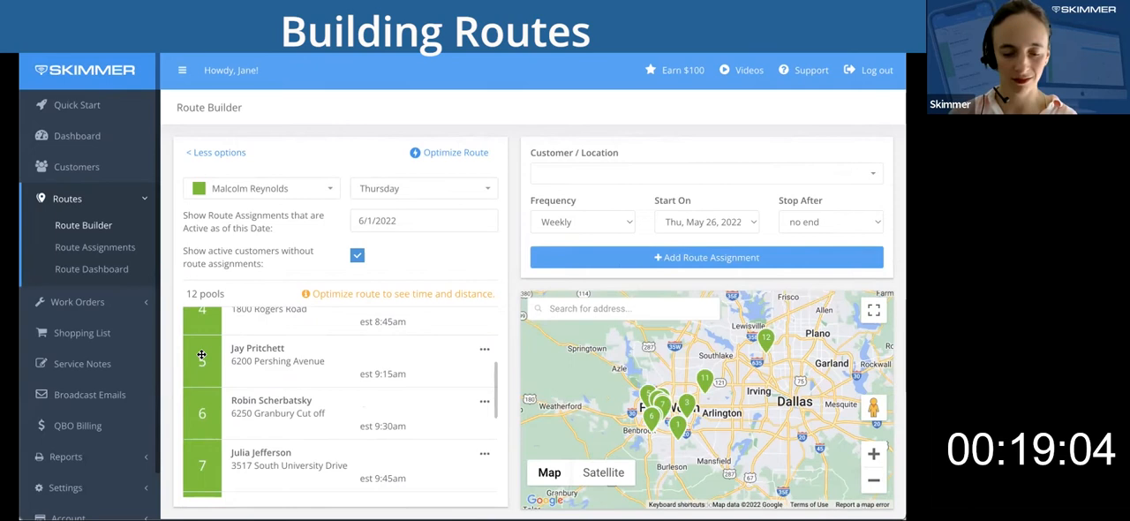
Optimize the Thursday route, starting from the first stop's route address and ending at the twelfth stop's.
scroll(384, 383, up, 3)
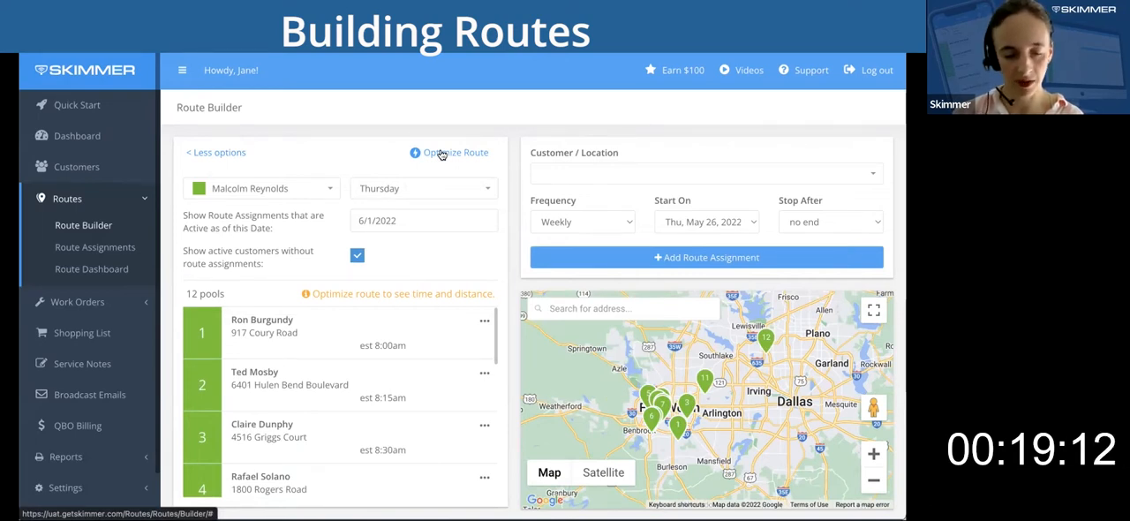
click(442, 155)
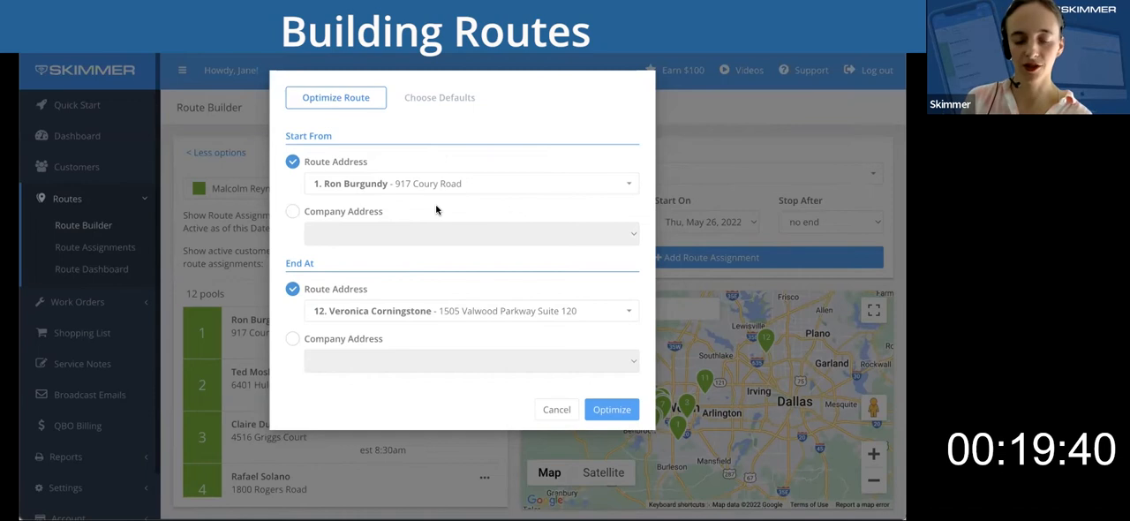
click(613, 409)
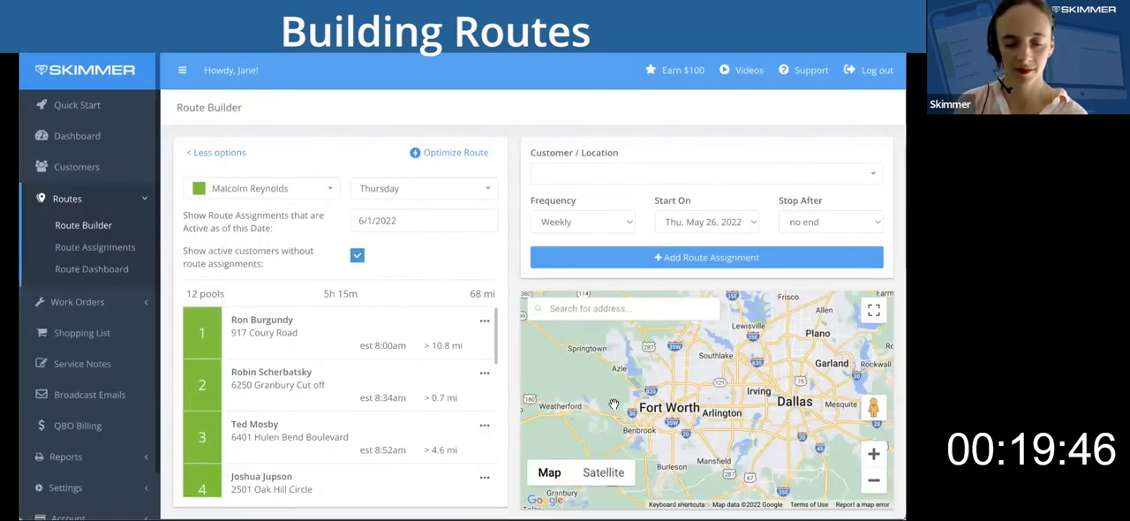
Look over the optimized stops and open the Route Assignments overview, dismissing its welcome message.
scroll(409, 393, down, 3)
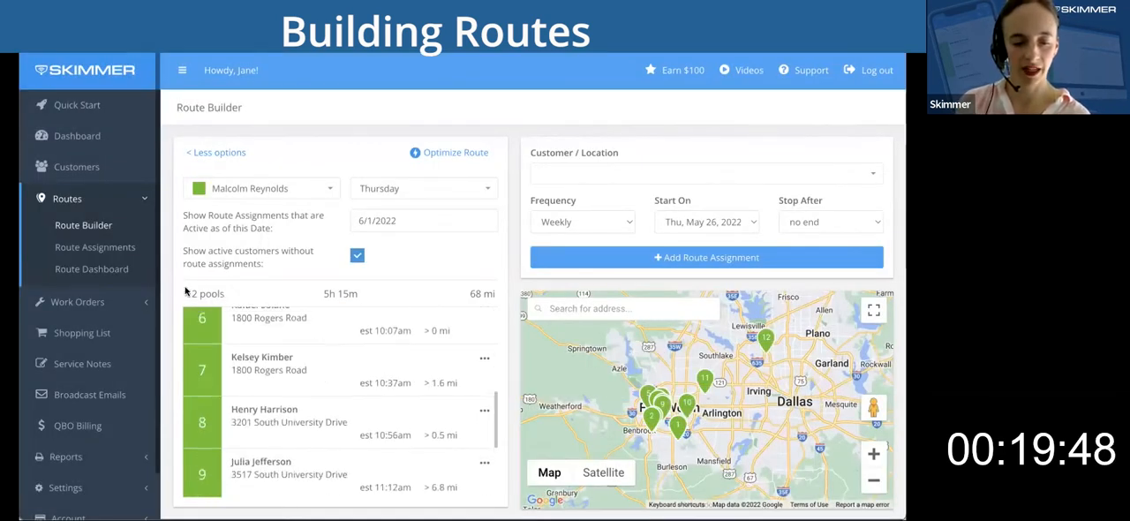
click(113, 248)
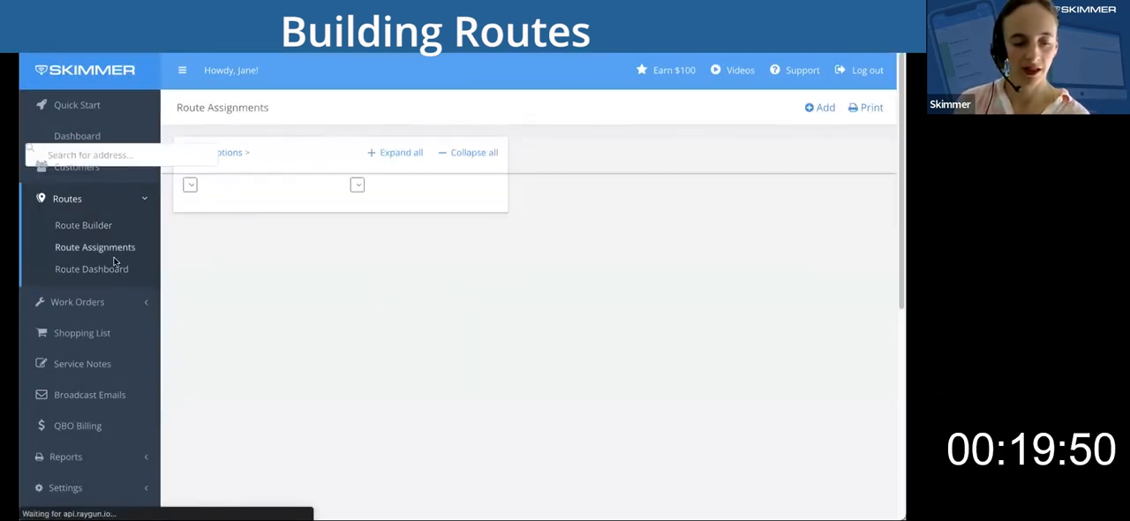
click(619, 405)
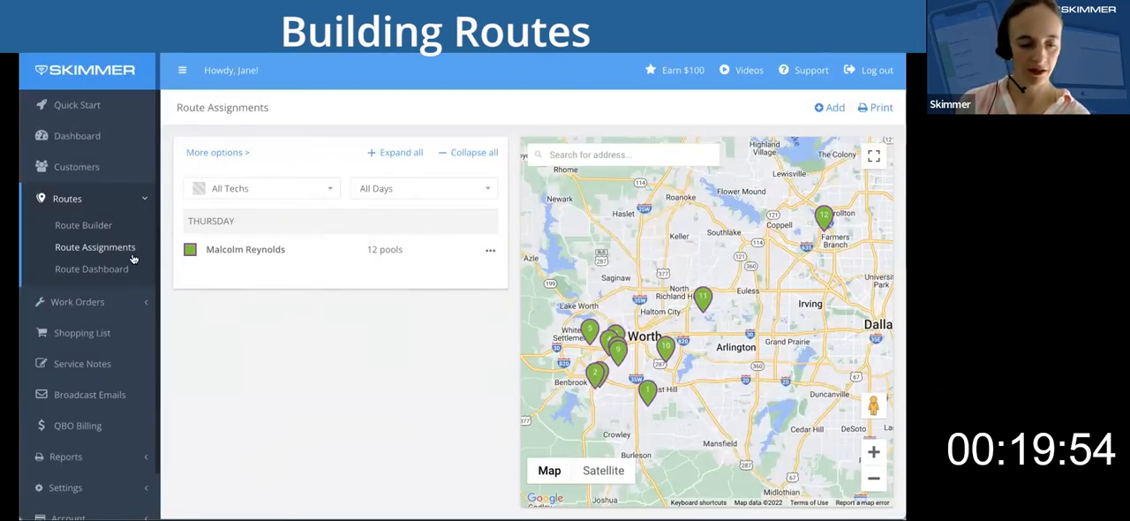
Open the Route Dashboard, dismiss its welcome video, and look over the stops scheduled for Thursday, May 26.
click(106, 270)
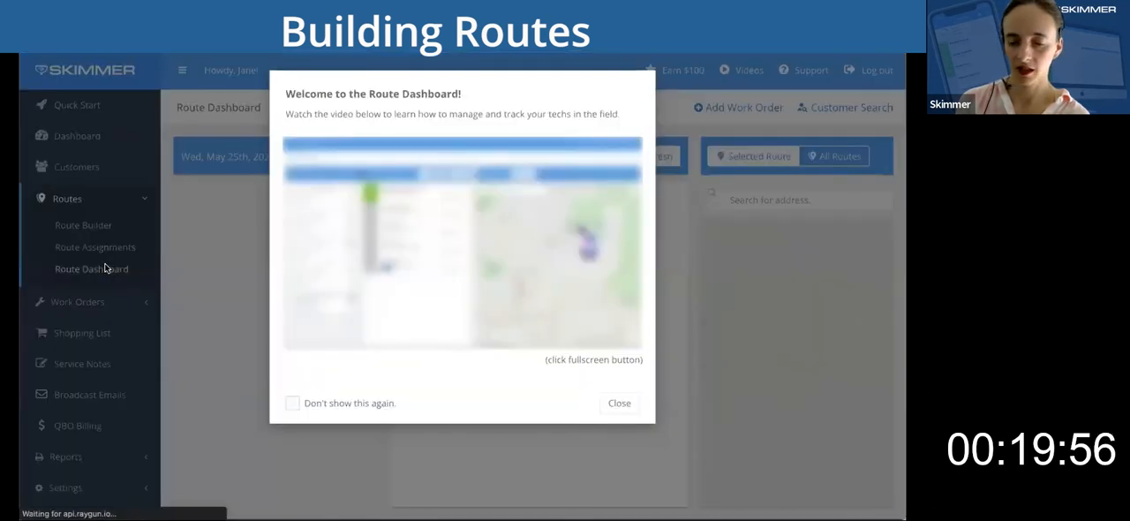
click(619, 403)
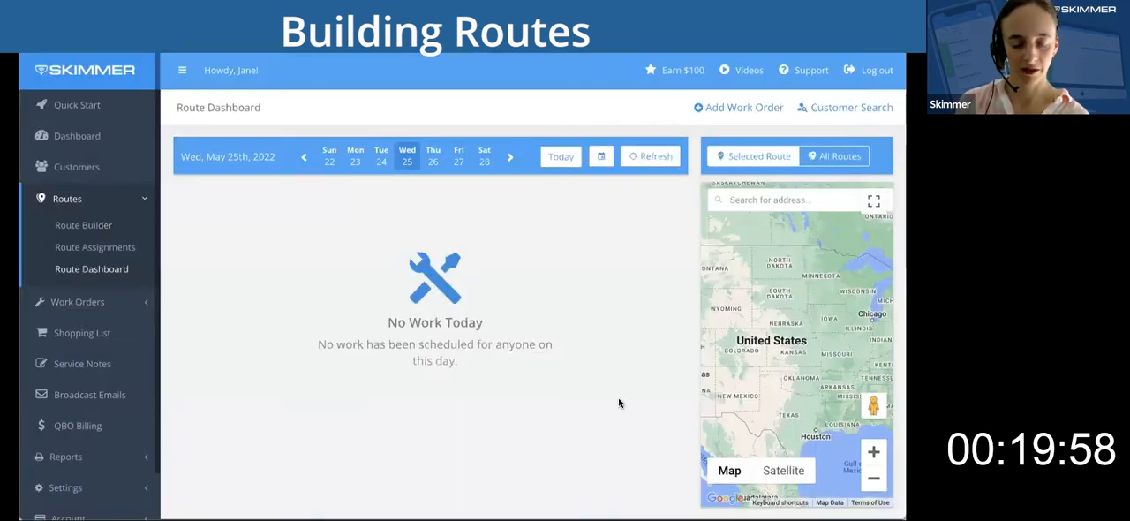
click(433, 159)
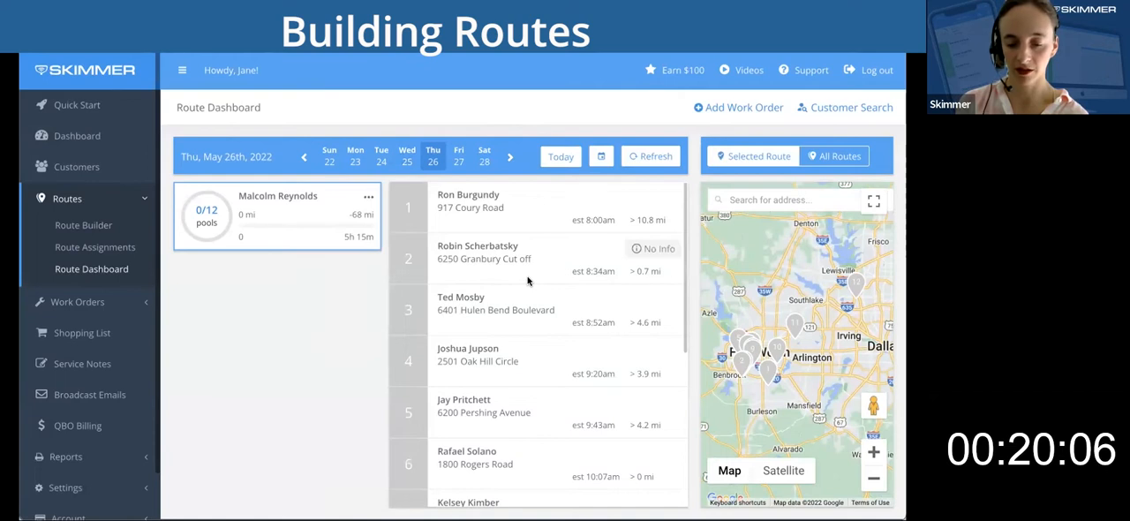
scroll(529, 279, down, 3)
scroll(529, 279, up, 3)
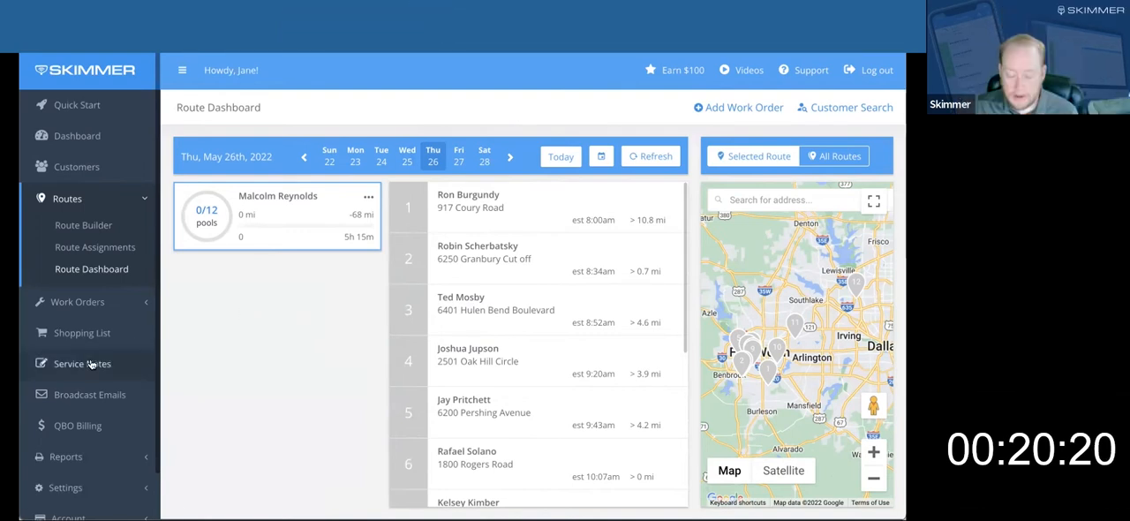
Open the Service Emails settings and turn on automatic service emails to customers.
scroll(93, 361, down, 1)
click(100, 441)
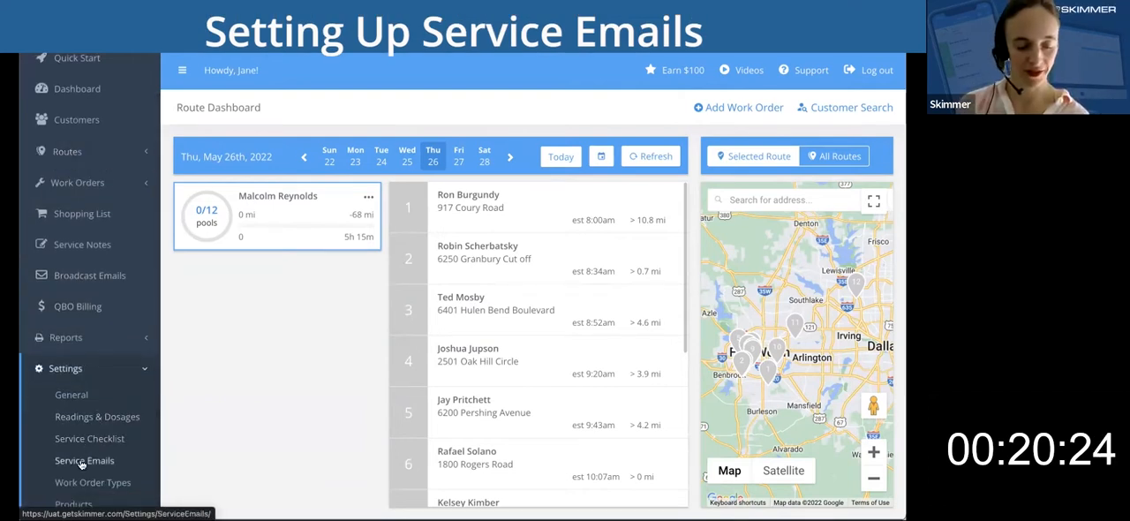
click(82, 461)
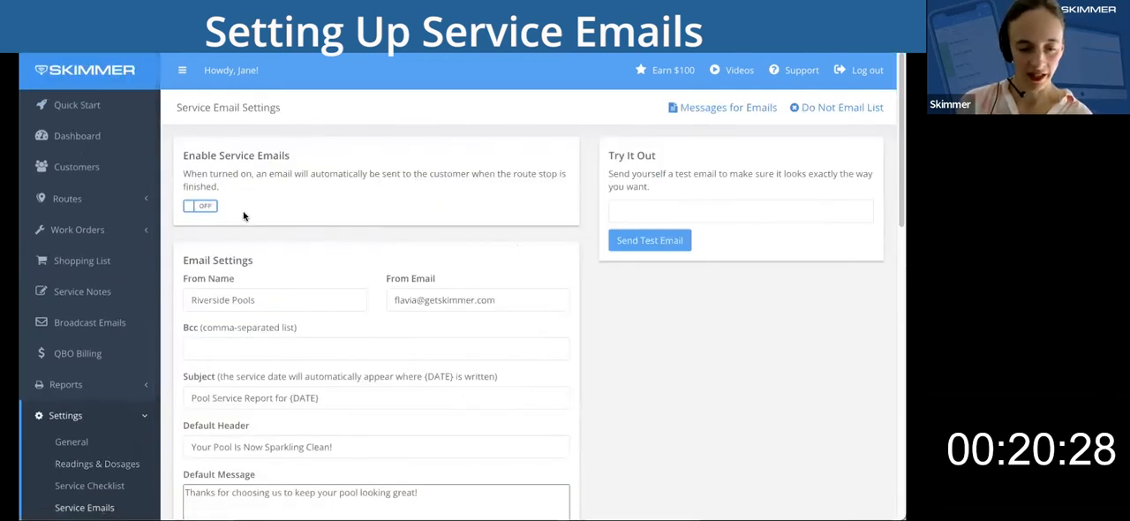
click(201, 206)
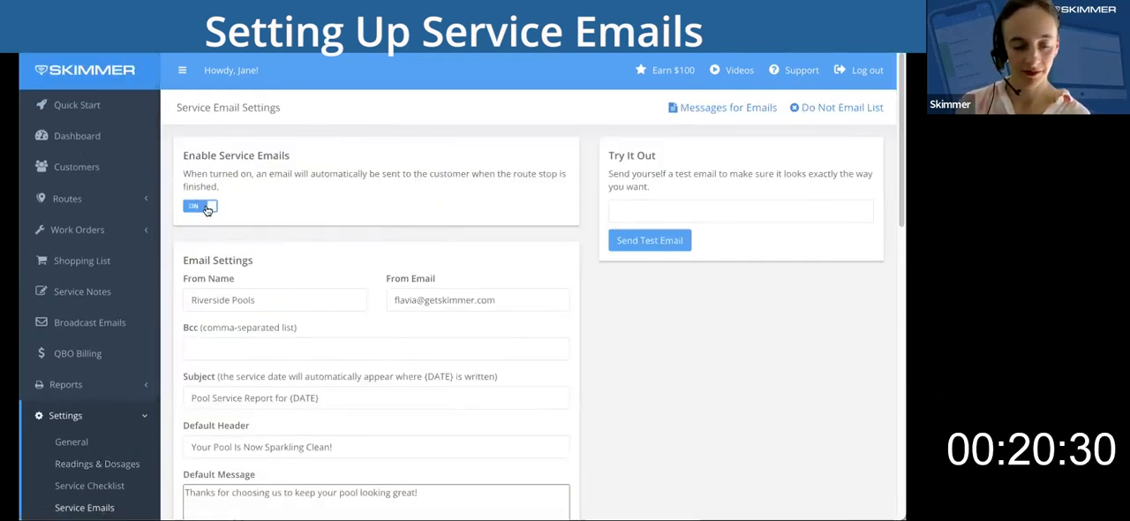
Replace the From Email in the service email settings with the company's support email address.
scroll(647, 378, down, 1)
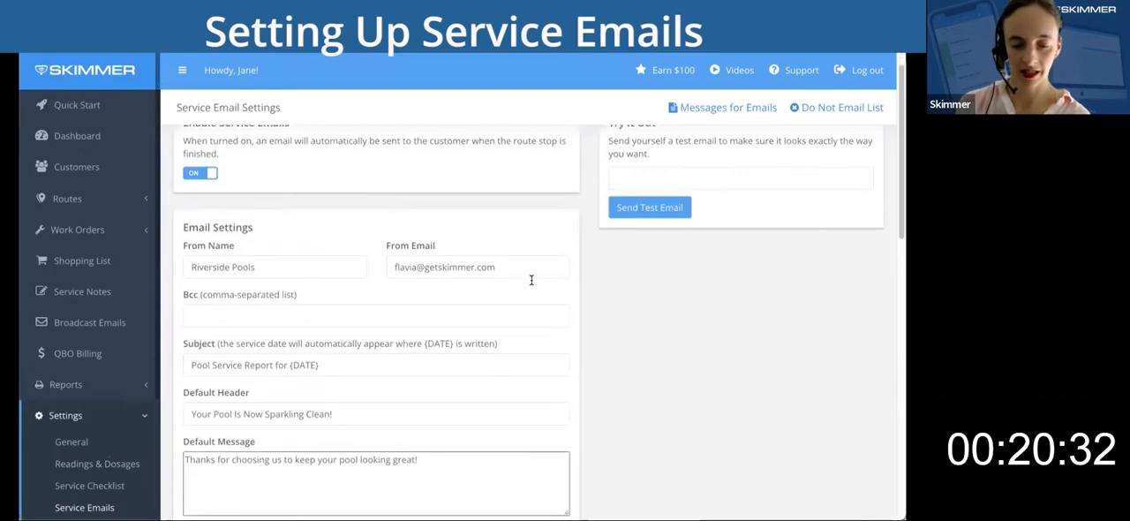
click(502, 265)
key(ctrl+a)
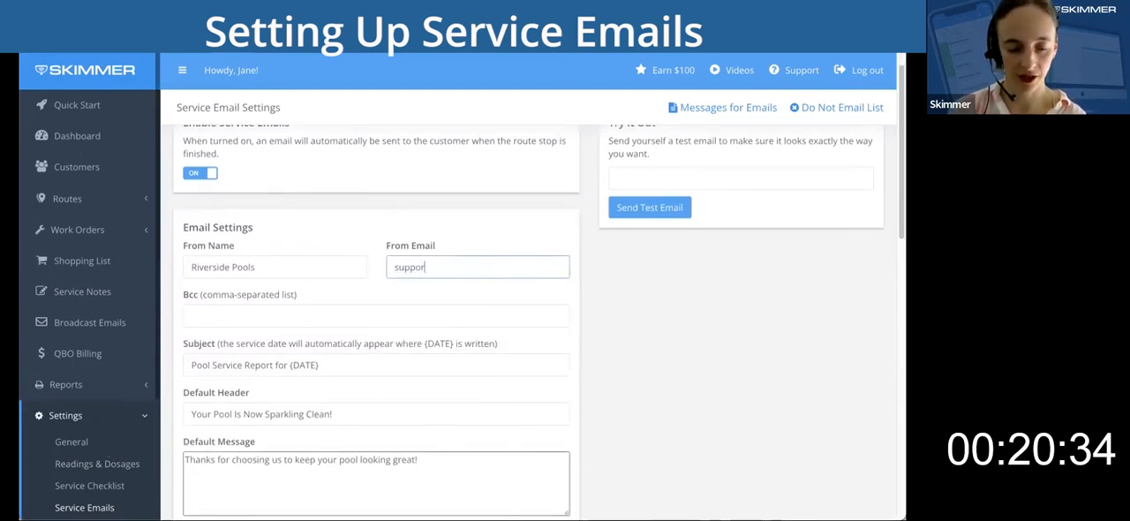
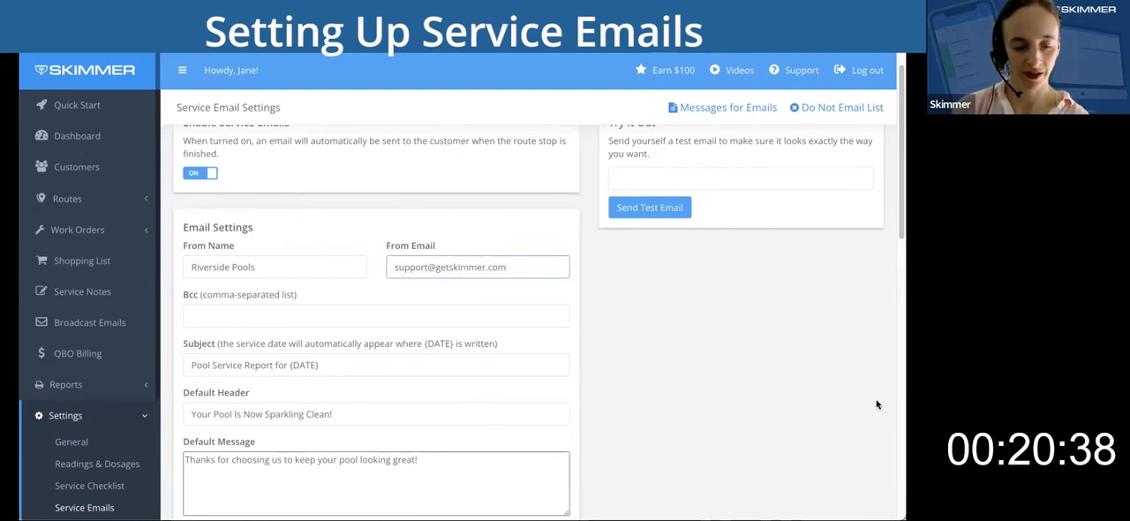
Upload Riverside Pools.png as the company logo, save the service email settings, and check the saved logo.
scroll(724, 382, down, 3)
scroll(723, 383, down, 7)
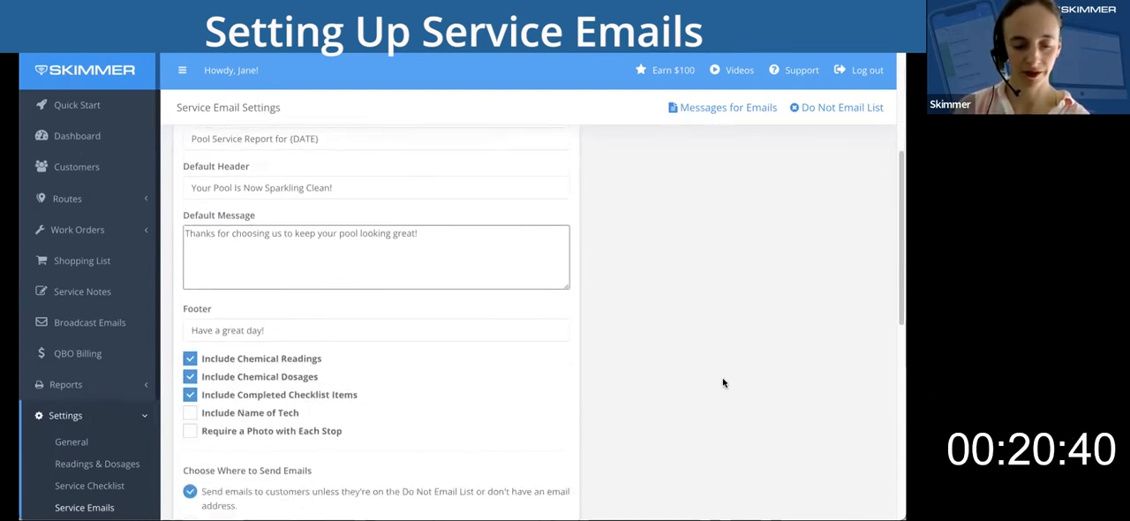
scroll(723, 382, down, 2)
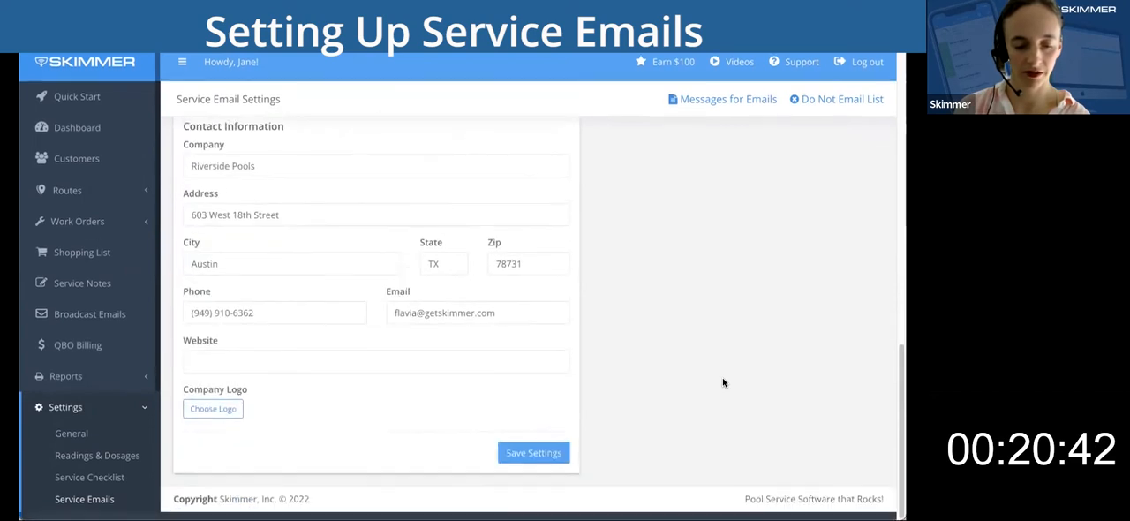
click(214, 418)
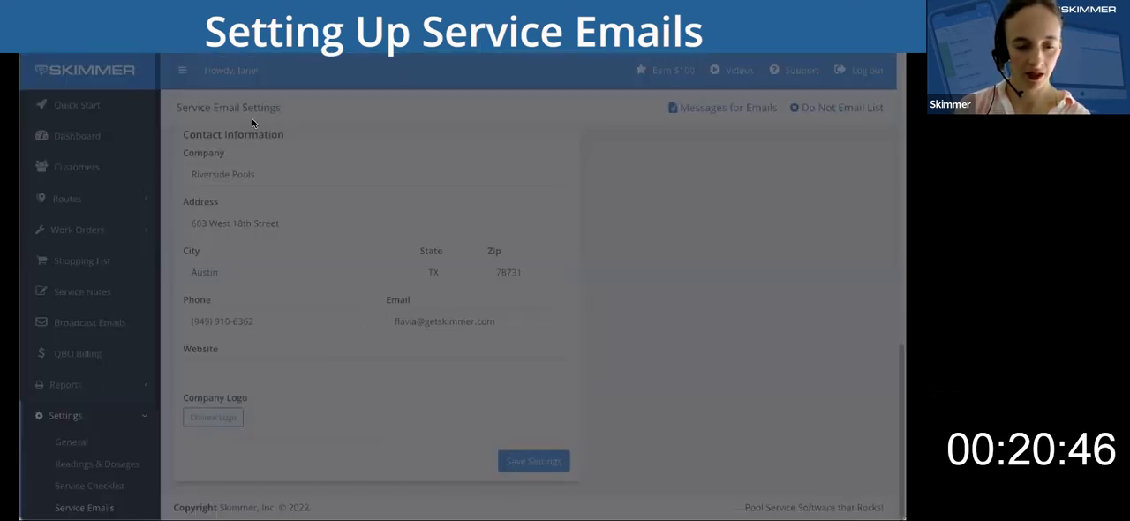
click(806, 438)
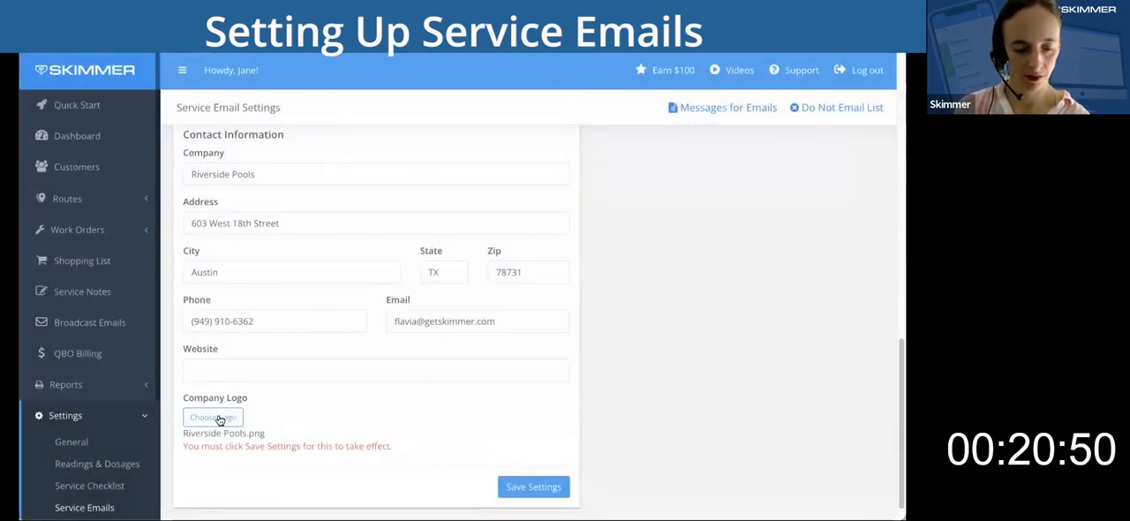
click(544, 489)
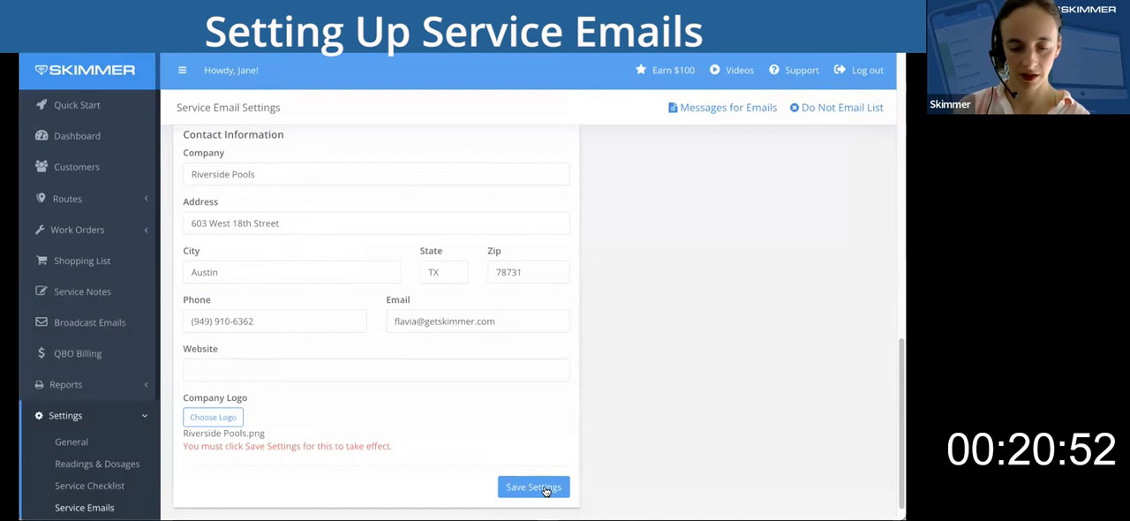
scroll(605, 433, down, 10)
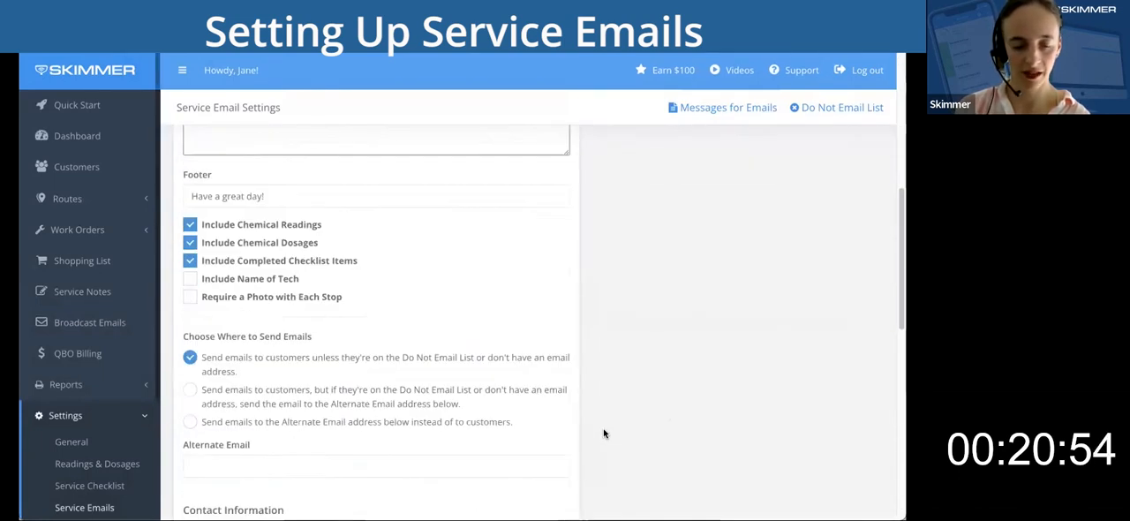
scroll(605, 433, down, 5)
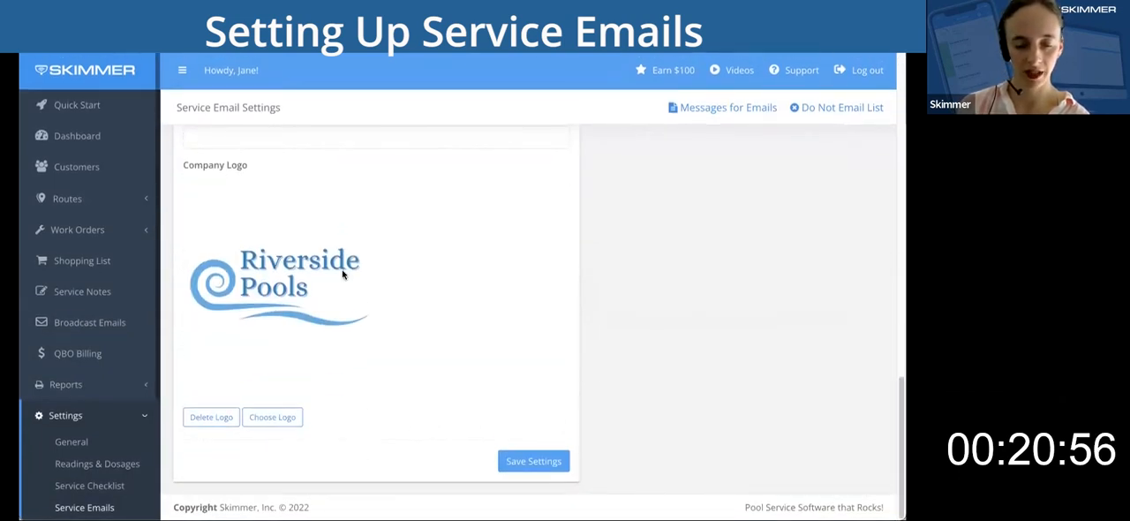
scroll(364, 278, up, 15)
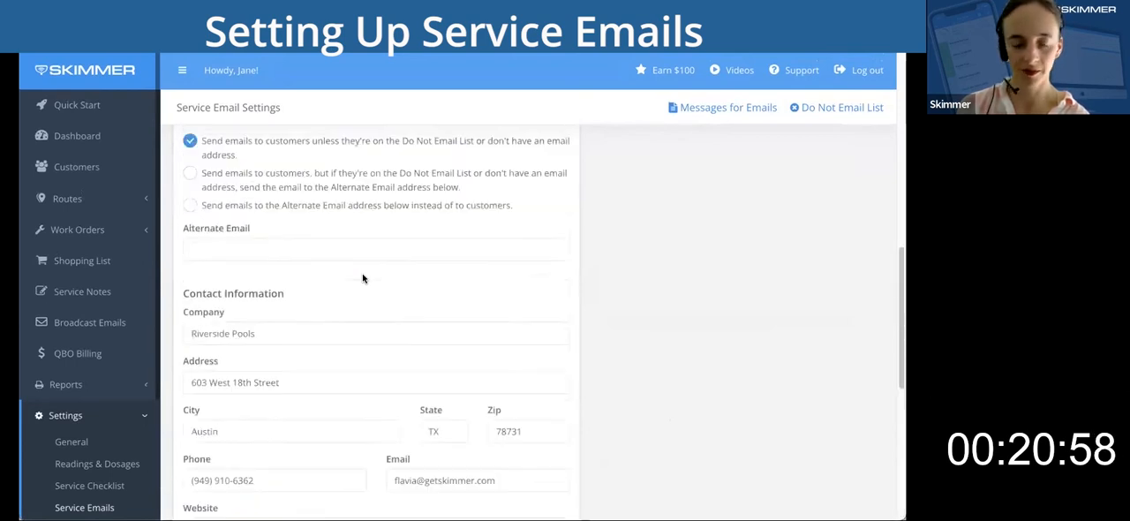
Enable Include Name of Tech and Require a Photo with Each Stop for the service emails.
scroll(631, 430, down, 4)
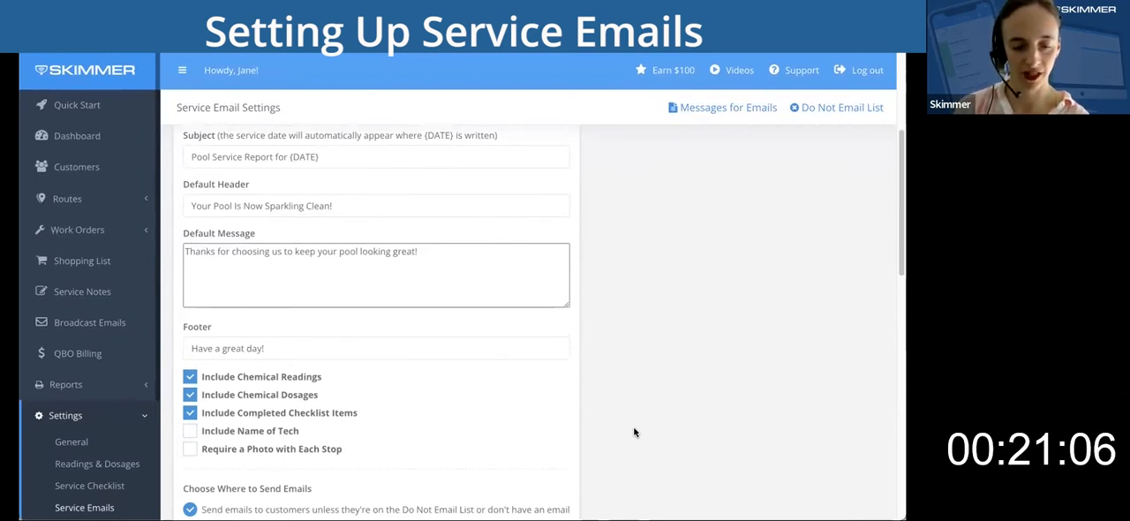
scroll(634, 432, down, 3)
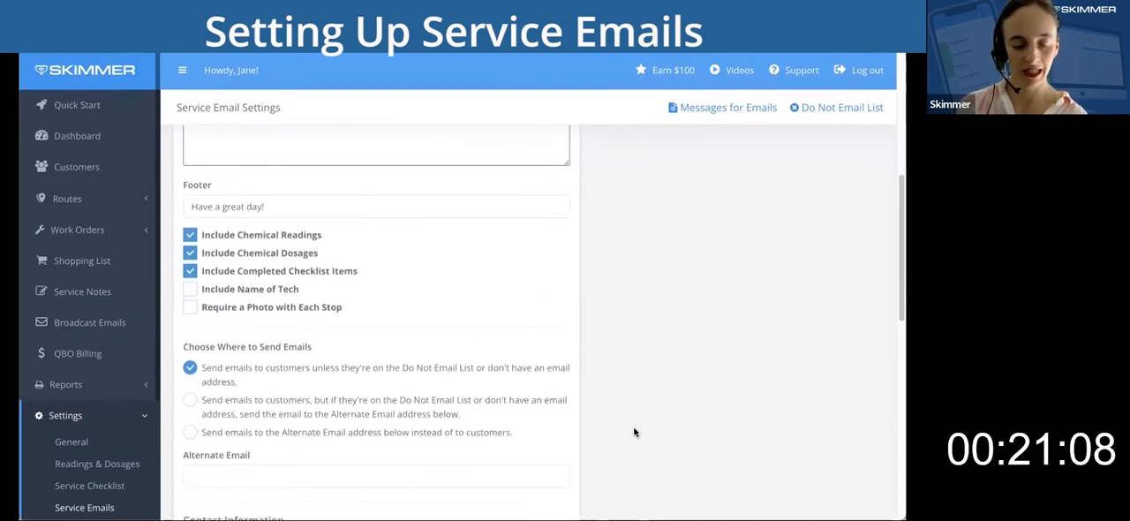
scroll(634, 432, down, 1)
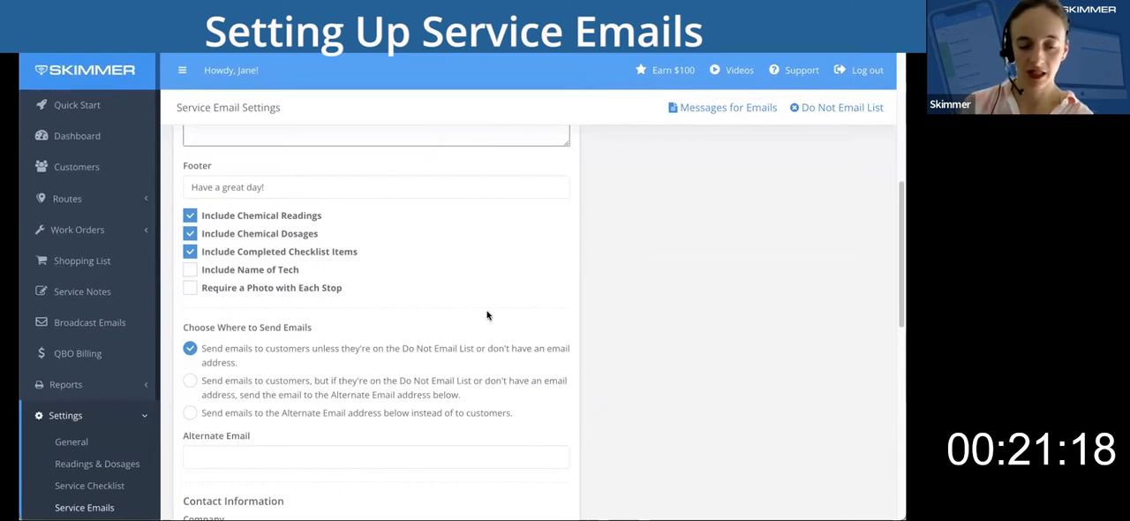
click(190, 270)
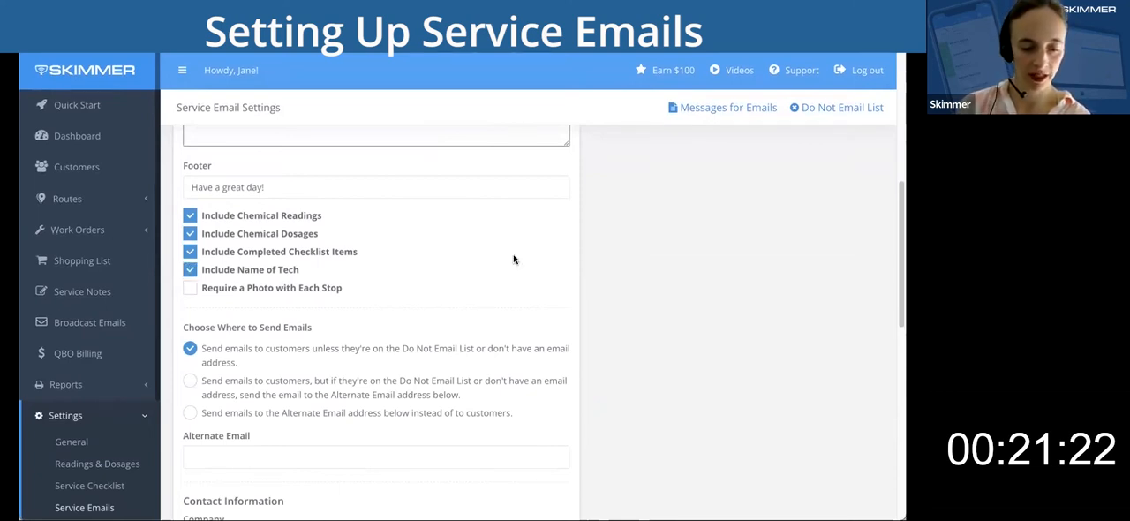
scroll(702, 300, down, 1)
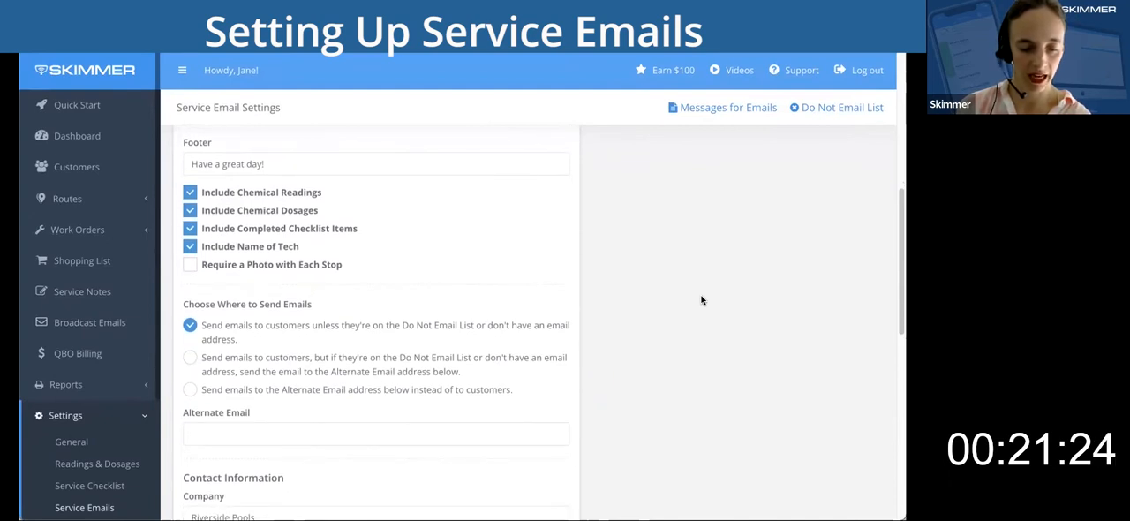
click(190, 265)
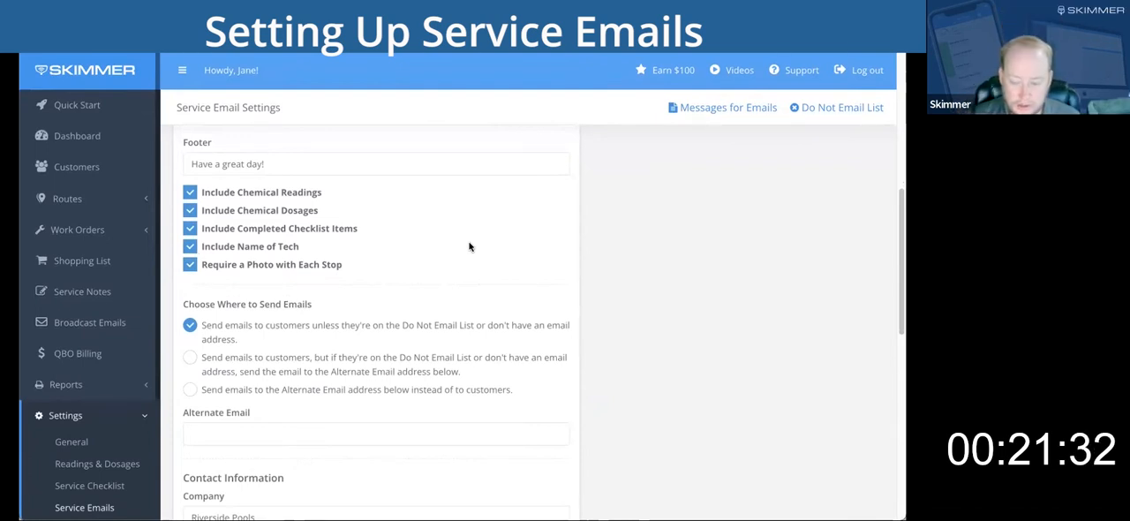
Review the service email's sender, message content, included items, and the options for where emails are sent.
scroll(470, 247, down, 1)
scroll(469, 246, down, 5)
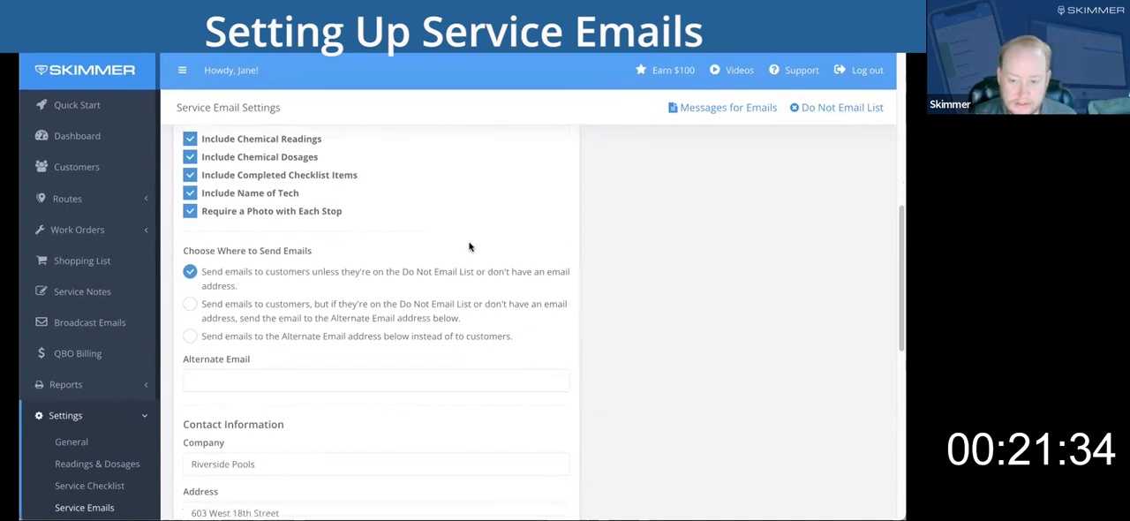
scroll(470, 246, up, 6)
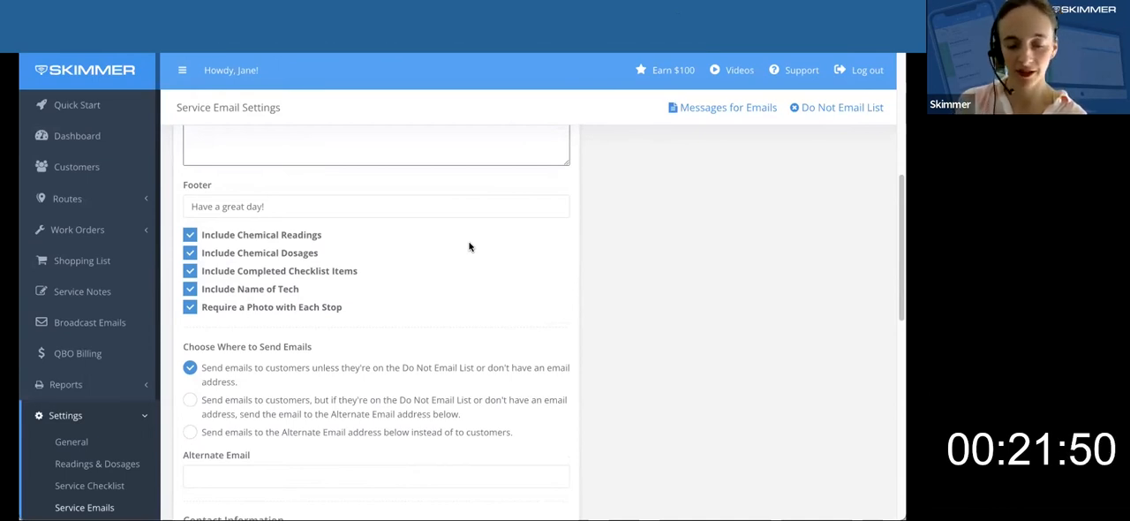
scroll(111, 311, down, 2)
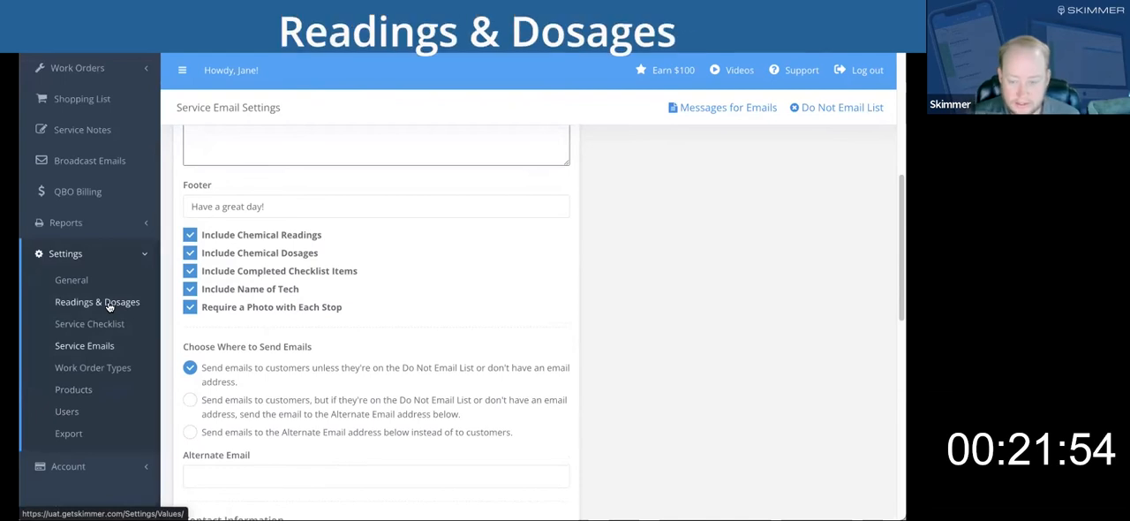
scroll(361, 311, up, 5)
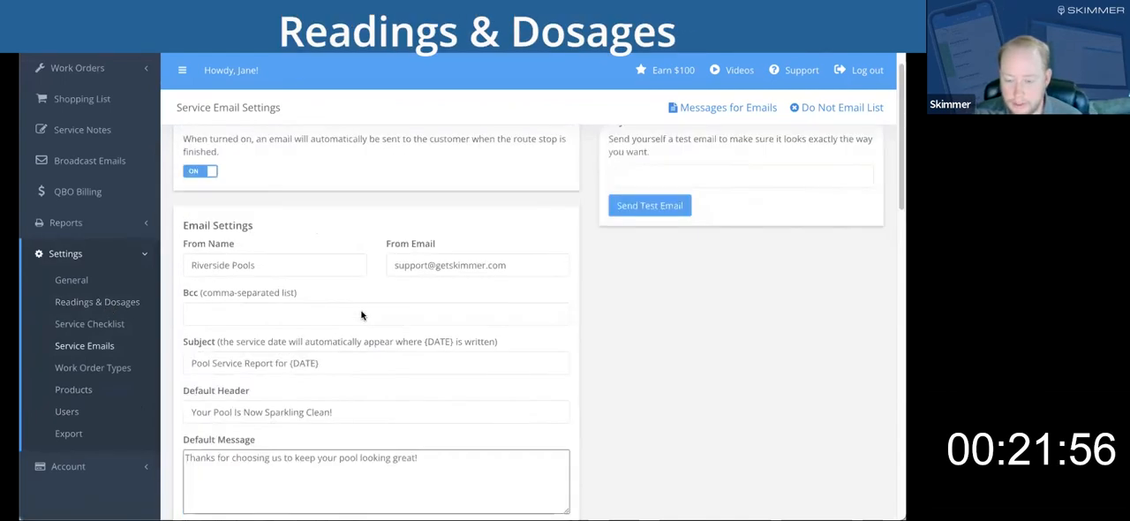
scroll(361, 315, down, 5)
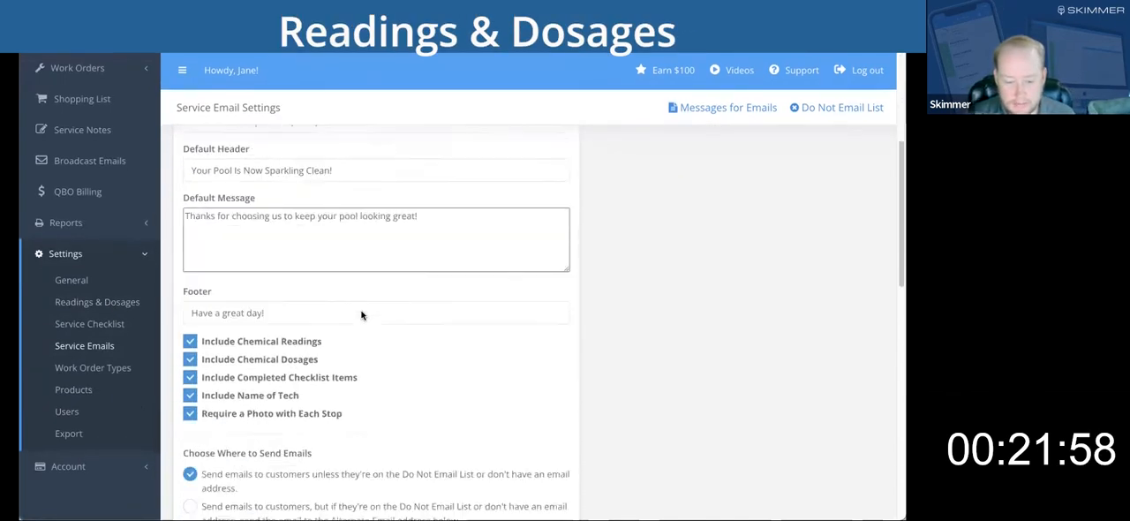
Open the Free Chlorine reading from the Readings & Dosages settings and look over its list of values.
click(110, 303)
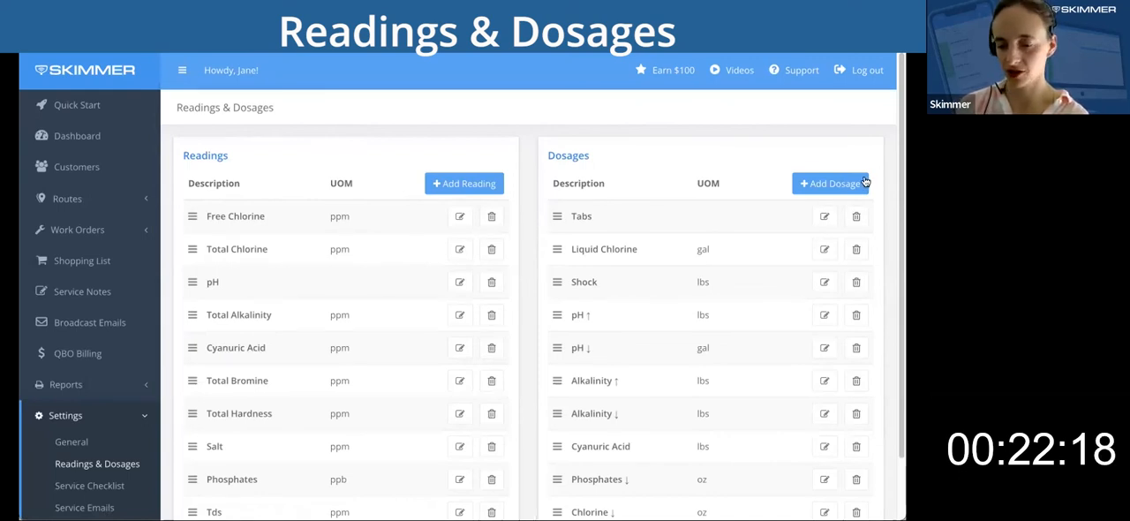
drag(906, 184, 931, 184)
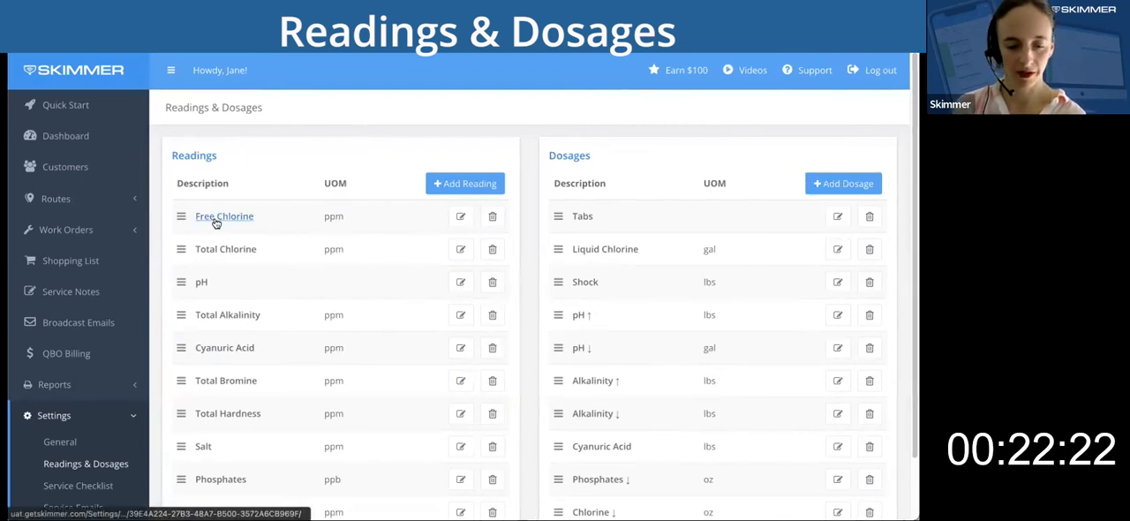
click(458, 223)
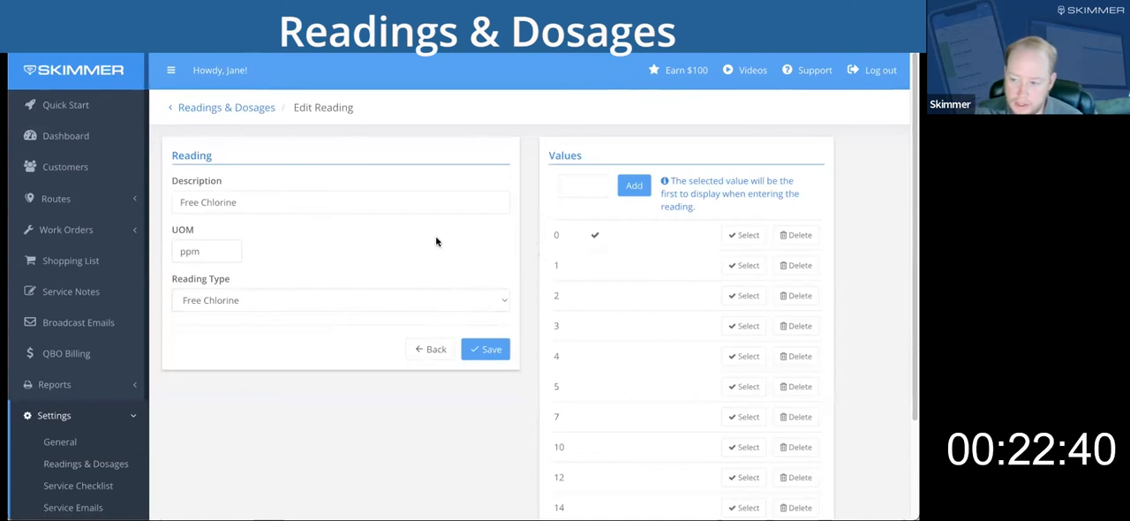
scroll(704, 353, down, 1)
scroll(704, 353, down, 2)
scroll(704, 353, up, 3)
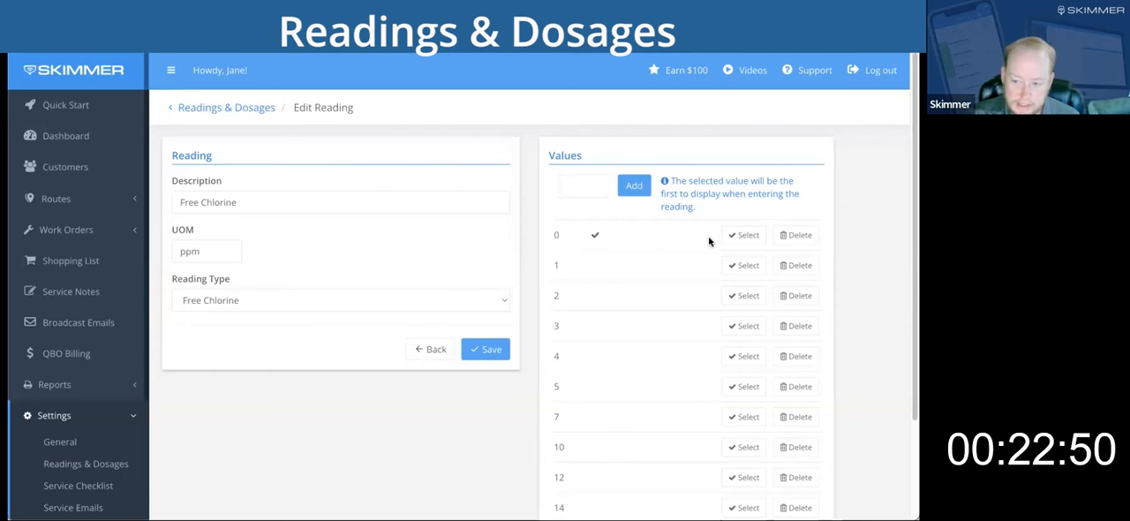
Make 3 the value displayed first when entering Free Chlorine, review the value list, and save the reading.
click(731, 238)
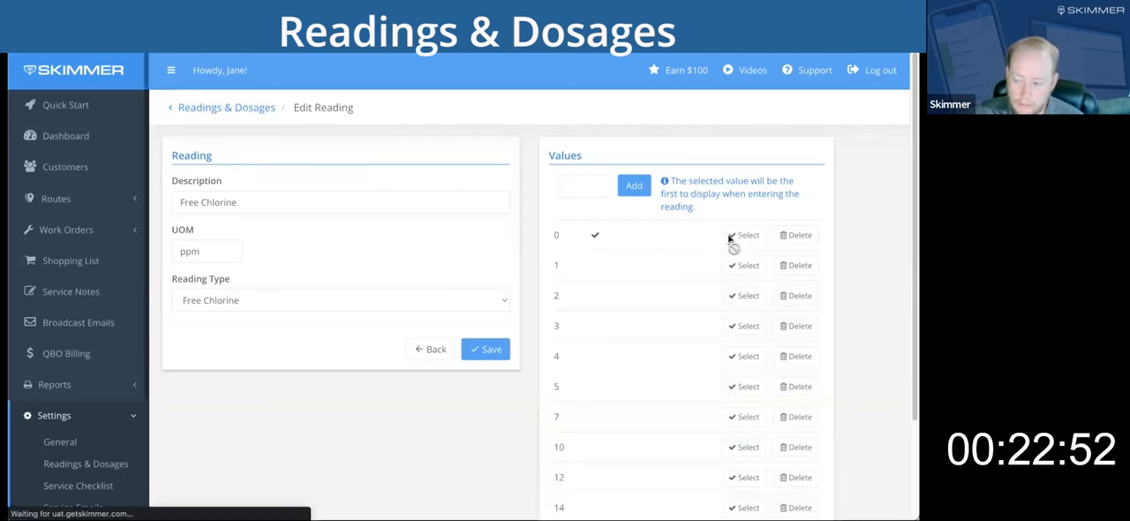
click(736, 297)
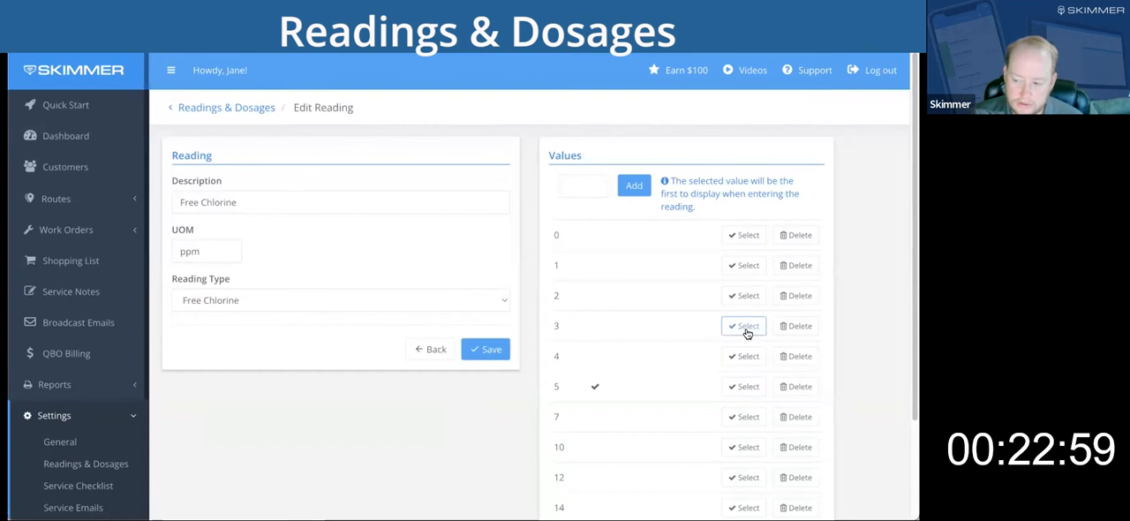
click(747, 332)
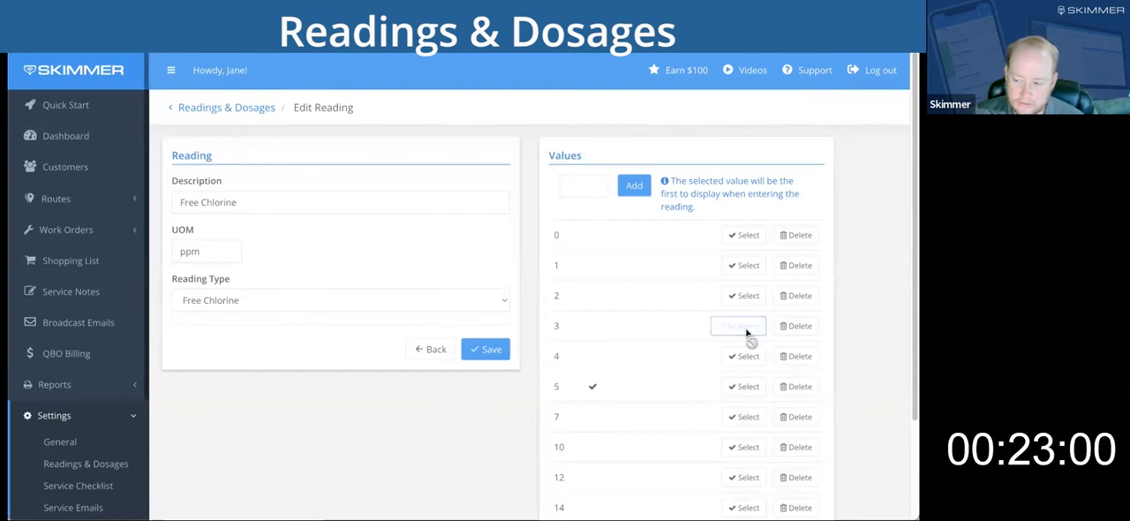
scroll(649, 365, down, 1)
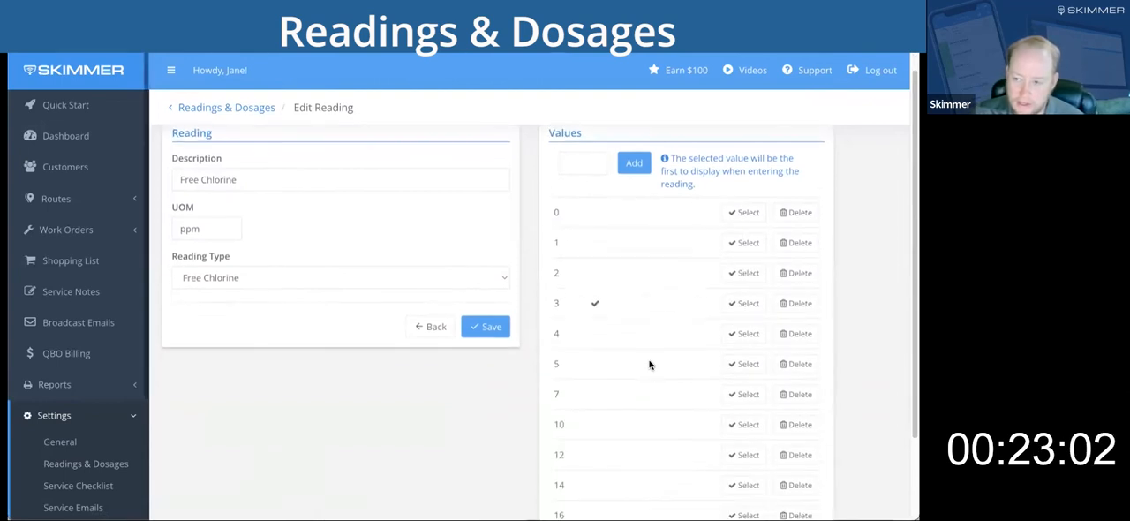
scroll(650, 365, down, 1)
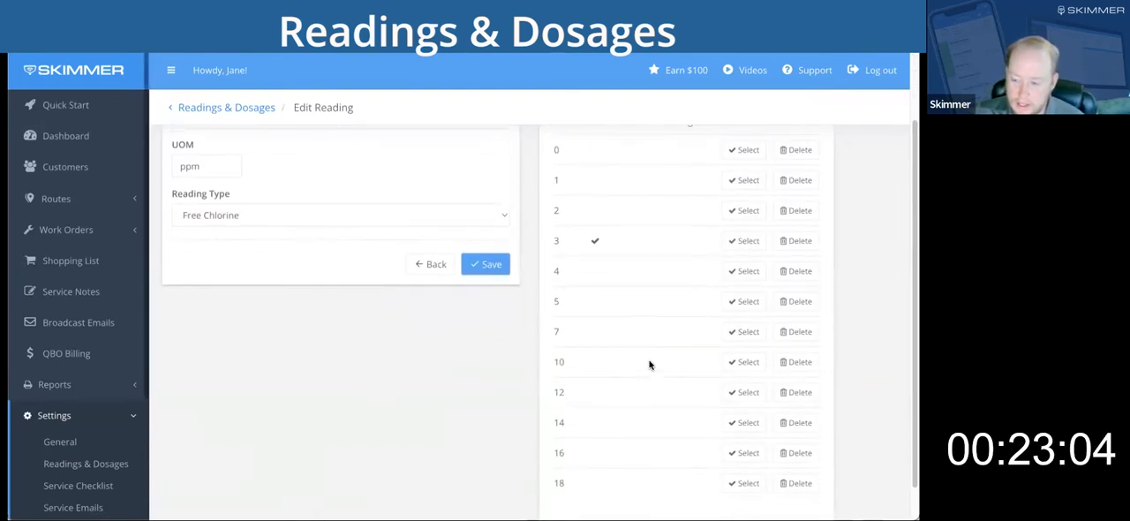
scroll(649, 364, up, 2)
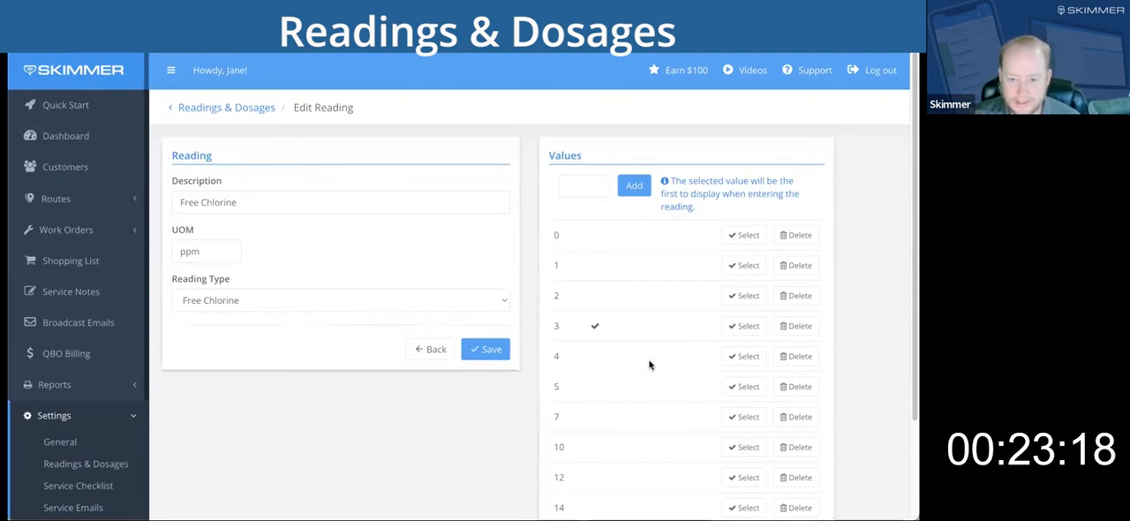
scroll(649, 365, down, 3)
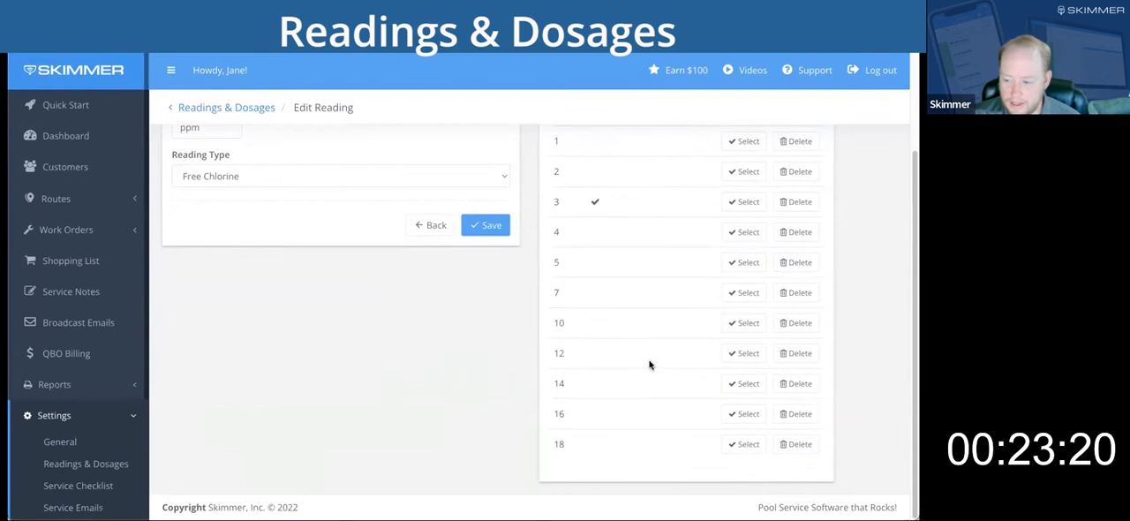
scroll(649, 365, up, 3)
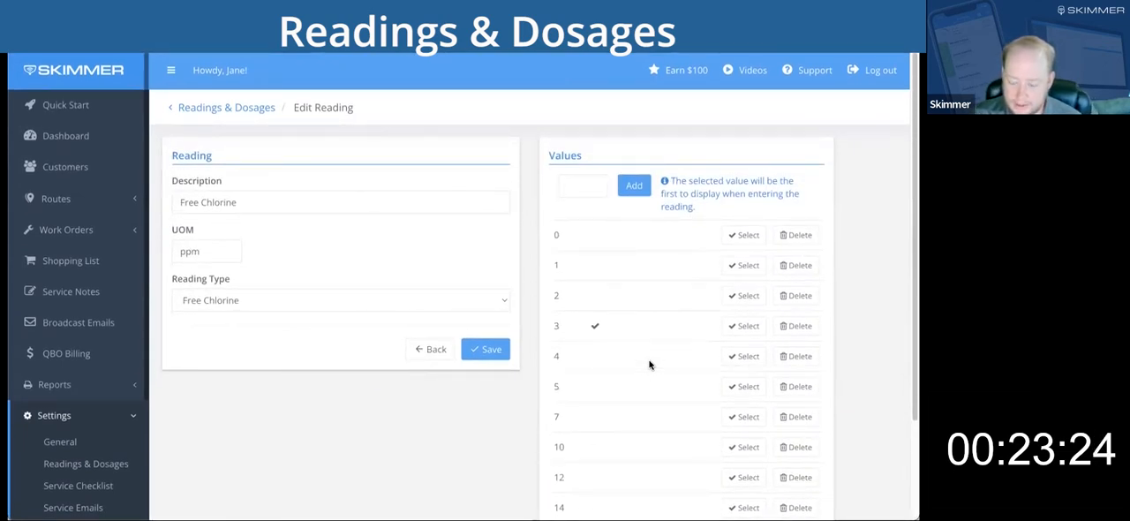
click(485, 352)
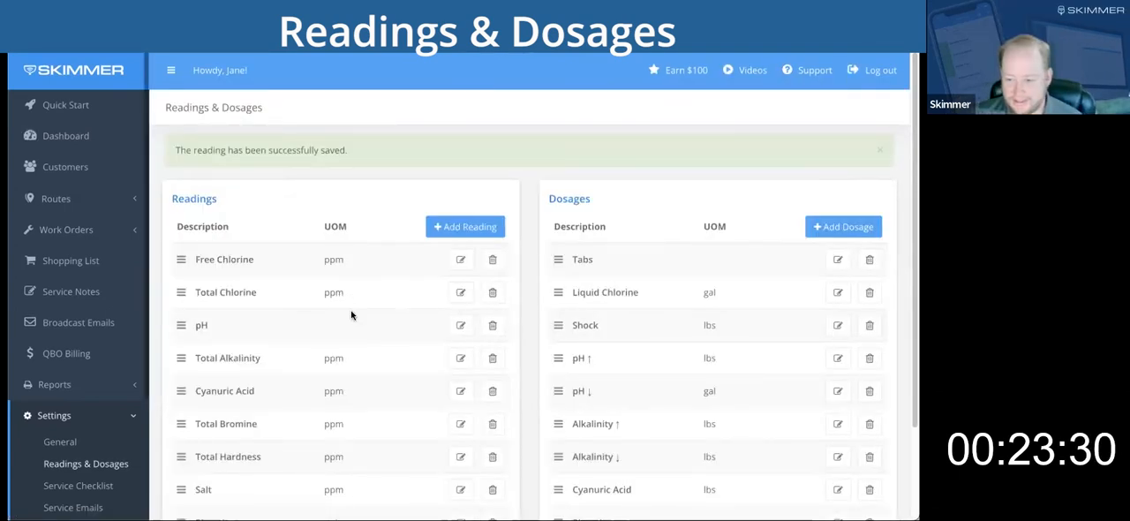
Open the Total Chlorine reading and make 3 the value displayed first when entering it.
scroll(354, 314, down, 1)
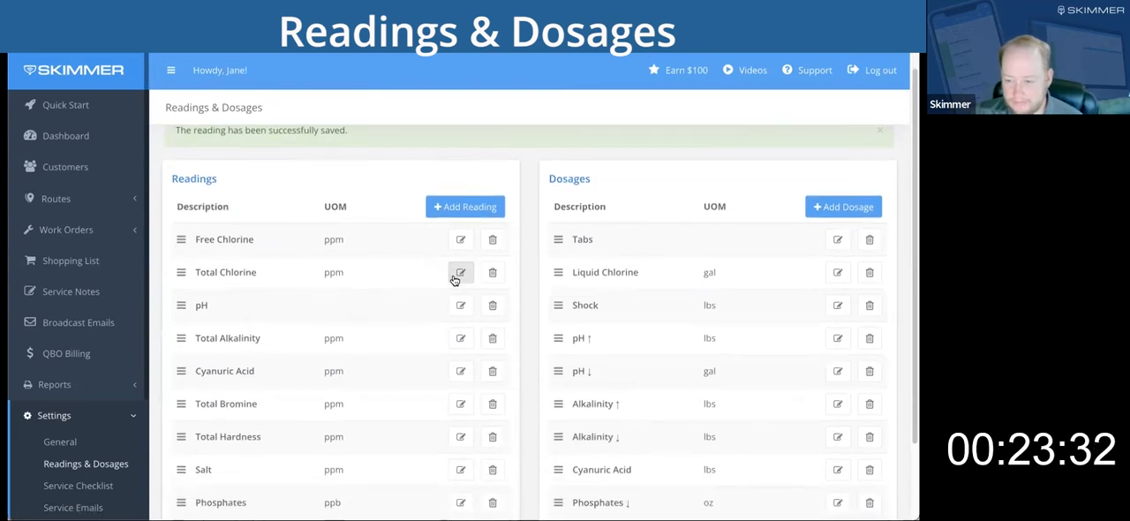
click(458, 274)
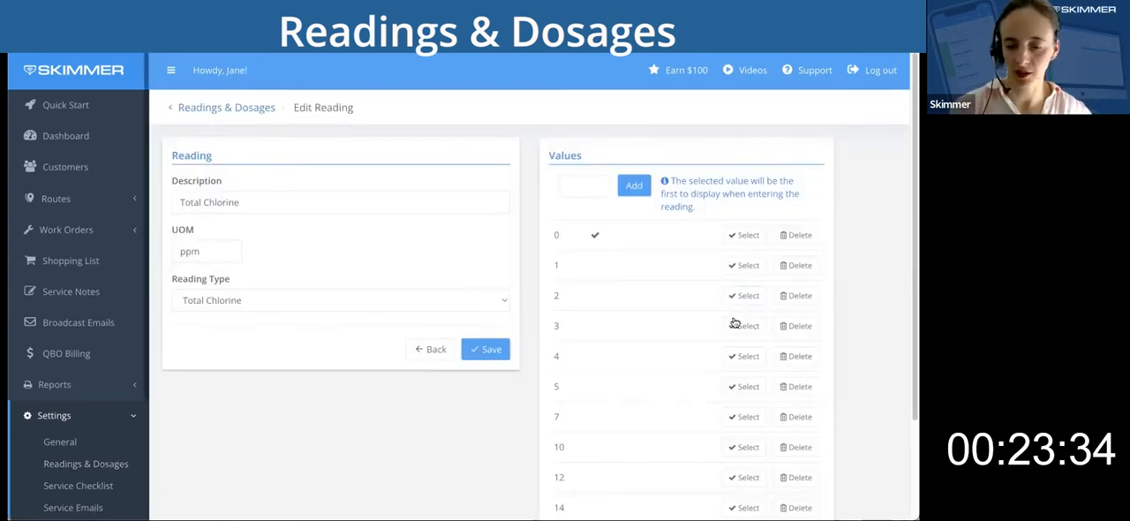
scroll(594, 346, down, 1)
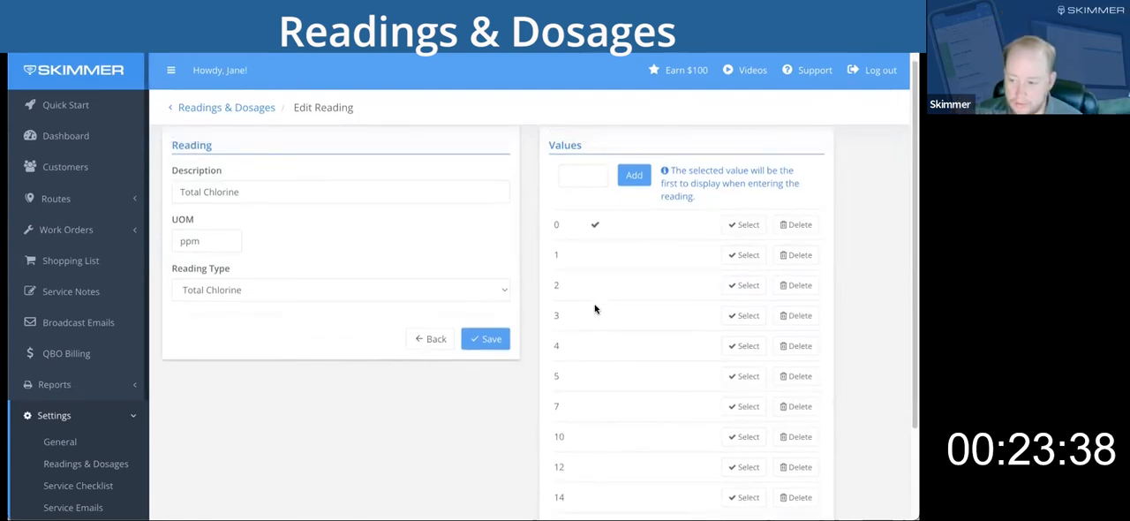
click(749, 316)
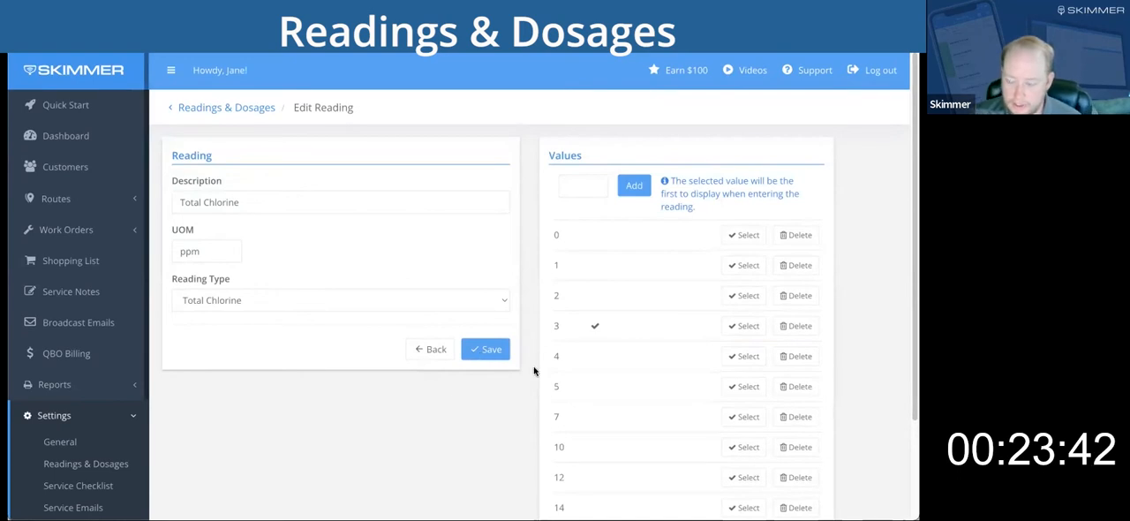
Delete the value 18 from the Total Chlorine value list.
scroll(619, 420, down, 3)
scroll(619, 421, up, 3)
scroll(618, 421, down, 3)
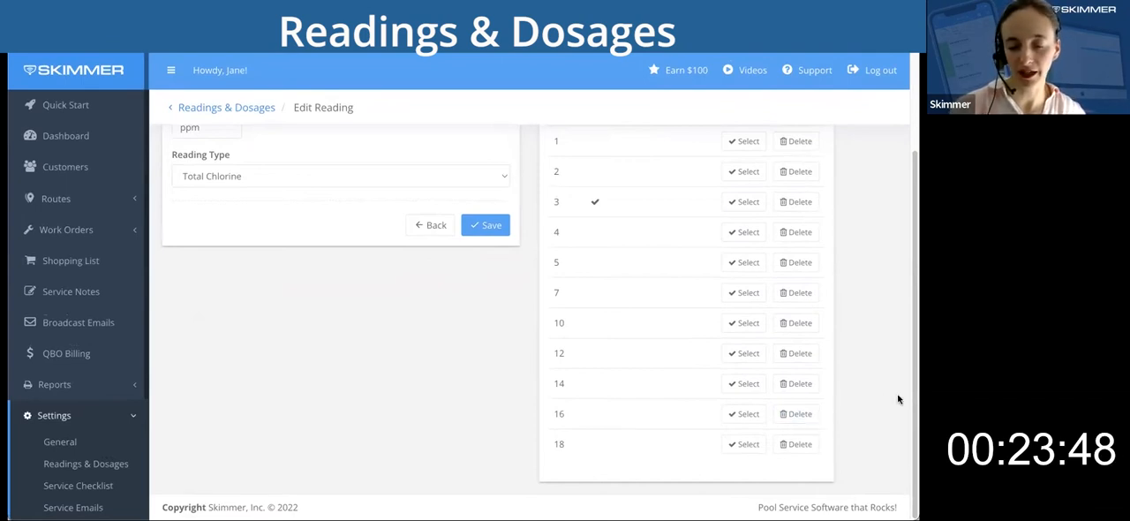
click(804, 441)
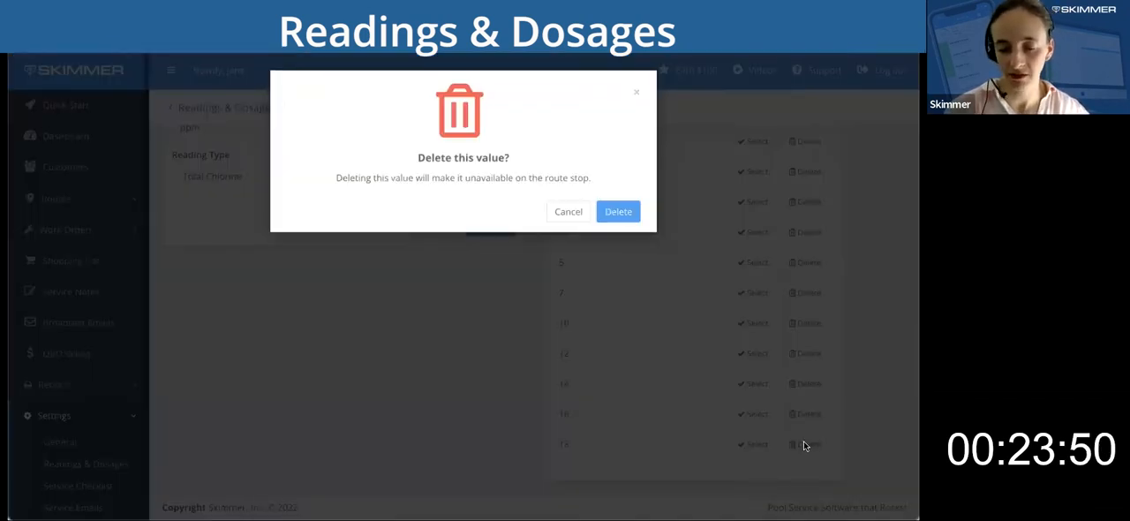
click(621, 217)
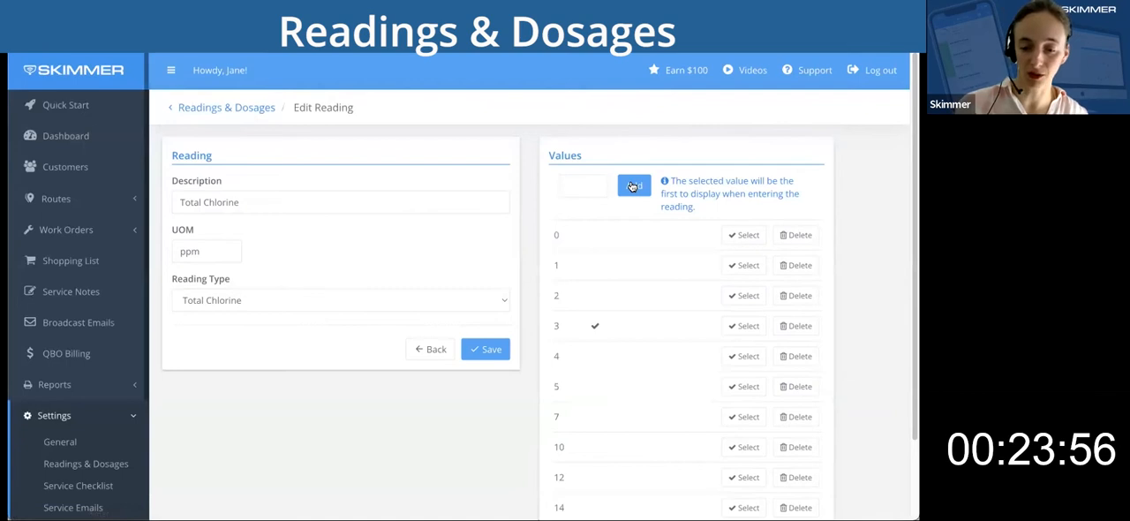
Add the value 3.5 to the Total Chlorine value list.
click(632, 186)
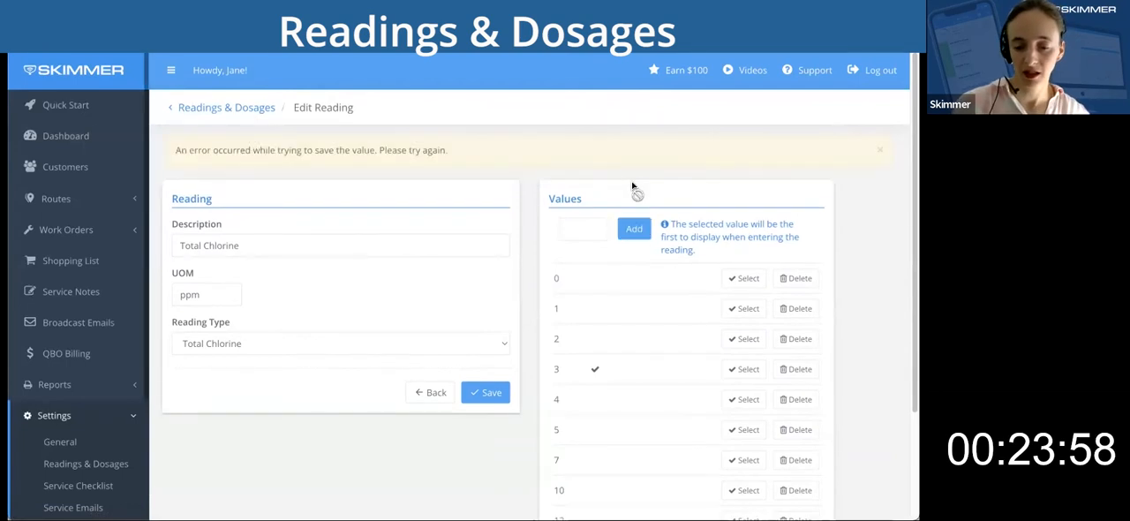
click(576, 228)
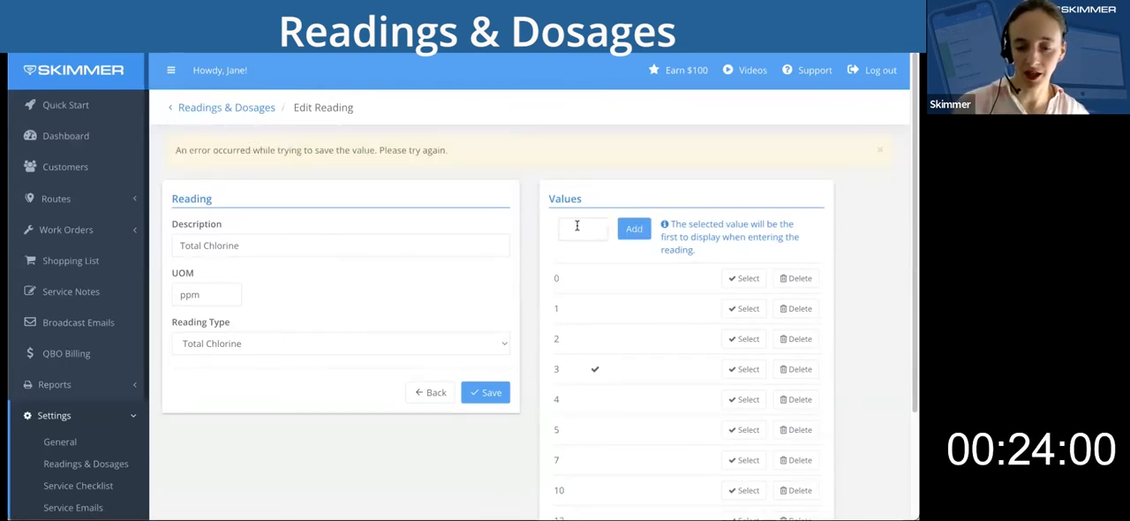
text(3.5)
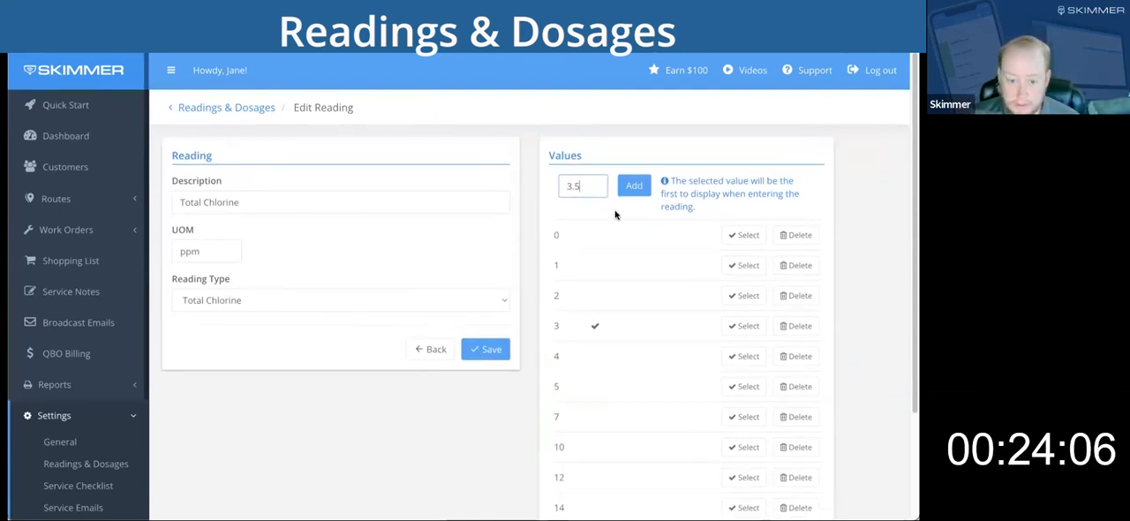
click(637, 185)
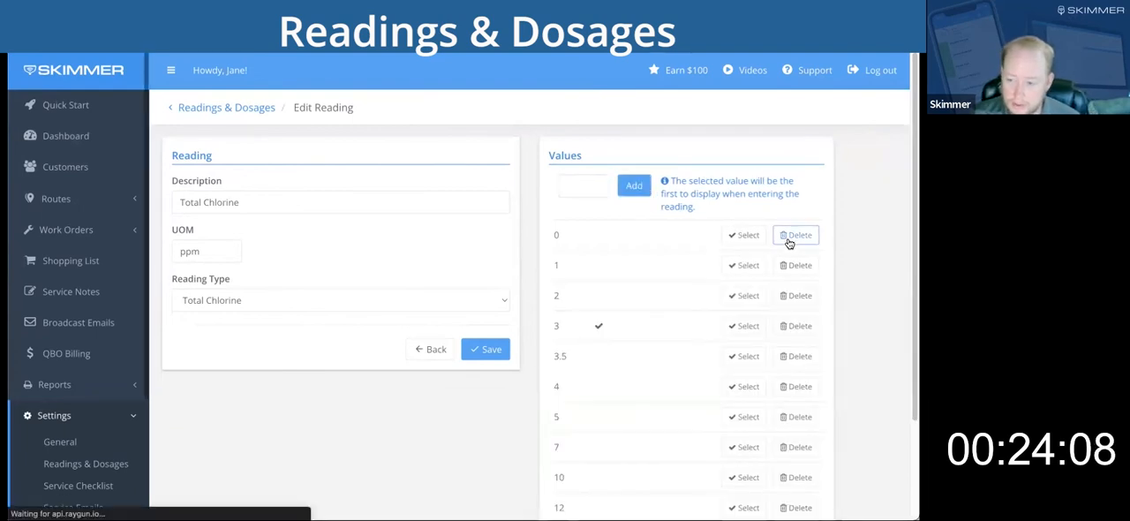
Remove the value 3.5 from the Total Chlorine value list and save the reading.
scroll(833, 317, down, 1)
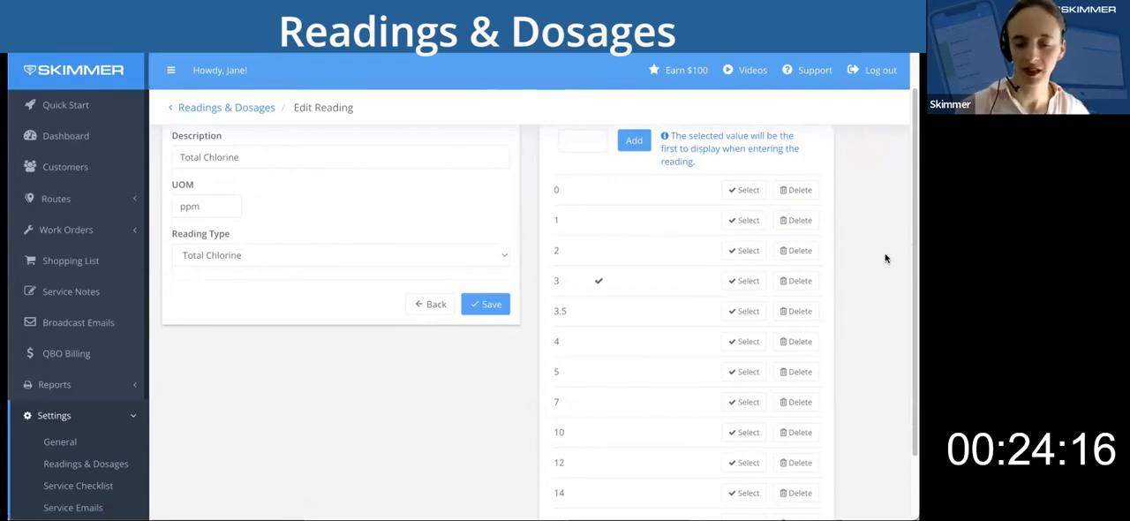
scroll(664, 260, up, 1)
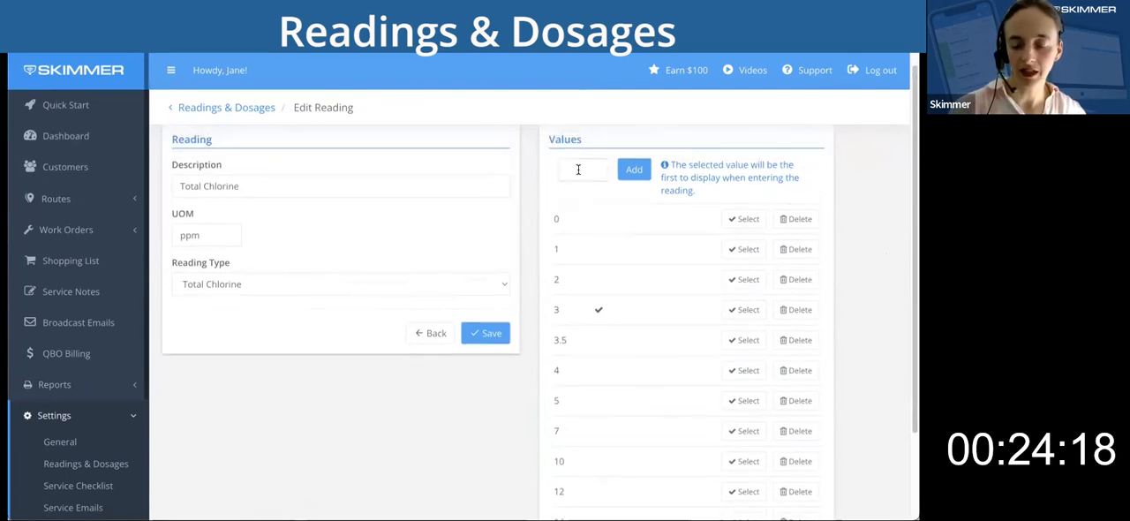
scroll(854, 265, down, 1)
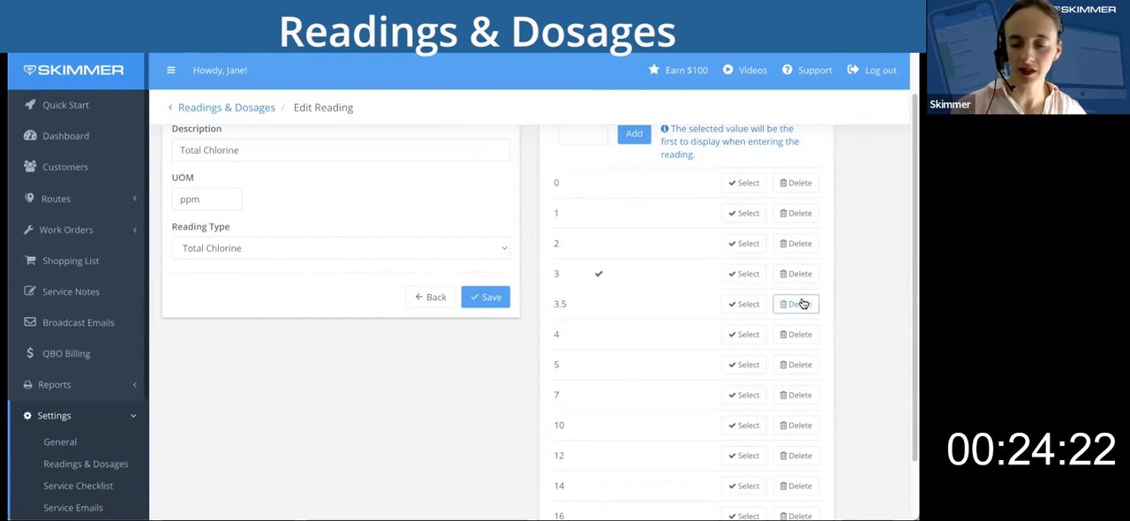
click(802, 303)
click(609, 215)
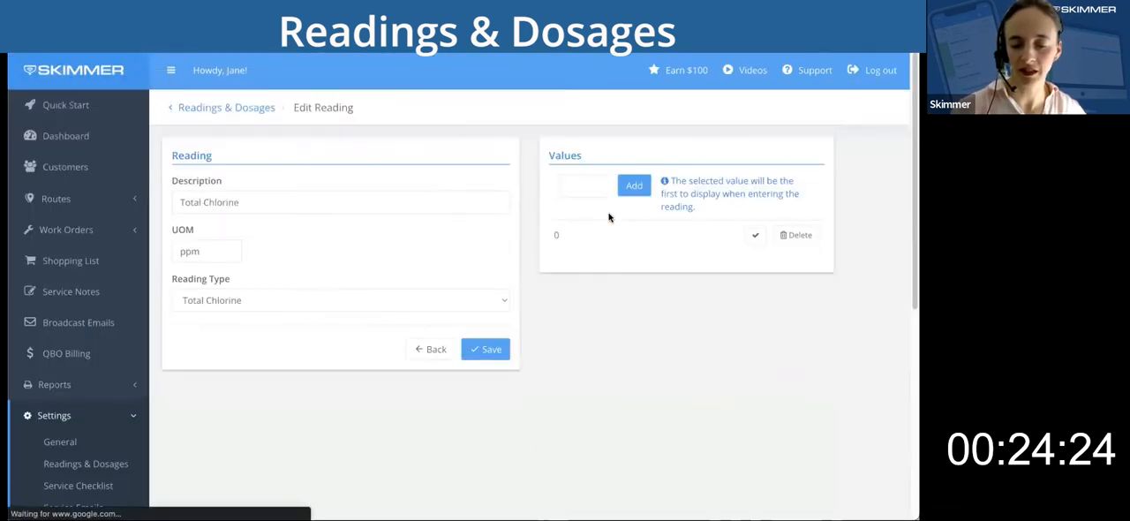
click(491, 352)
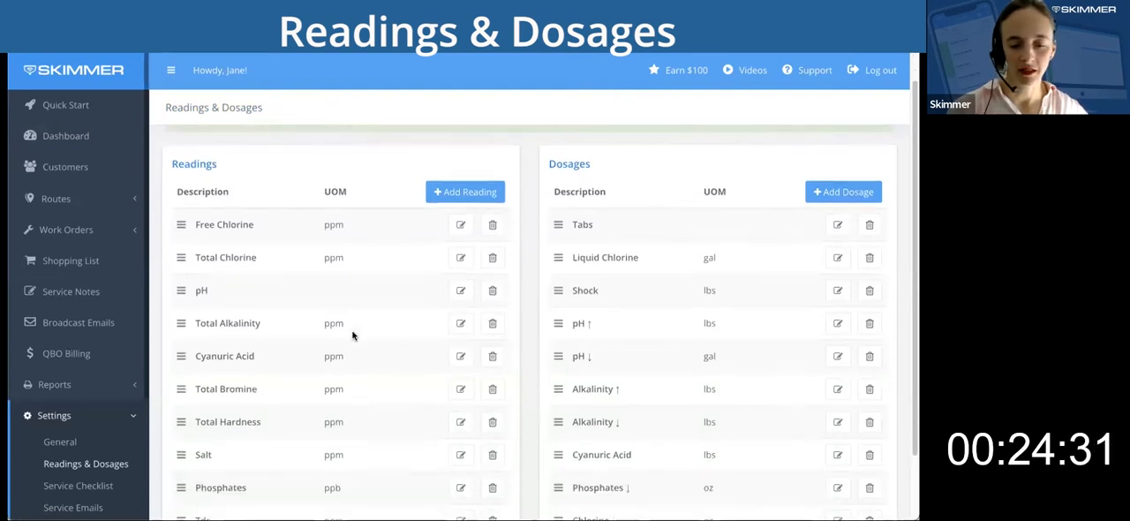
Open the pH reading, add 5.8 to its value list, and save the reading.
click(461, 290)
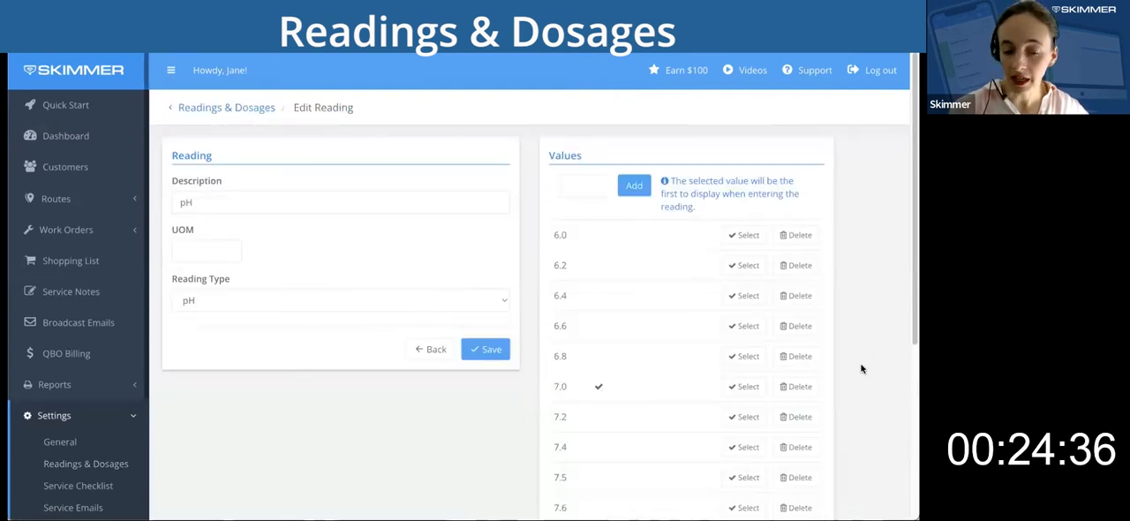
scroll(862, 369, down, 4)
scroll(862, 368, up, 4)
click(580, 187)
text(5.8)
click(632, 184)
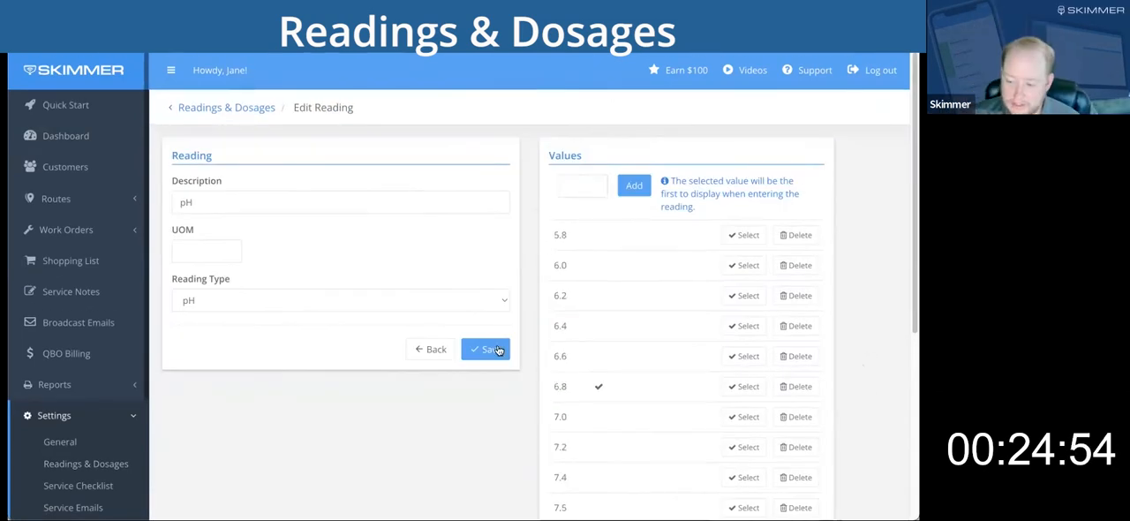
scroll(646, 323, down, 2)
scroll(613, 311, up, 1)
click(490, 327)
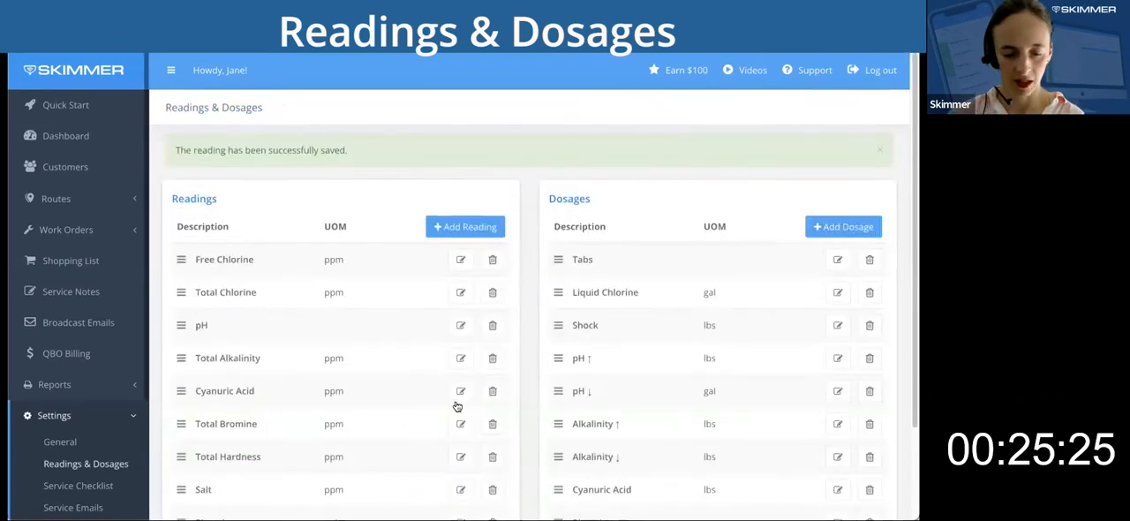
Make 50 the value displayed first when entering the Cyanuric Acid reading and save it.
click(461, 392)
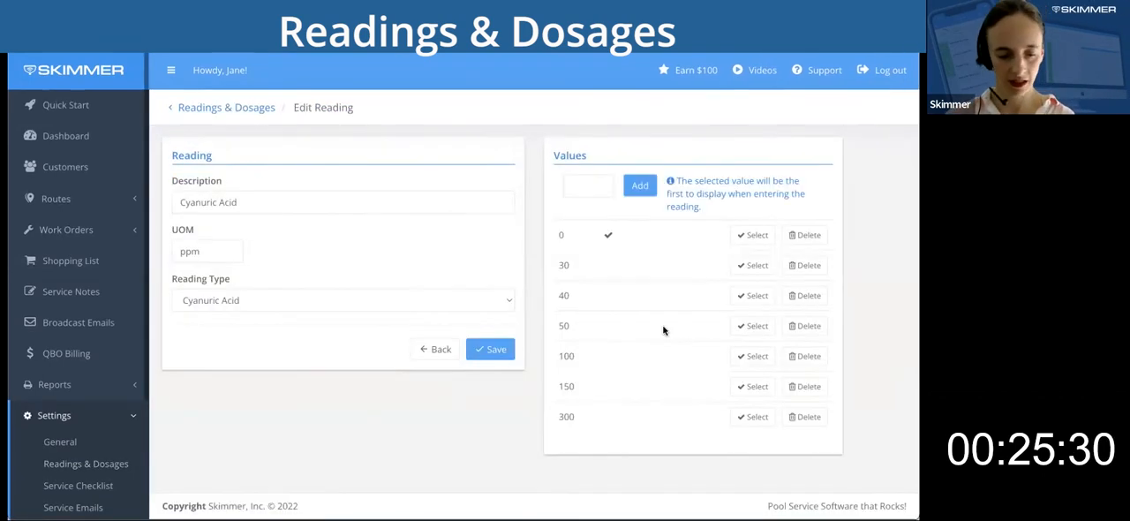
click(749, 325)
click(487, 348)
Review and save the Total Bromine reading, and look over the Total Hardness values before returning to the list of readings.
click(461, 424)
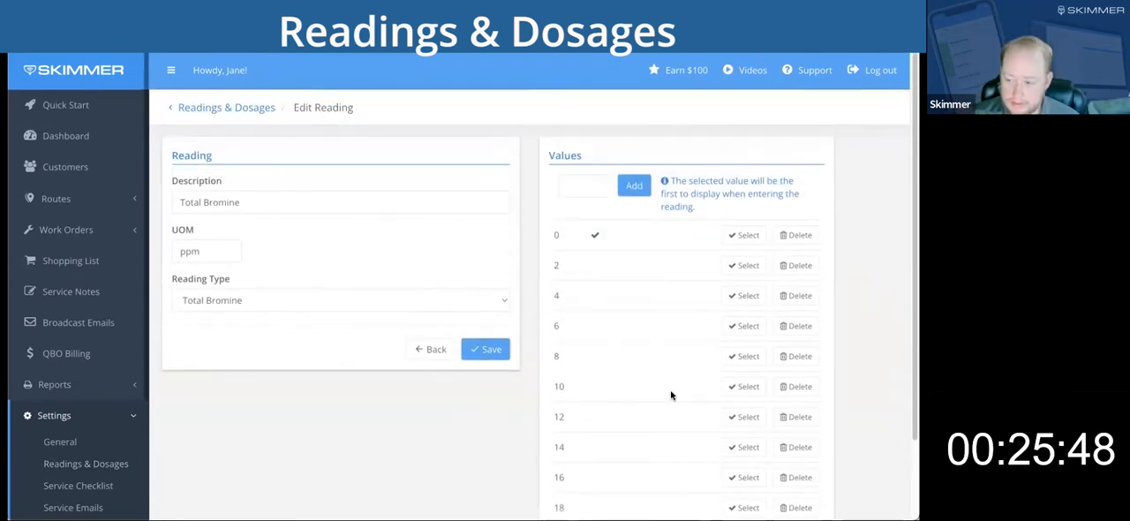
click(485, 341)
scroll(459, 353, down, 1)
click(460, 344)
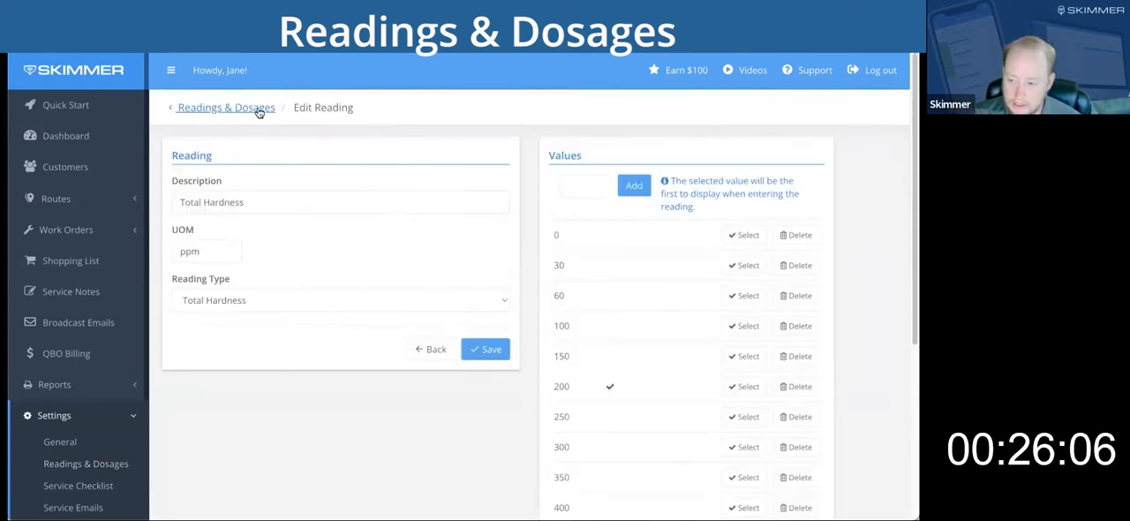
click(256, 112)
scroll(321, 371, down, 1)
scroll(522, 239, up, 1)
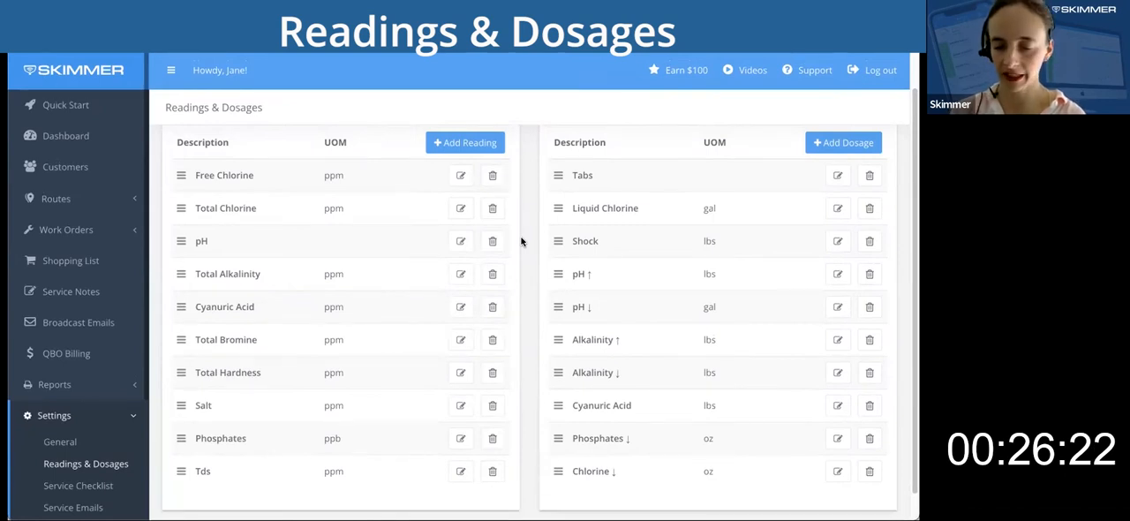
Open the Tabs dosage for editing and look over its dosage type options.
scroll(522, 241, up, 1)
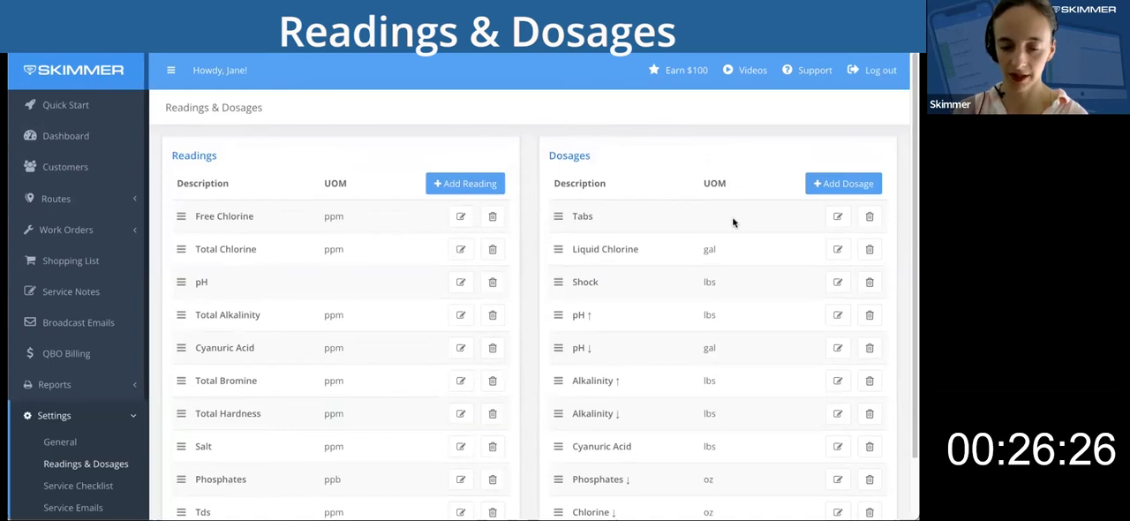
click(835, 221)
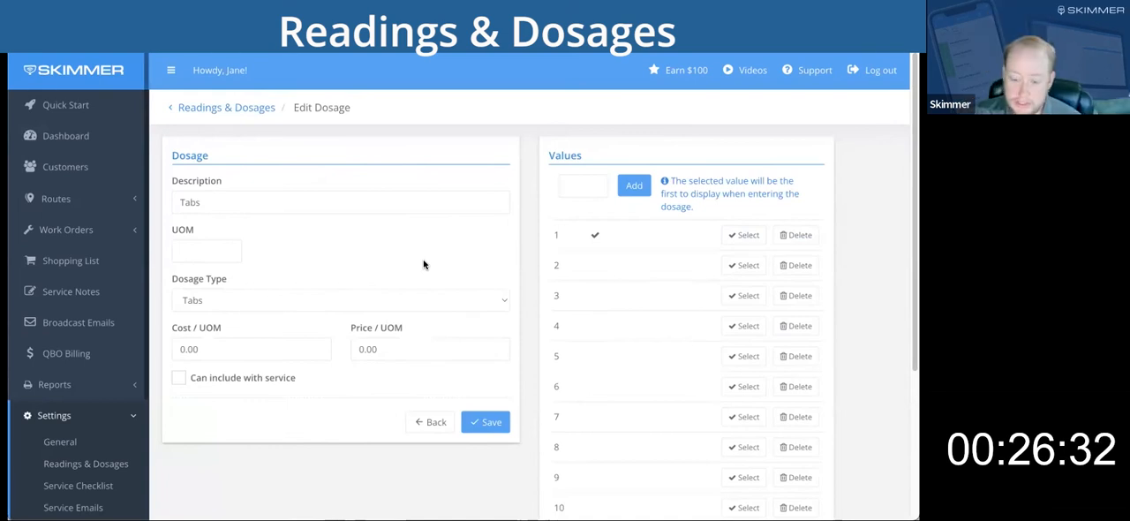
click(506, 300)
click(506, 300)
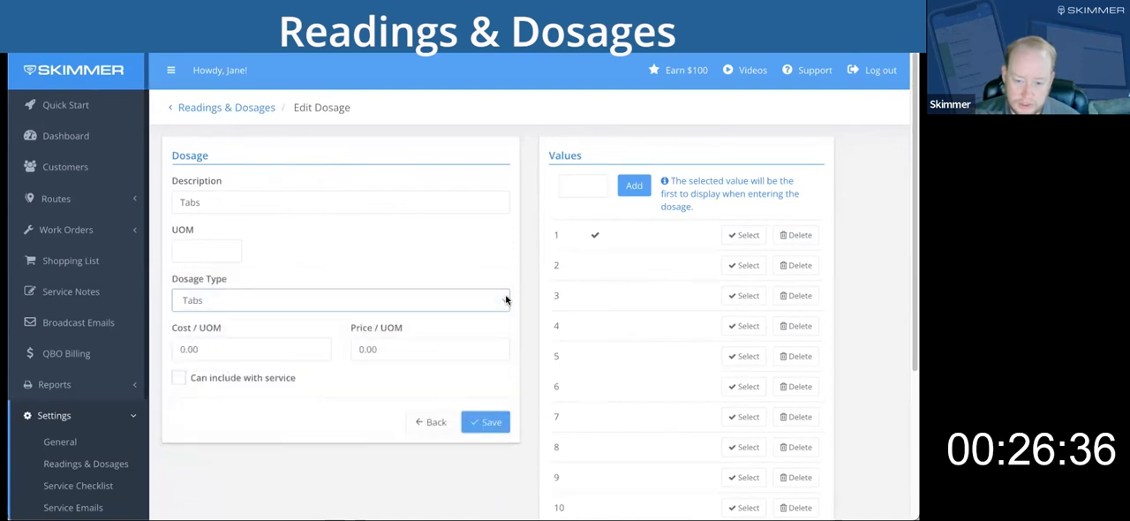
click(495, 248)
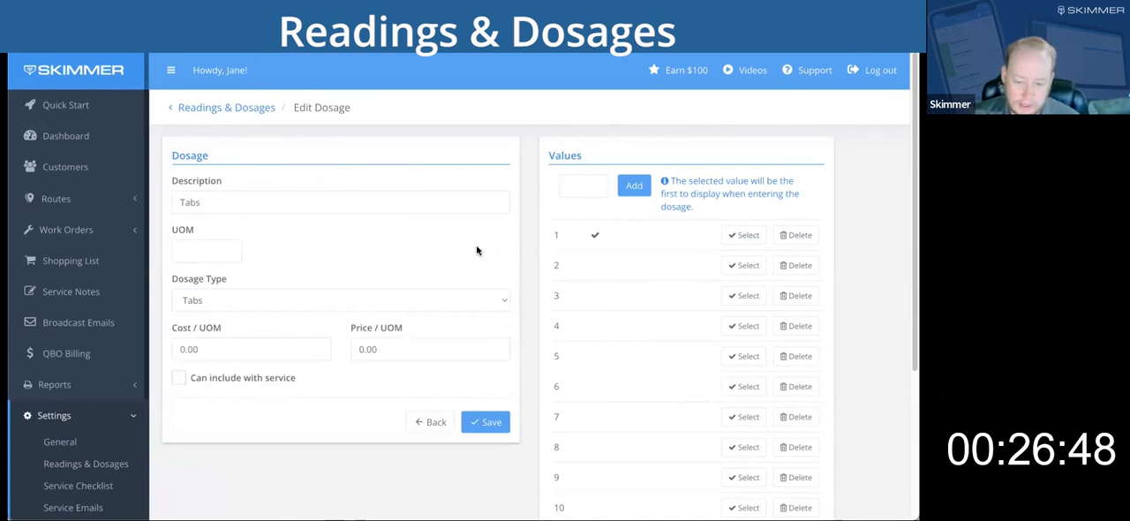
Set the Tabs dosage's UOM to 1 and its cost per UOM to 2.50.
click(260, 344)
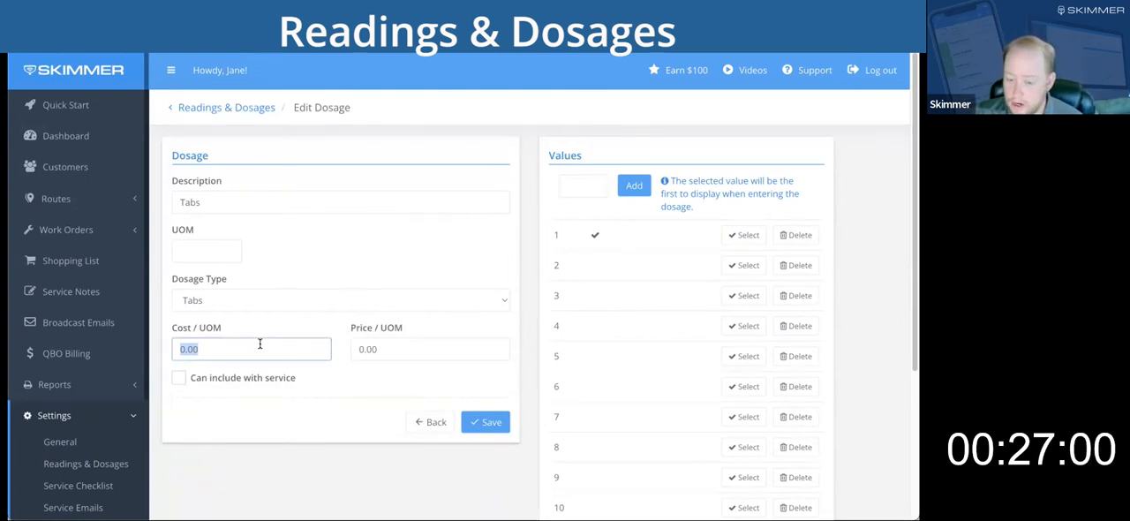
click(260, 344)
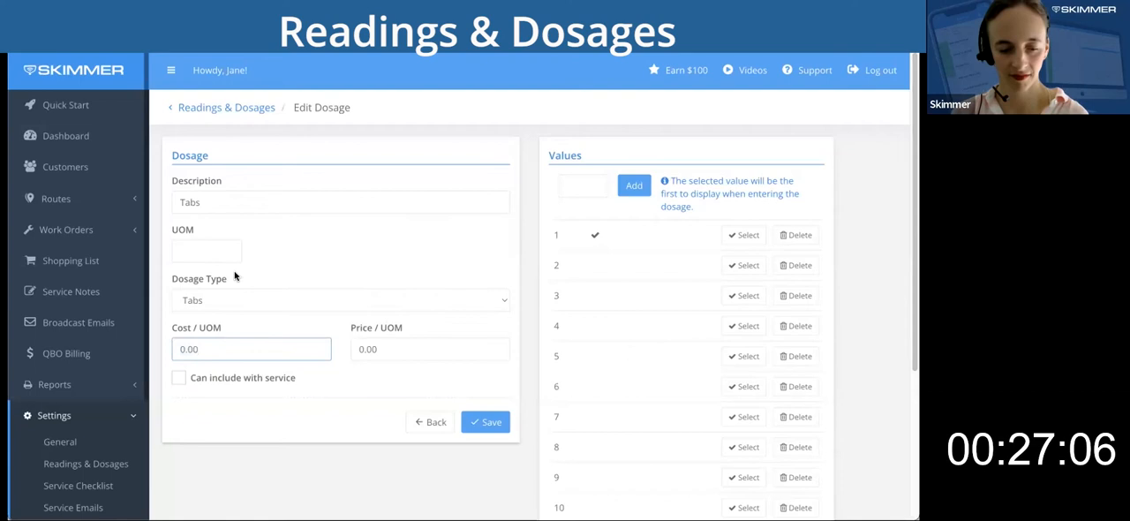
click(220, 251)
text(1)
click(227, 349)
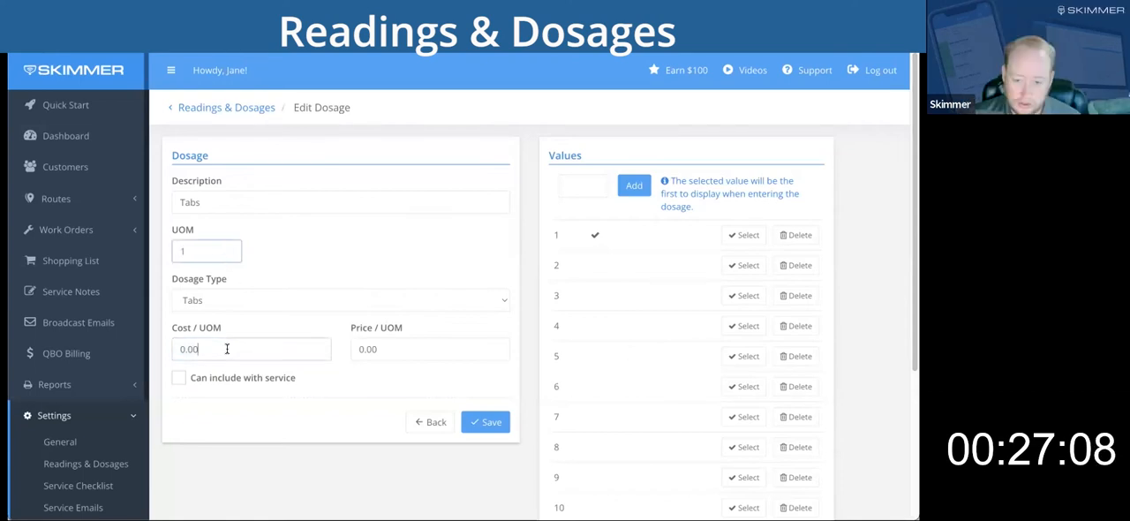
double_click(227, 349)
text(2.50)
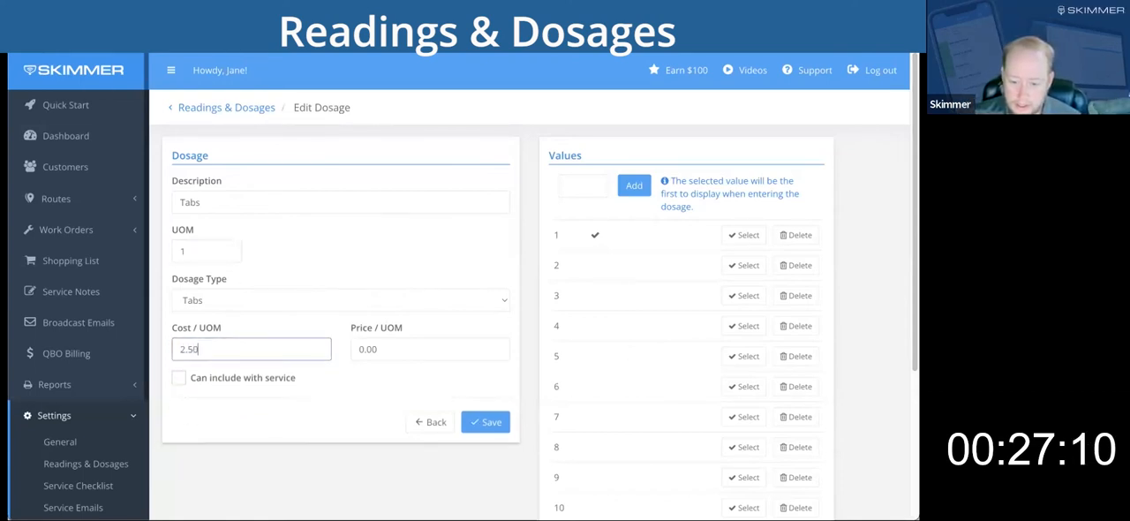
Set the Tabs dosage's price per UOM to 3.50 and enable Can include with service.
key(Tab)
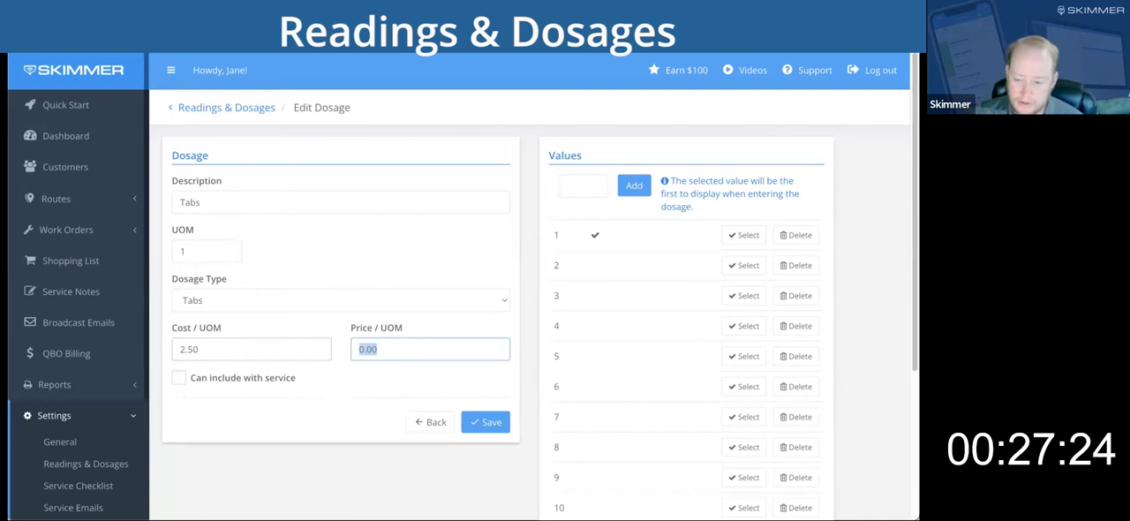
text(3.5)
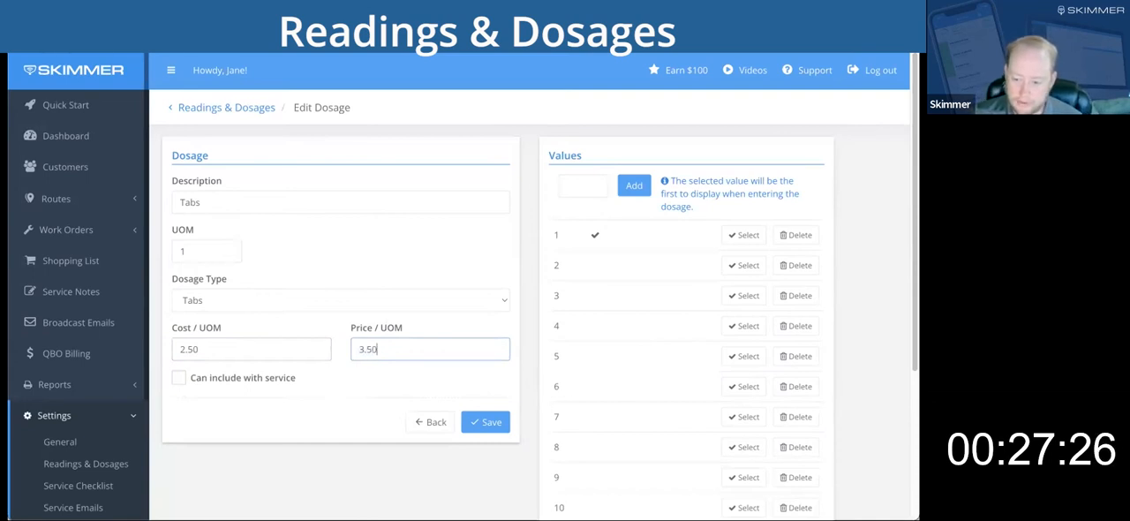
click(310, 434)
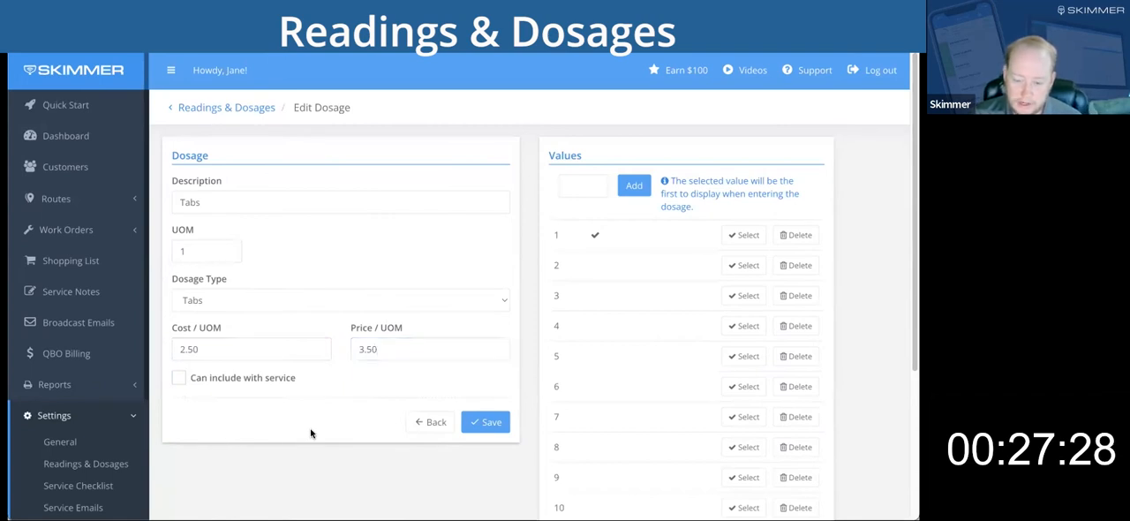
click(180, 378)
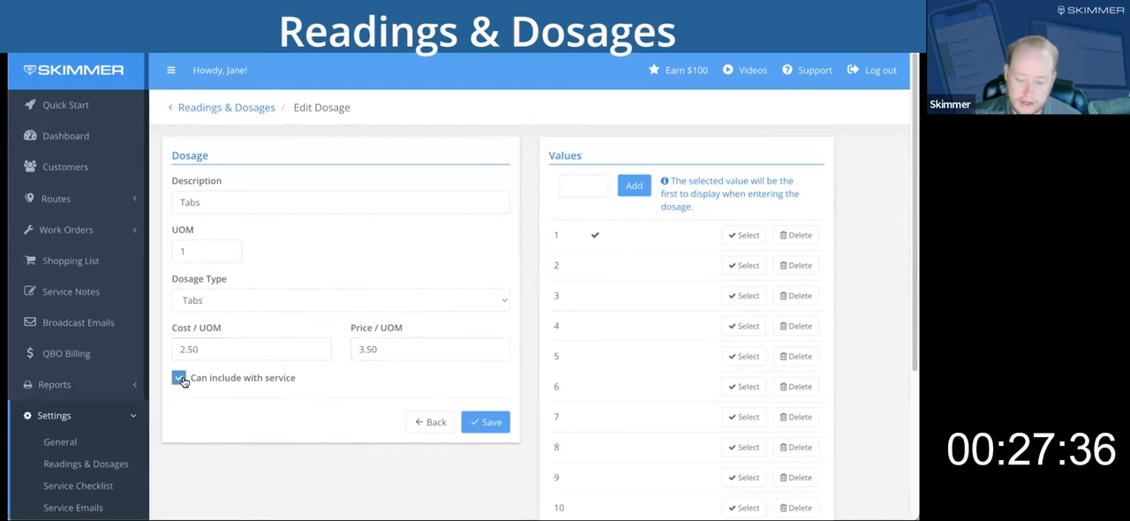
Save the Tabs dosage and open the Liquid Chlorine dosage for editing.
click(485, 422)
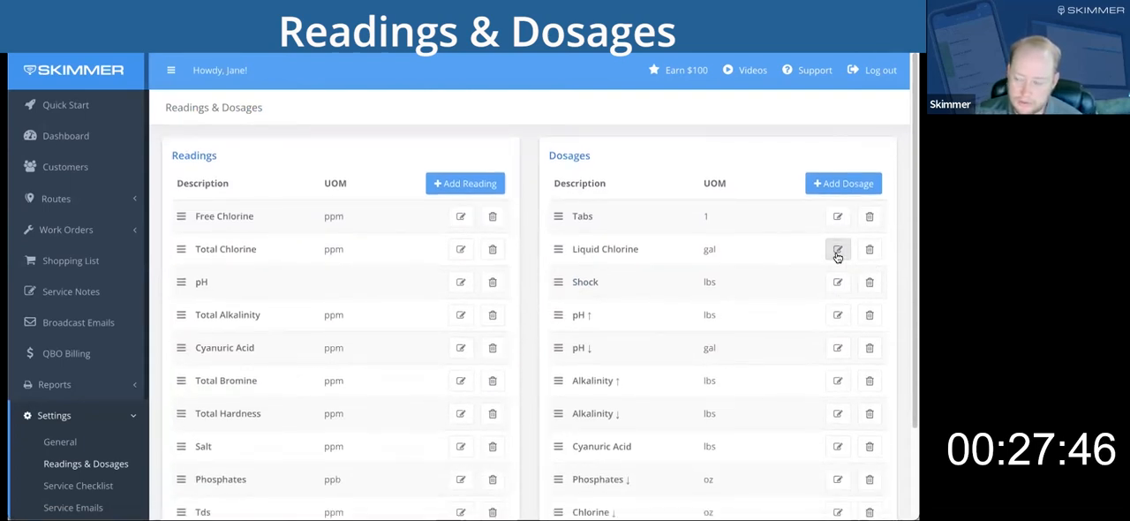
click(837, 250)
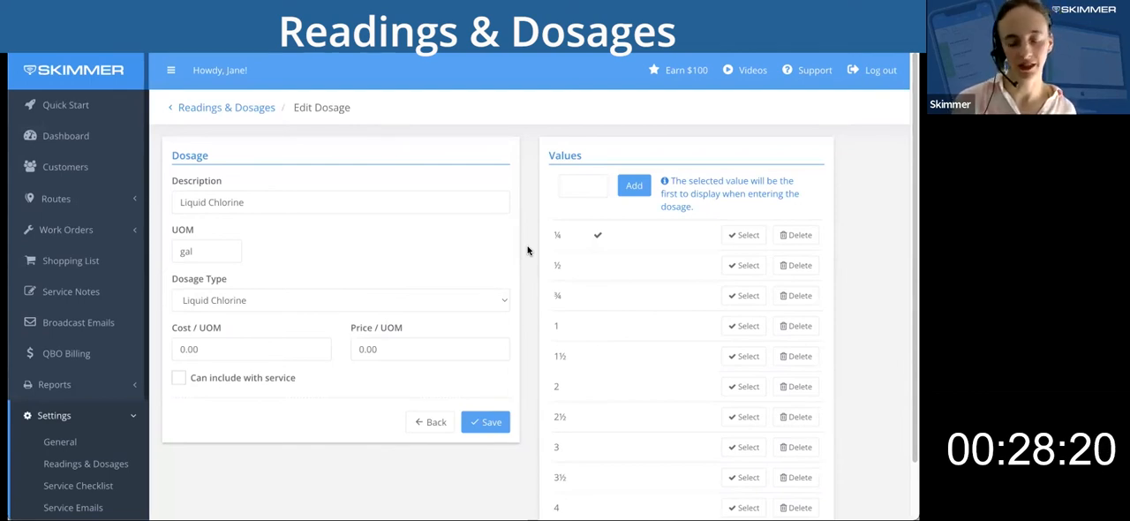
Set the Liquid Chlorine dosage's cost per UOM to 5 and price per UOM to 7, and enable Can include with service.
double_click(227, 348)
text(5)
click(406, 349)
double_click(406, 349)
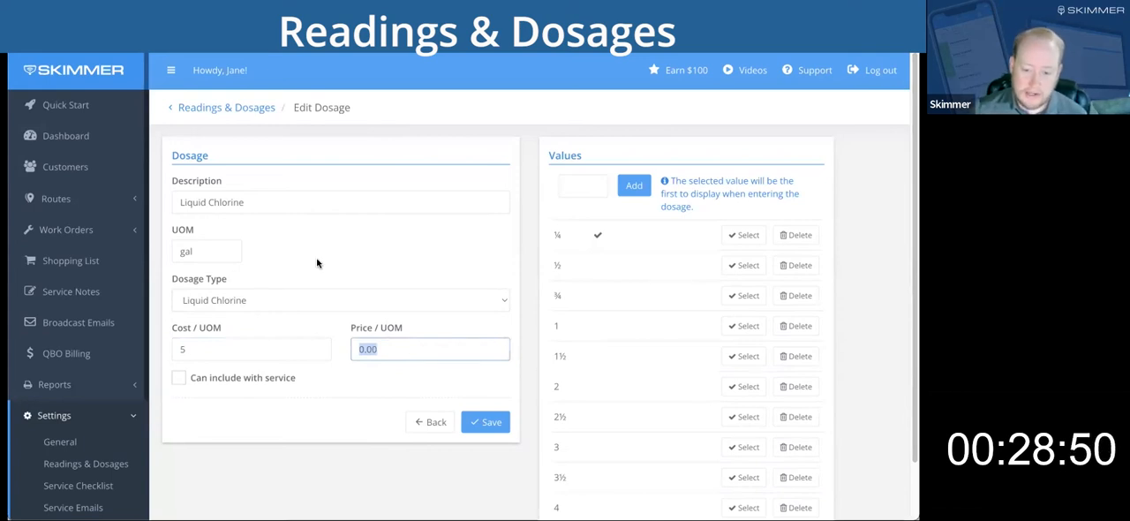
text(7)
click(352, 389)
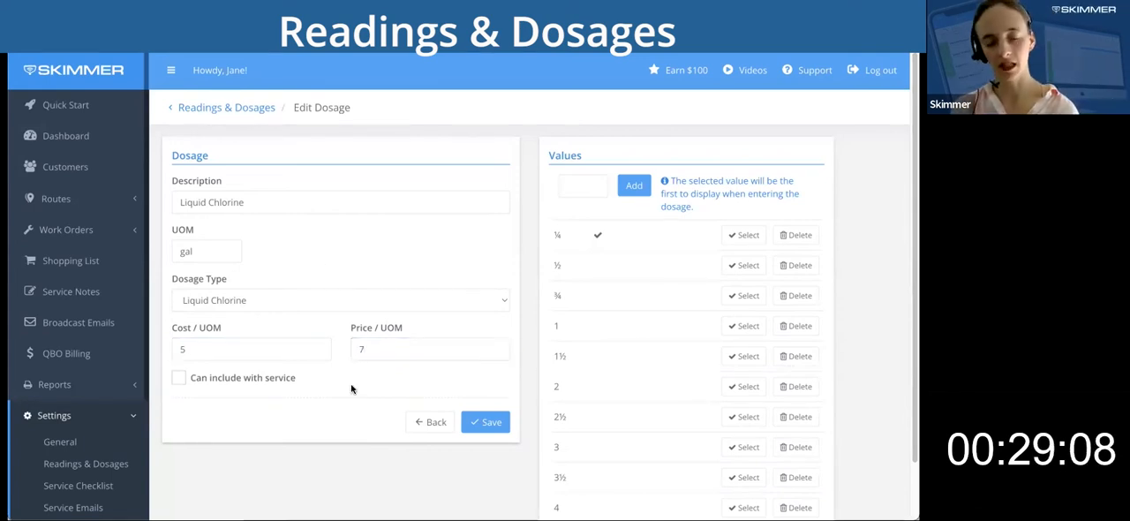
click(268, 377)
Make 1 the first displayed value of the Liquid Chlorine dosage and save it.
scroll(858, 332, down, 1)
click(743, 313)
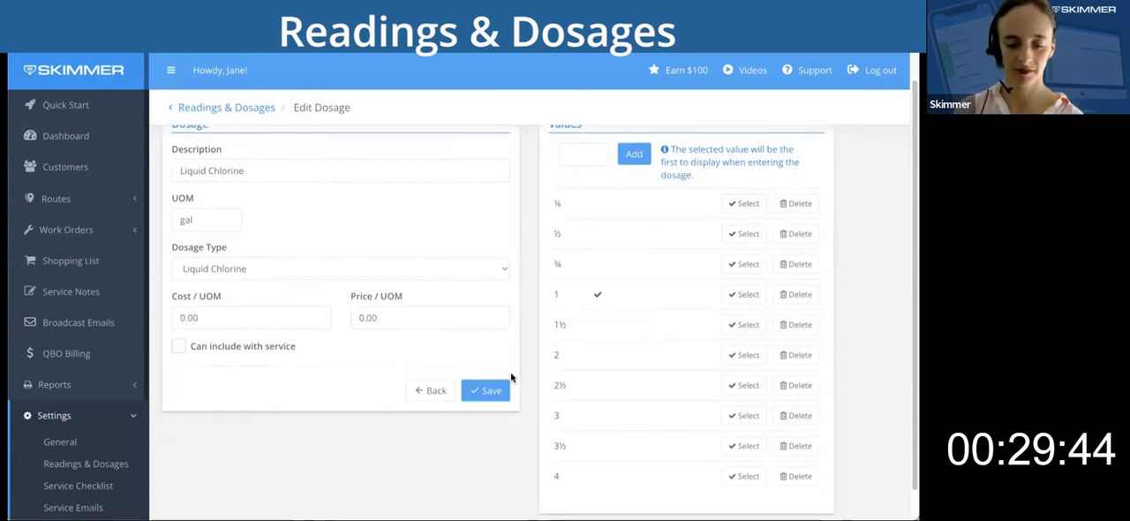
click(488, 387)
Reopen Liquid Chlorine, set its cost per UOM to 5 and price per UOM to 7, enable Can include with service, and save.
click(838, 291)
double_click(245, 343)
text(5)
key(Tab)
text(7)
click(179, 378)
click(490, 424)
Set the Shock dosage's cost per UOM to 2.50 and price per UOM to 3.5, select its second listed value as default, and save.
click(839, 291)
double_click(231, 348)
text(2.50)
key(Tab)
text(3.5)
click(744, 266)
click(486, 422)
Reopen the Shock dosage, set its cost per UOM to 2.50, and save it.
click(838, 323)
double_click(239, 349)
text(2.50)
click(486, 422)
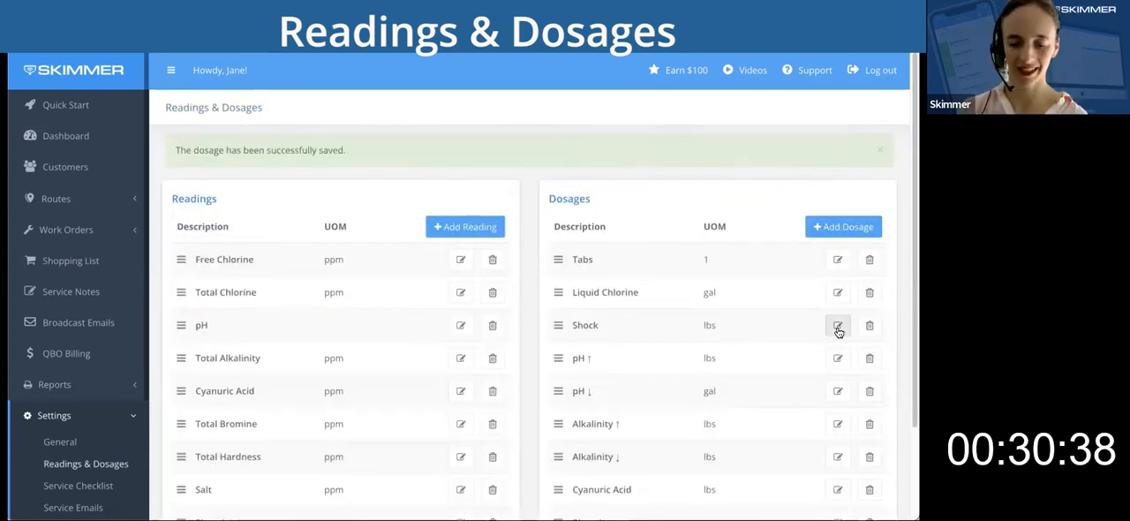
Look over the pH ↑ dosage's cost and price settings and return to the list without saving.
click(838, 358)
double_click(273, 345)
click(384, 348)
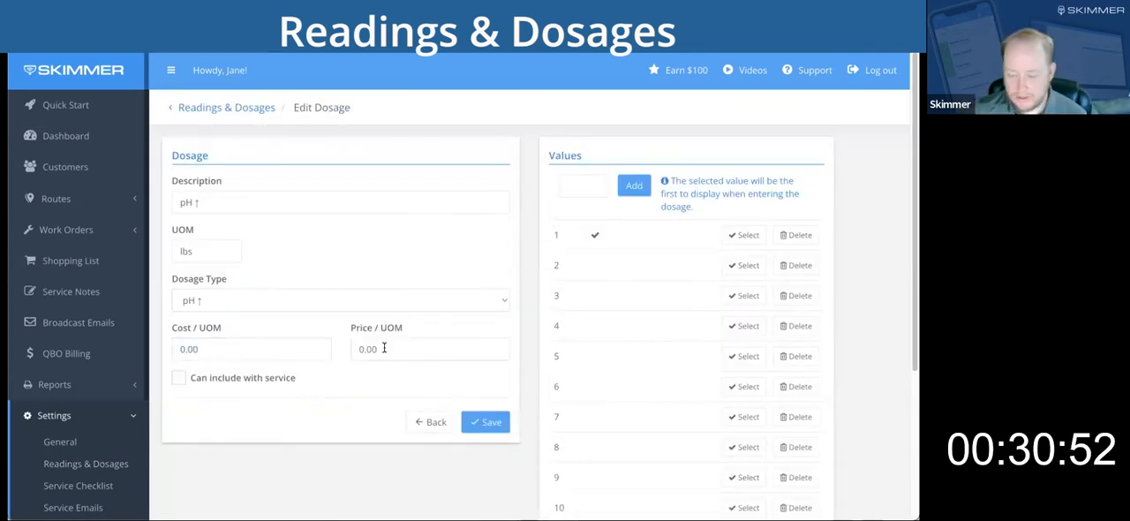
click(430, 422)
Open the pH ↓ dosage for editing and change its description to Muriatic Acid.
click(837, 353)
double_click(232, 347)
triple_click(217, 202)
text(Acid)
key(BackSpace)
key(BackSpace)
key(BackSpace)
key(BackSpace)
text(Muriatic Acid)
key(Tab)
key(Tab)
key(Tab)
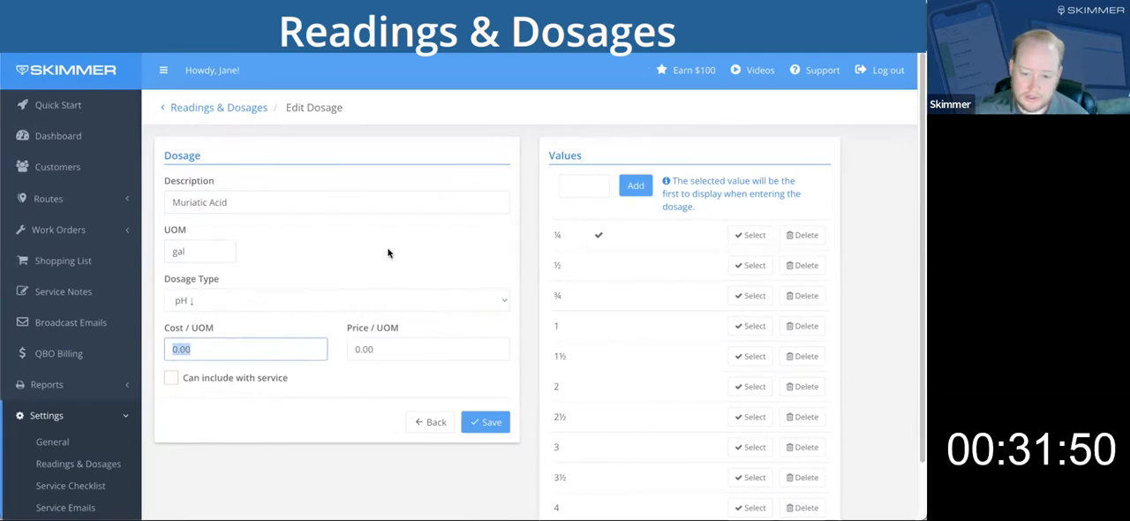
Set the dosage's UOM to oz, cost per UOM to .18 and price per UOM to .24, and enable Can include with service.
double_click(179, 252)
text(oz)
key(Tab)
key(Tab)
text(.18)
key(Tab)
text(.24)
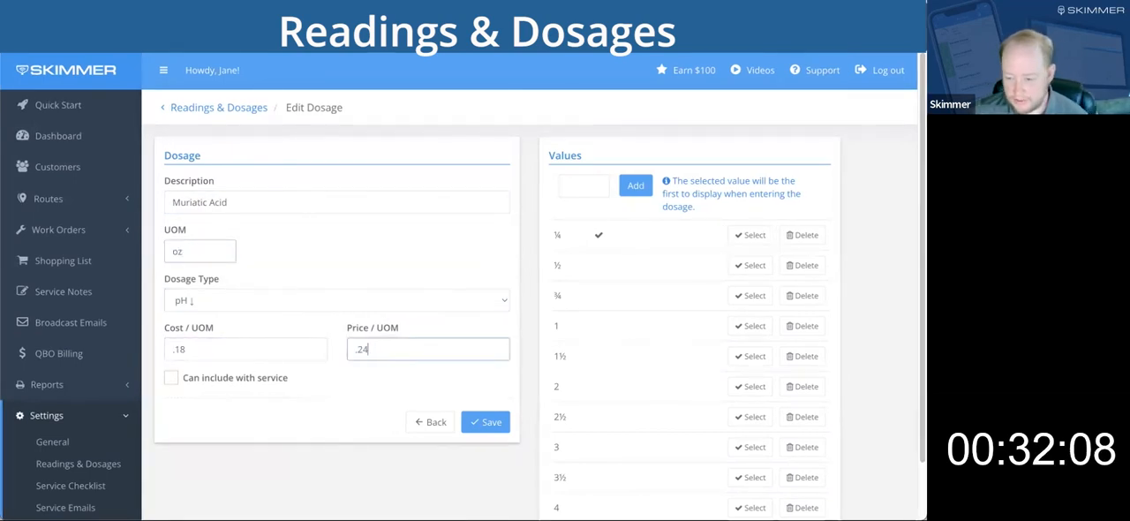
click(171, 378)
Make 1 the first displayed value of the pH ↓ dosage, save it, and move it above pH ↑ in the list.
click(757, 326)
click(489, 422)
drag(557, 348, 556, 311)
click(847, 315)
click(431, 422)
scroll(726, 407, up, 2)
Reopen the pH ↓ dosage and rename its description as Muriatic Acid.
click(846, 331)
triple_click(369, 201)
text(Mur)
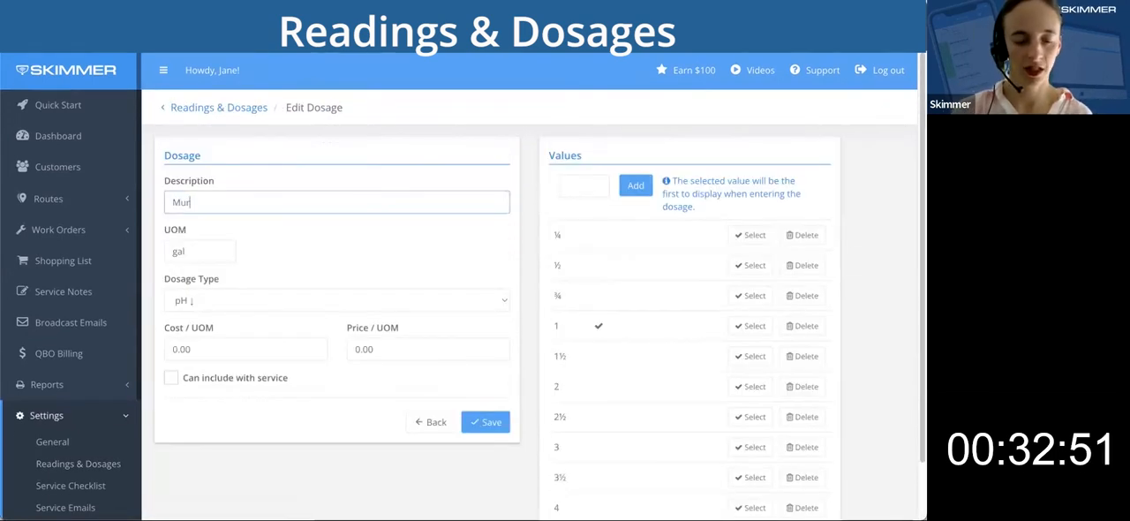
text(iatic)
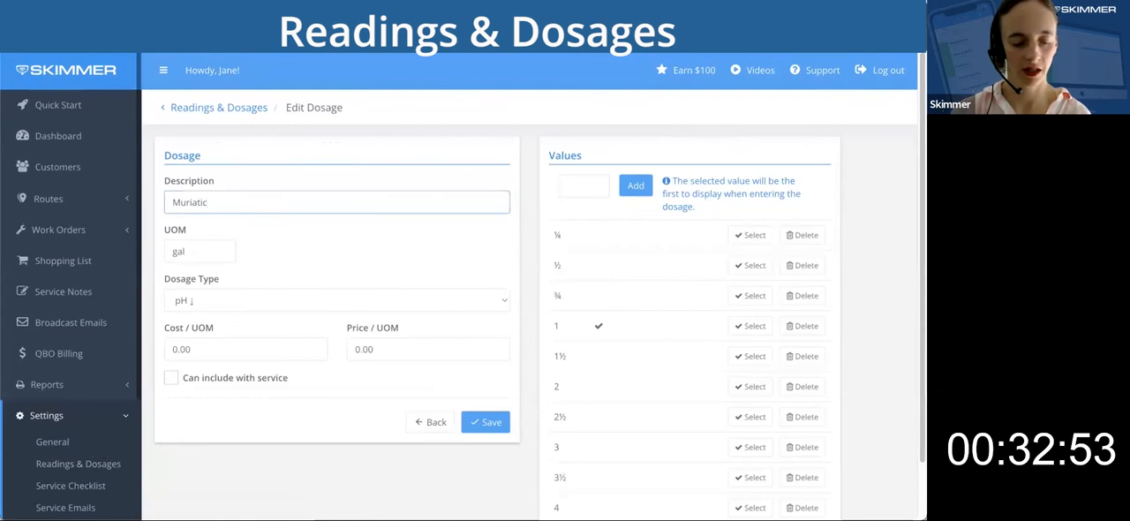
text( Acid)
Set the Muriatic Acid dosage's UOM to oz, its cost per UOM to .18, and its price per UOM to .24.
key(Tab)
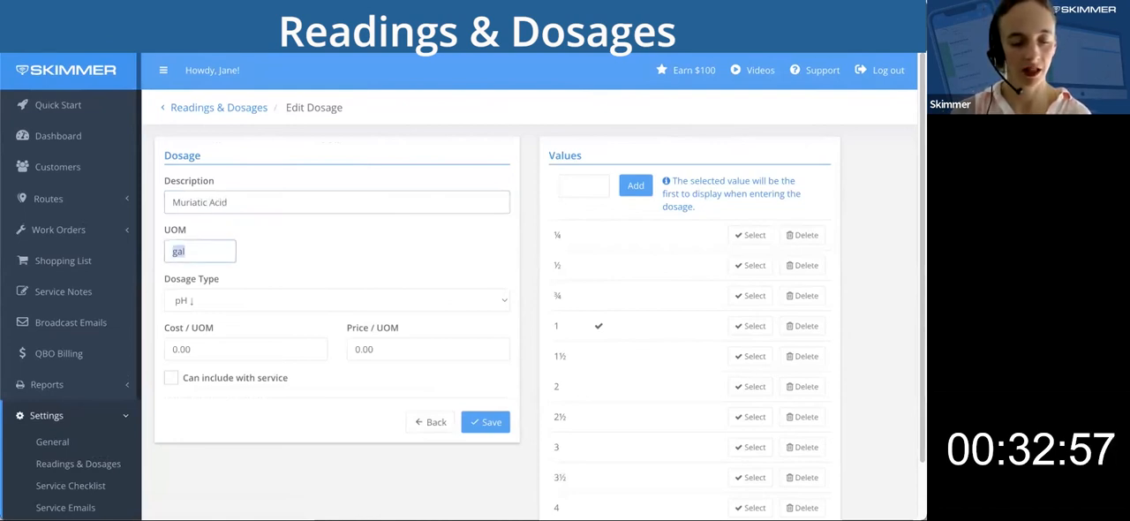
text(oz)
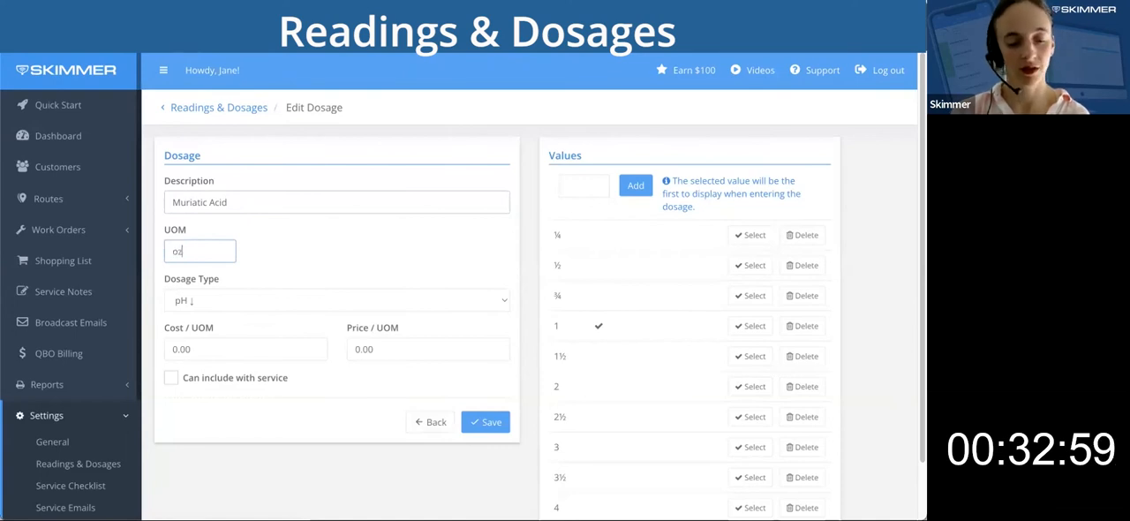
key(Tab)
key(Tab)
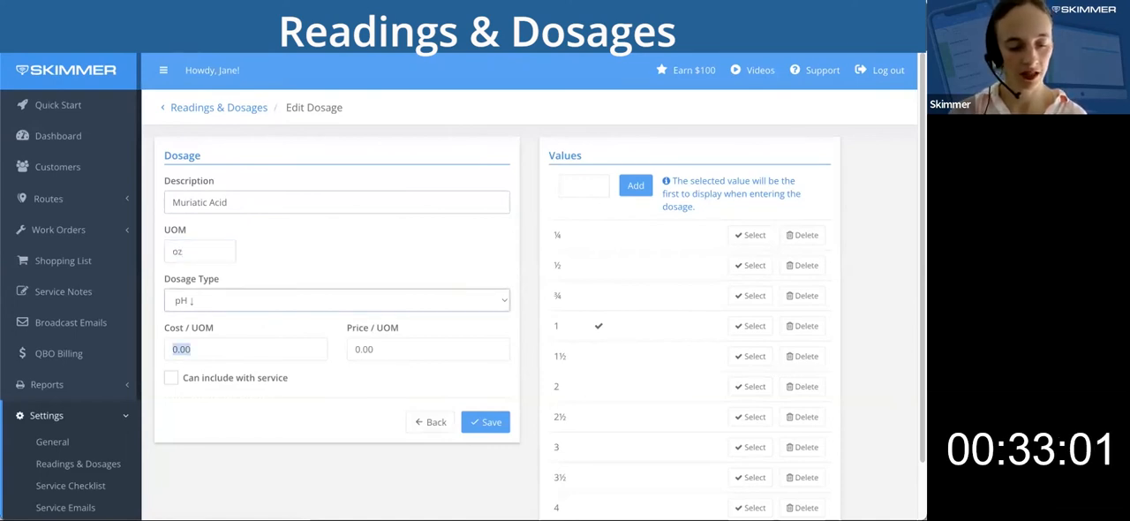
text(.18)
key(Tab)
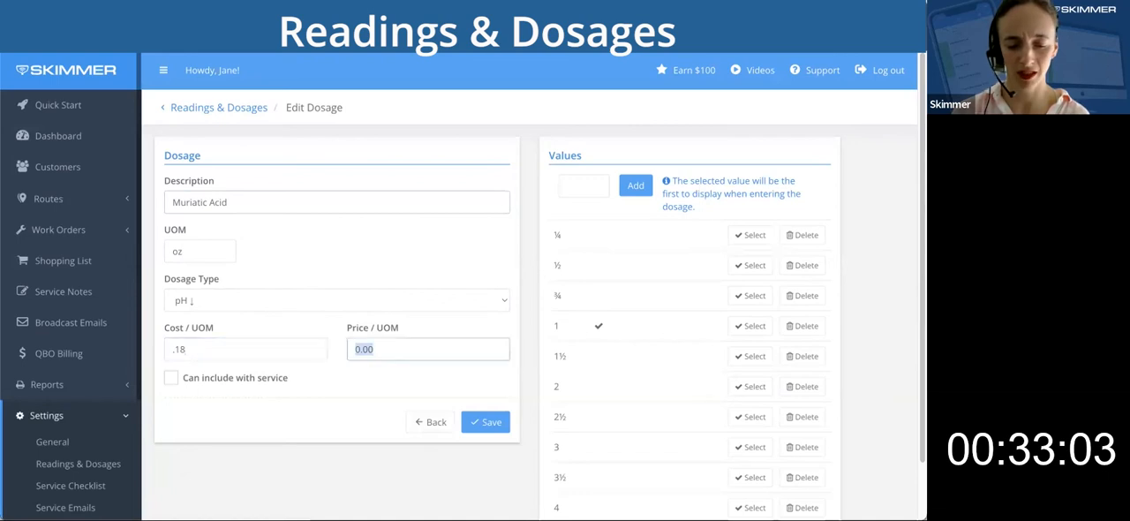
text(.24)
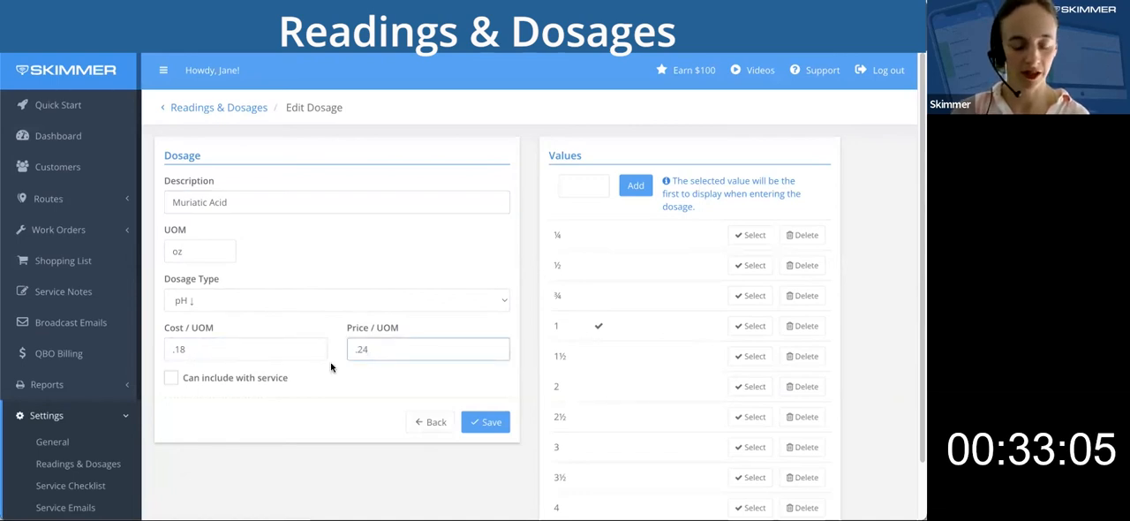
Enable Can include with service for the Muriatic Acid dosage and save it.
click(349, 386)
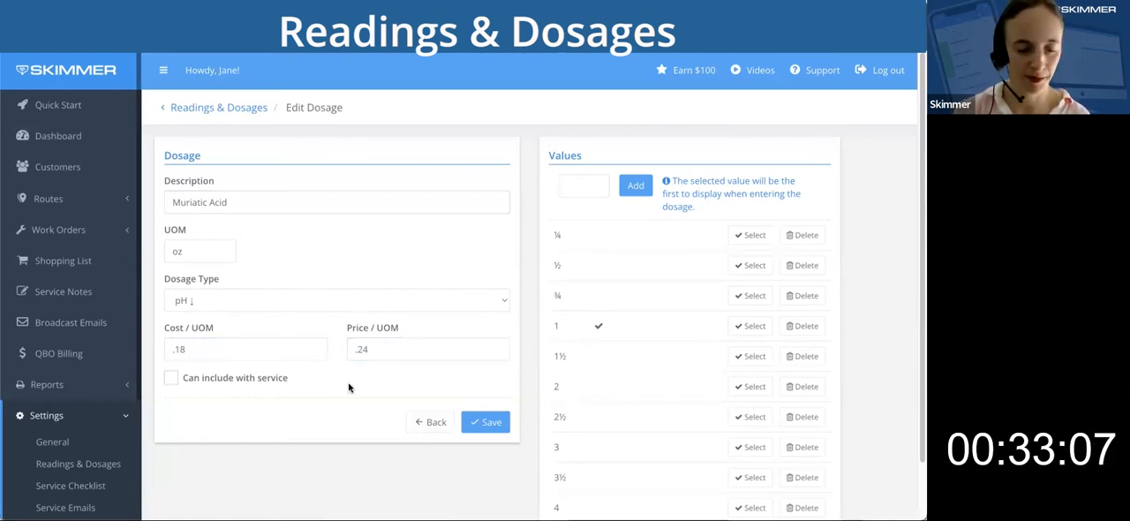
click(171, 379)
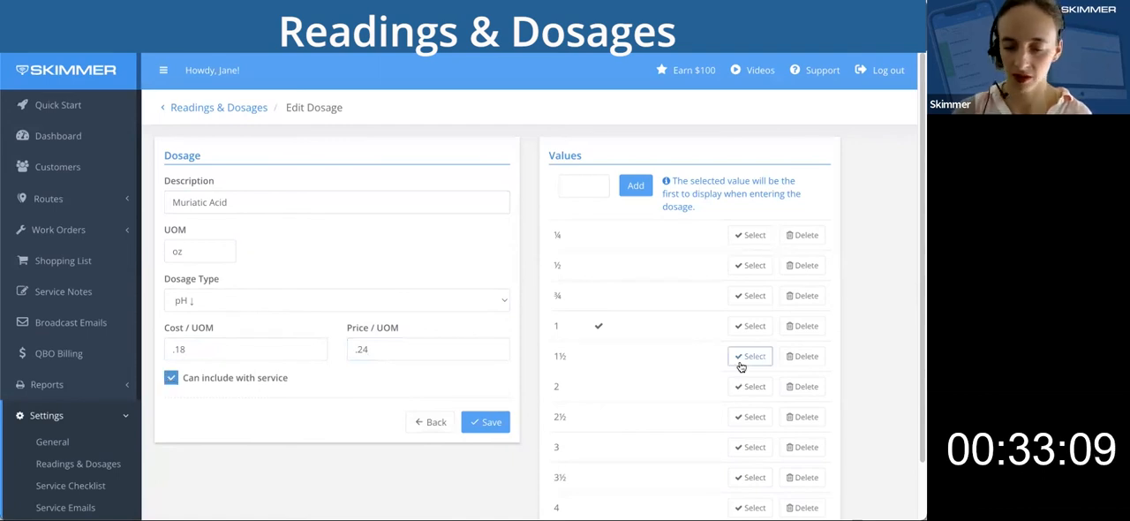
click(486, 422)
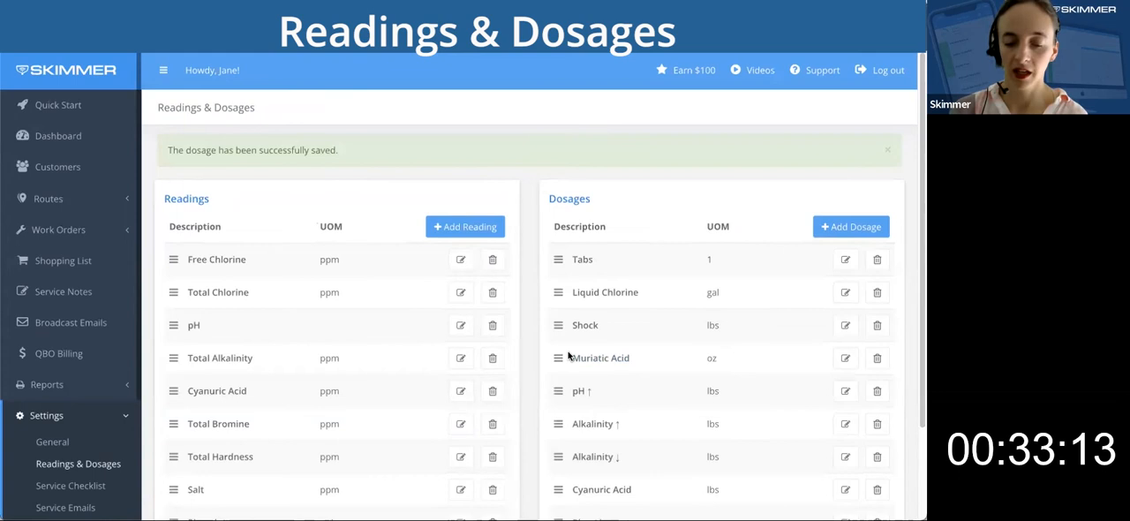
Move the Muriatic Acid dosage up the list to directly below Tabs.
drag(551, 356, 556, 327)
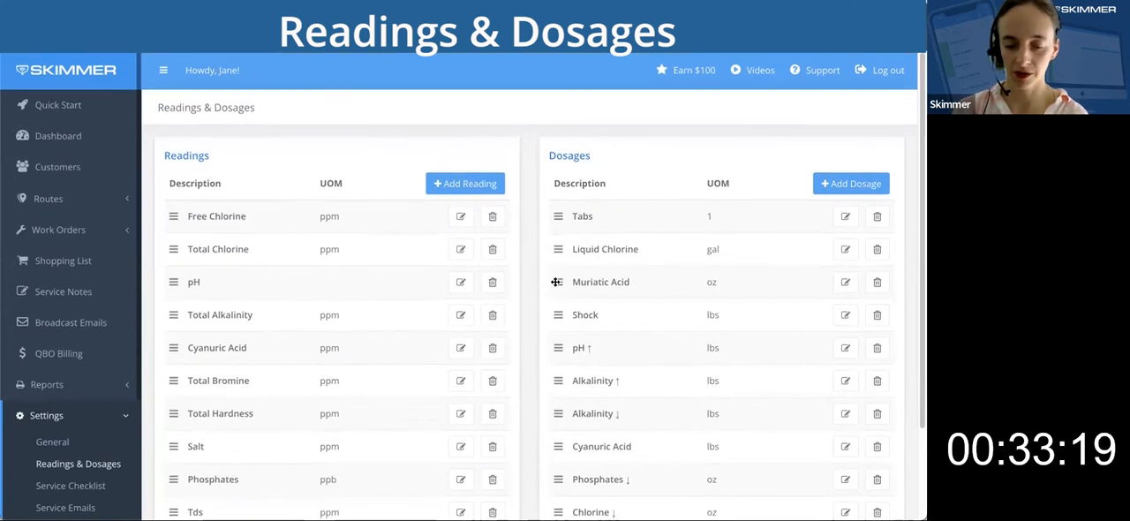
drag(549, 284, 549, 246)
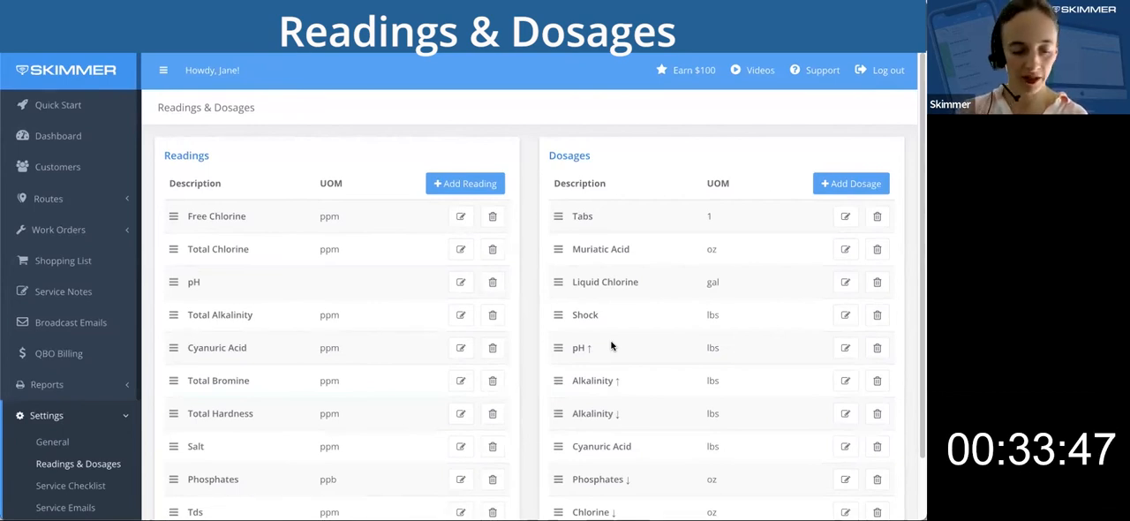
Open the Service Checklist settings, review the Empty Baskets item's description when complete, and save the item.
click(71, 488)
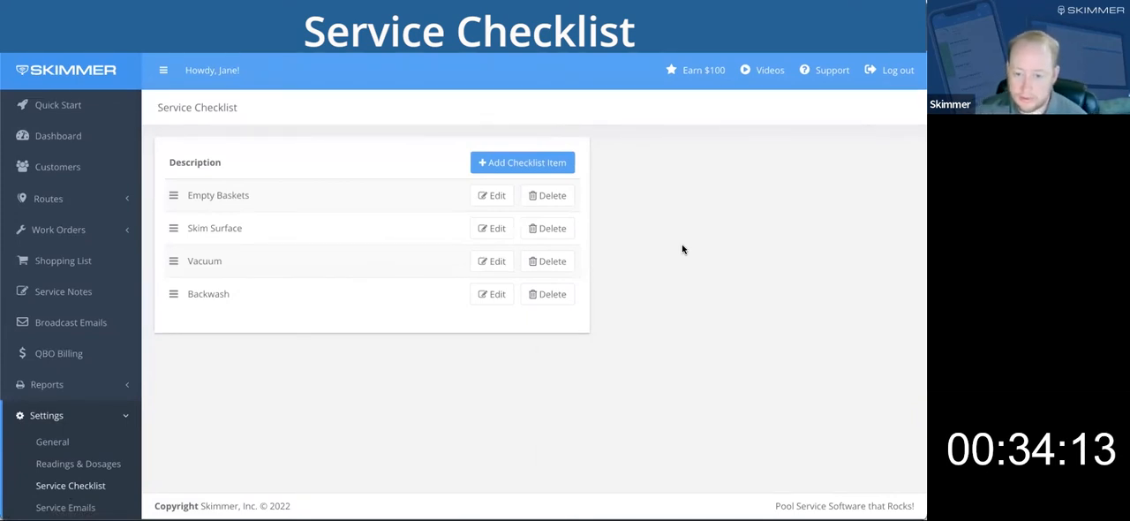
click(484, 196)
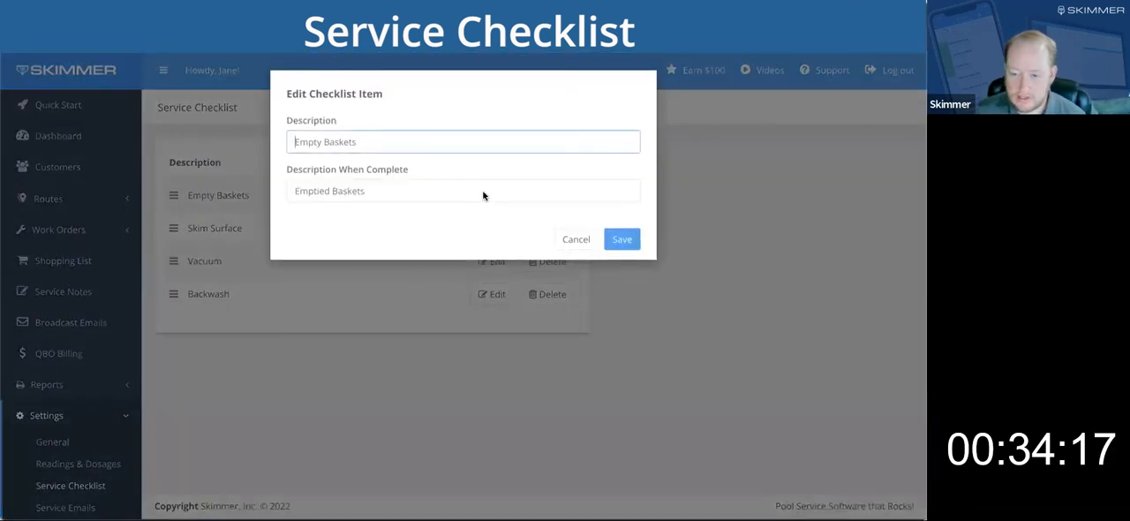
click(484, 192)
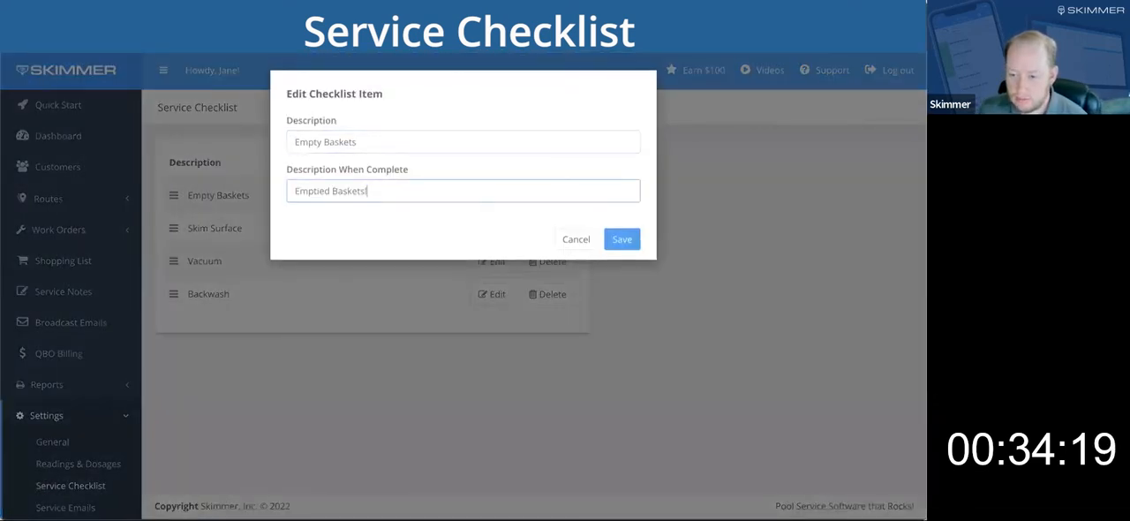
click(622, 241)
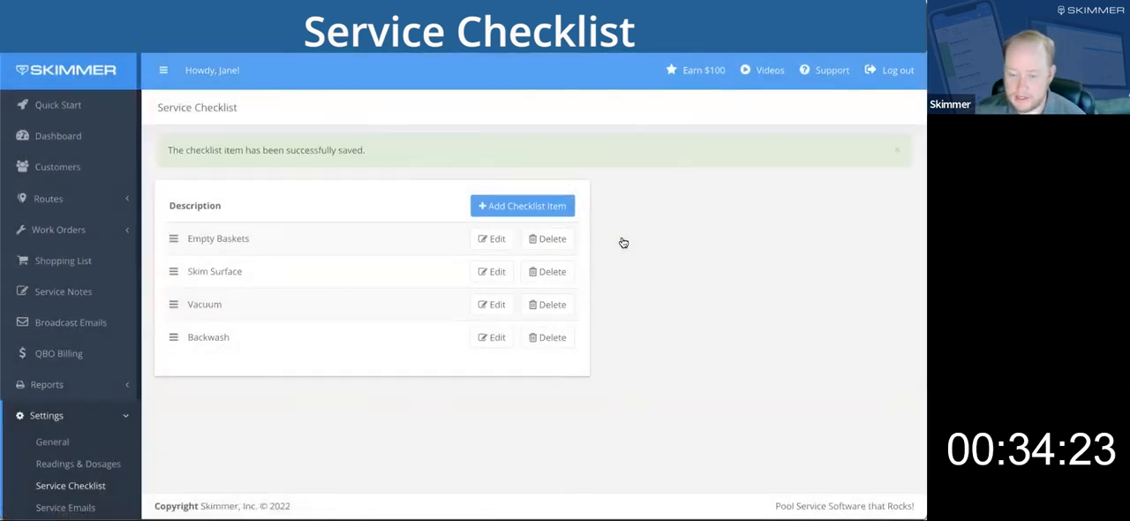
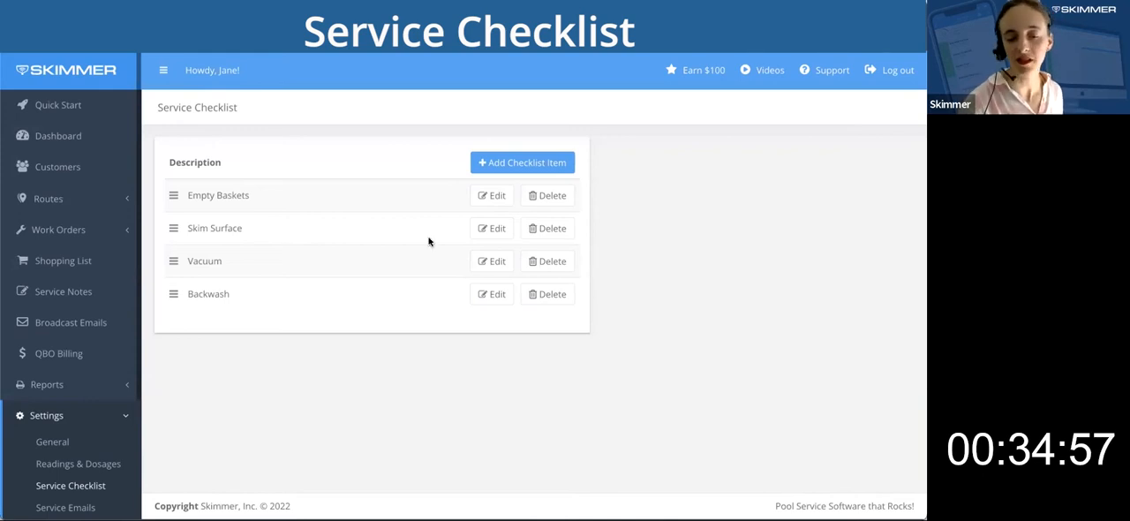
Review the Skim Surface checklist item's description when complete and save the item.
click(496, 229)
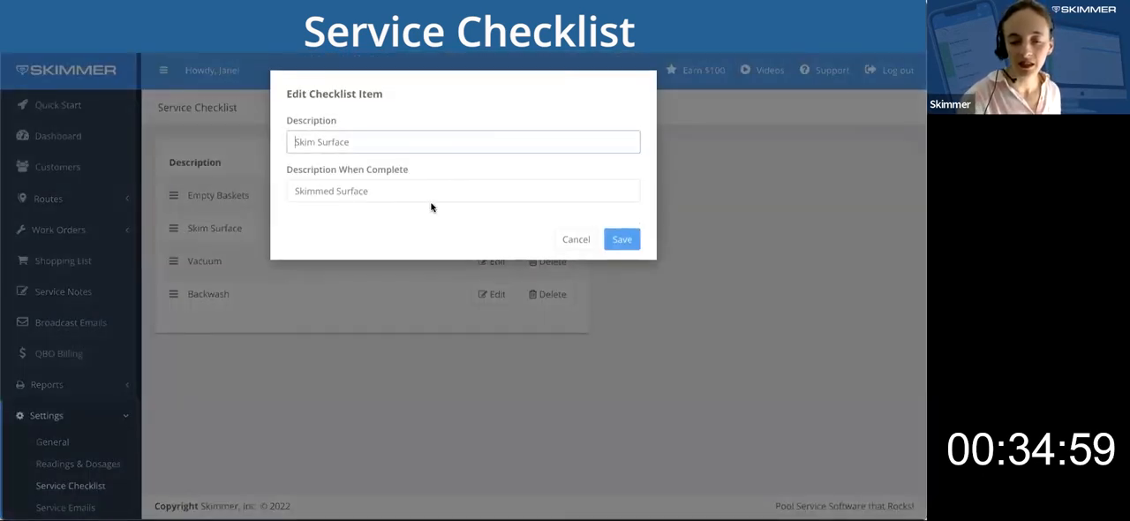
click(402, 193)
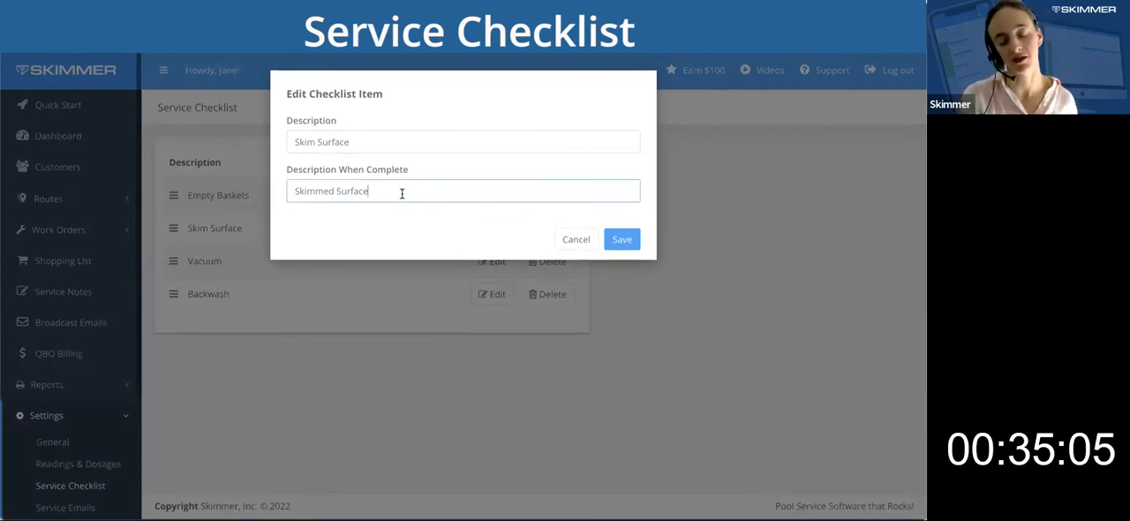
click(623, 242)
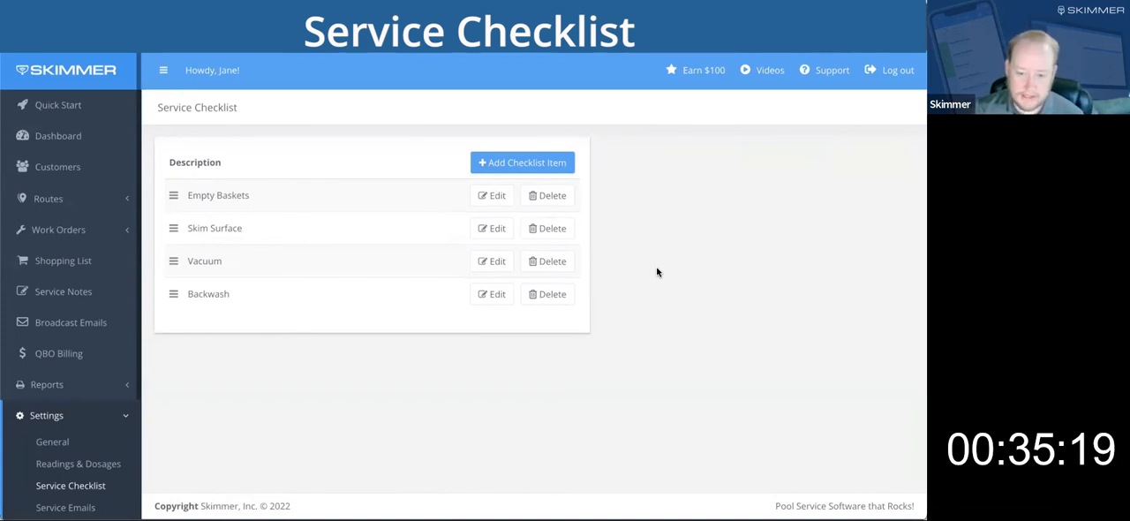
Change the Empty Baskets item's description to Empty Skimmer Basket and its description when complete to Emptied Skimmer Basket, and save it.
click(488, 196)
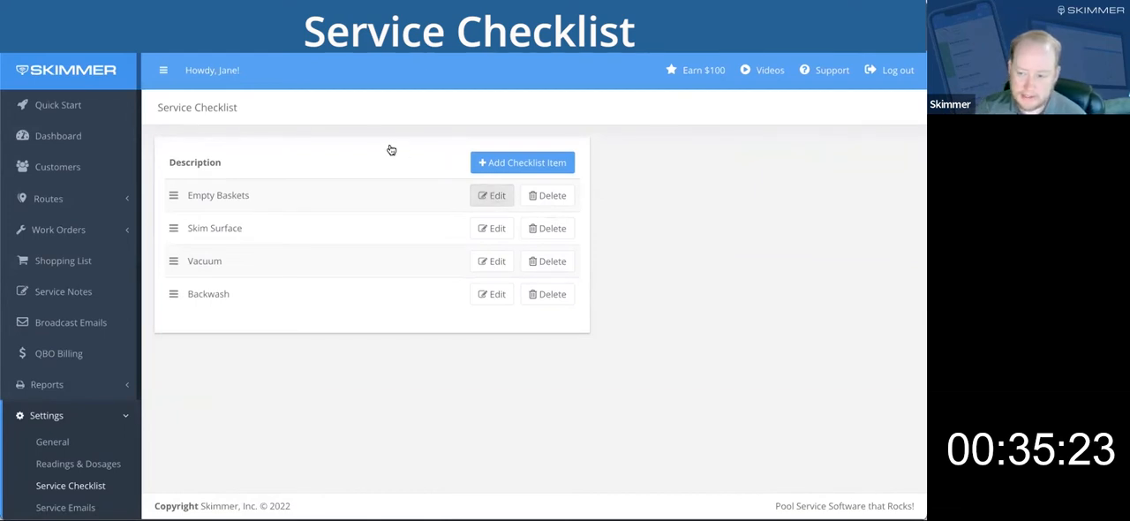
triple_click(366, 140)
text(Empty )
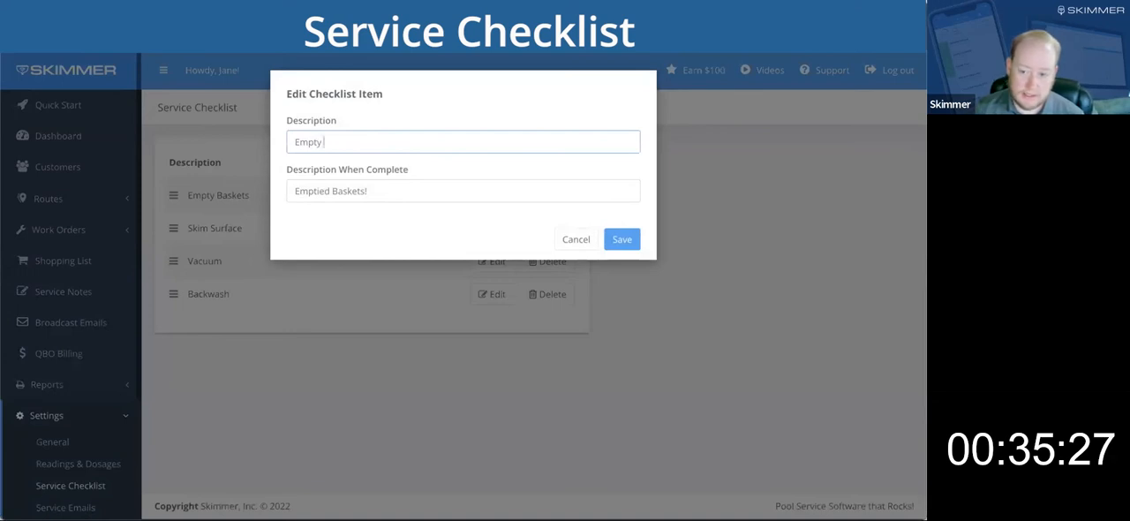
text(Skimmer B)
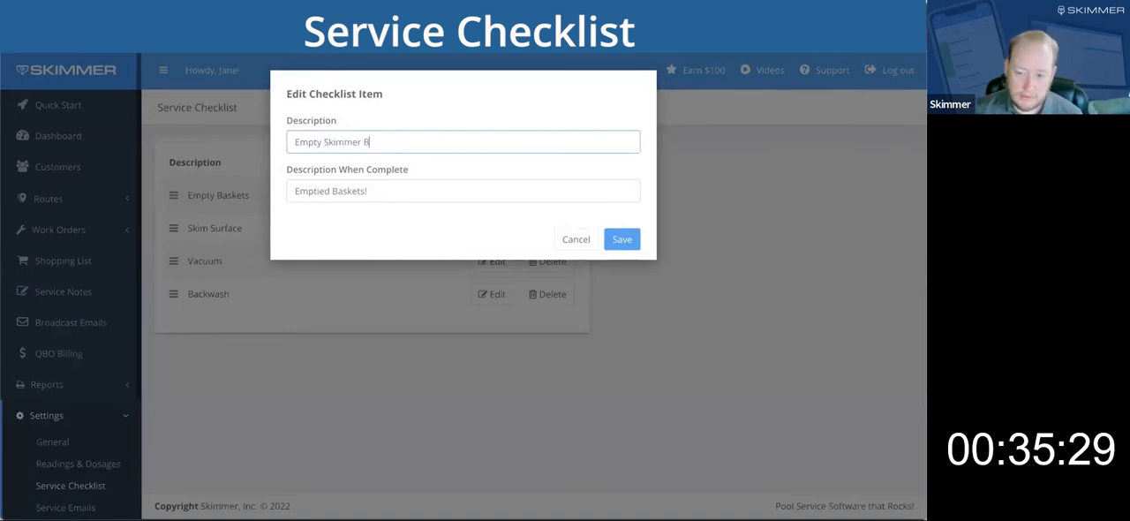
text(asket)
key(Tab)
text(Emptied S)
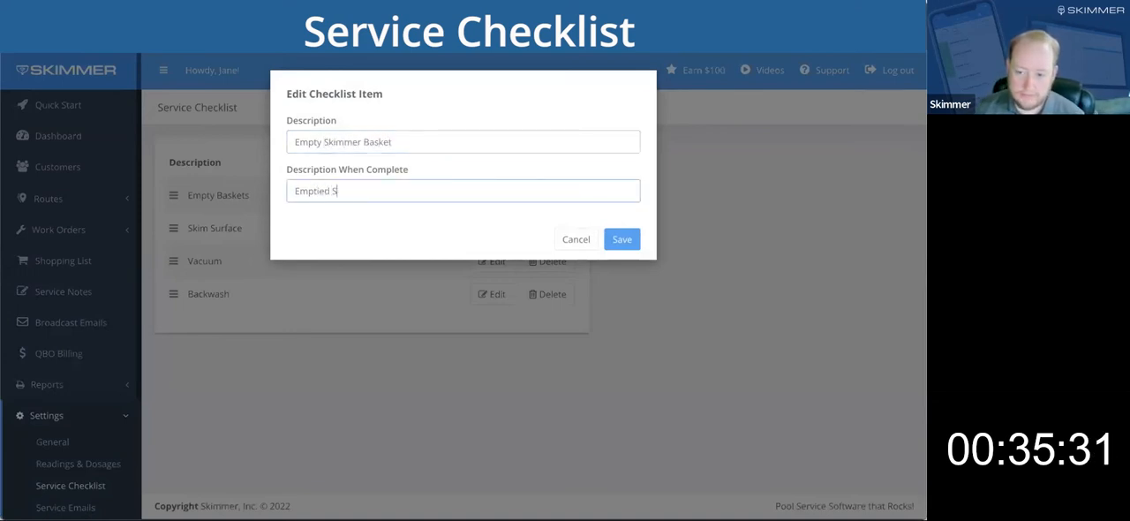
text(kimmer Basket)
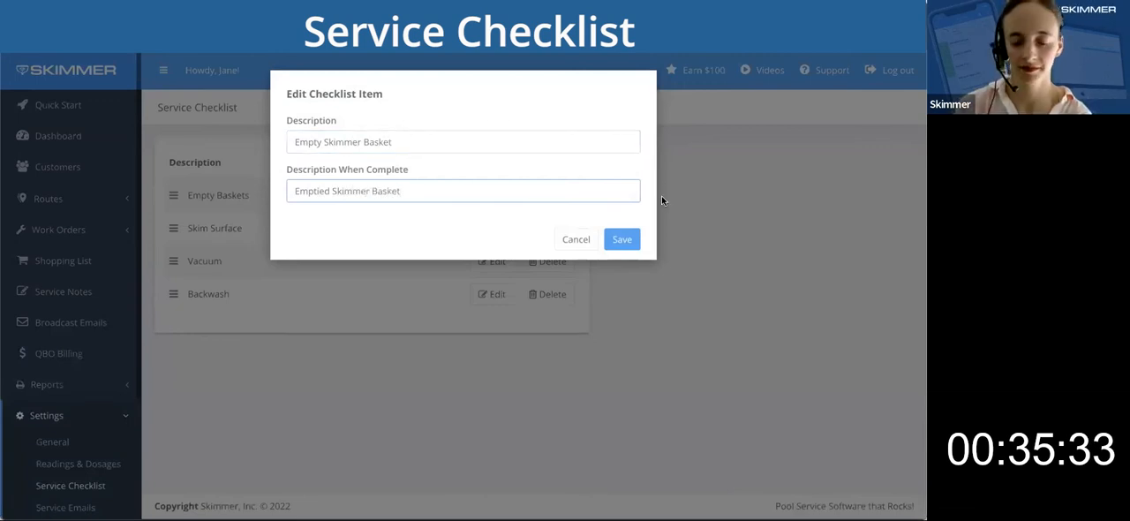
click(625, 240)
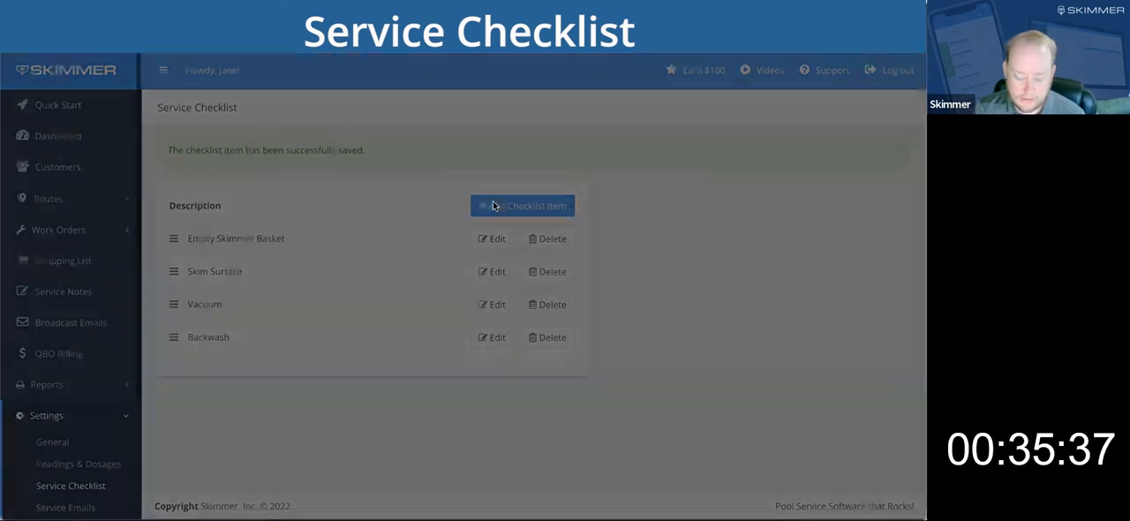
Add a checklist item Empty Pump Basket with the description when complete Emptied Pump Basket, and save it.
click(493, 205)
text(Em)
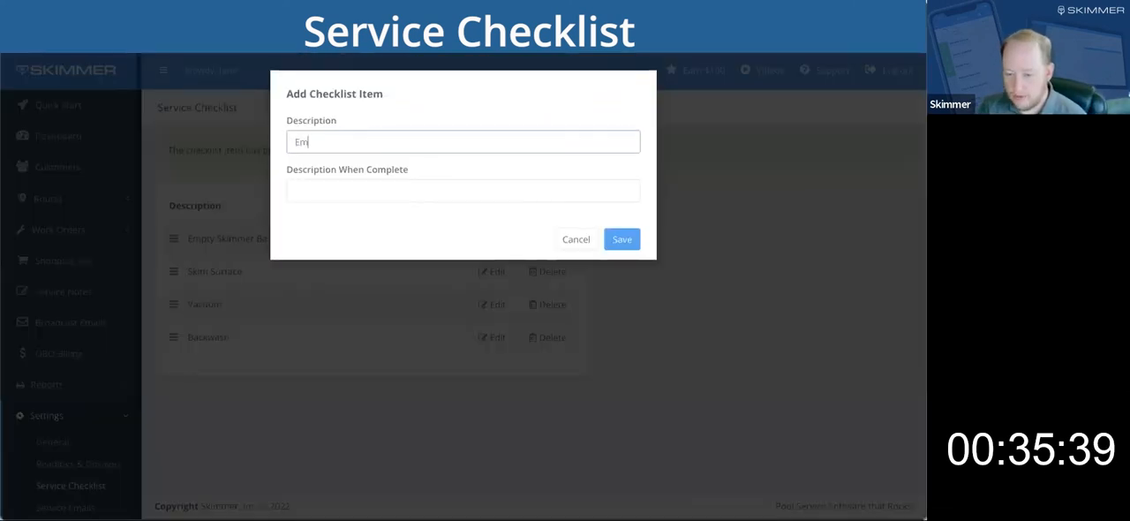
text(pty Pump )
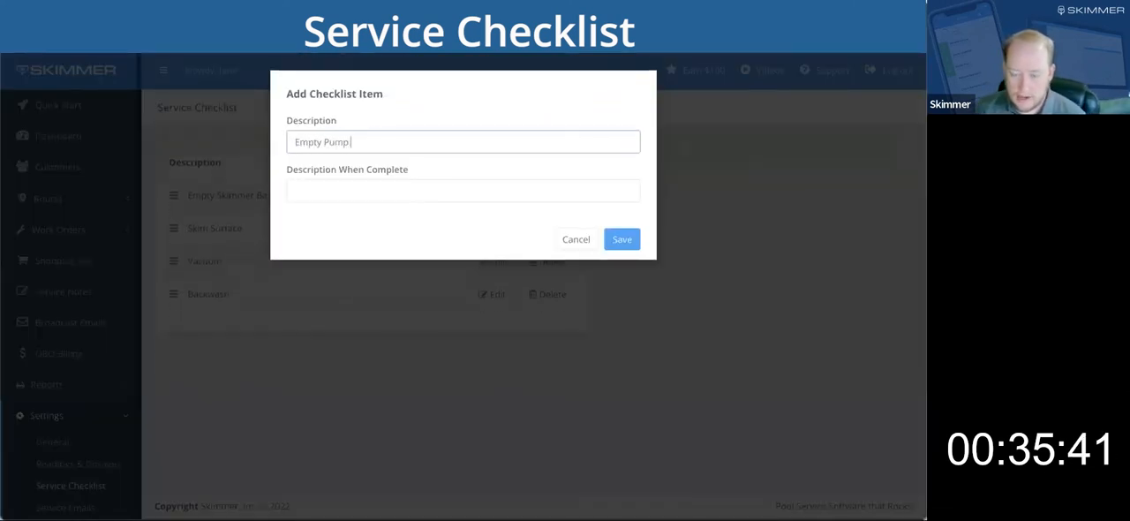
text(Basket)
key(Tab)
text(Emp)
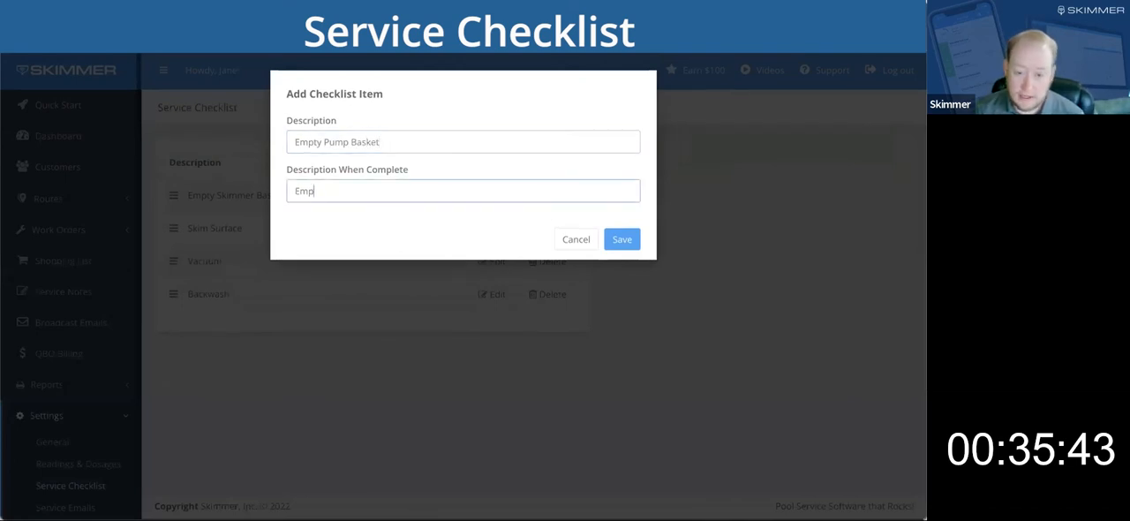
text(tied Pump Basket)
click(622, 241)
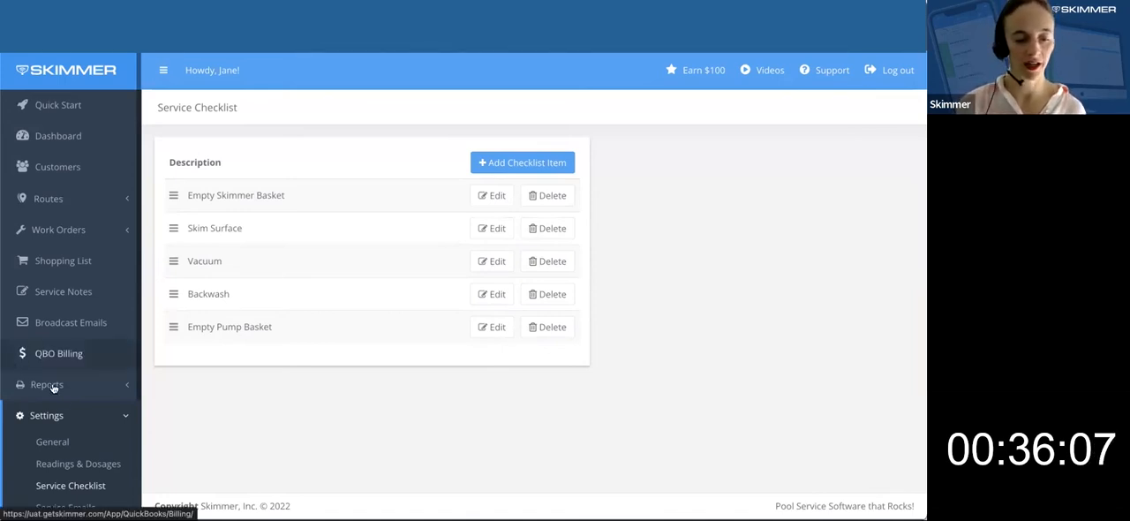
Open the Route Dashboard, dismiss its welcome video, and view the route scheduled for Thursday, May 26.
scroll(58, 393, down, 2)
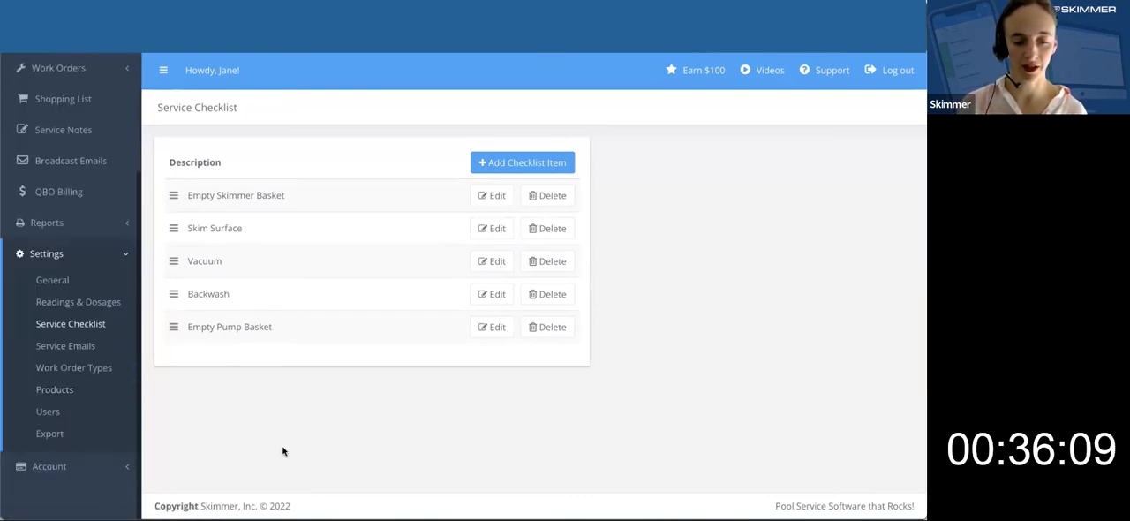
scroll(98, 340, up, 2)
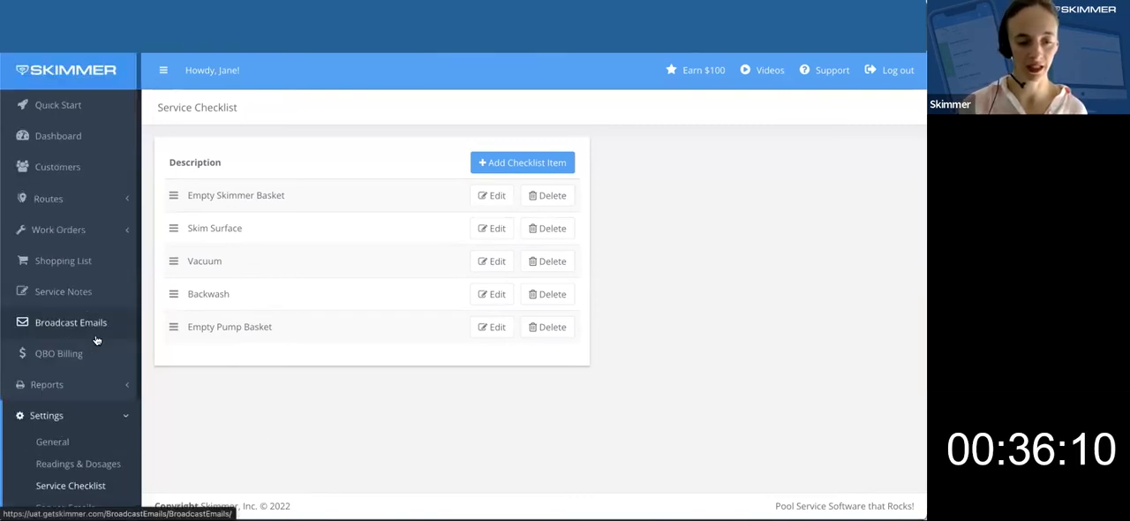
click(97, 198)
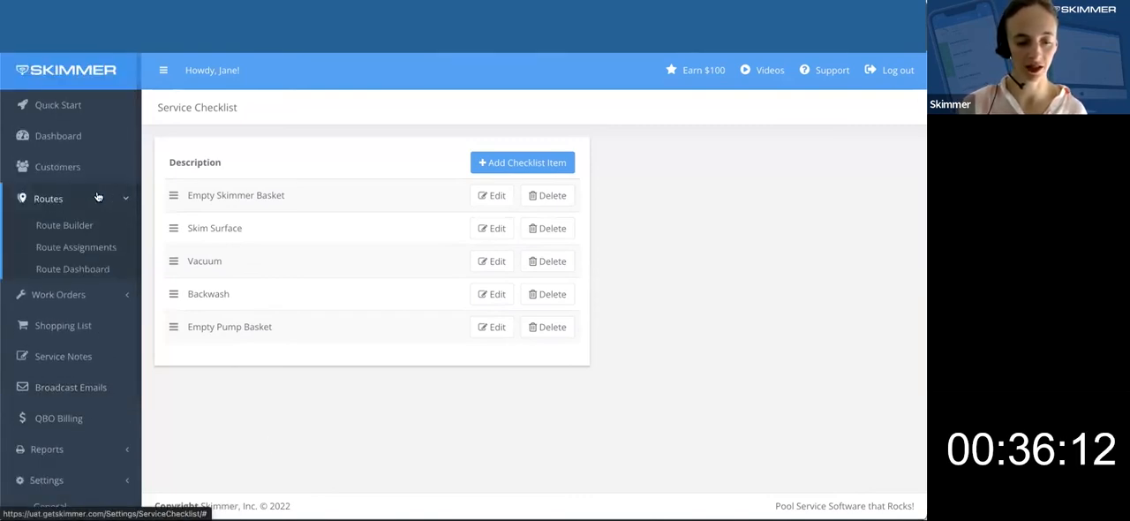
click(84, 269)
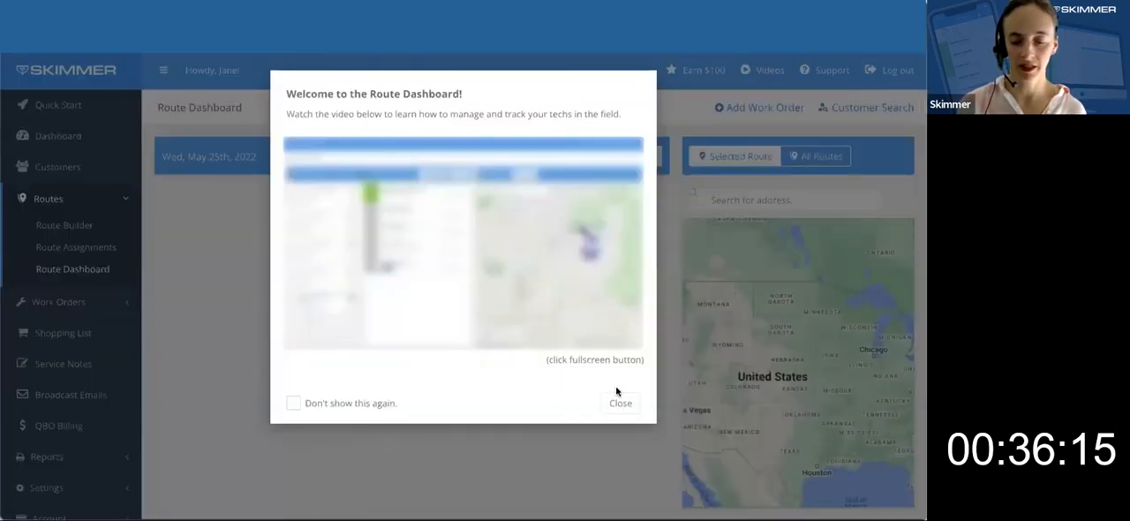
click(623, 402)
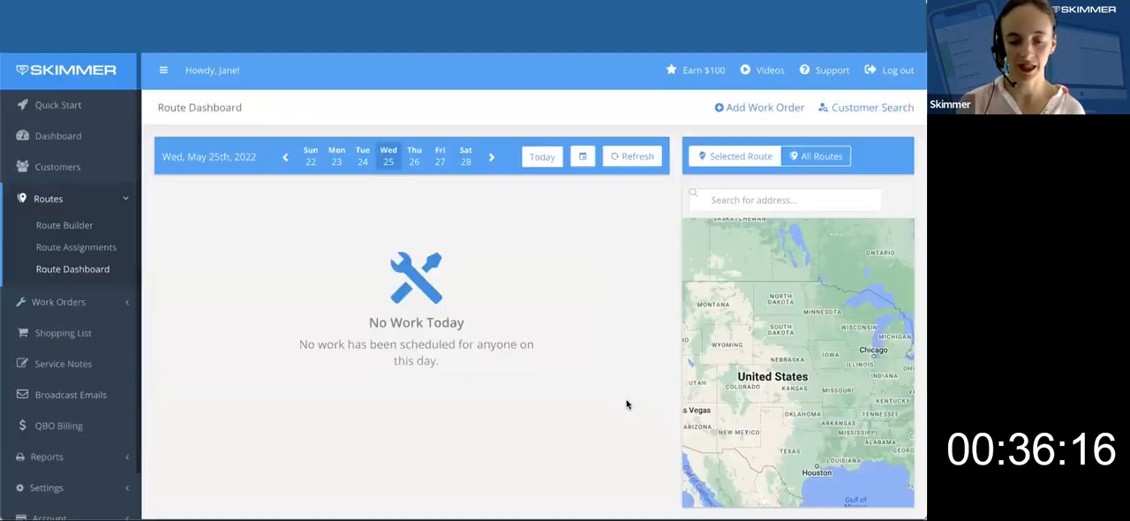
click(414, 163)
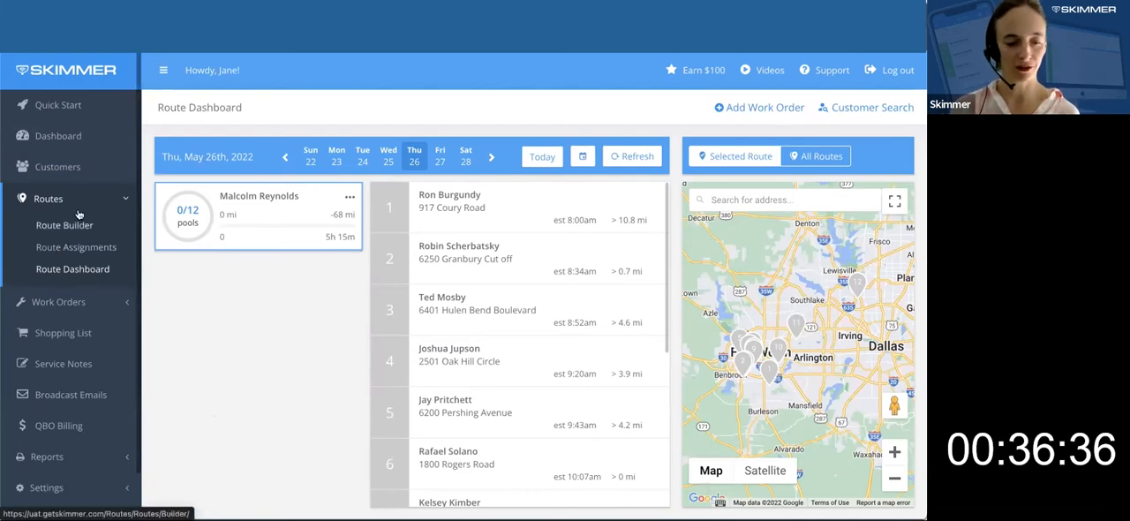
Open the Service Rates page for the customers and look through the listed rates and labor costs.
click(50, 171)
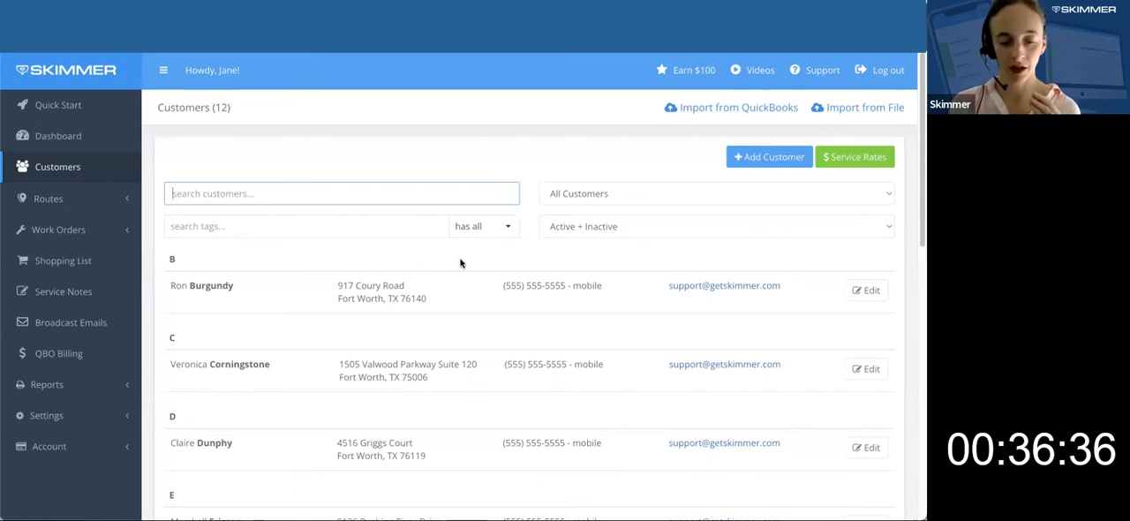
click(854, 165)
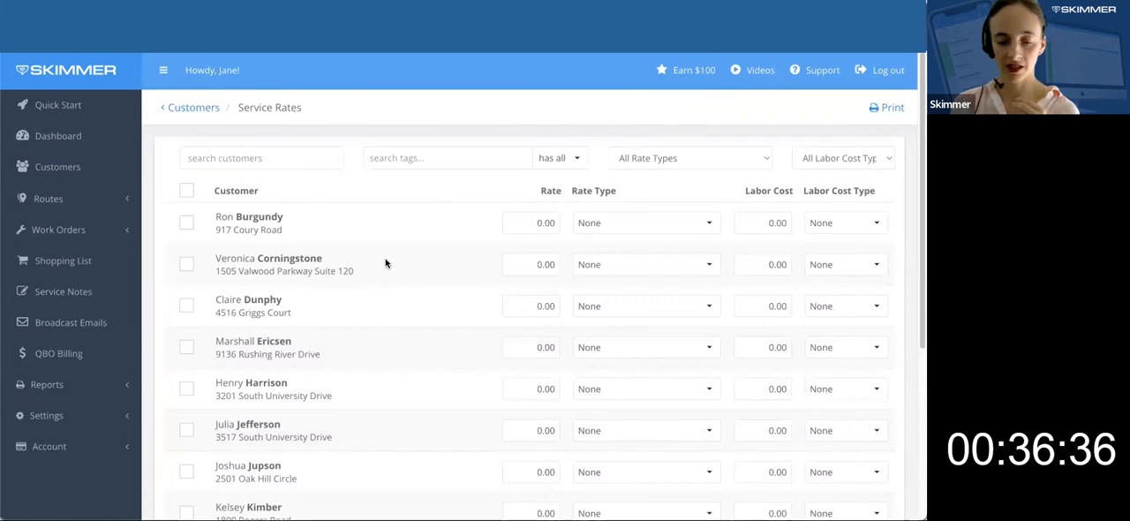
scroll(378, 319, down, 3)
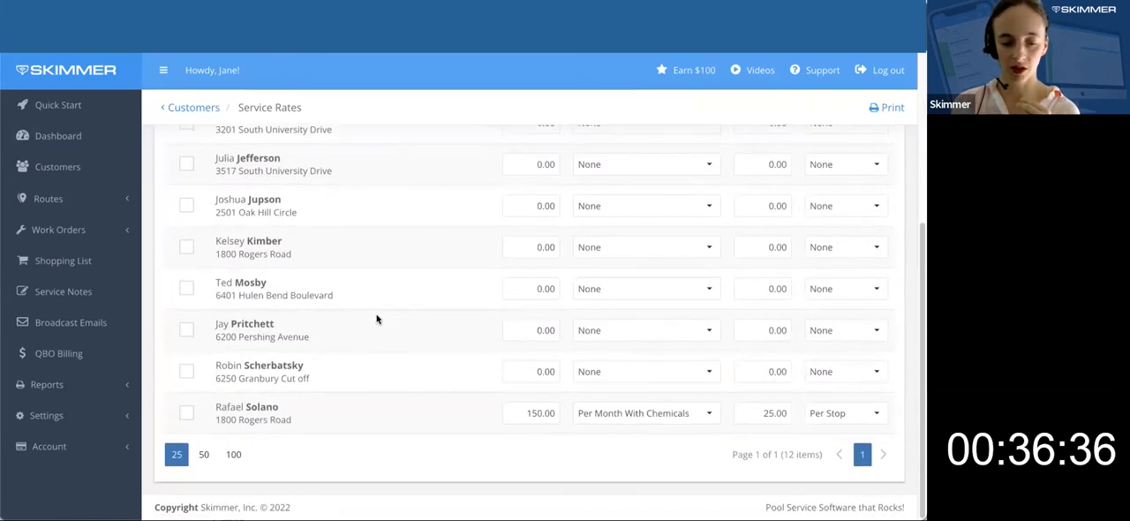
scroll(379, 315, up, 3)
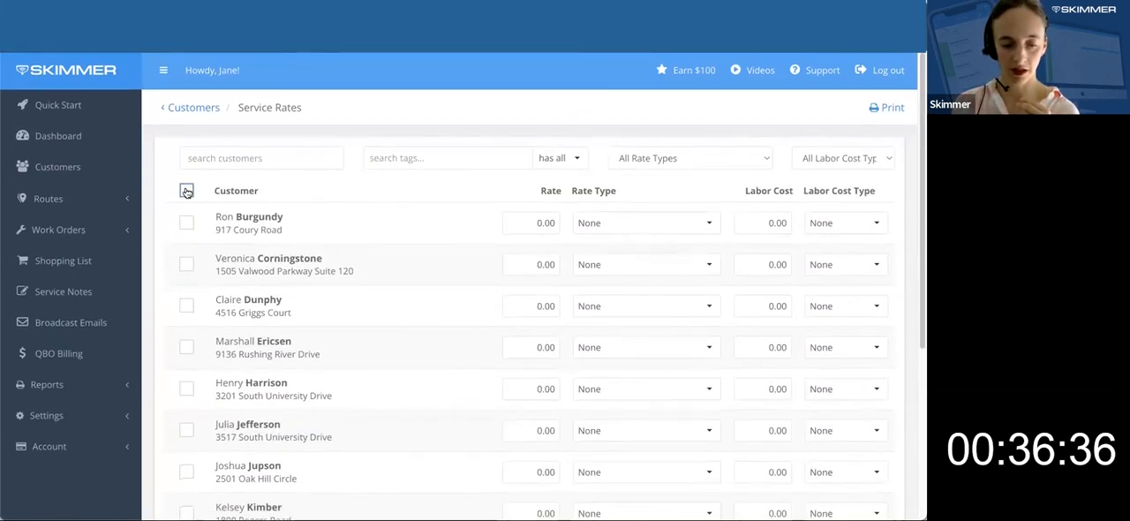
Select all customers in the service rates list except the last one, which already has a 150.00 rate.
click(186, 191)
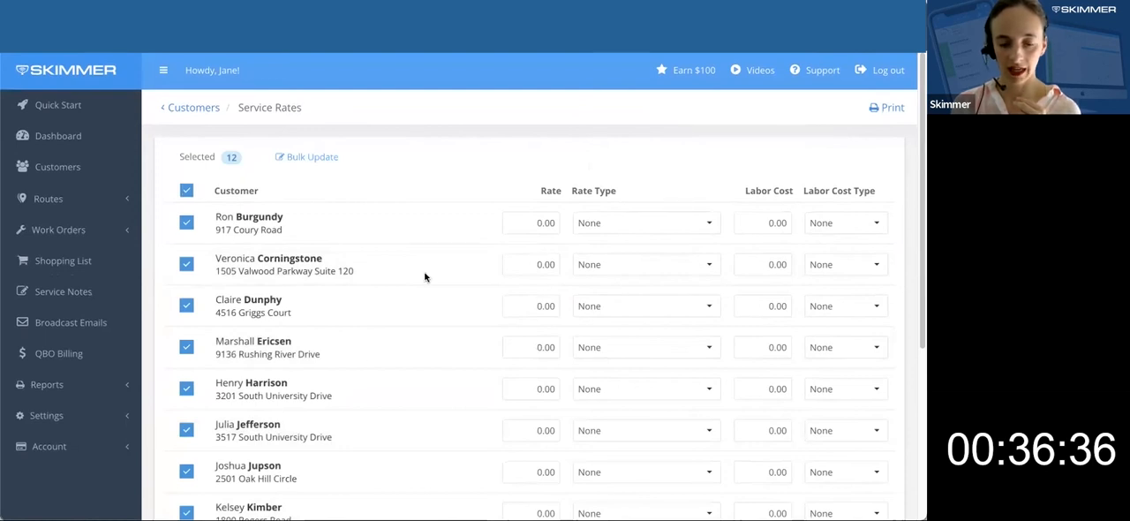
scroll(424, 278, down, 3)
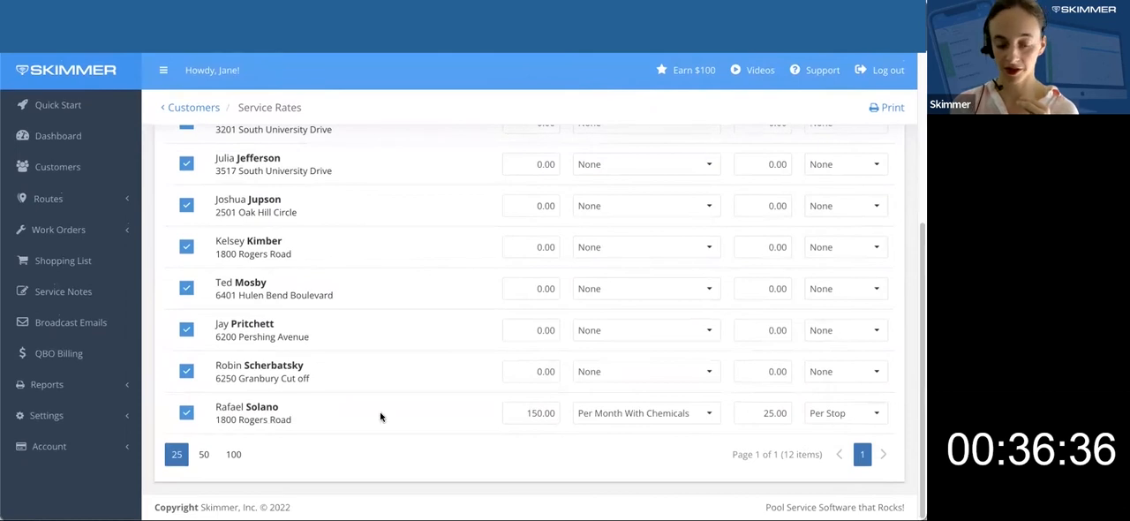
scroll(382, 416, up, 5)
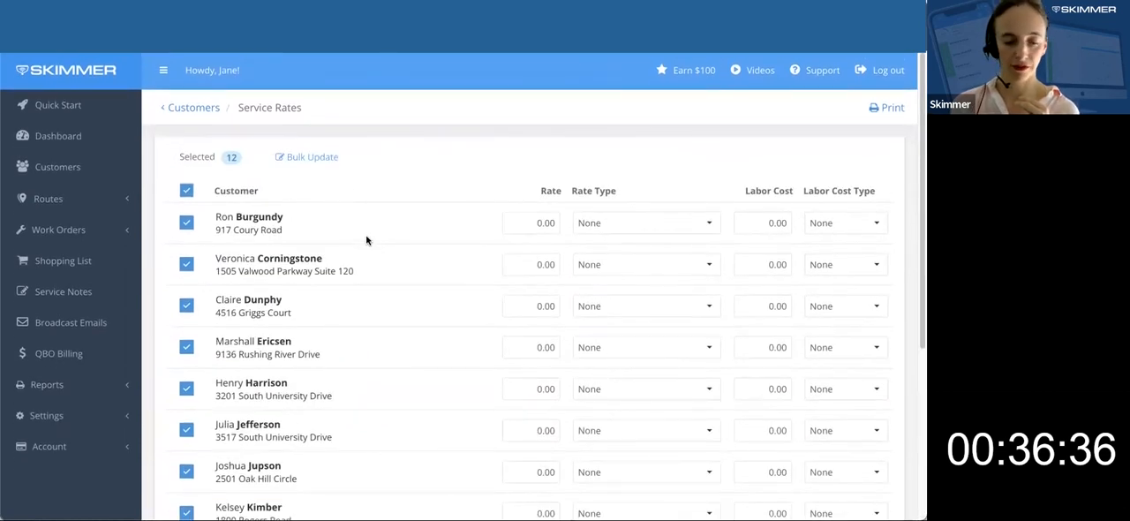
scroll(373, 341, down, 5)
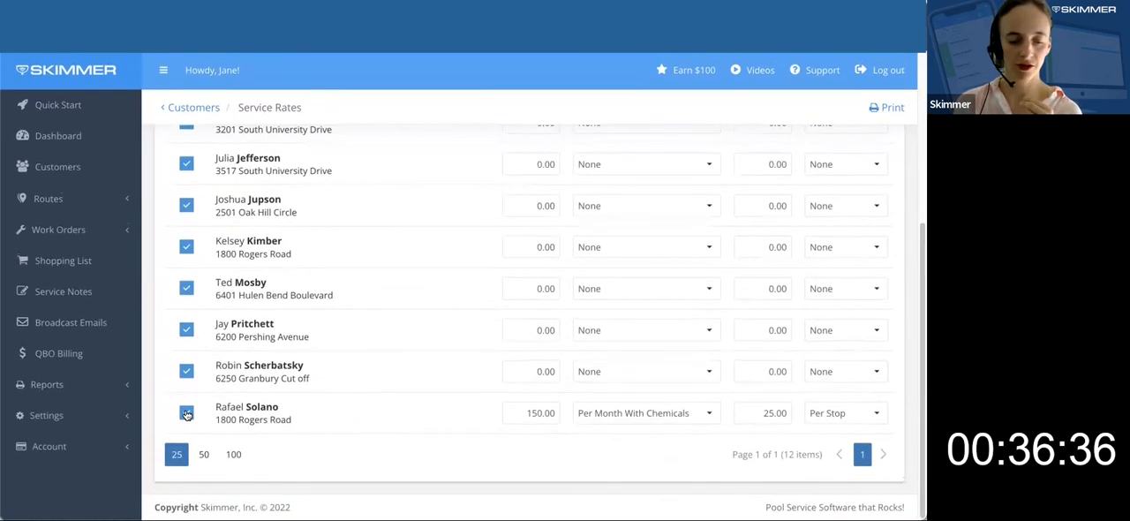
click(186, 413)
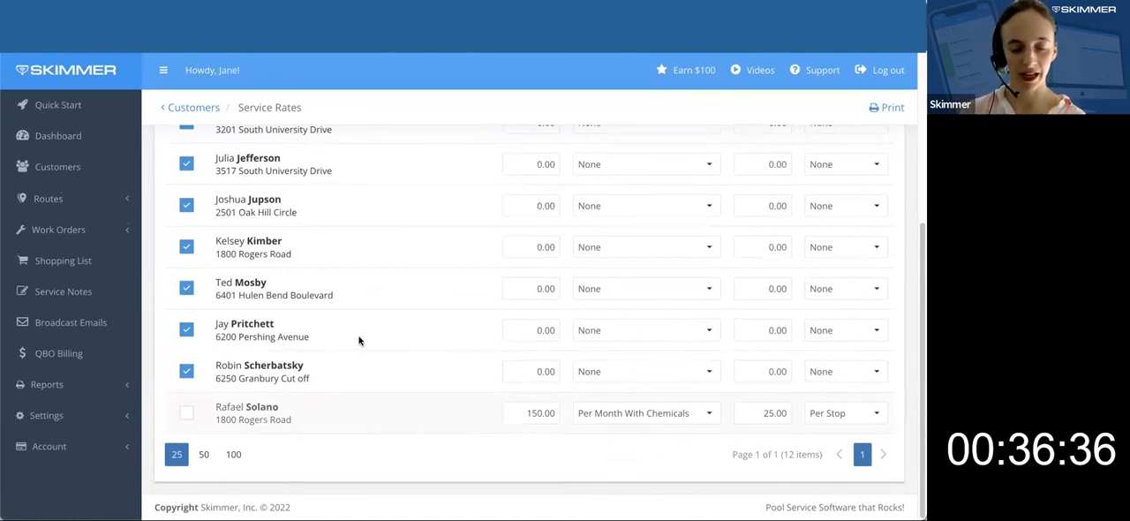
scroll(360, 337, up, 5)
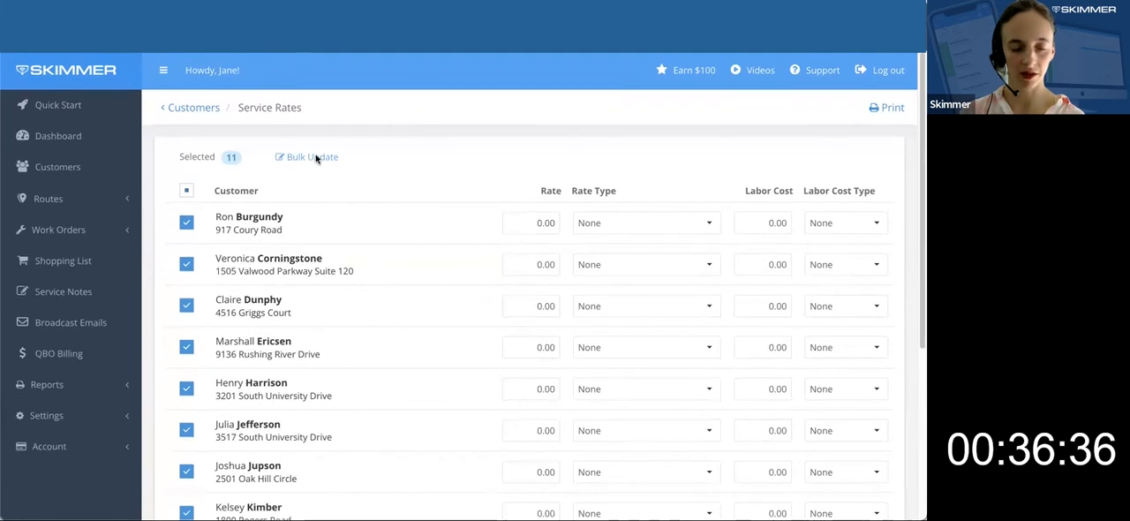
Start a bulk update for the selected locations with the rate set to 175.00 and the rate type to Per Month With Chemicals.
click(316, 158)
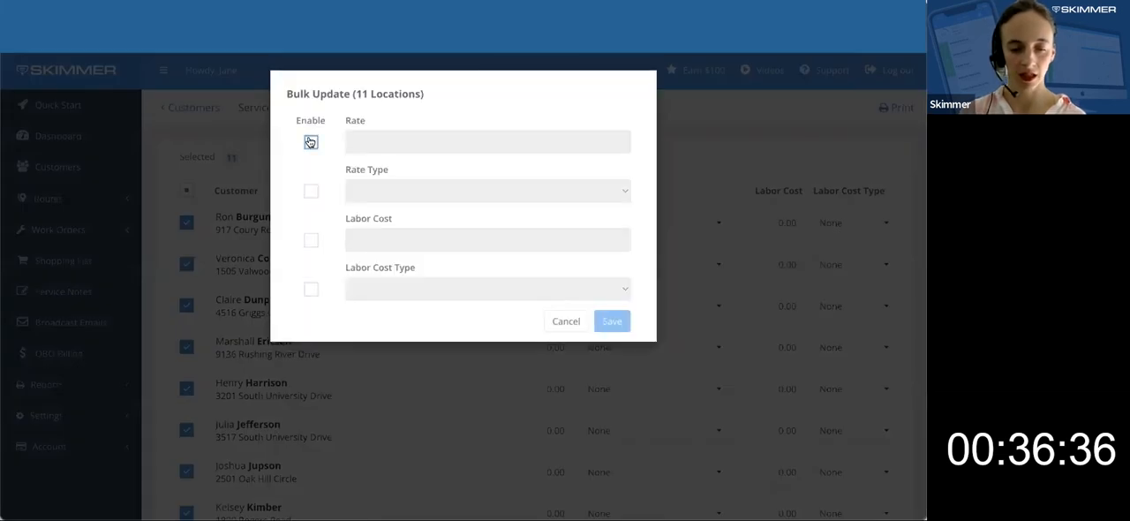
click(311, 142)
click(424, 144)
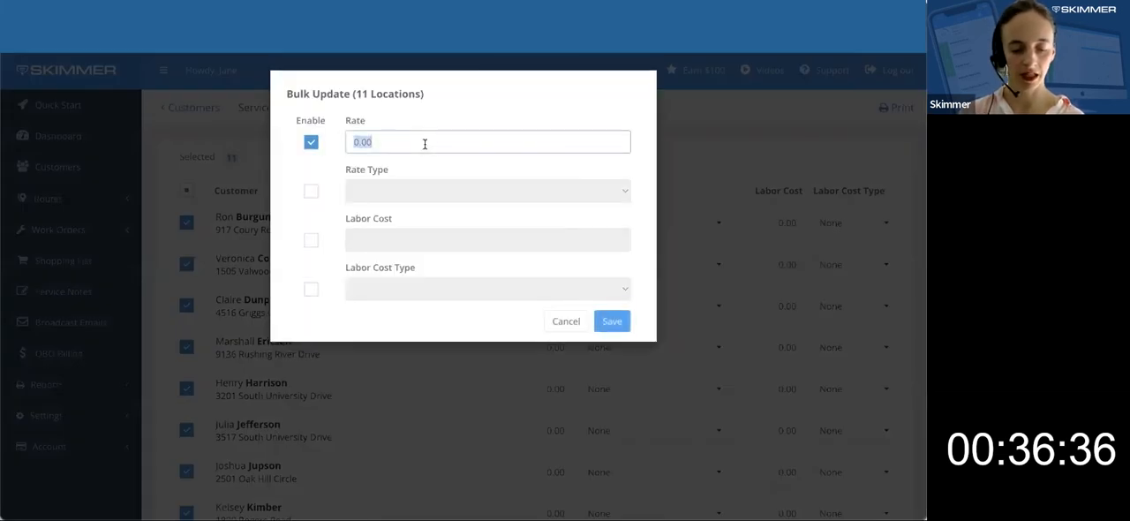
text(175.00)
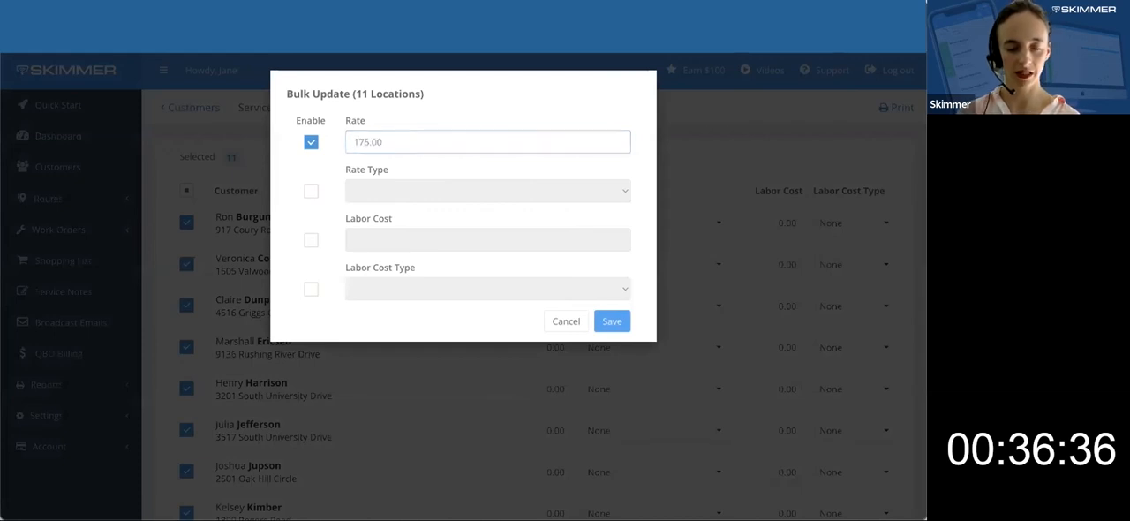
click(312, 191)
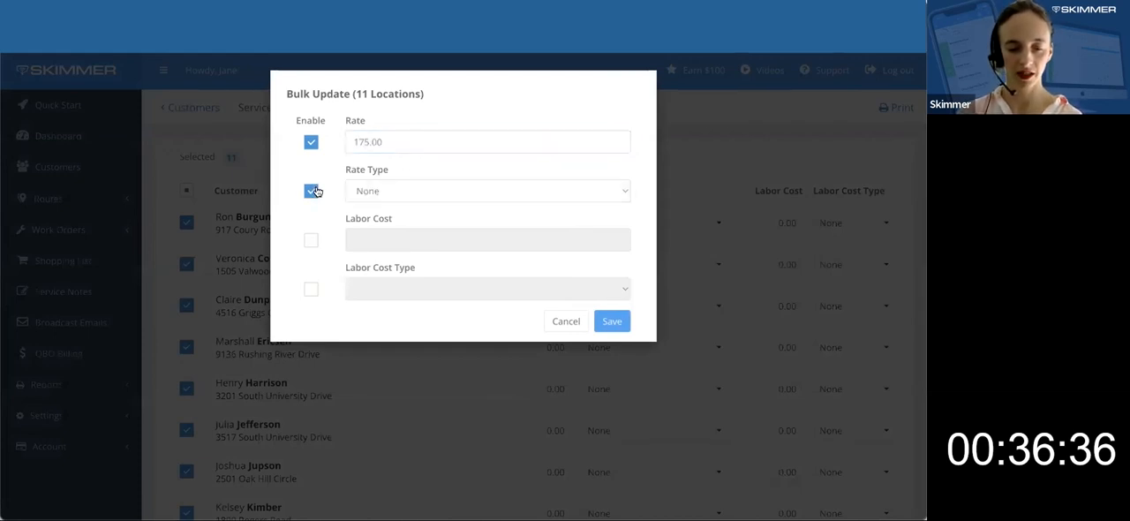
click(446, 193)
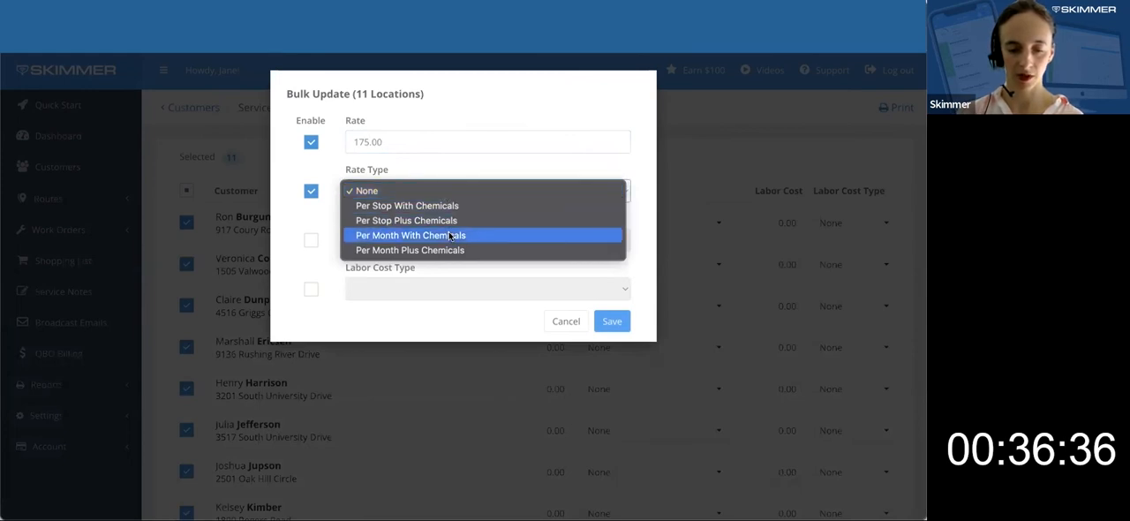
click(448, 235)
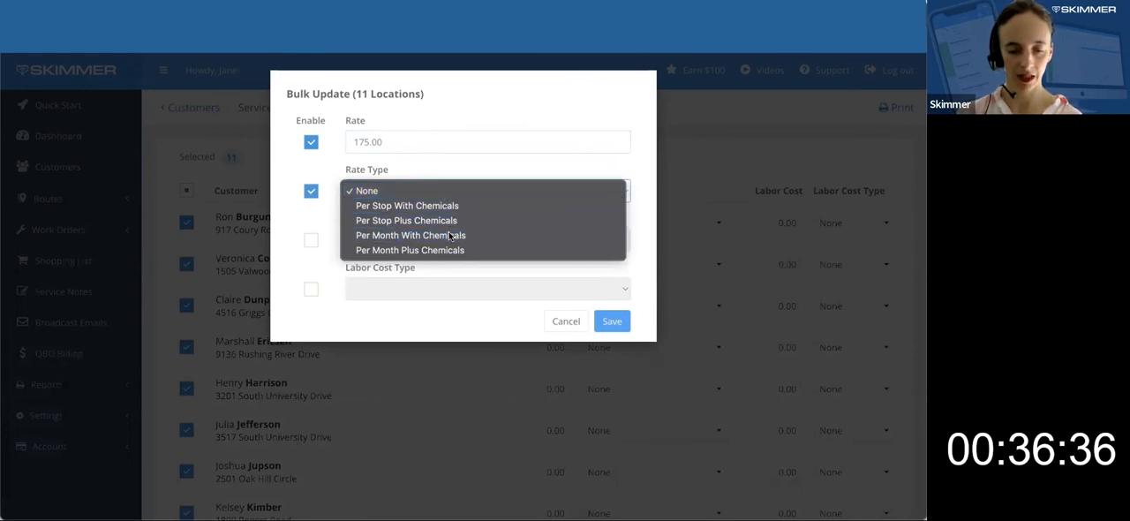
Add a labor cost of 25.00 with the type Per Stop to the bulk update and save it.
click(311, 241)
click(399, 240)
key(ctrl+a)
text(25)
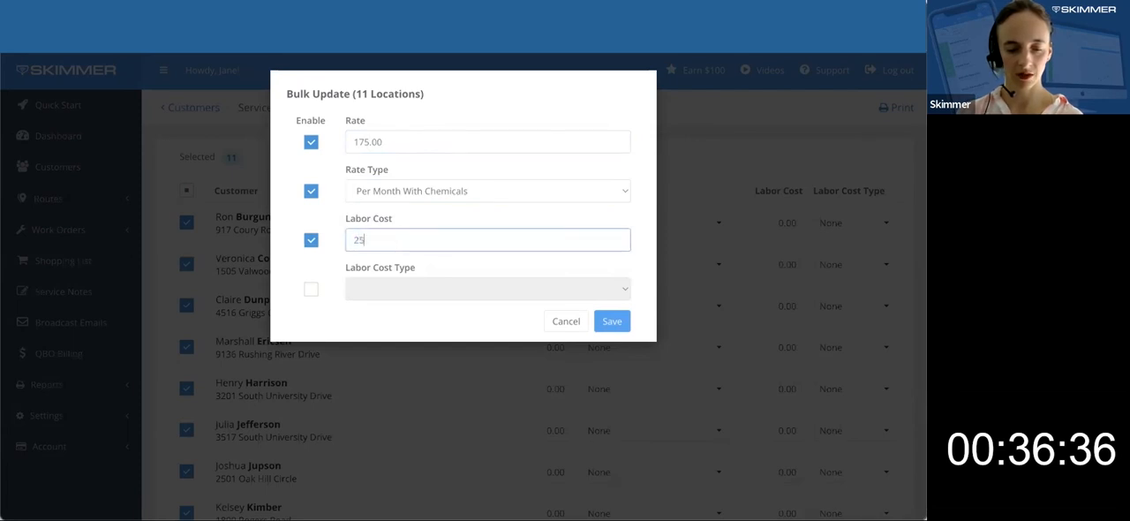
click(311, 291)
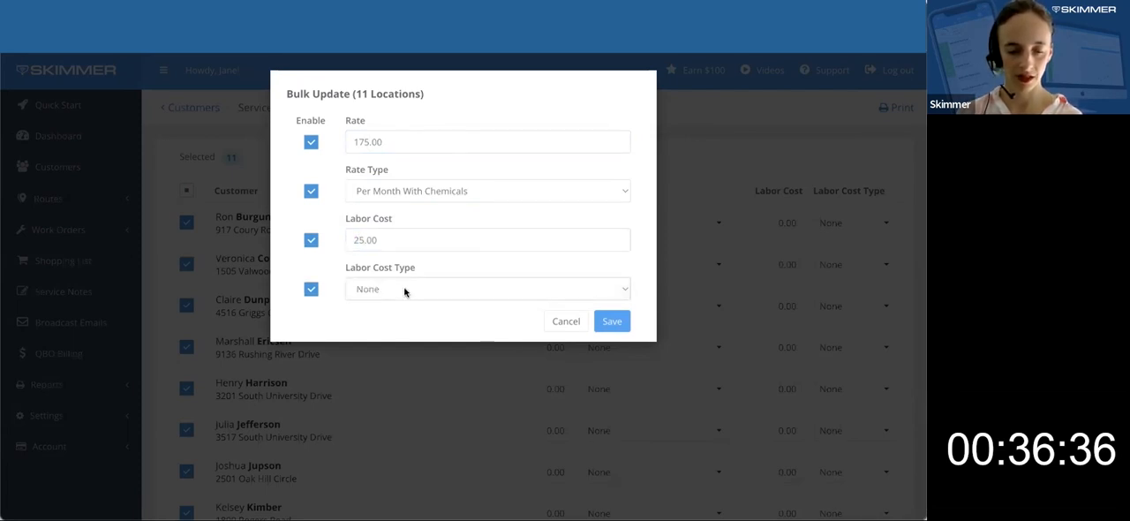
click(404, 291)
click(407, 303)
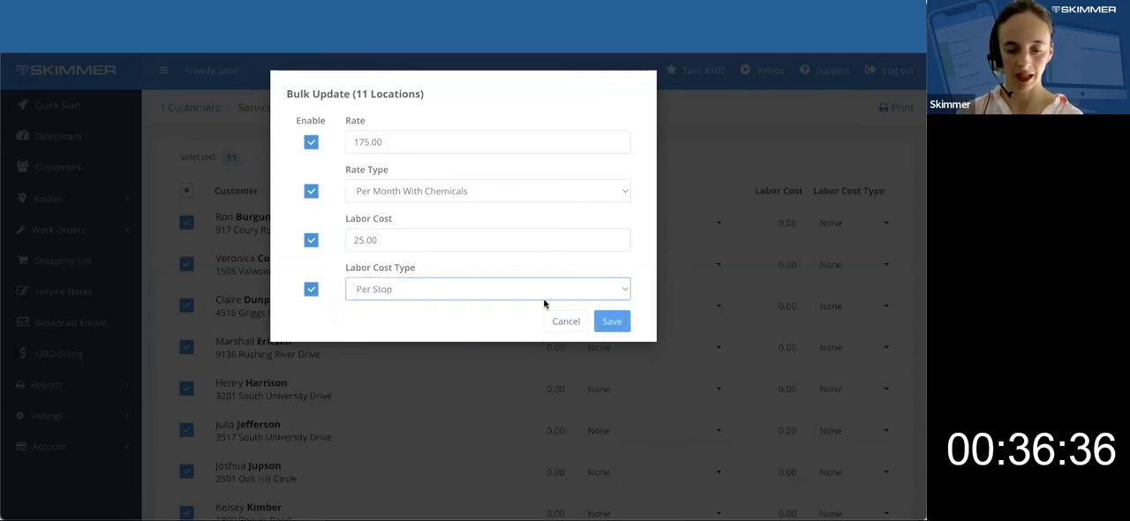
click(598, 321)
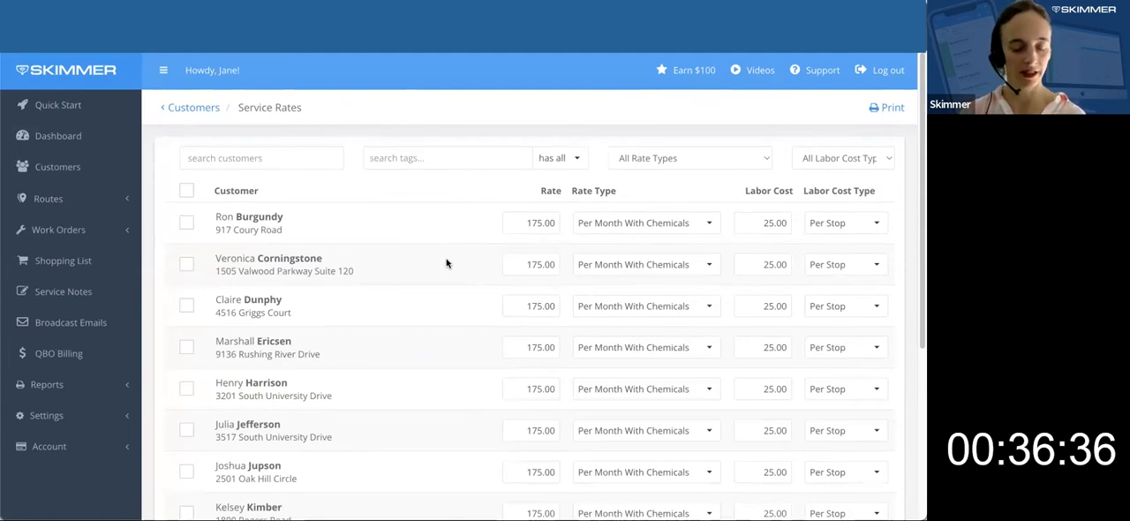
Return to the Route Dashboard and view the work scheduled for Thursday, May 26.
click(122, 389)
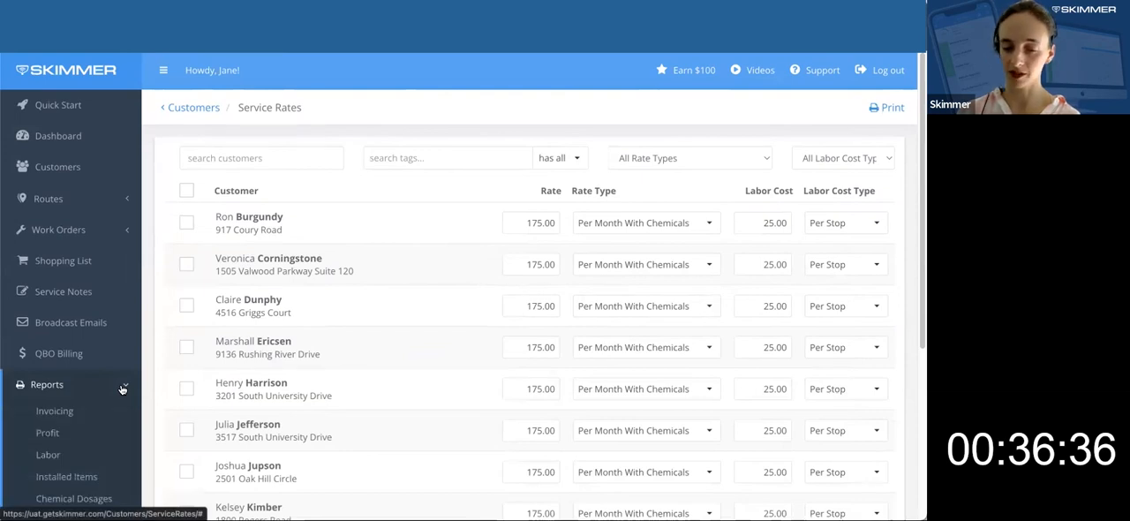
click(122, 389)
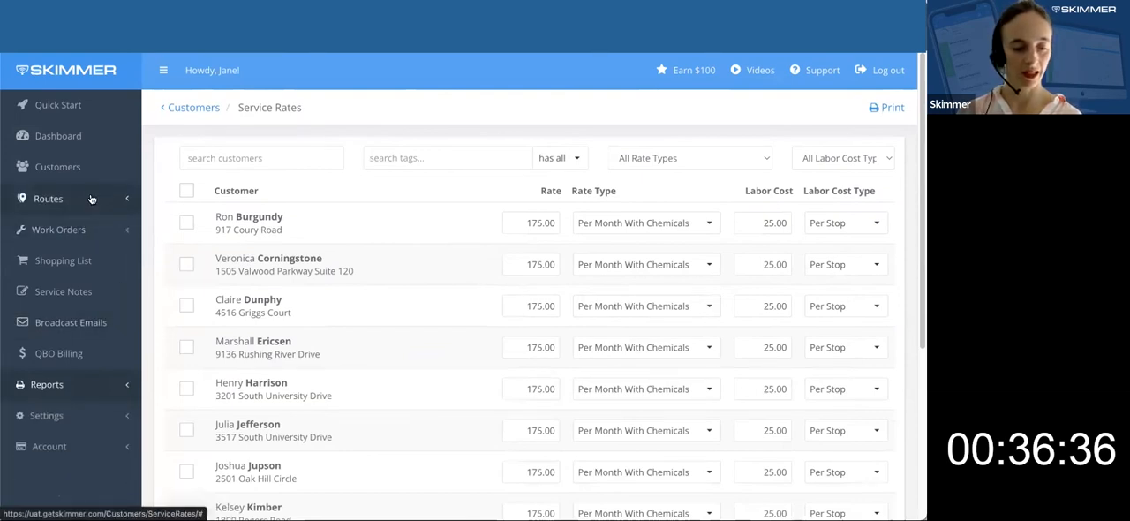
click(94, 200)
click(87, 265)
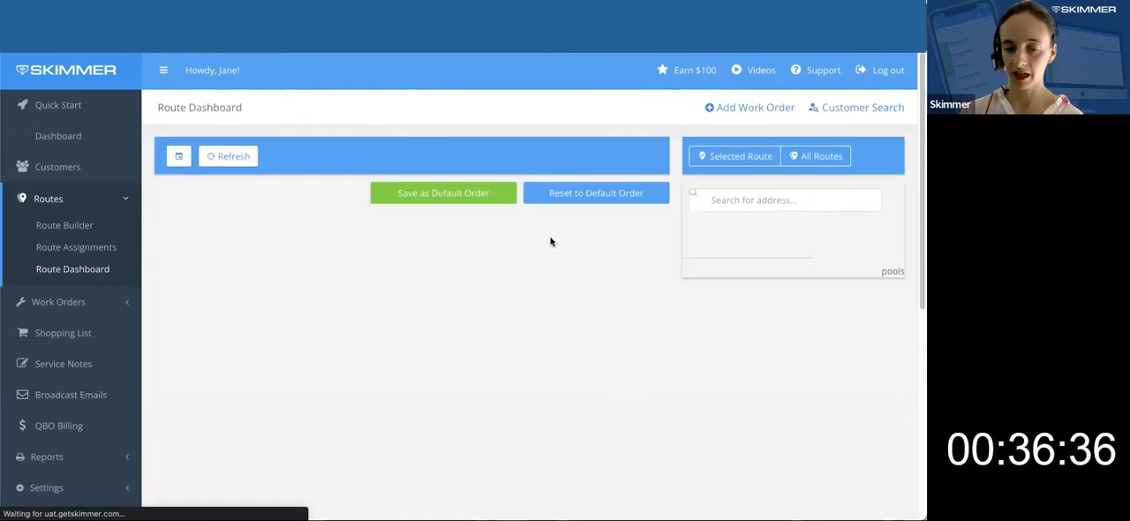
click(622, 403)
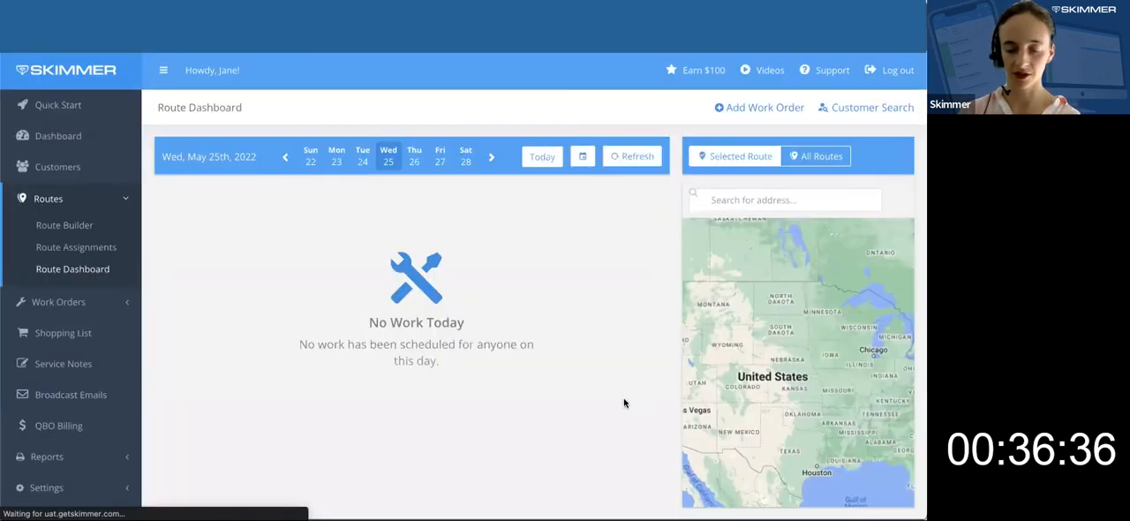
click(419, 159)
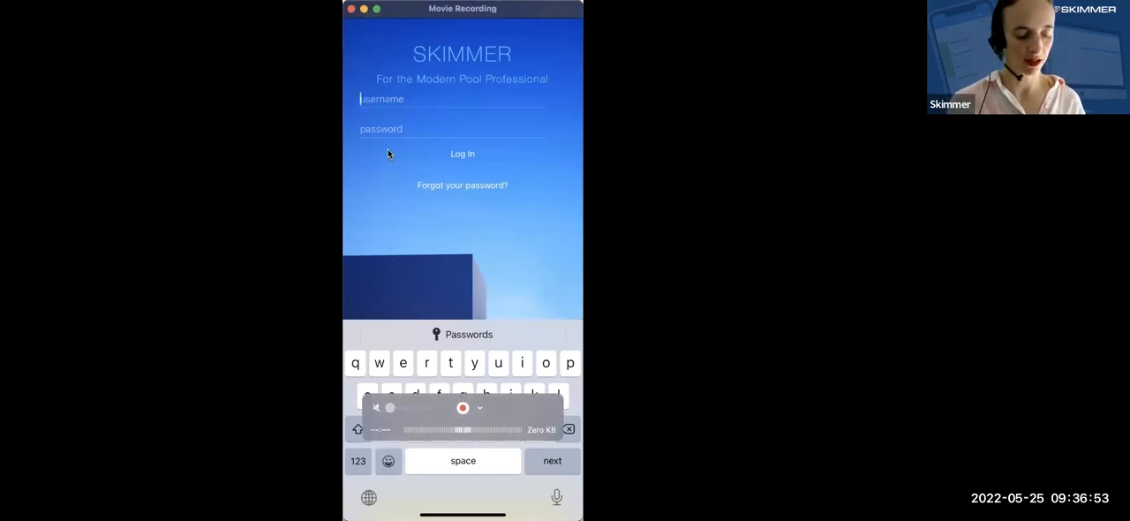
Switch to the Skimmer mobile app and log in with the technician's username and password.
key(shift)
text(Malcolm)
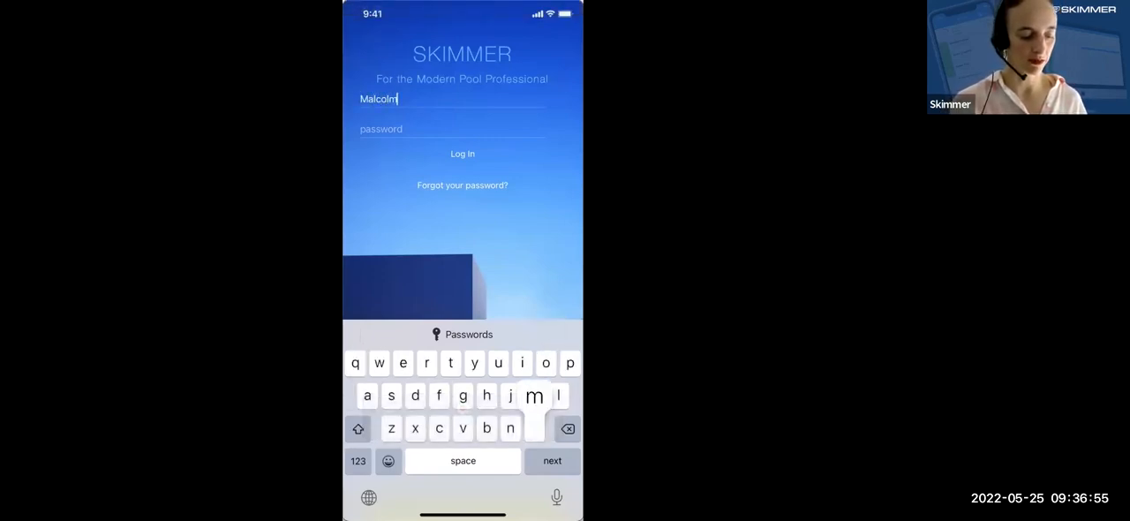
text(Reynolds)
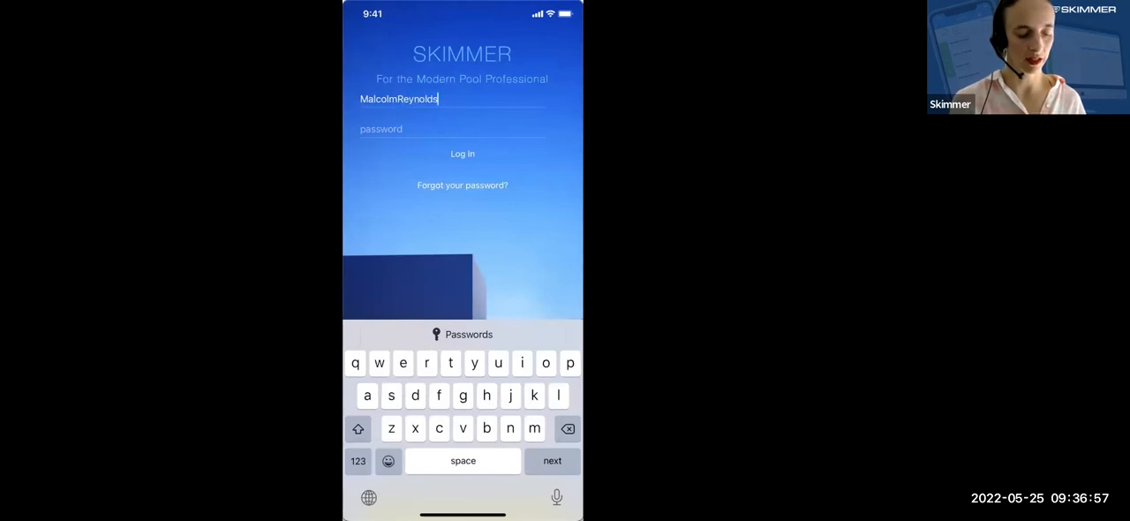
click(452, 129)
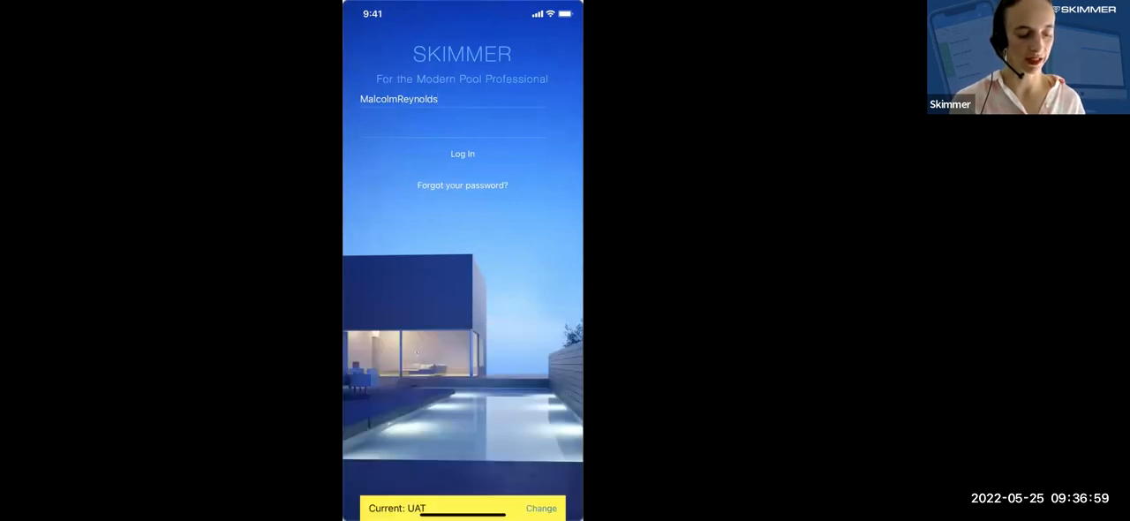
click(463, 154)
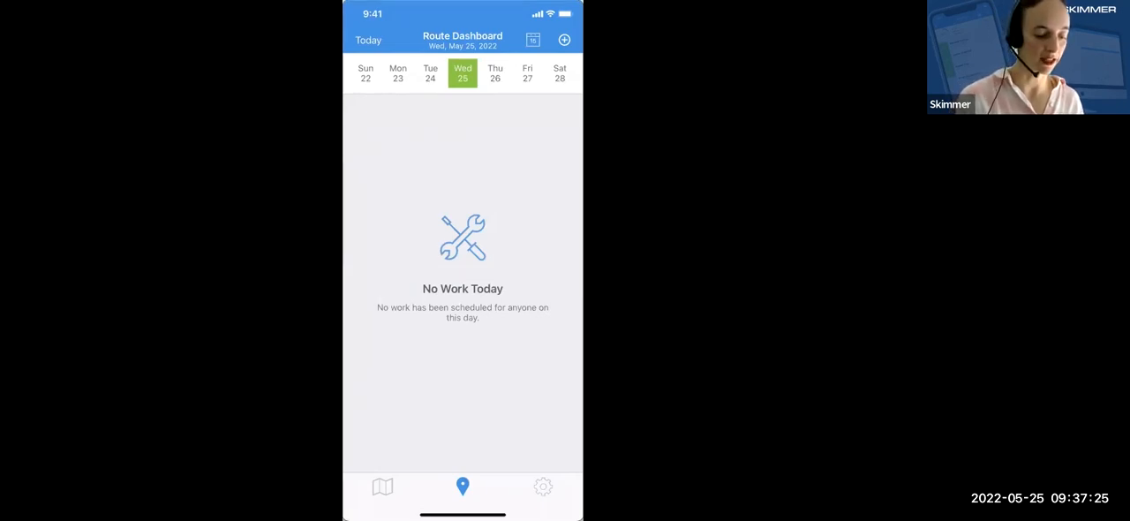
Open the technician's route for Thursday, May 26 and look through its stops.
click(496, 74)
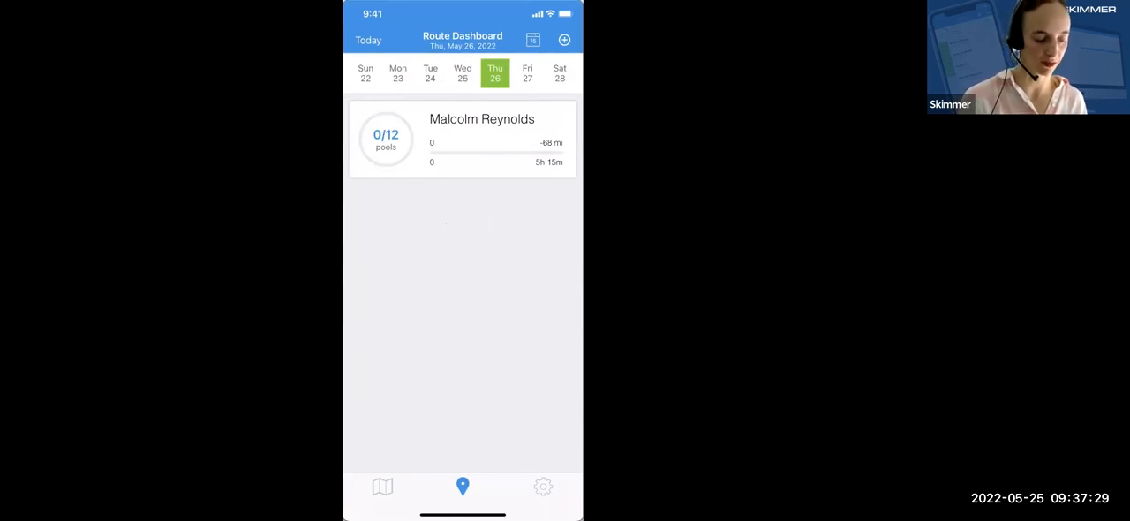
click(462, 139)
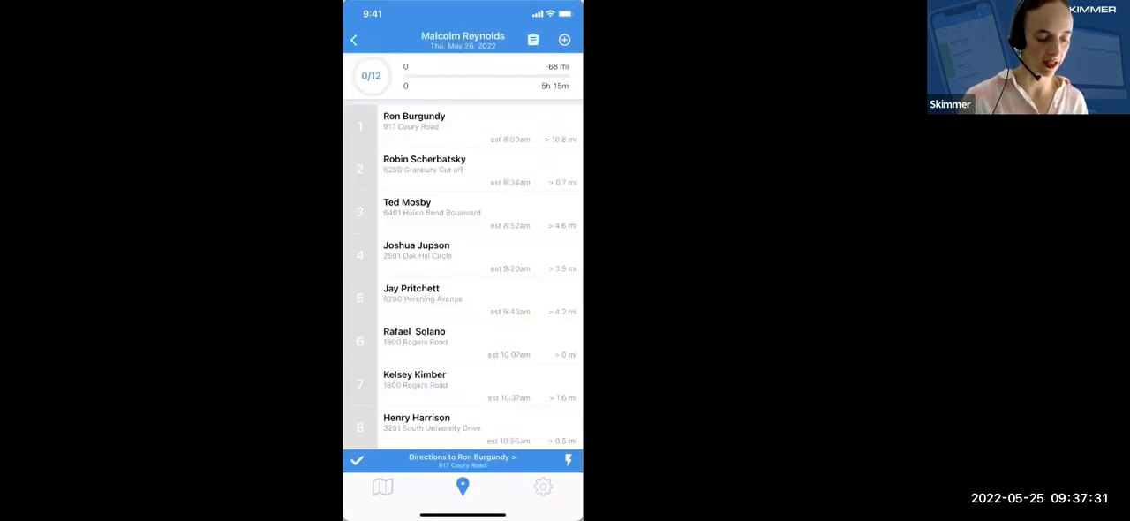
scroll(463, 274, down, 4)
scroll(463, 274, up, 5)
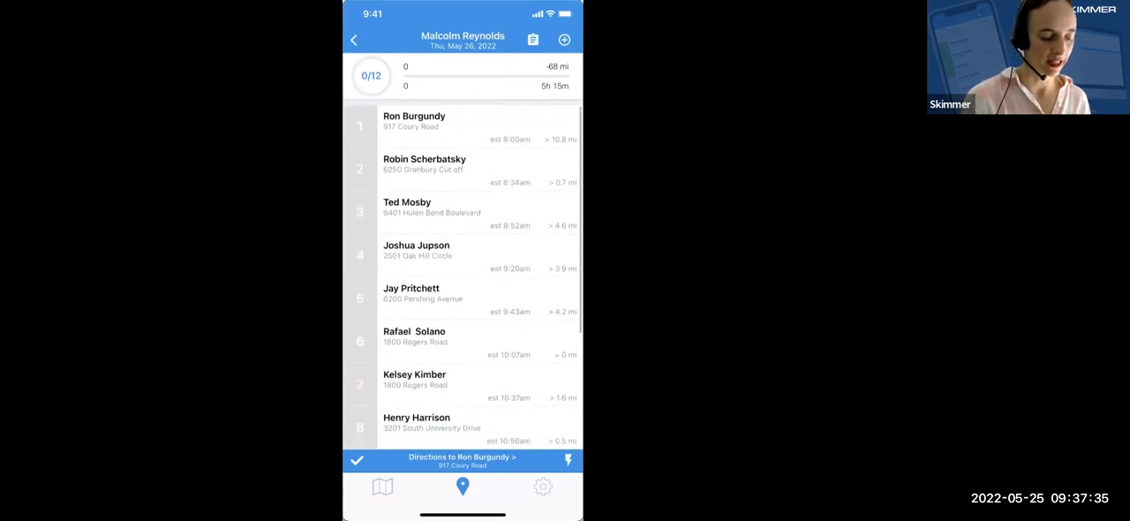
Open the first stop's pool page, review its activity, checklist and readings sections, and return to the route.
click(463, 126)
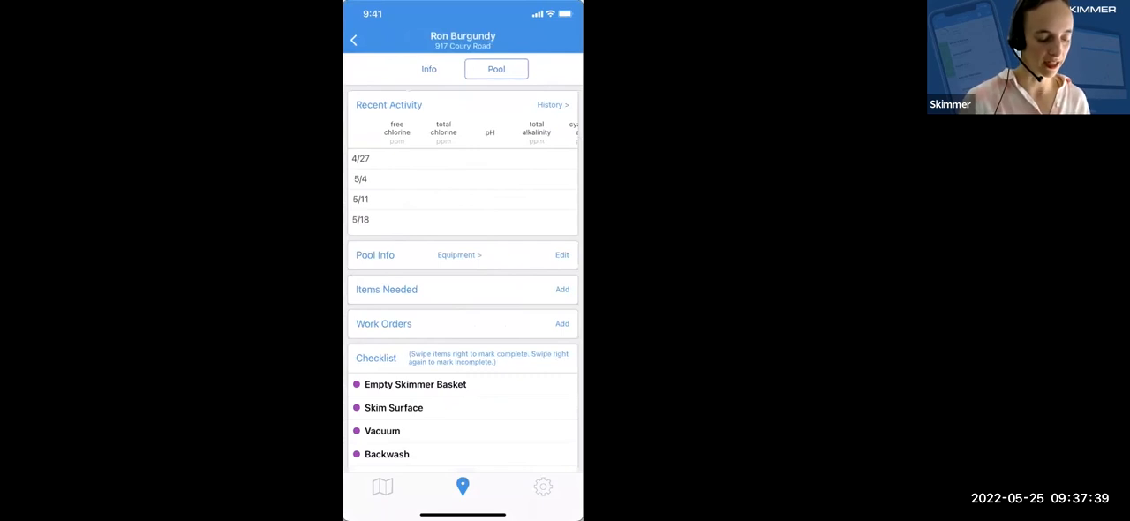
scroll(463, 279, down, 2)
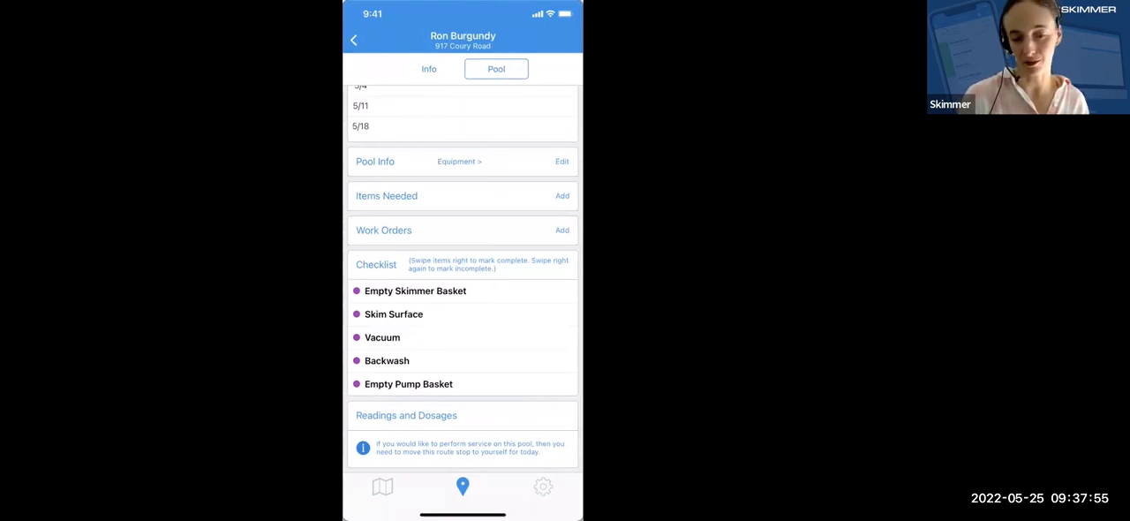
scroll(463, 273, up, 3)
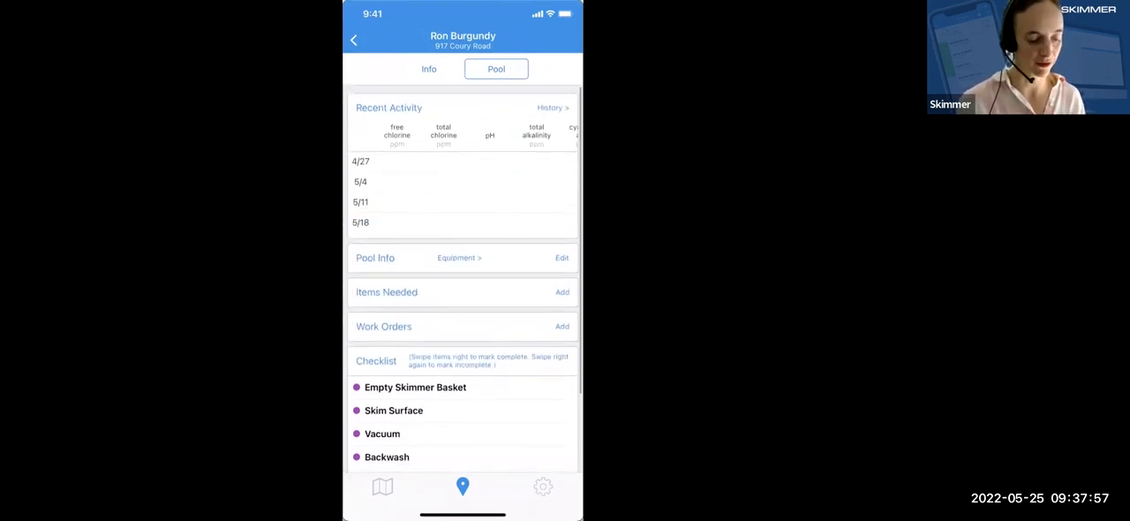
click(354, 39)
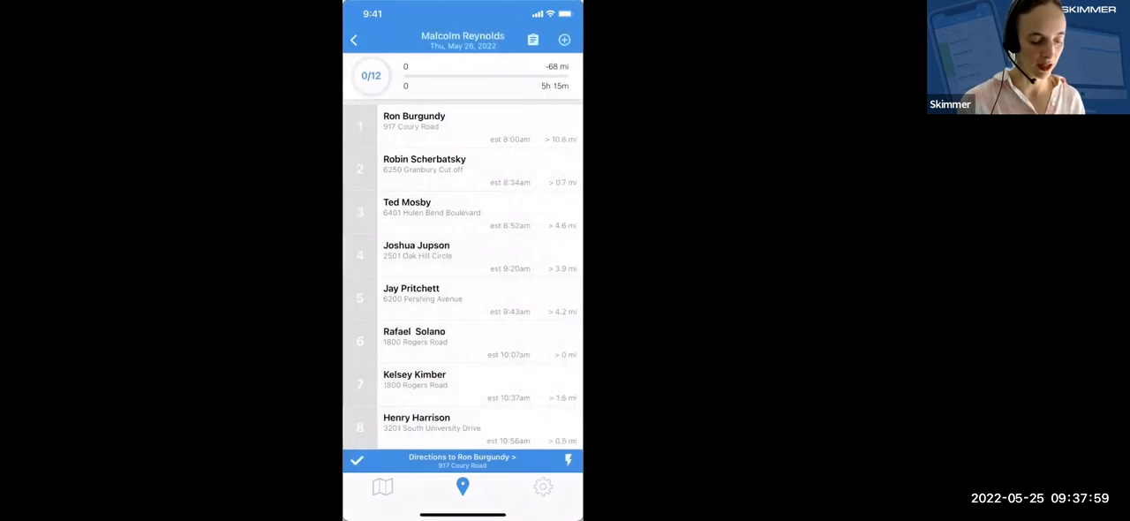
click(463, 127)
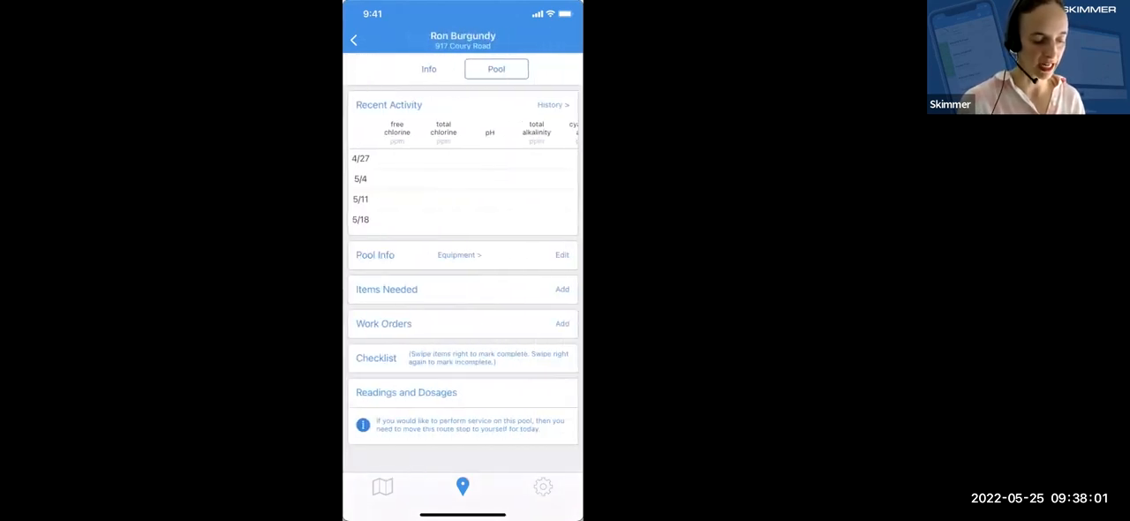
click(354, 40)
Move the route's first customer to the same technician on Wed, May 25 as a one-time move.
click(357, 460)
click(463, 127)
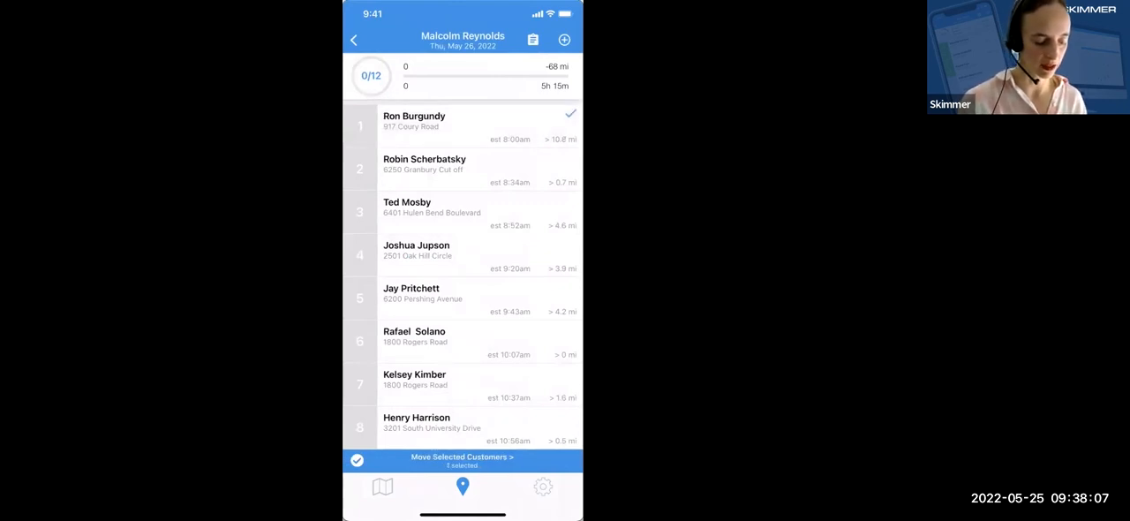
click(461, 458)
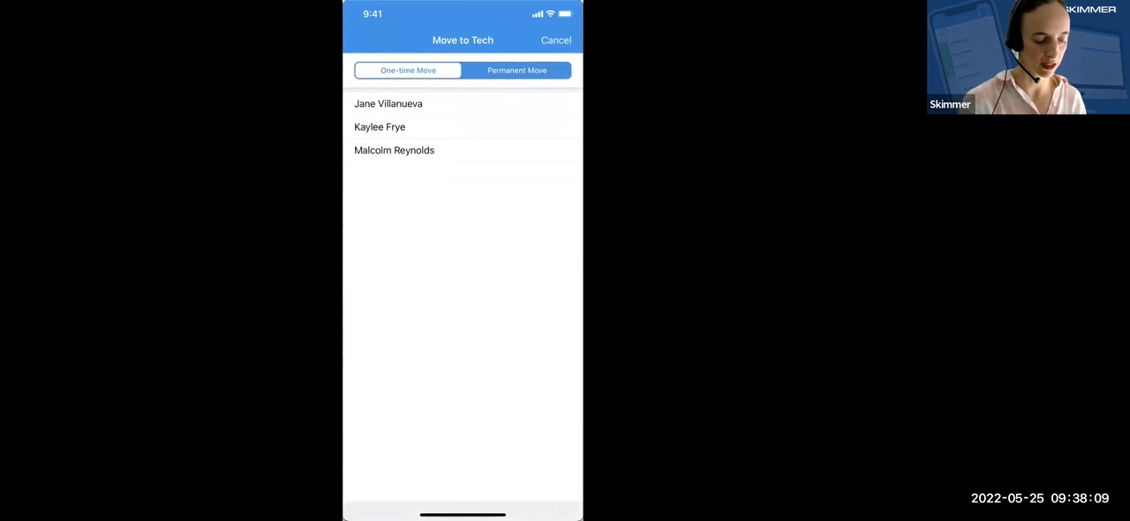
click(462, 151)
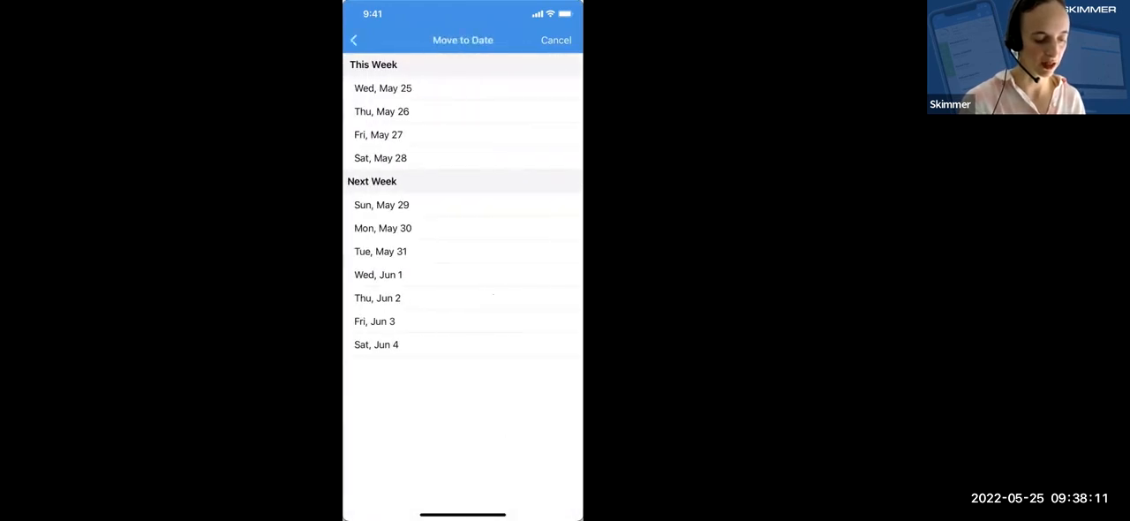
click(456, 88)
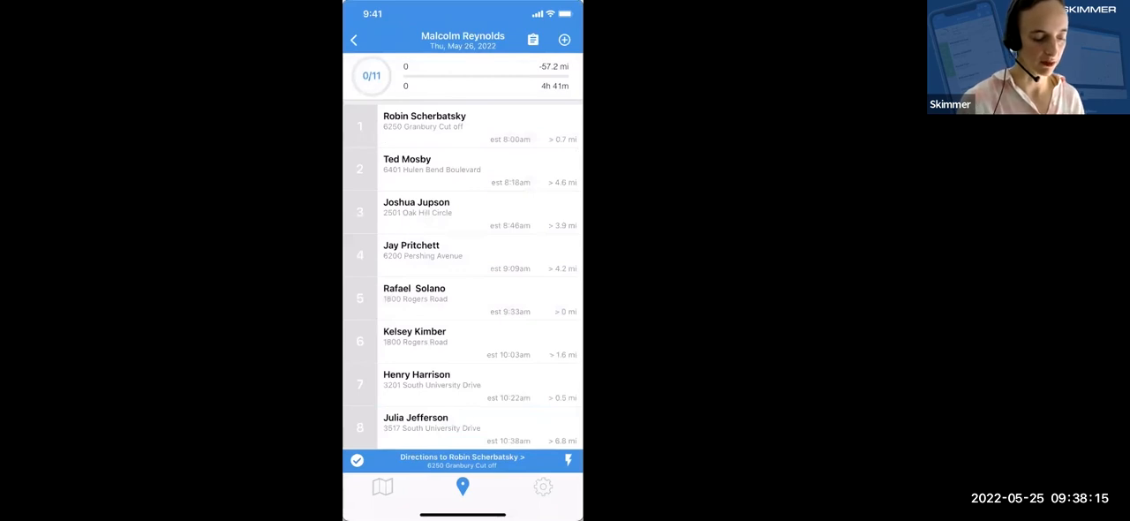
Open the technician's route for Wednesday, May 25 and bring up the moved customer's pool page.
click(353, 40)
click(463, 73)
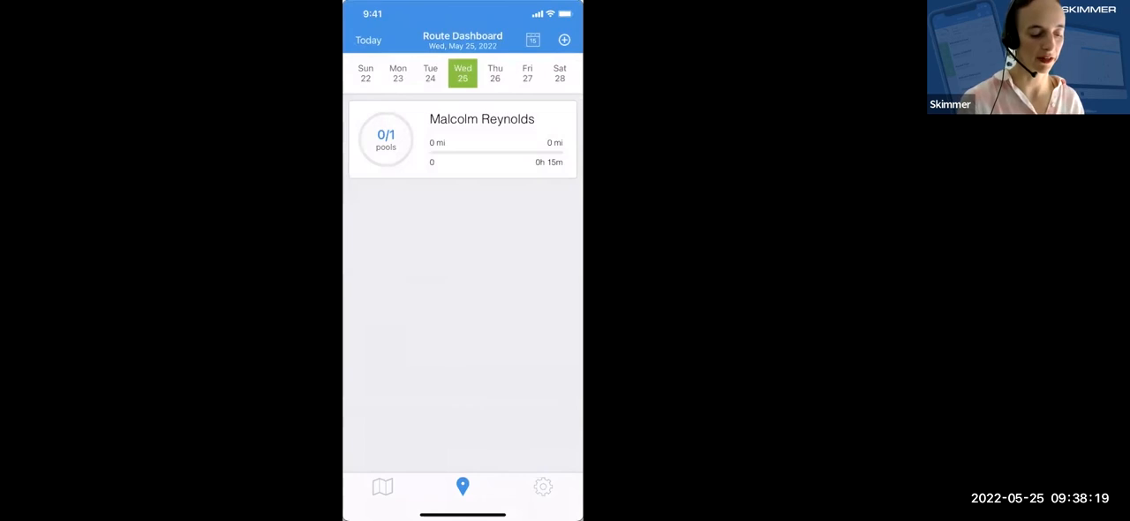
click(462, 140)
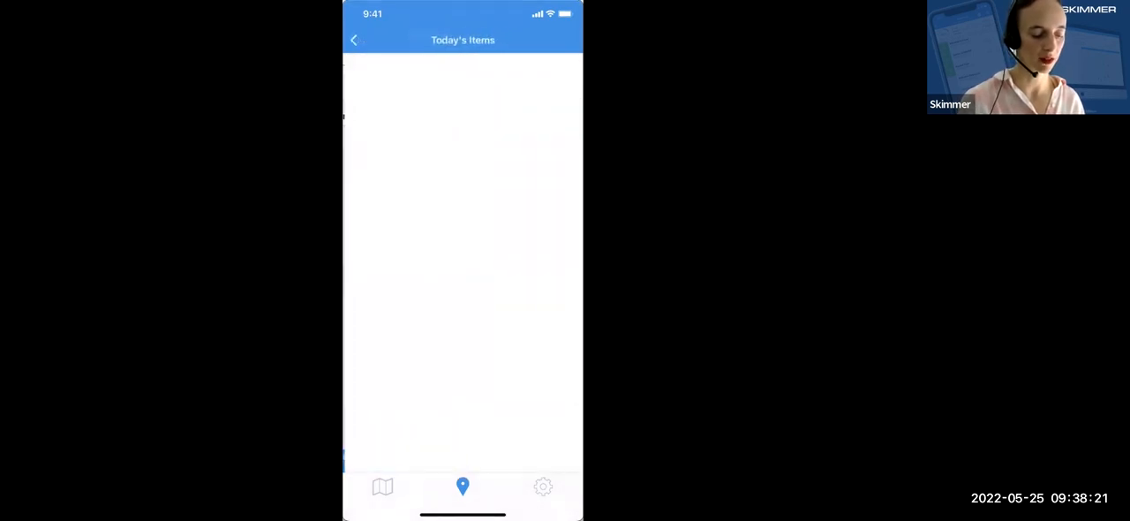
click(355, 40)
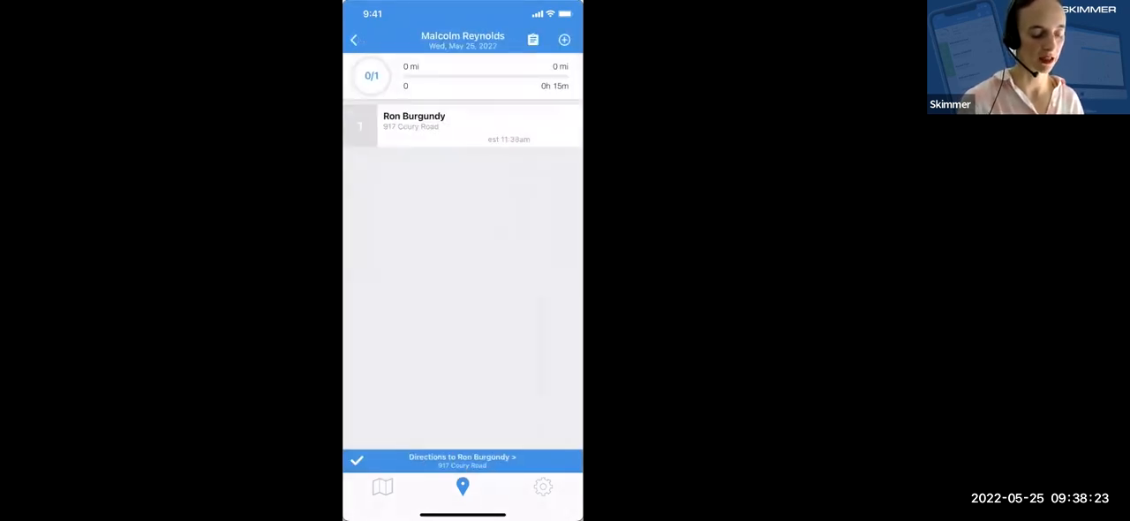
click(463, 124)
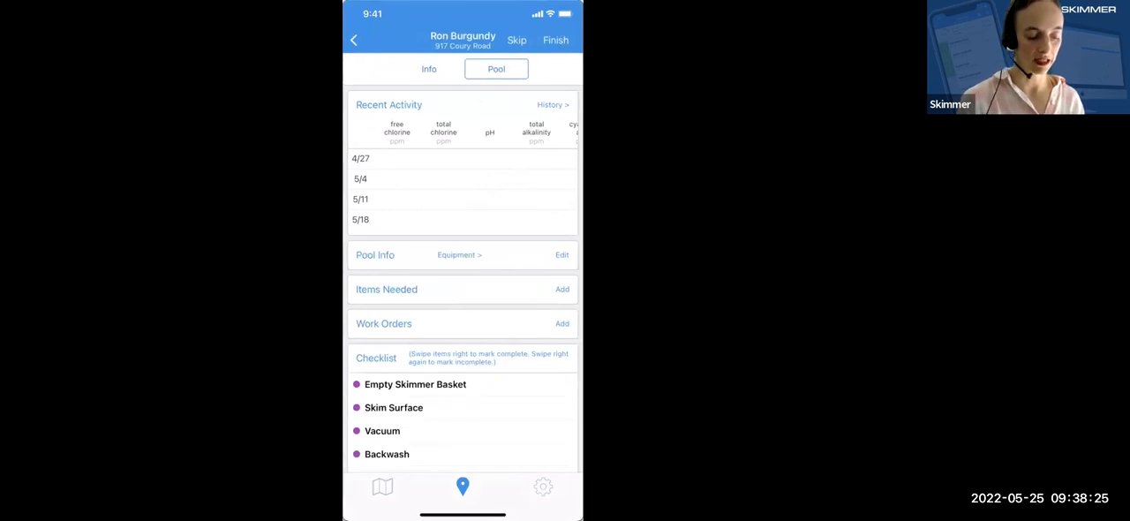
Mark all five checklist items complete: Empty Skimmer Basket, Skim Surface, Vacuum, Backwash and Empty Pump Basket.
scroll(463, 279, down, 5)
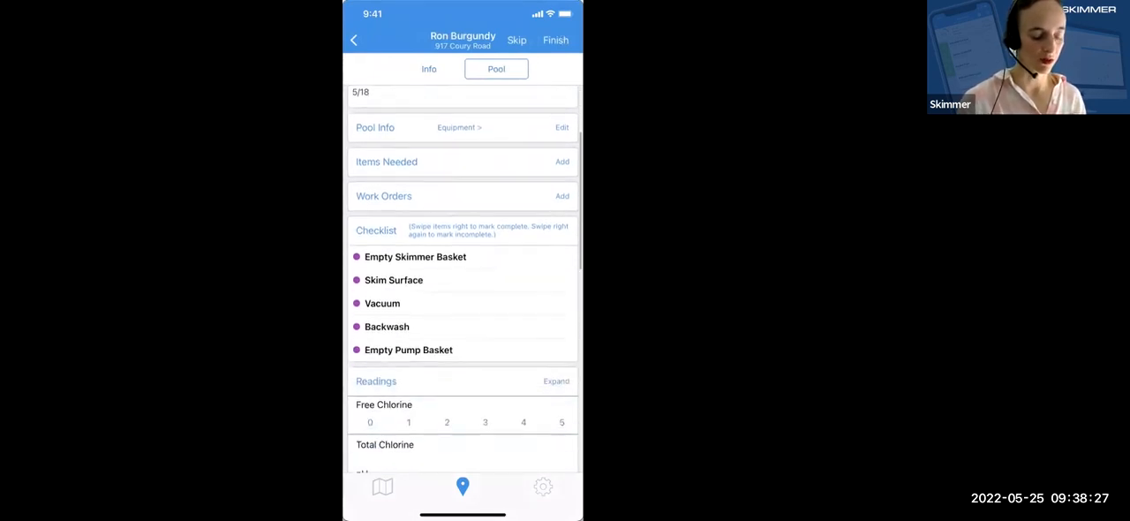
drag(415, 177, 512, 178)
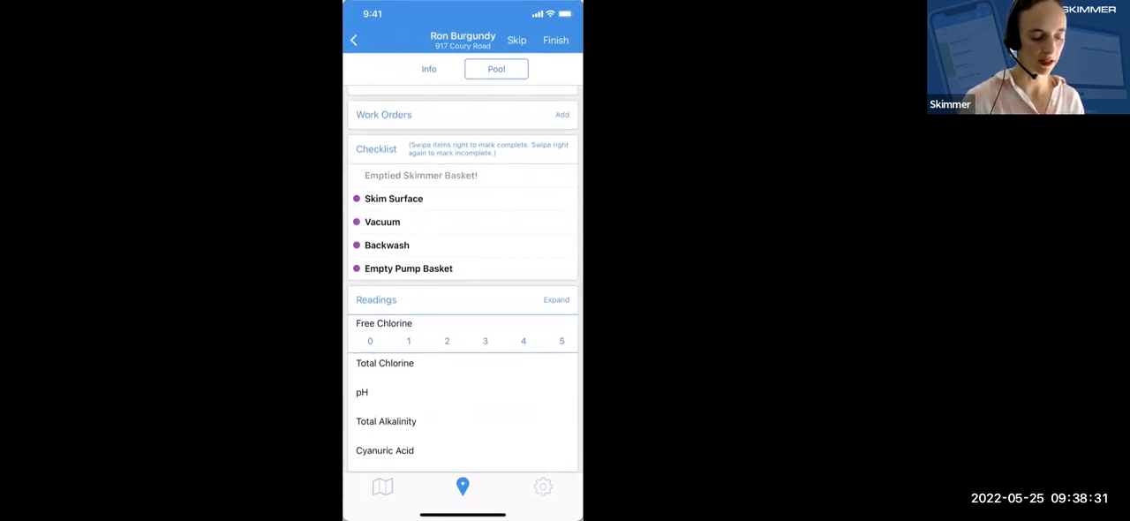
drag(397, 198, 513, 198)
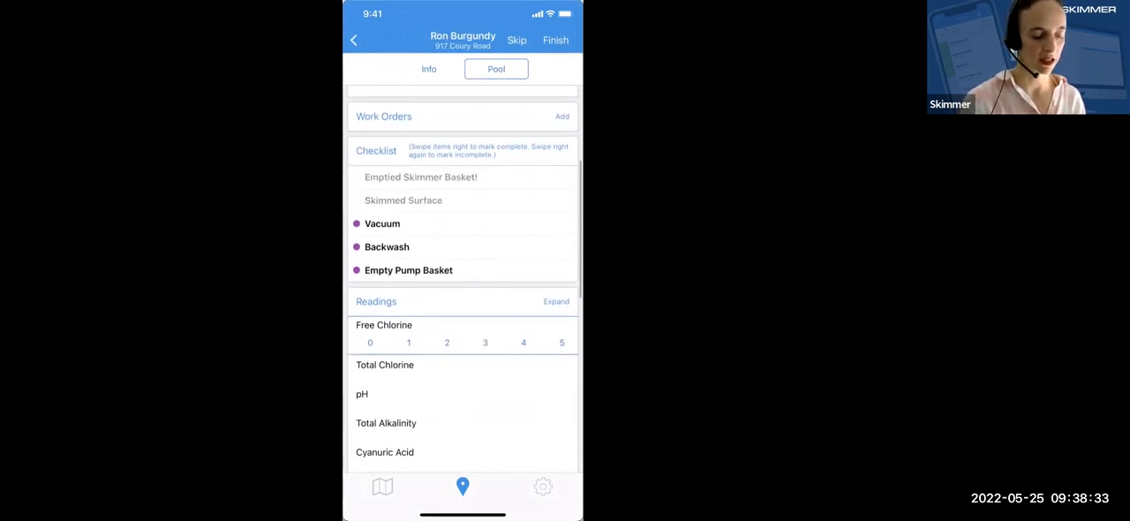
drag(389, 221, 513, 223)
drag(389, 245, 512, 233)
drag(389, 256, 512, 253)
Record the pool readings: Free Chlorine 3 ppm, Total Chlorine 3 ppm, pH 7.0 and Total Alkalinity 80 ppm.
scroll(463, 282, down, 2)
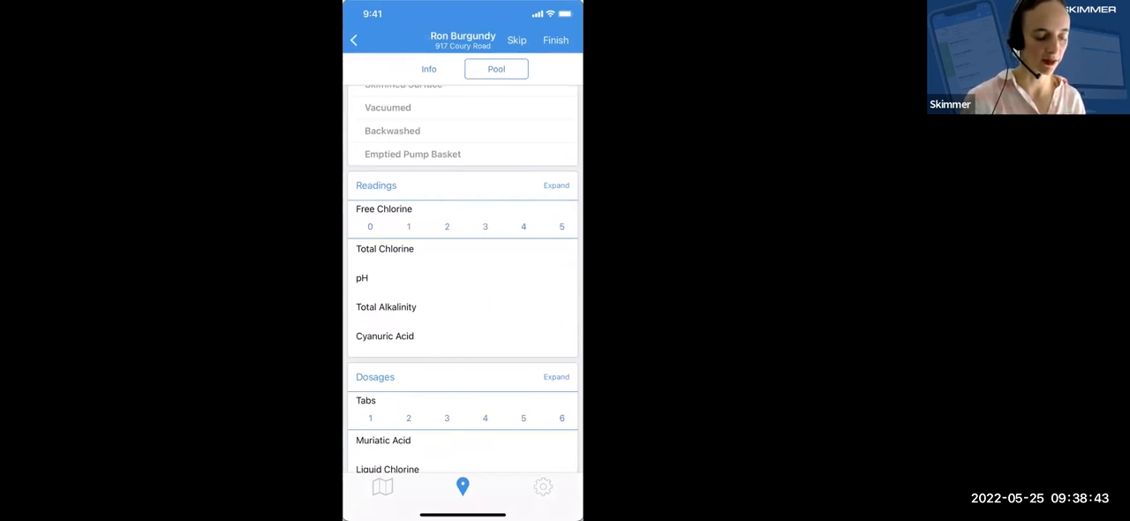
click(485, 226)
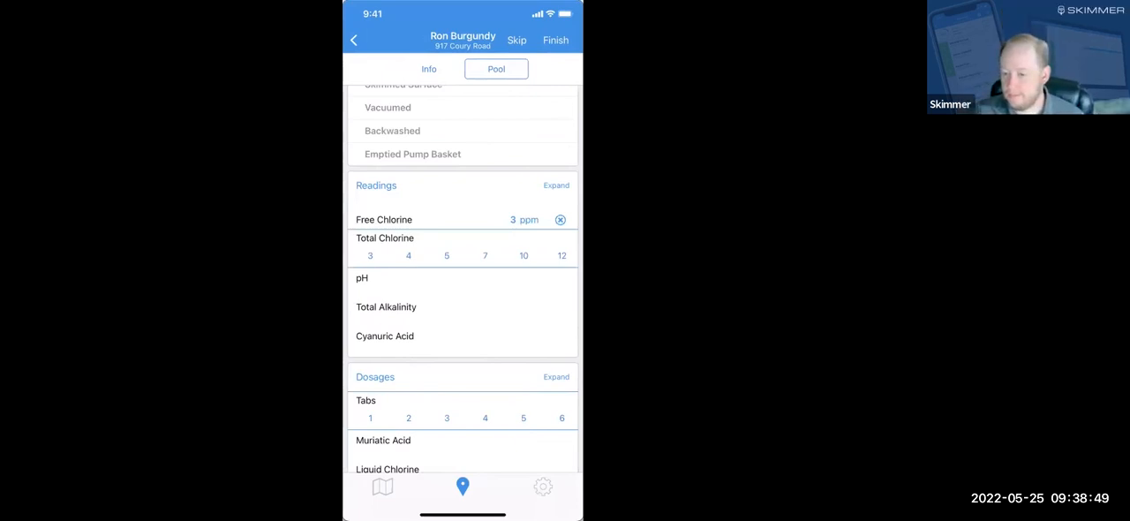
click(370, 255)
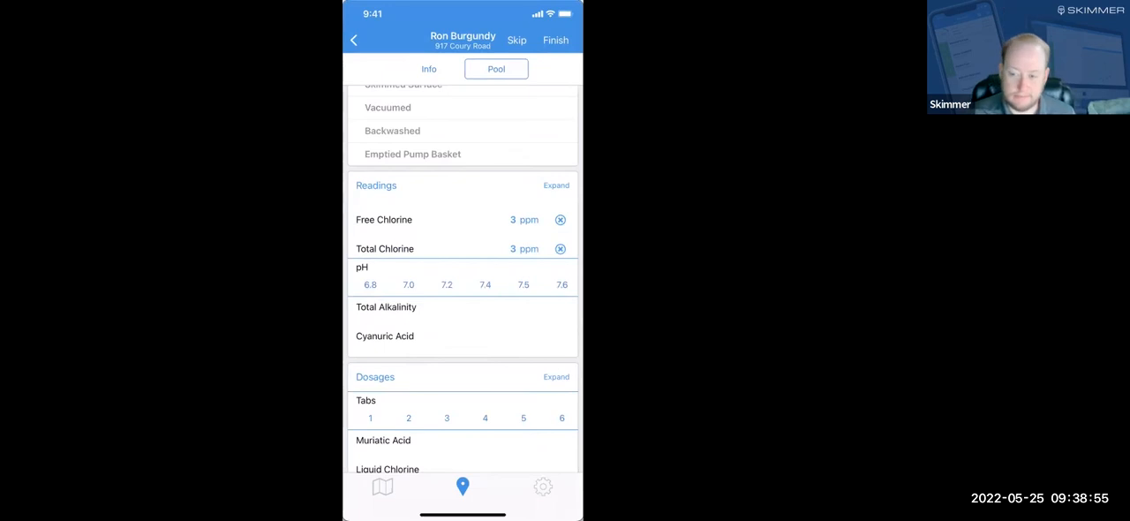
click(409, 285)
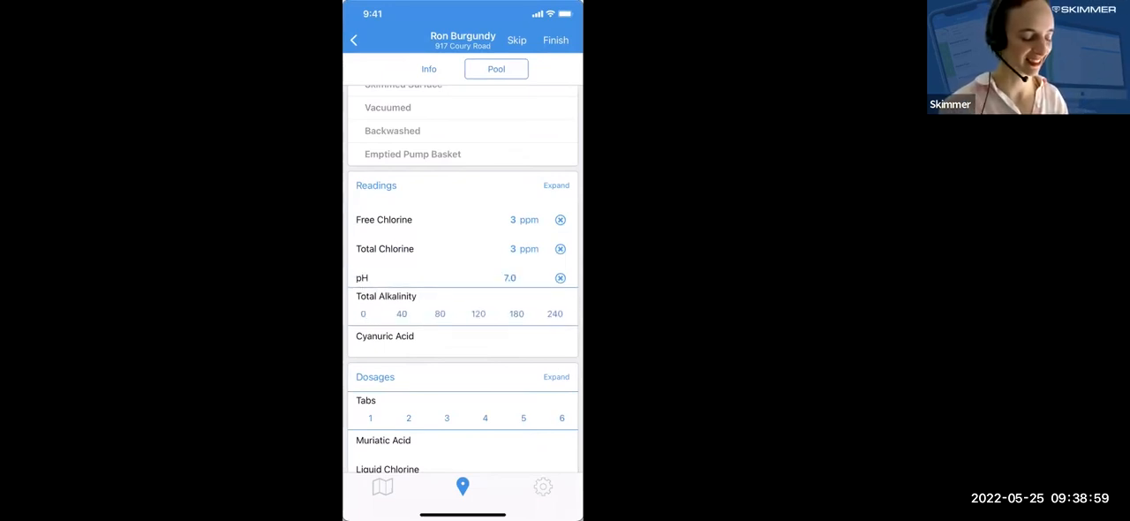
scroll(463, 279, down, 1)
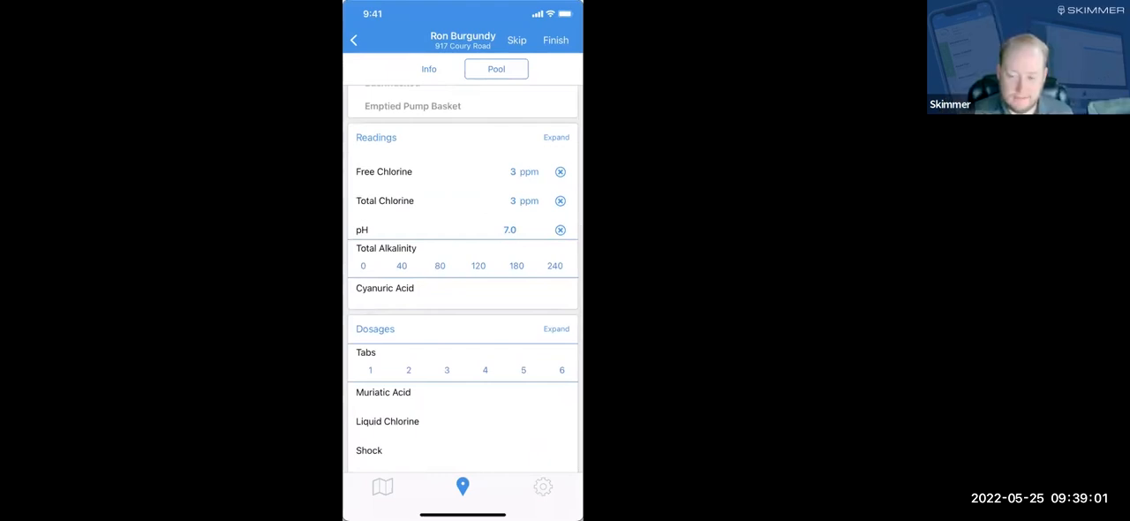
click(440, 265)
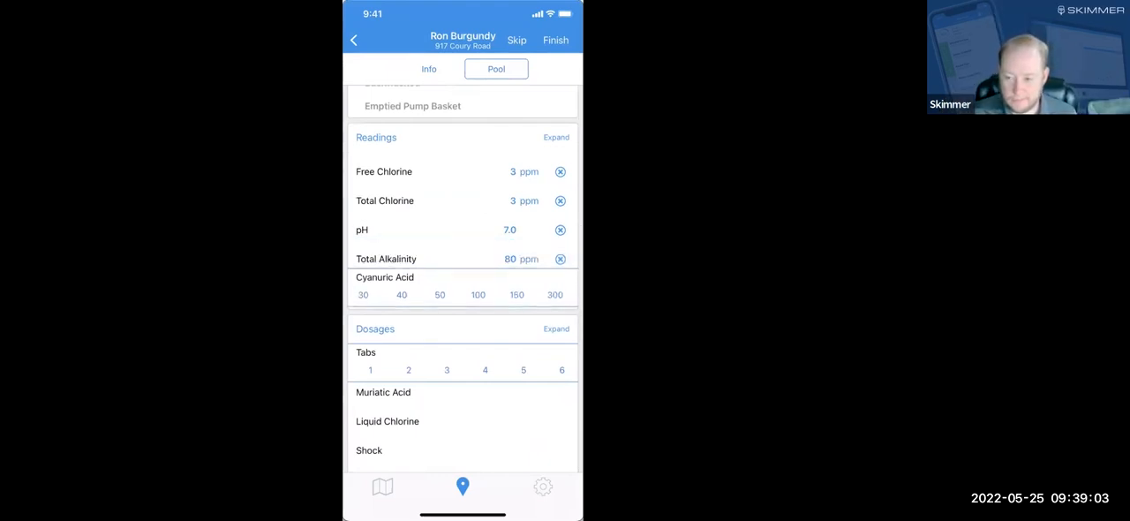
Record a dosage of 2 for Tabs and bring up the amount choices for Liquid Chlorine, Shock and pH ↑.
scroll(463, 279, down, 1)
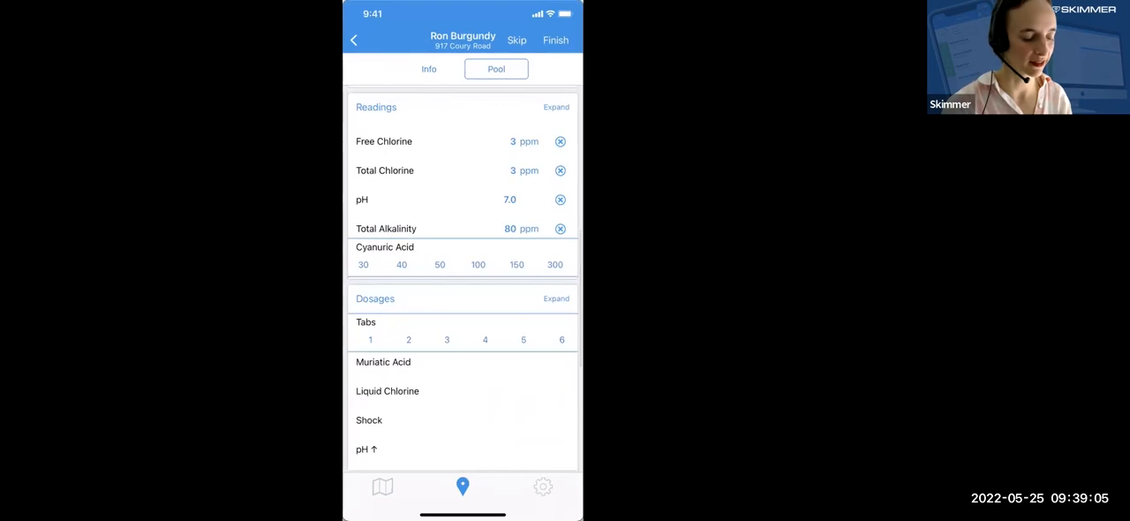
scroll(463, 279, down, 2)
scroll(463, 279, down, 1)
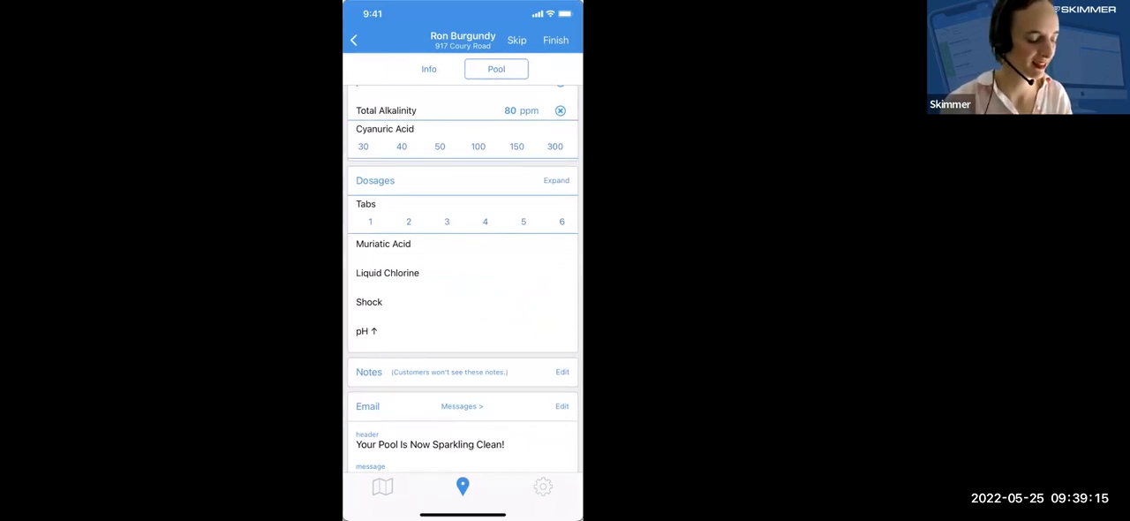
click(409, 222)
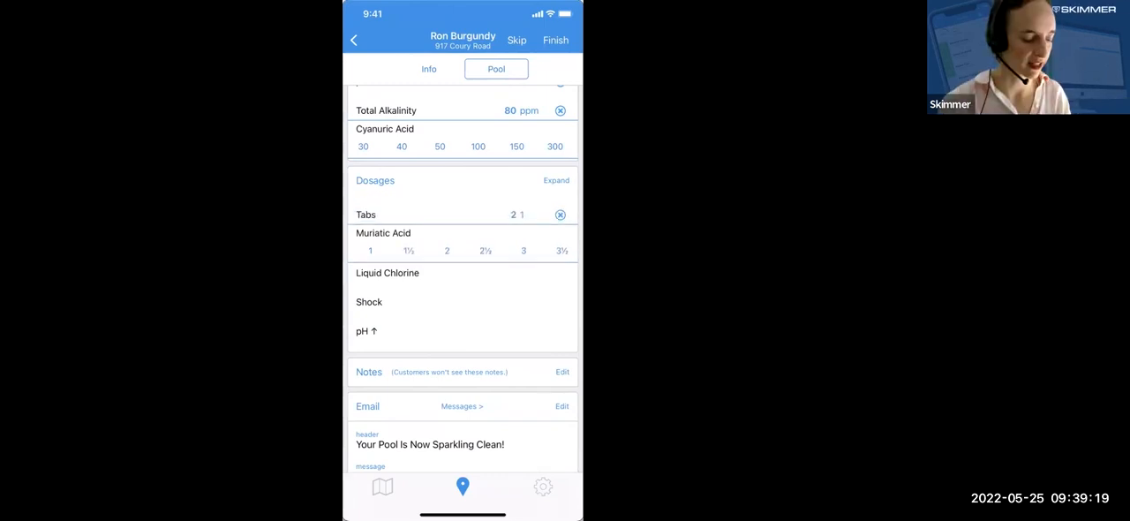
click(561, 215)
click(424, 215)
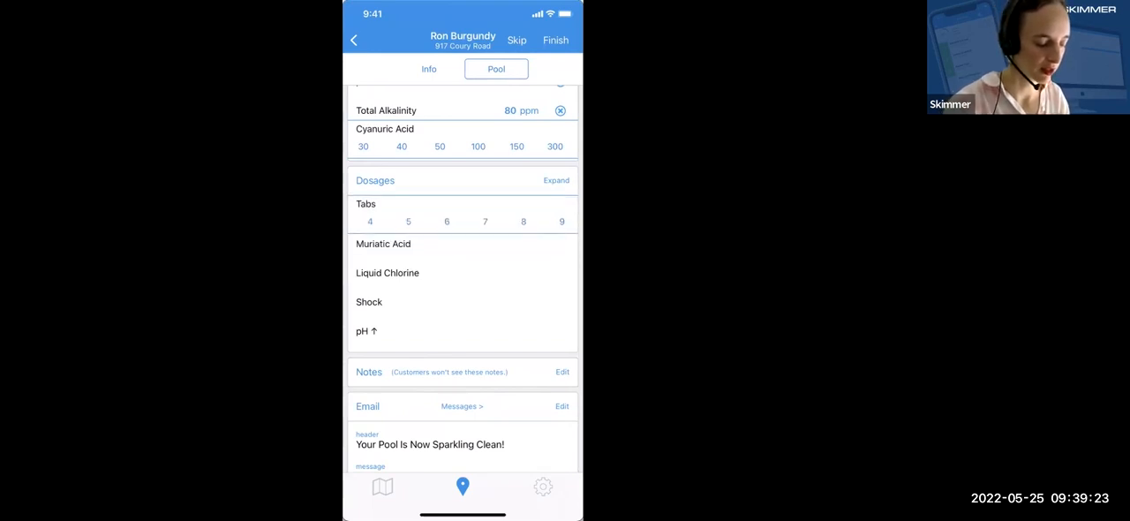
click(386, 222)
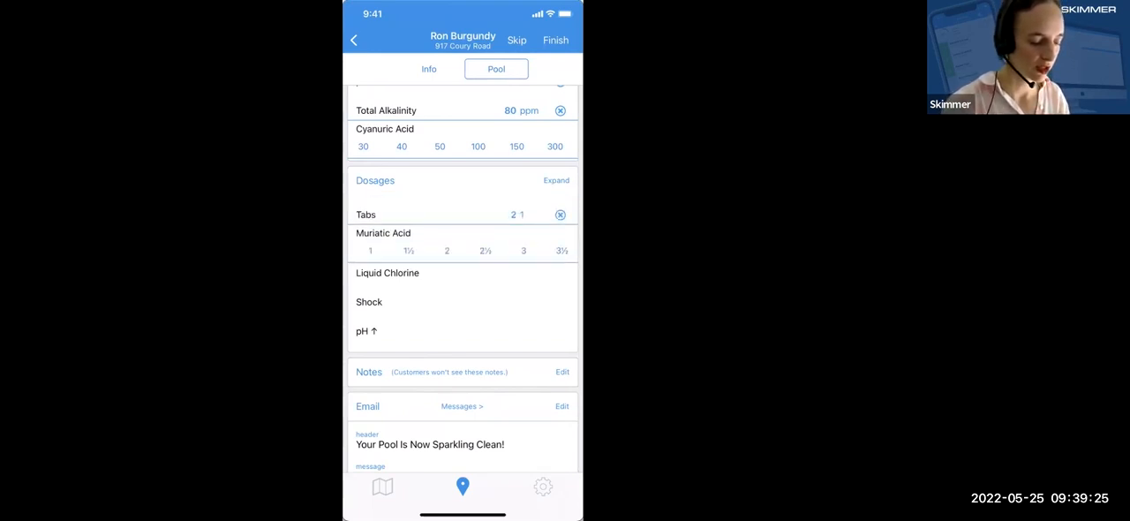
click(387, 272)
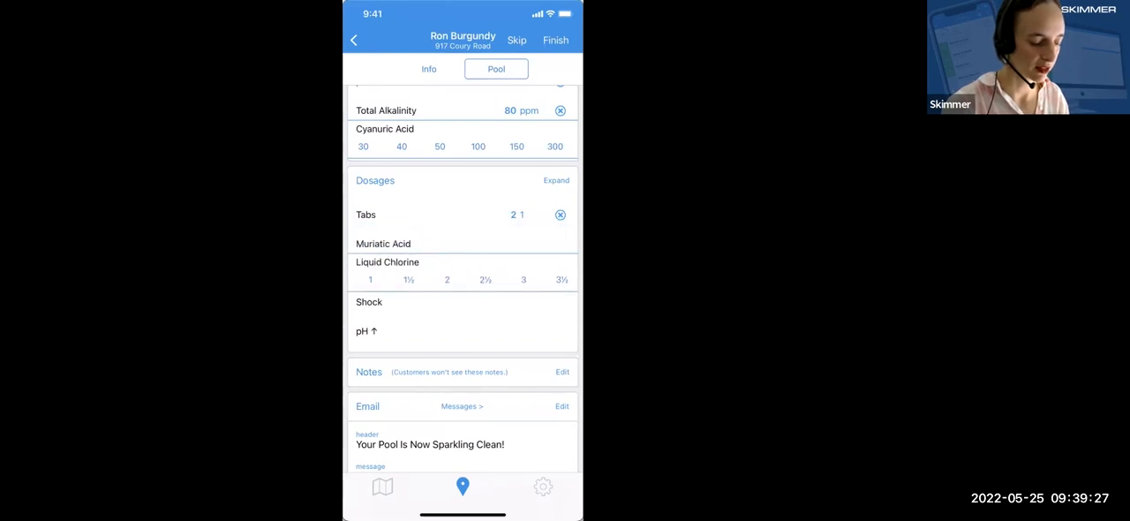
click(424, 302)
click(423, 331)
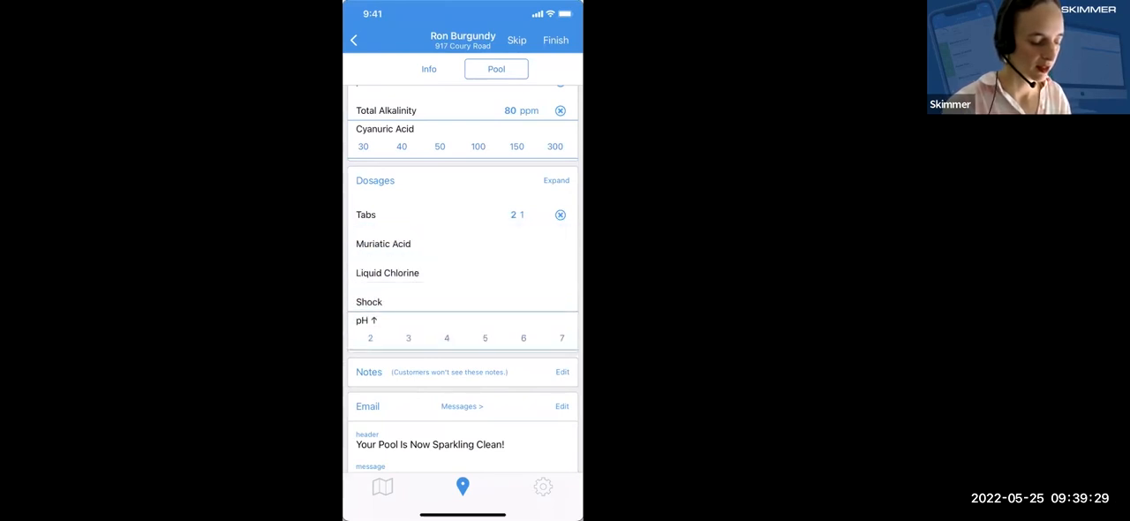
Add the service note "Very clean pool! A pleasure to service. Cute dog too." and save it.
scroll(463, 353, down, 1)
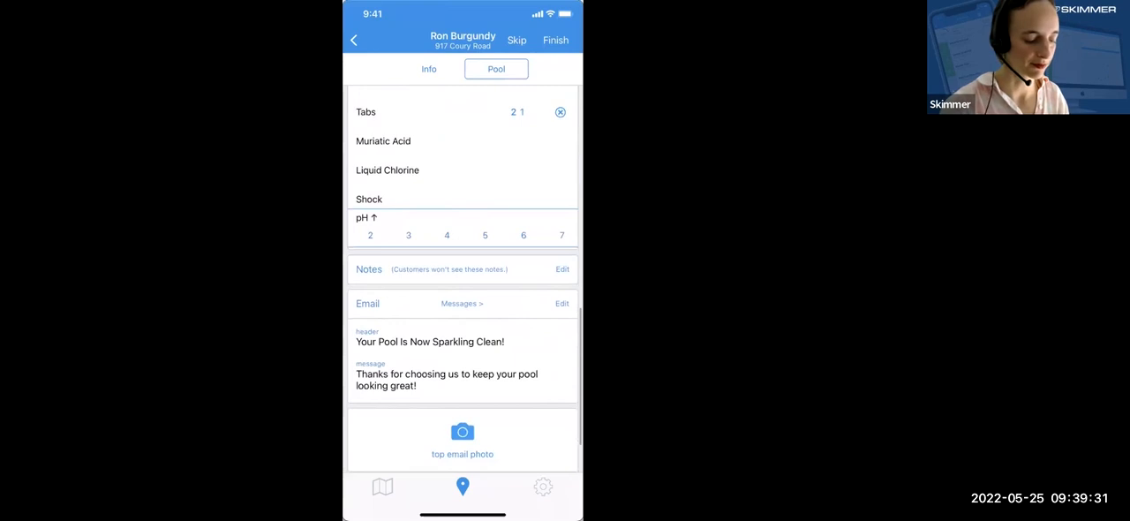
click(562, 269)
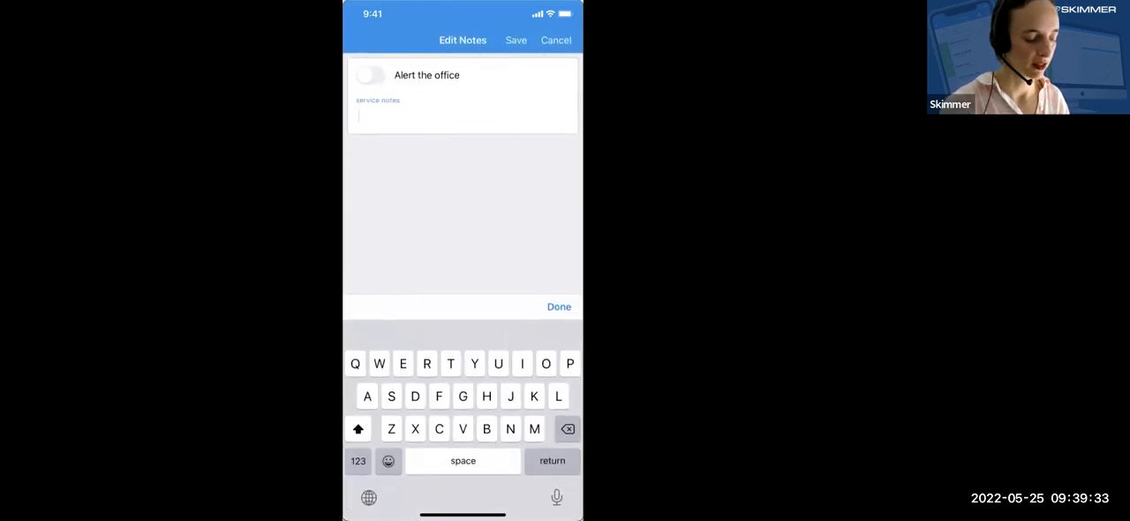
click(424, 115)
text(R)
key(BackSpace)
text(Ve)
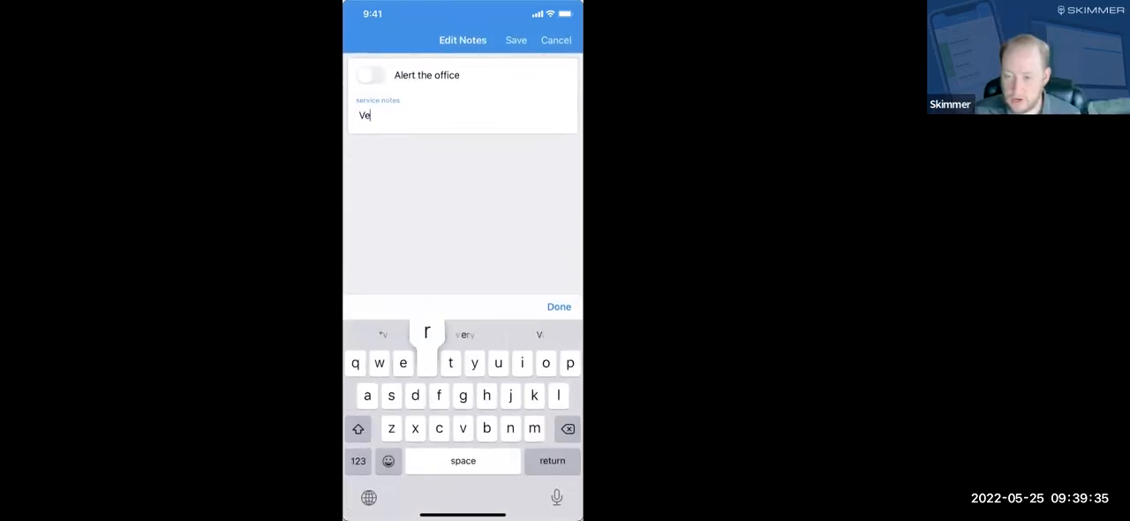
text(ry clean po)
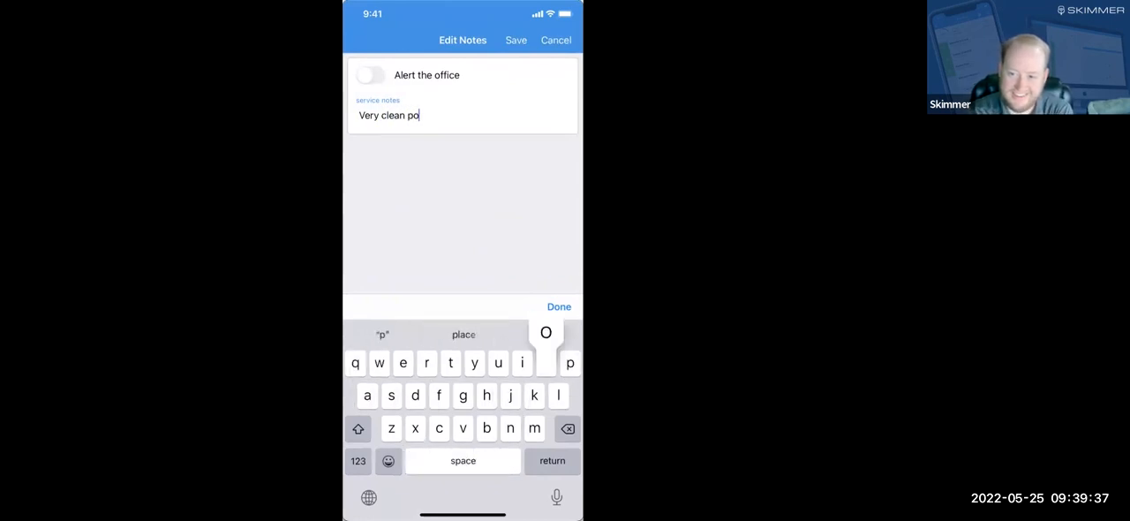
text(ol!)
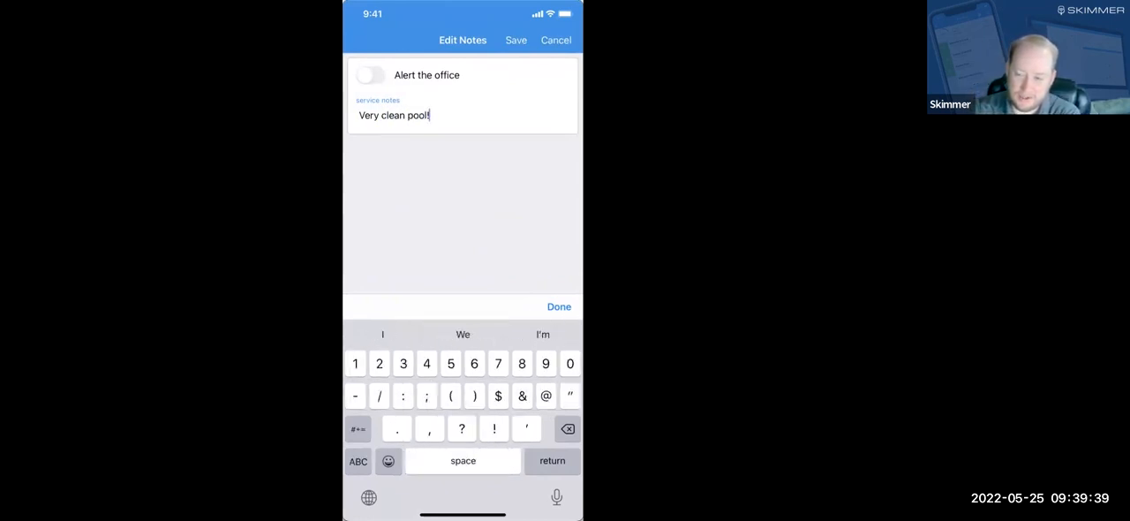
text( A plea)
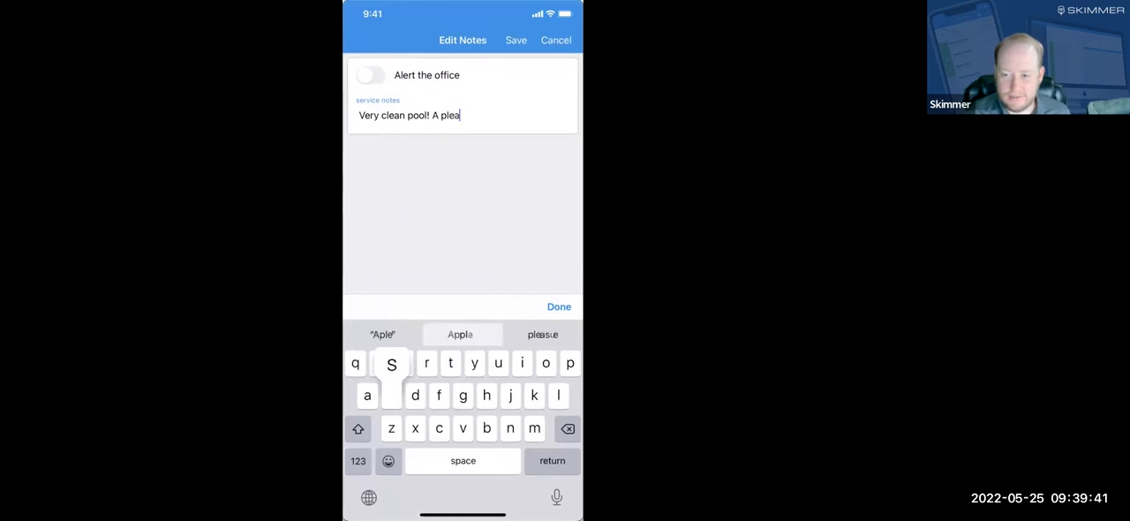
text(sure to service)
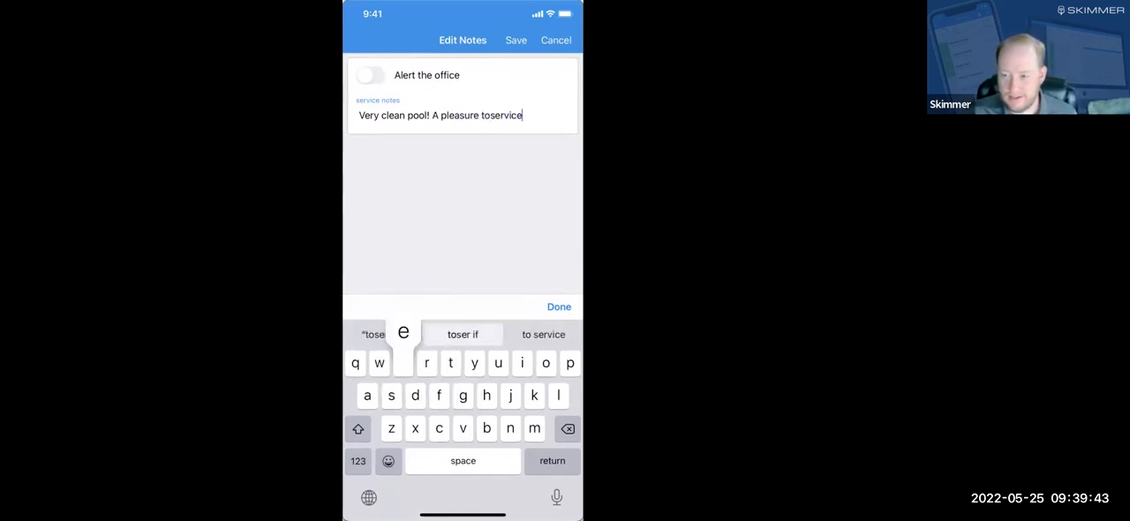
text(. Cu)
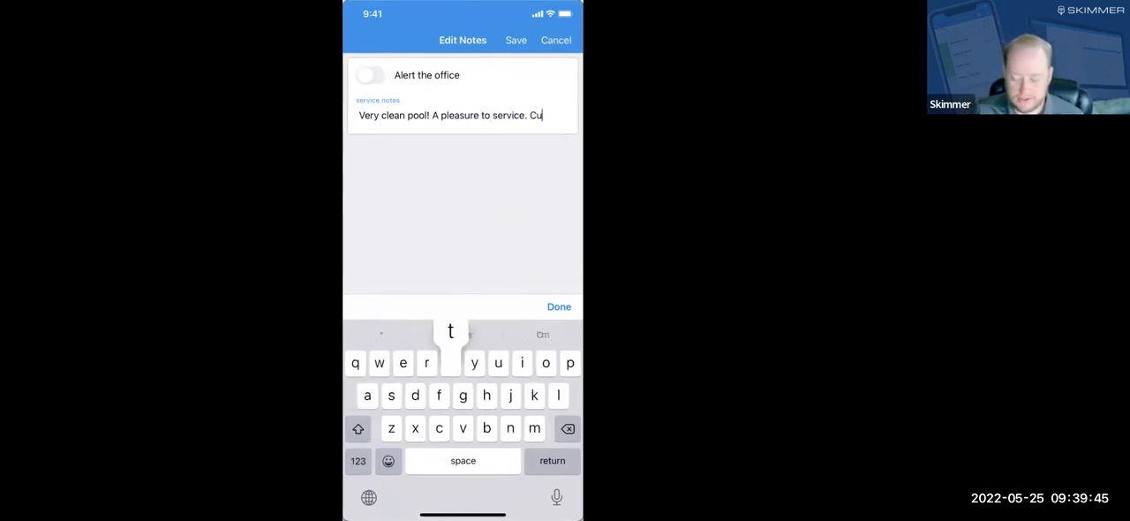
text(te dog too.)
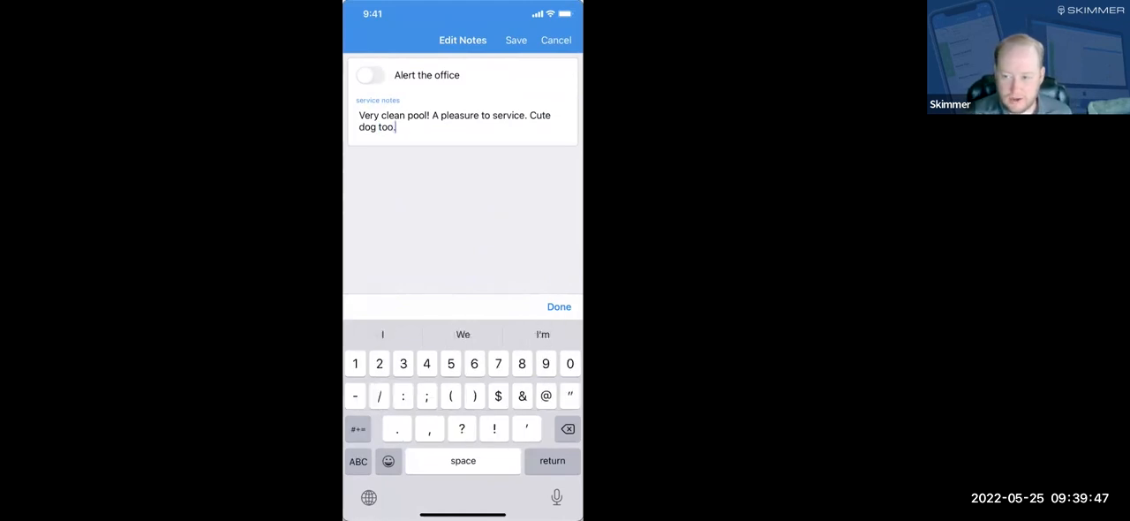
Select the preset email message "Thanks for choosing us to keep your pool looking great!" and save it.
scroll(463, 278, down, 3)
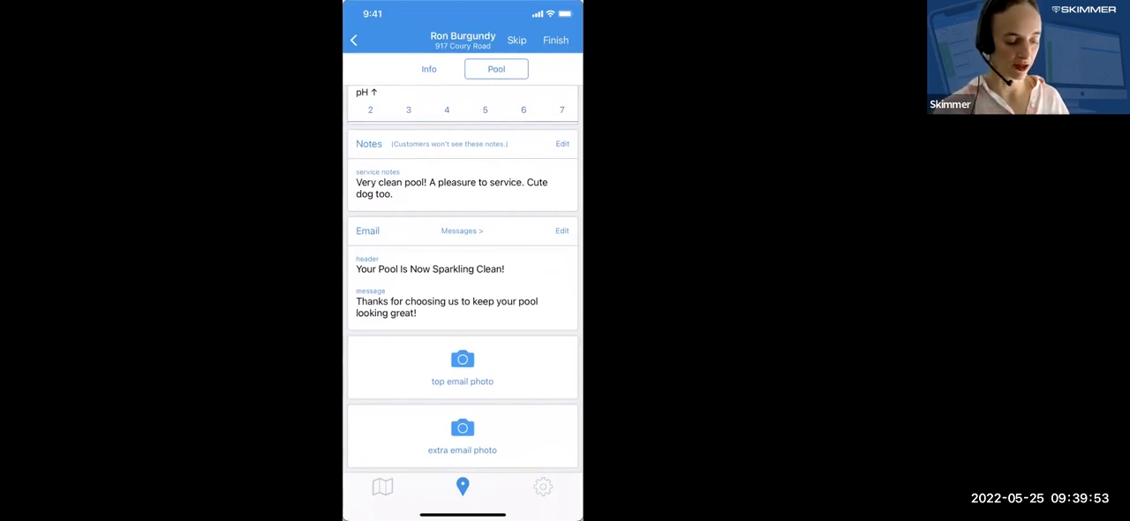
click(462, 231)
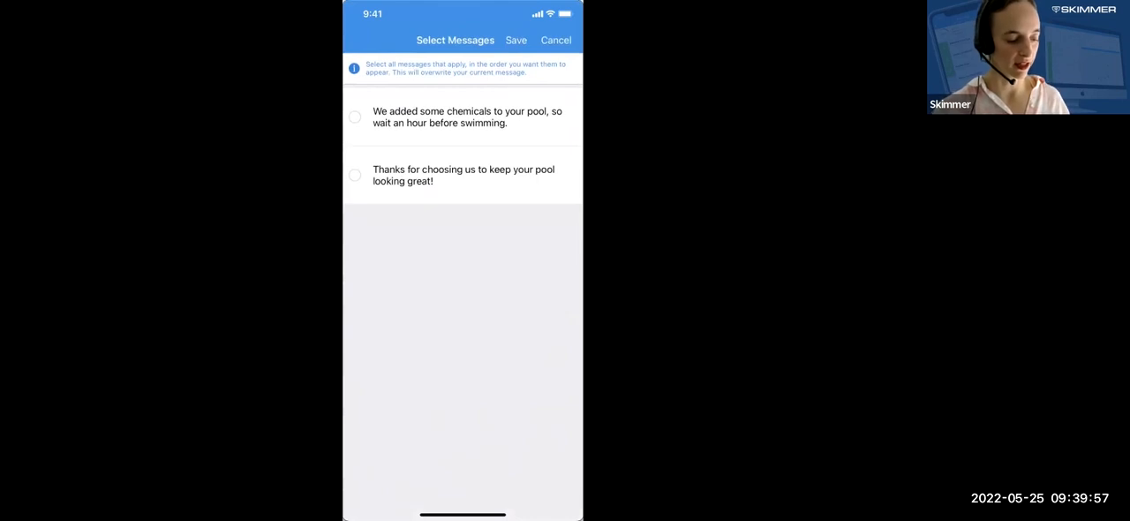
click(355, 175)
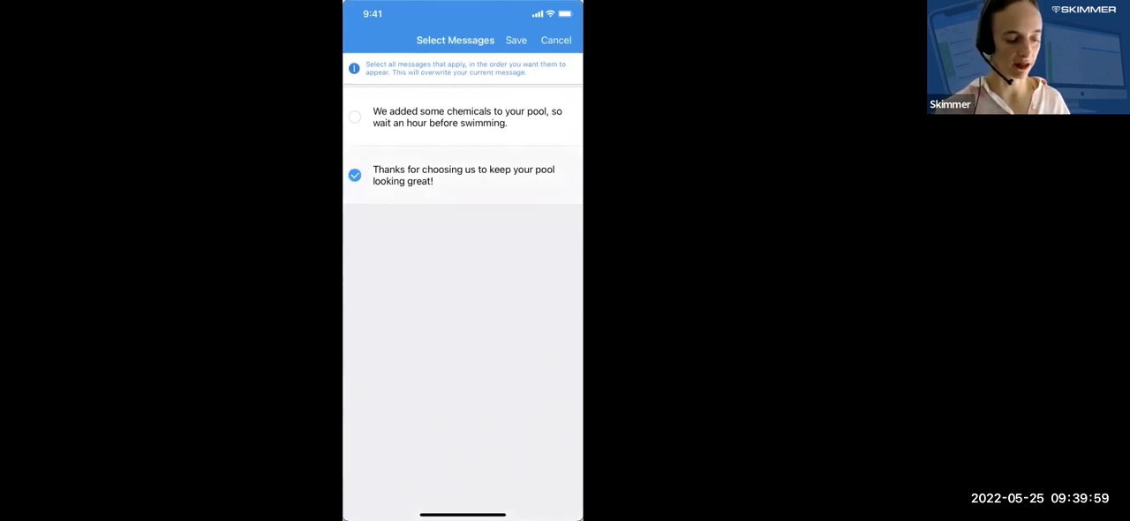
click(516, 41)
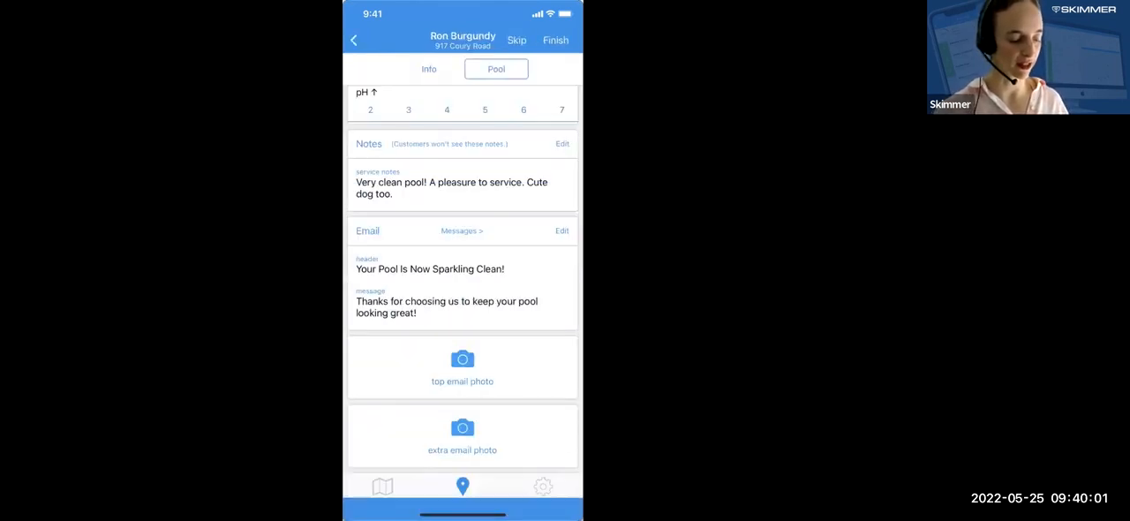
Take a photo with the camera, use it as the top email photo and check it on the pool page.
scroll(463, 278, down, 2)
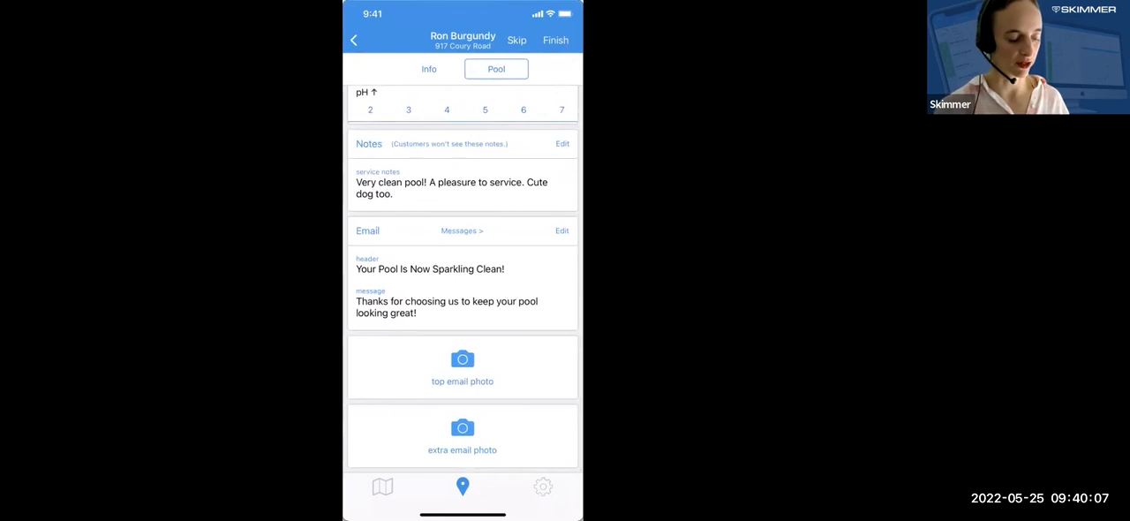
click(463, 366)
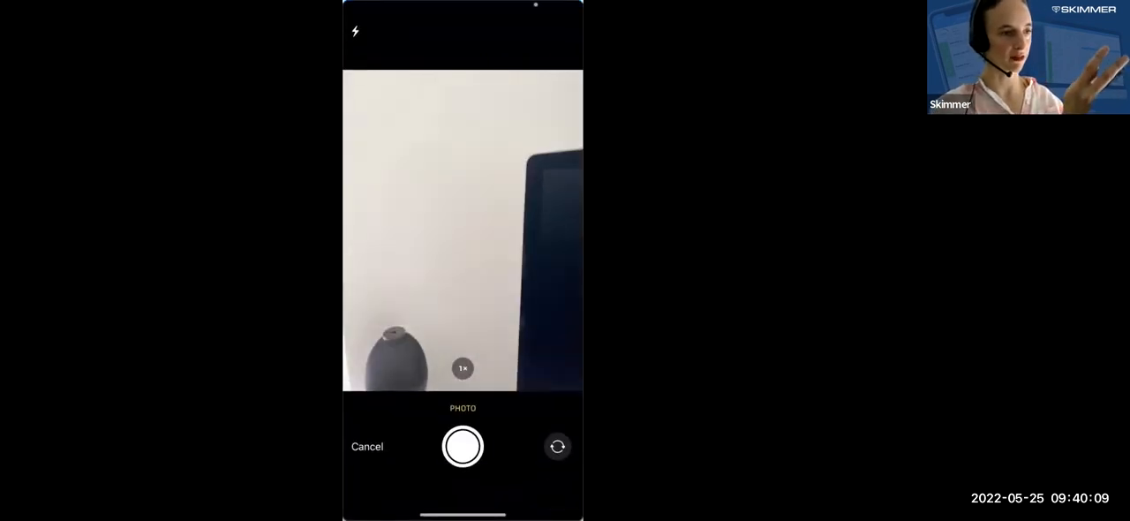
click(462, 446)
click(551, 481)
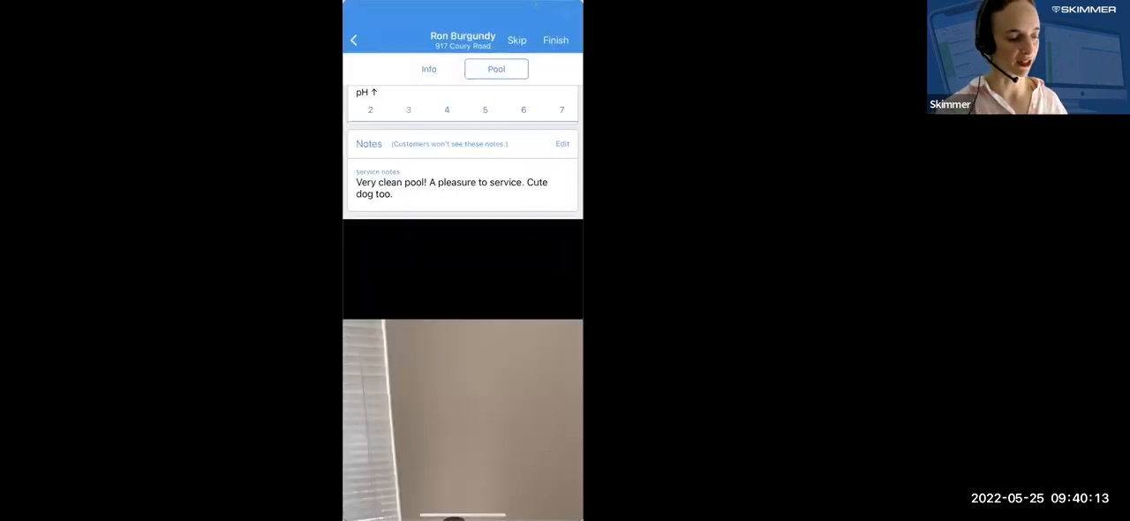
scroll(463, 309, down, 4)
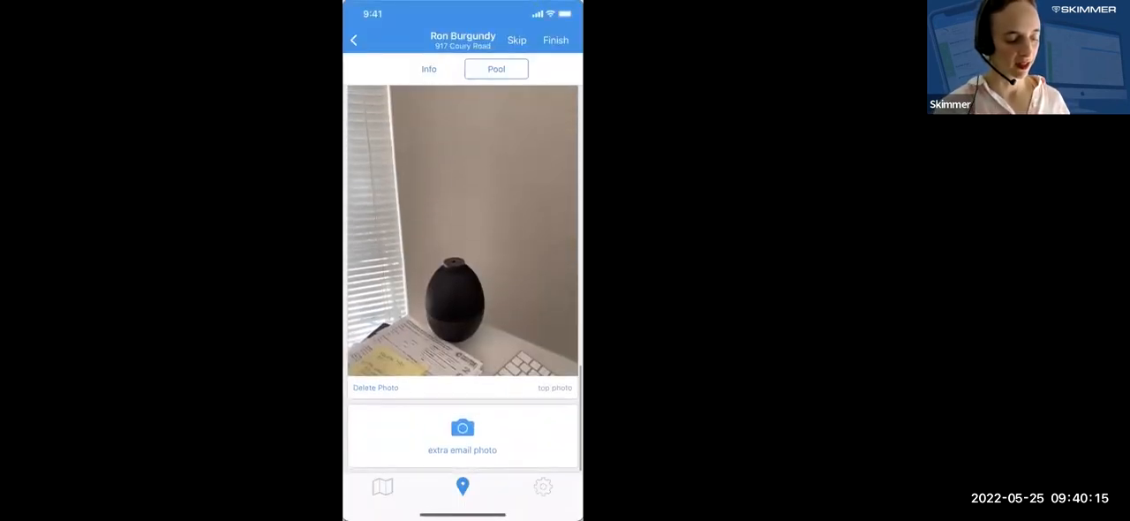
scroll(462, 279, up, 5)
scroll(462, 279, down, 3)
scroll(463, 279, down, 2)
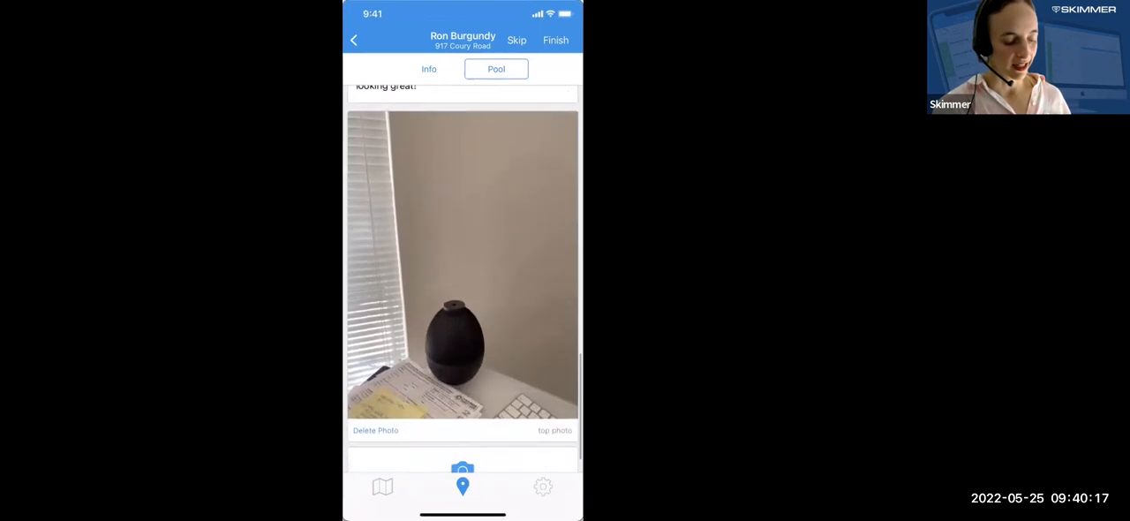
Finish the service stop and return to the route dashboard, switching it to Thu, May 26.
scroll(462, 279, up, 5)
scroll(462, 279, up, 10)
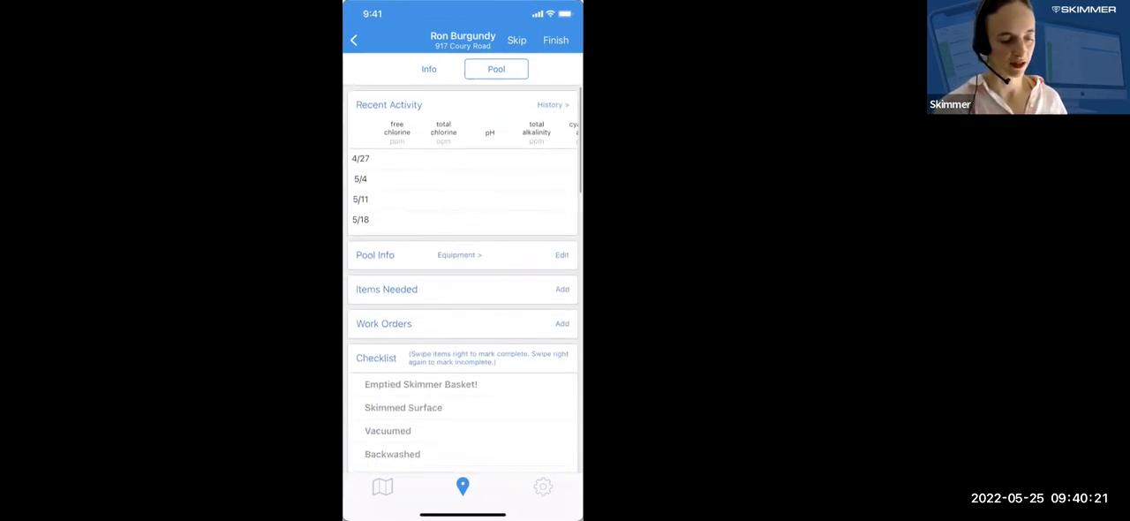
click(555, 40)
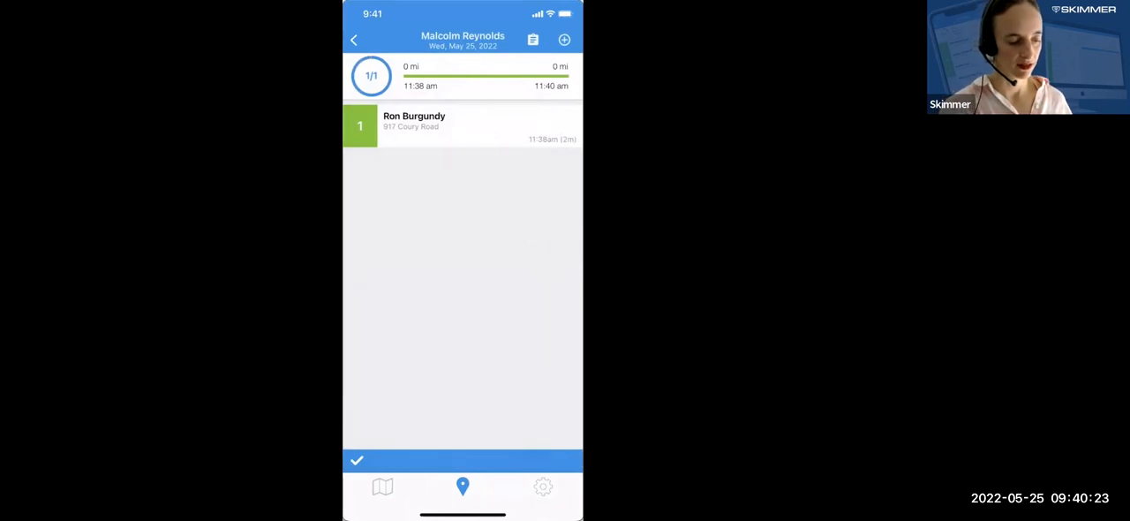
click(353, 40)
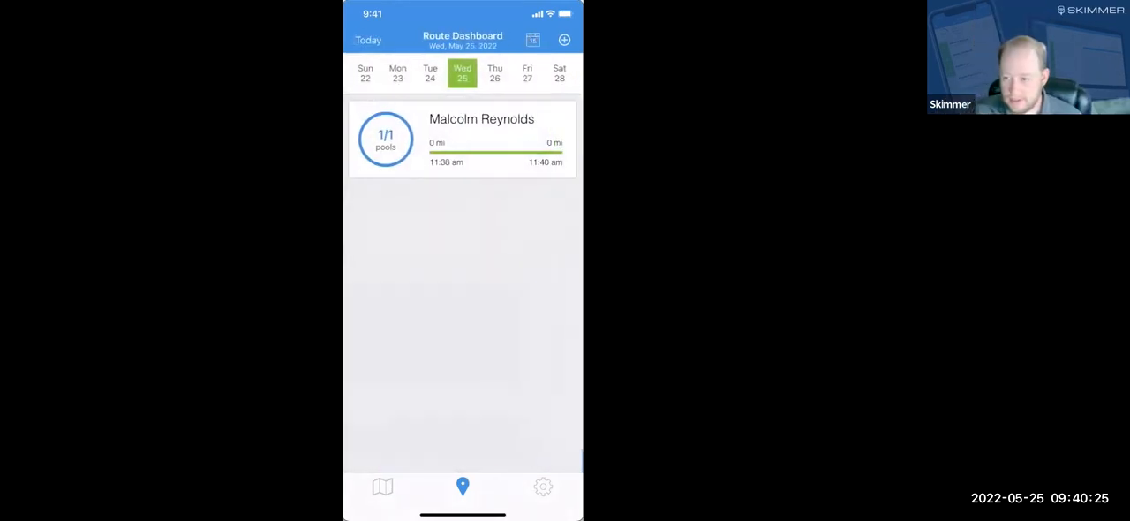
click(496, 74)
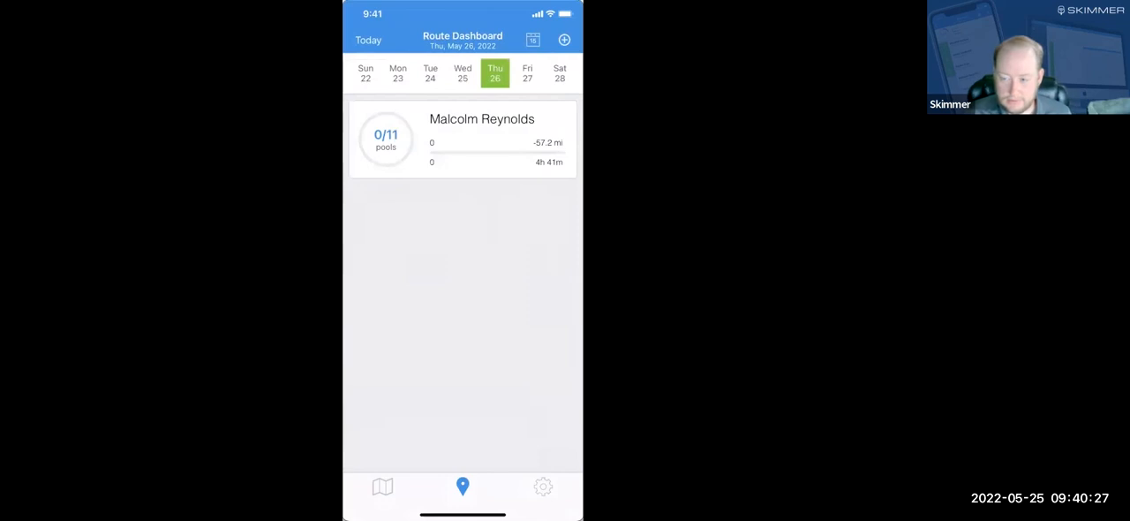
mouse_move(406, 60)
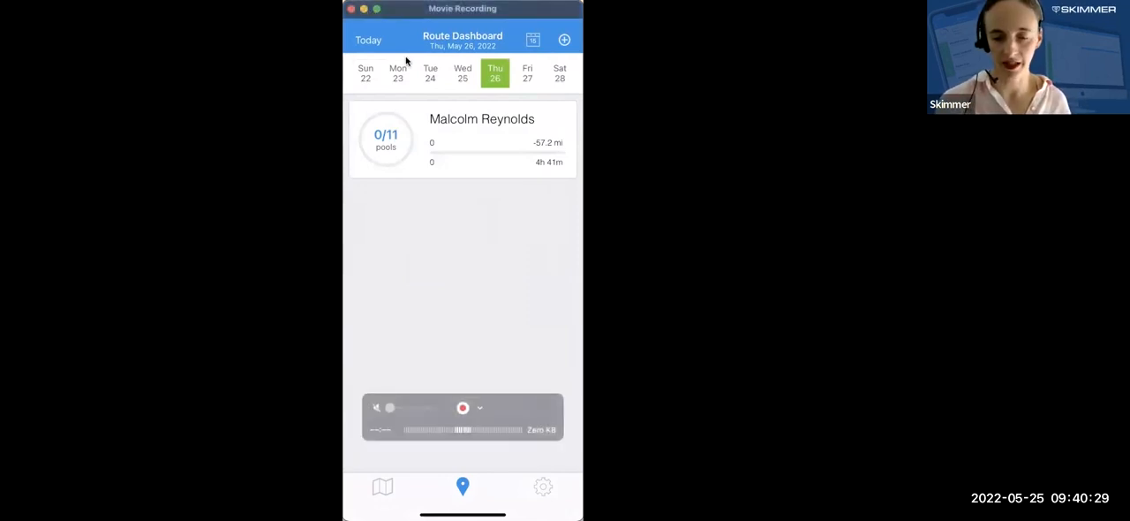